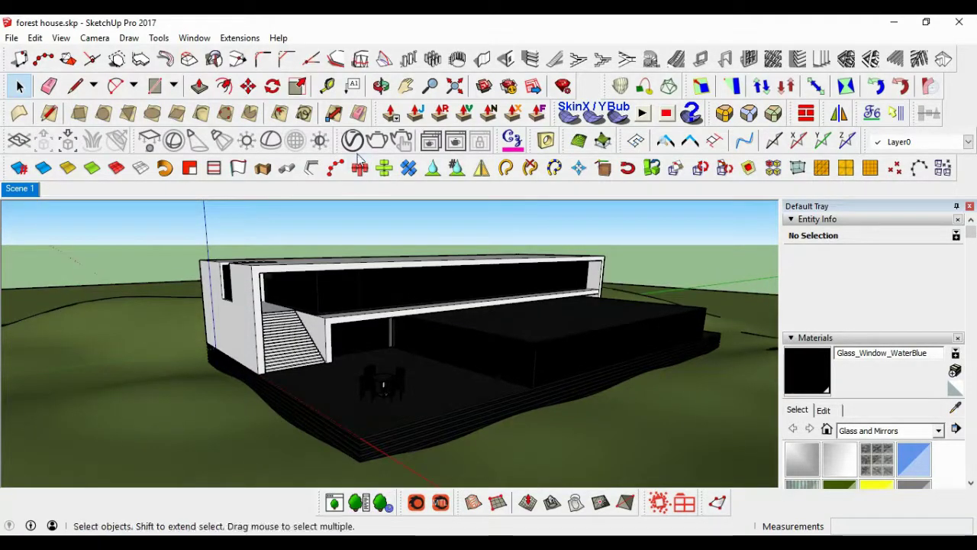
# Open the V-Ray Asset Editor and move it to the right of the forest house model
pyautogui.click(354, 144)
pyautogui.moveTo(568, 49)
pyautogui.mouseDown()
pyautogui.moveTo(750, 48)
pyautogui.moveTo(633, 38)
pyautogui.mouseUp()
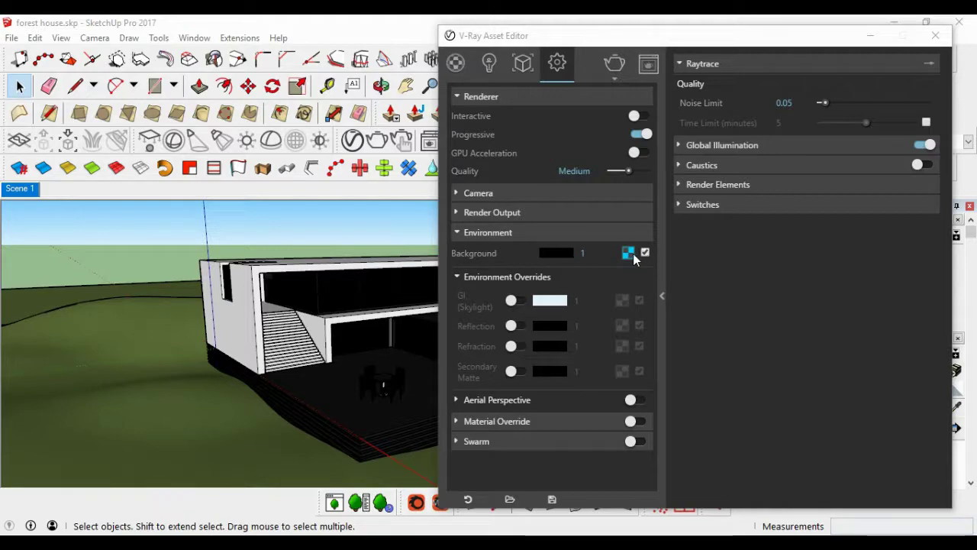
# Load the render preset great interior for 34 vray.vropt from C:\summer workshops\movie tutor\a6
pyautogui.click(510, 499)
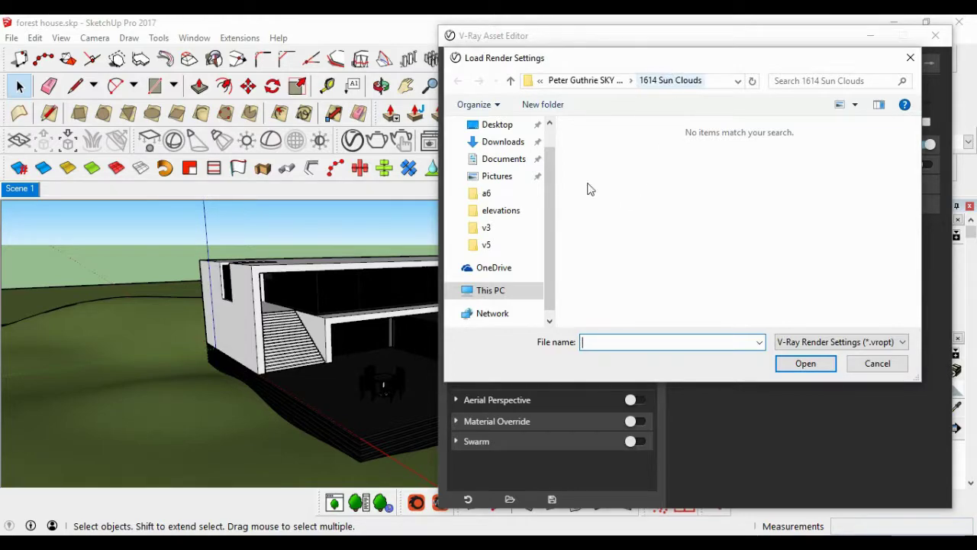
pyautogui.doubleClick(506, 298)
pyautogui.click(507, 308)
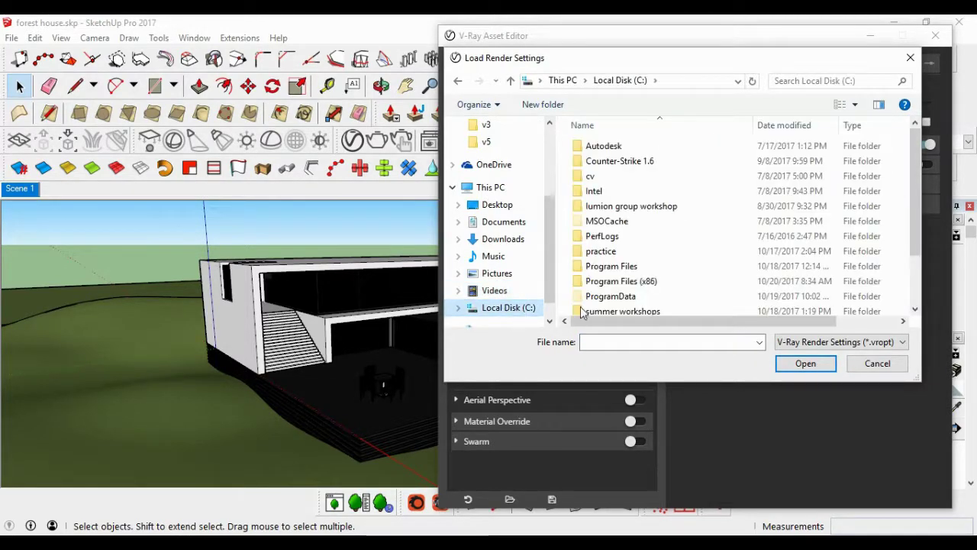
pyautogui.scroll(-1, 629, 305)
pyautogui.doubleClick(625, 276)
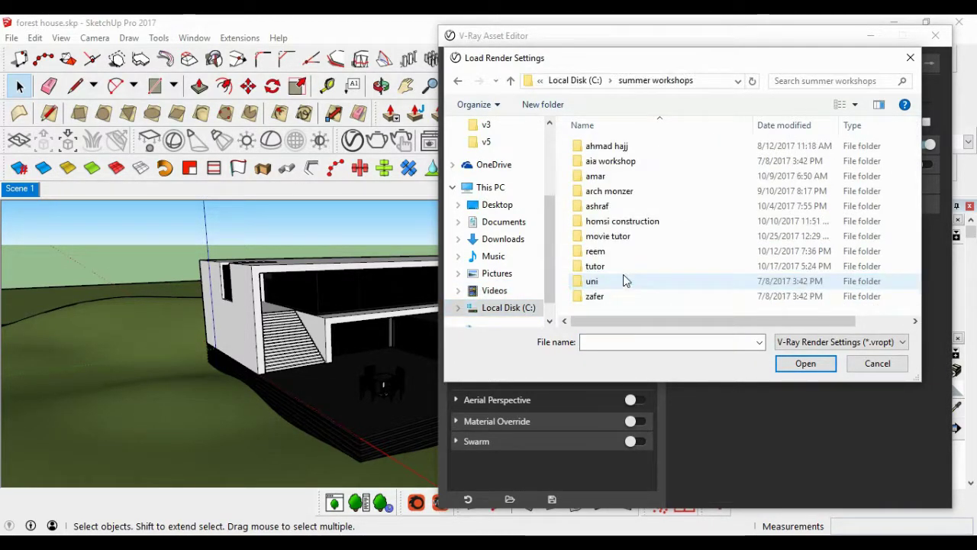
pyautogui.doubleClick(613, 243)
pyautogui.doubleClick(618, 175)
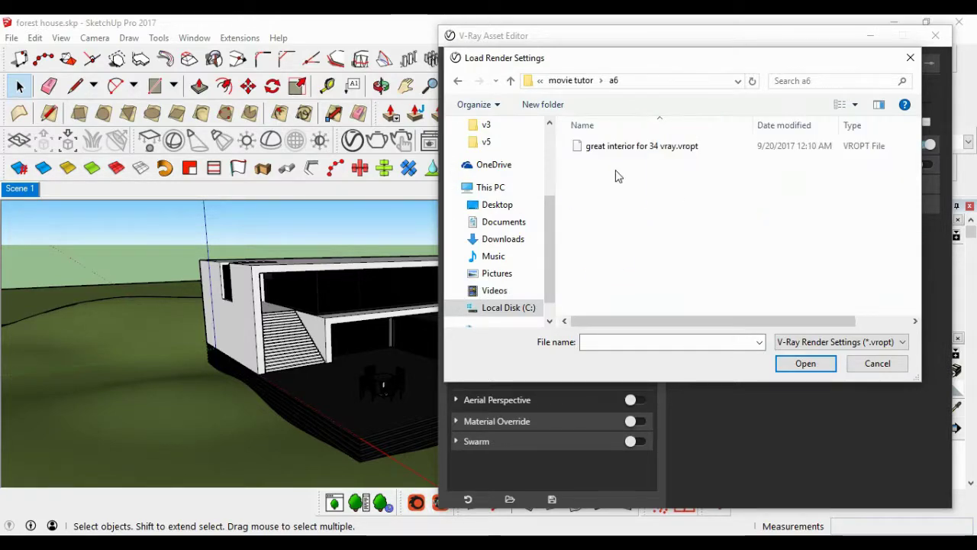
pyautogui.click(610, 147)
pyautogui.click(805, 363)
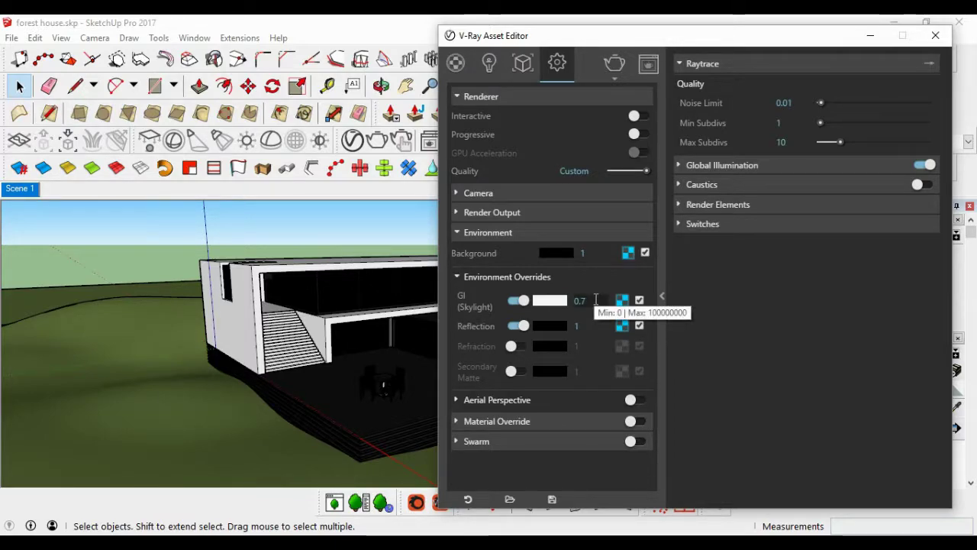
# Replace the GI skylight texture with a bitmap of 1614 Sun Clouds.hdr
pyautogui.moveTo(580, 35); pyautogui.dragTo(509, 37)
pyautogui.click(556, 253)
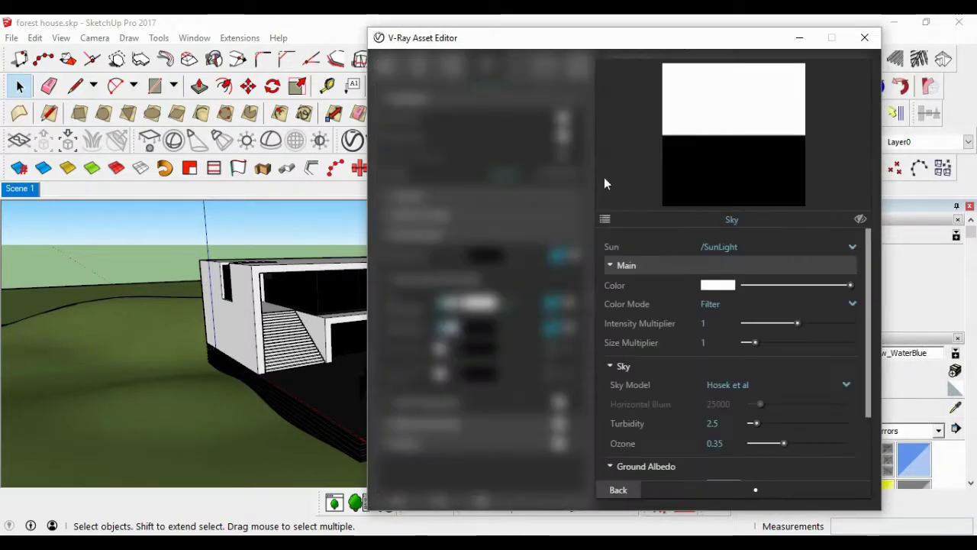
pyautogui.moveTo(681, 38); pyautogui.dragTo(612, 31)
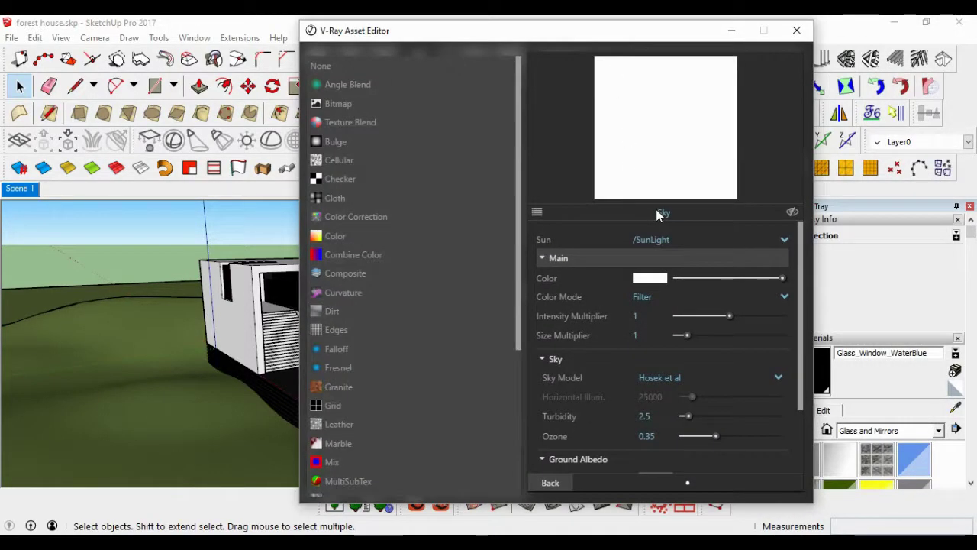
pyautogui.click(361, 106)
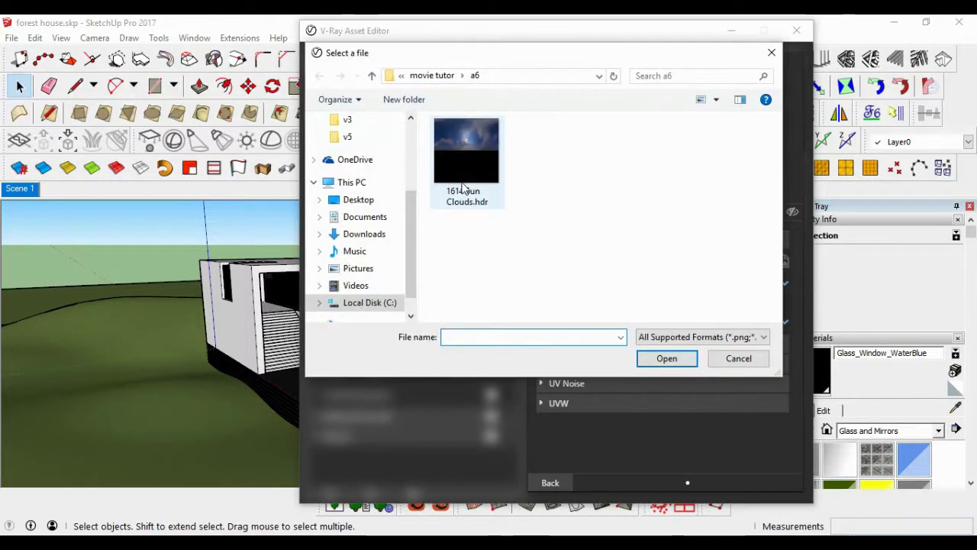
pyautogui.click(486, 191)
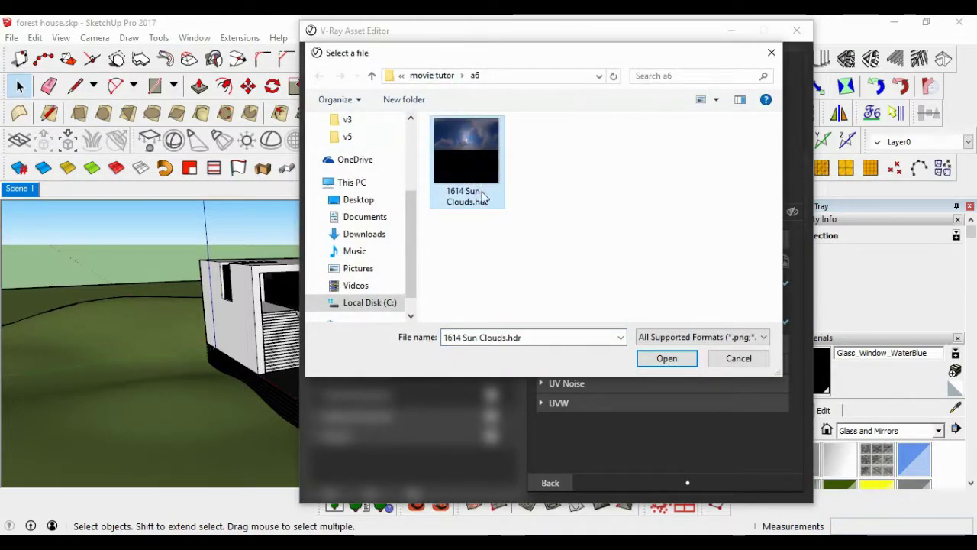
pyautogui.click(668, 359)
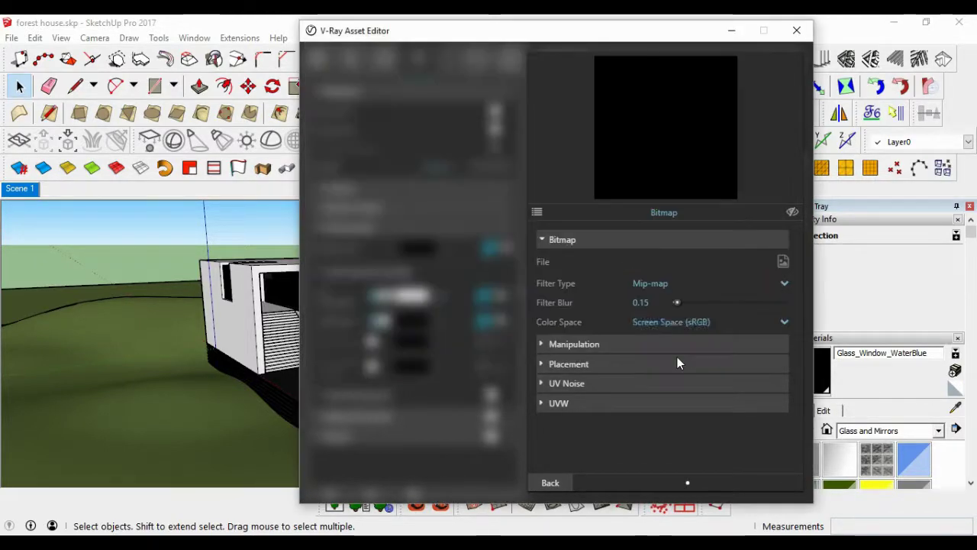
pyautogui.click(792, 212)
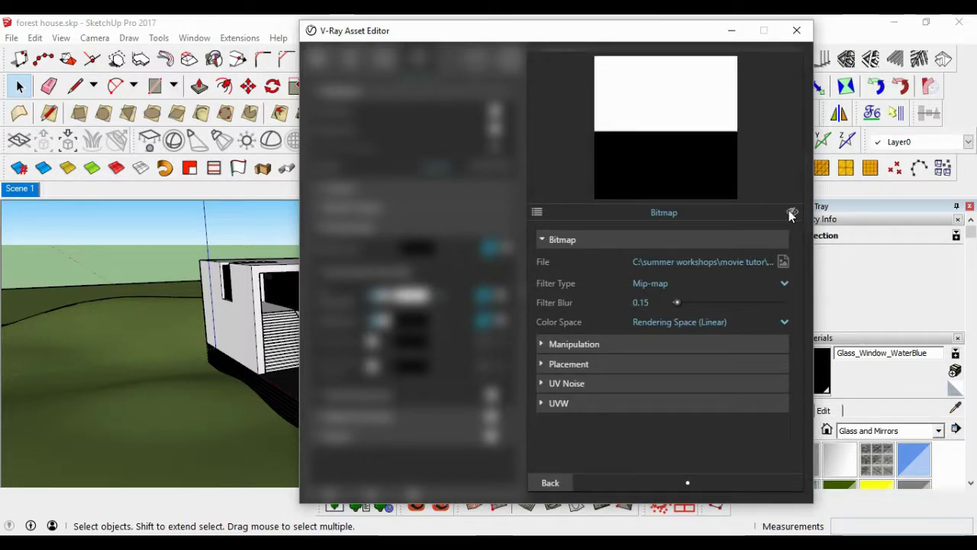
# Set the bitmap's color space to a custom gamma curve of 1.345
pyautogui.click(676, 321)
pyautogui.click(656, 378)
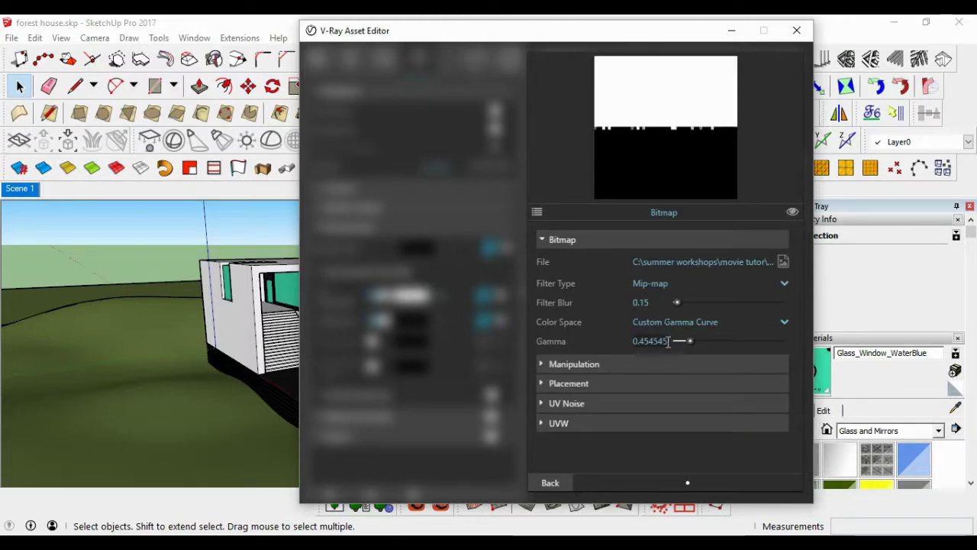
pyautogui.write('1.345')
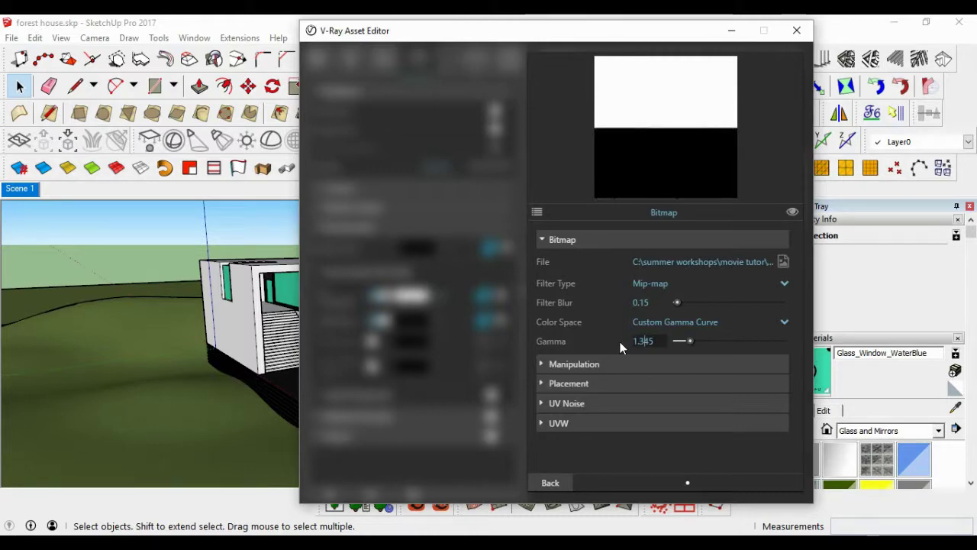
pyautogui.press('Return')
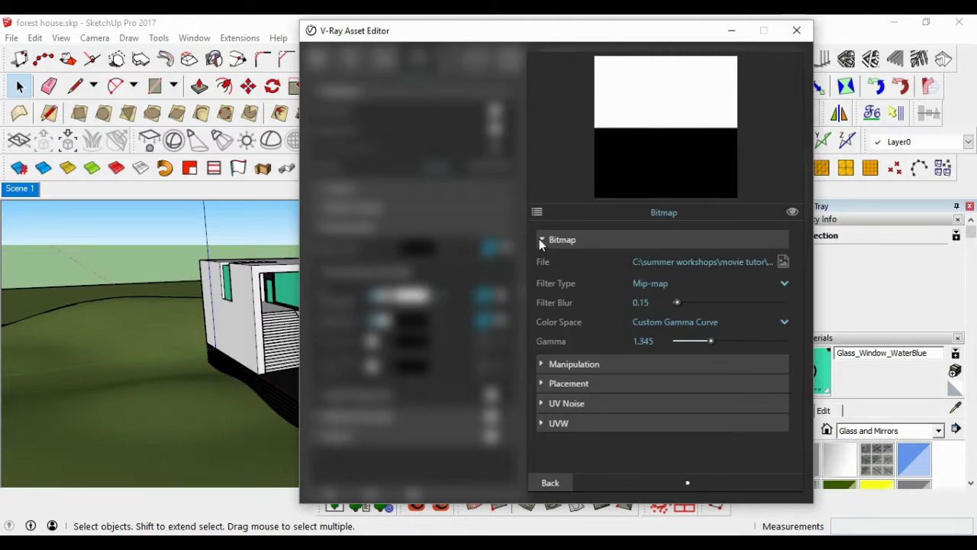
# Set the bitmap's UVW generator to UVWGenEnvironment for spherical mapping
pyautogui.click(542, 239)
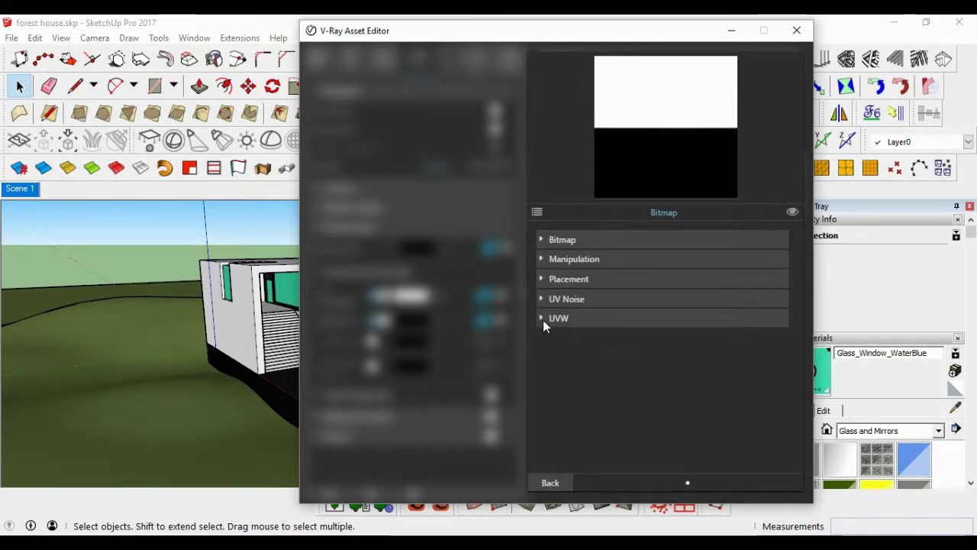
pyautogui.click(543, 317)
pyautogui.click(578, 335)
pyautogui.click(591, 372)
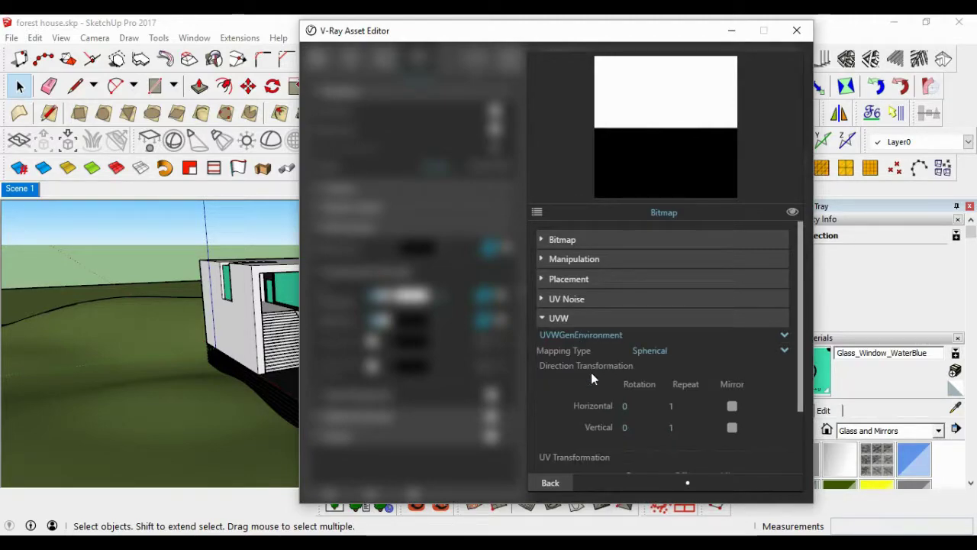
pyautogui.click(558, 318)
pyautogui.click(563, 481)
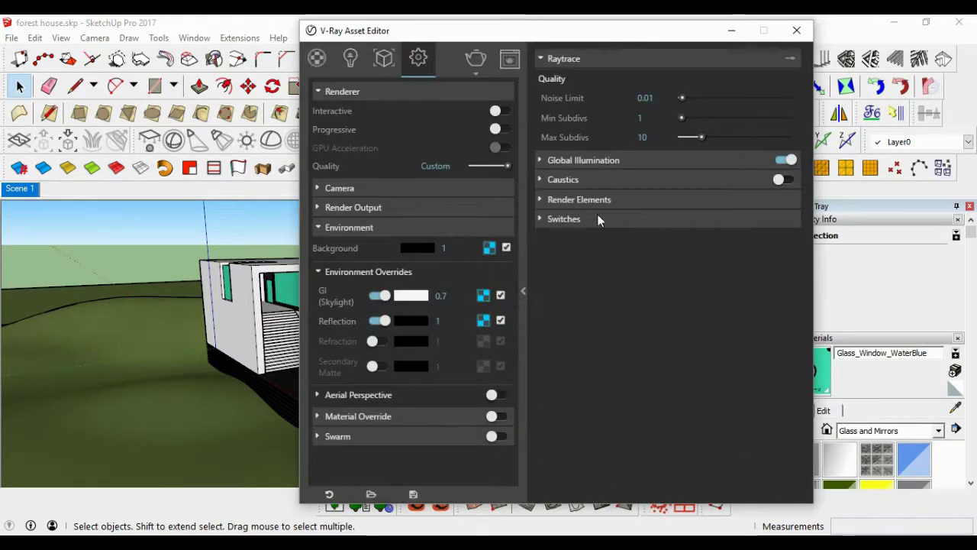
# Expand the Camera settings and set film sensitivity to ISO 150
pyautogui.moveTo(565, 35); pyautogui.dragTo(747, 42)
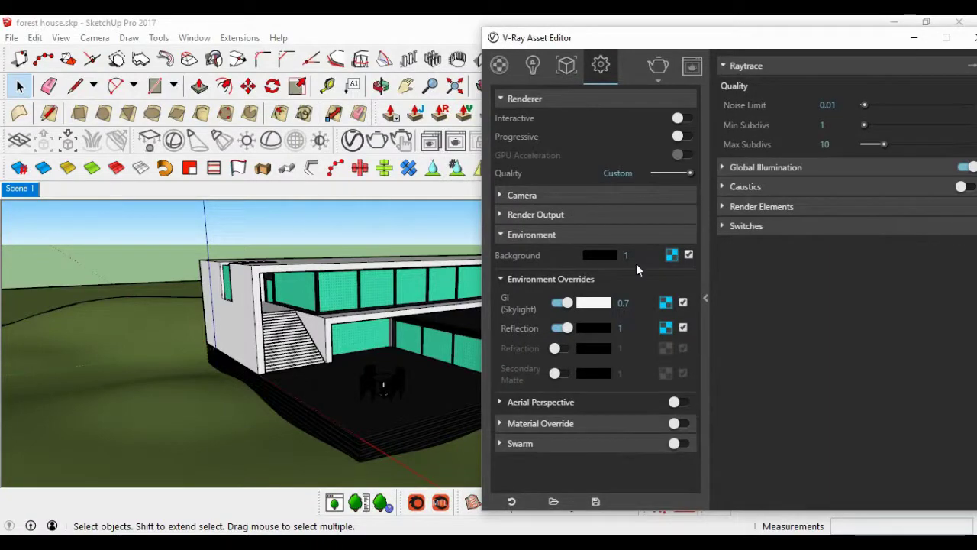
pyautogui.click(543, 234)
pyautogui.click(540, 194)
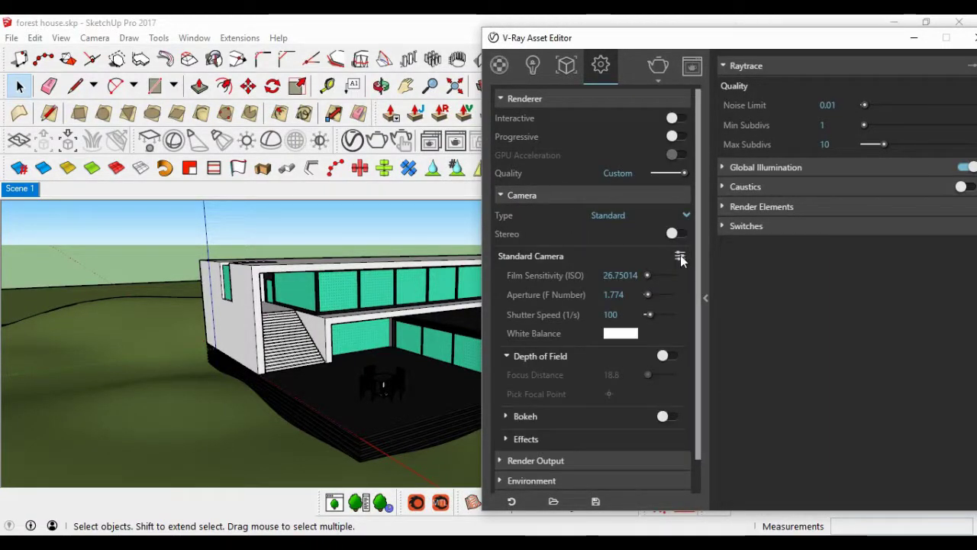
pyautogui.click(685, 260)
pyautogui.click(685, 258)
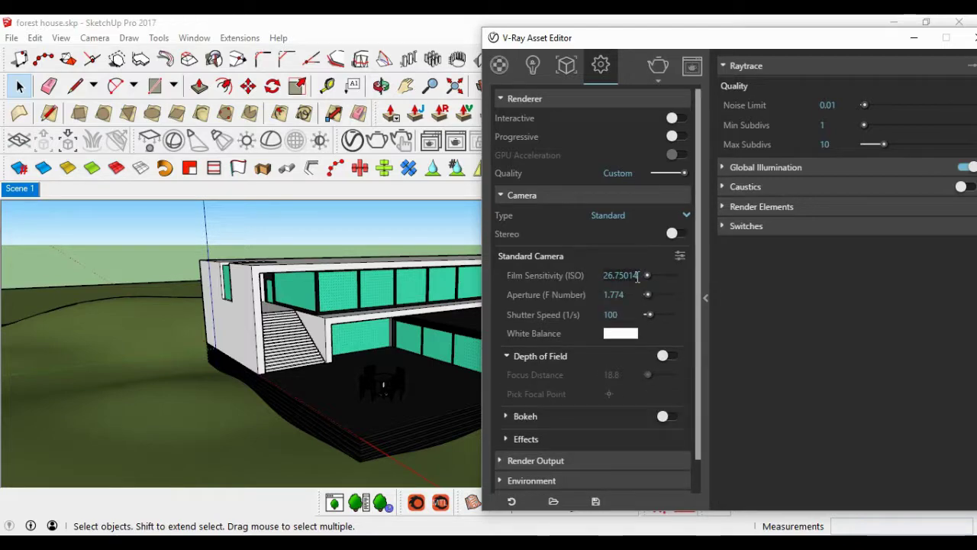
pyautogui.write('1505999')
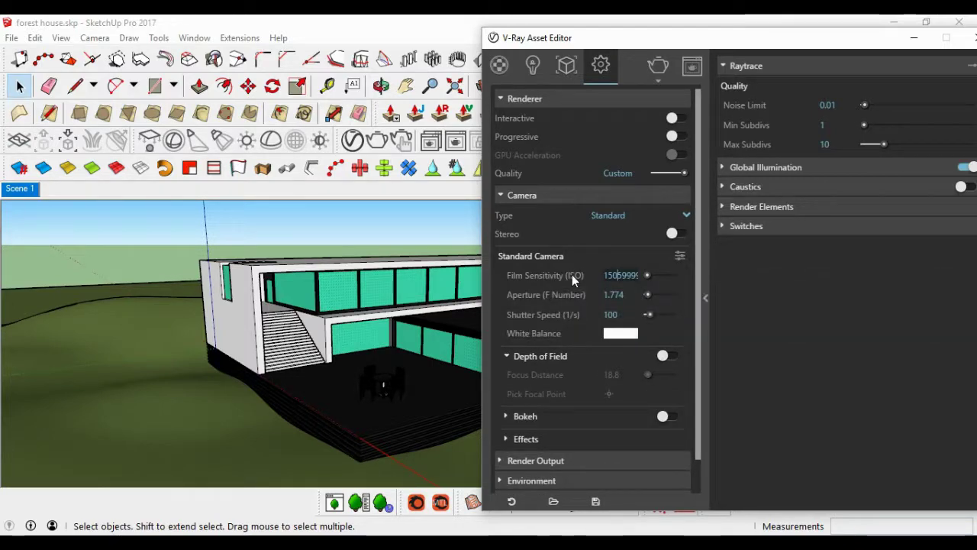
pyautogui.write('150')
pyautogui.press('Return')
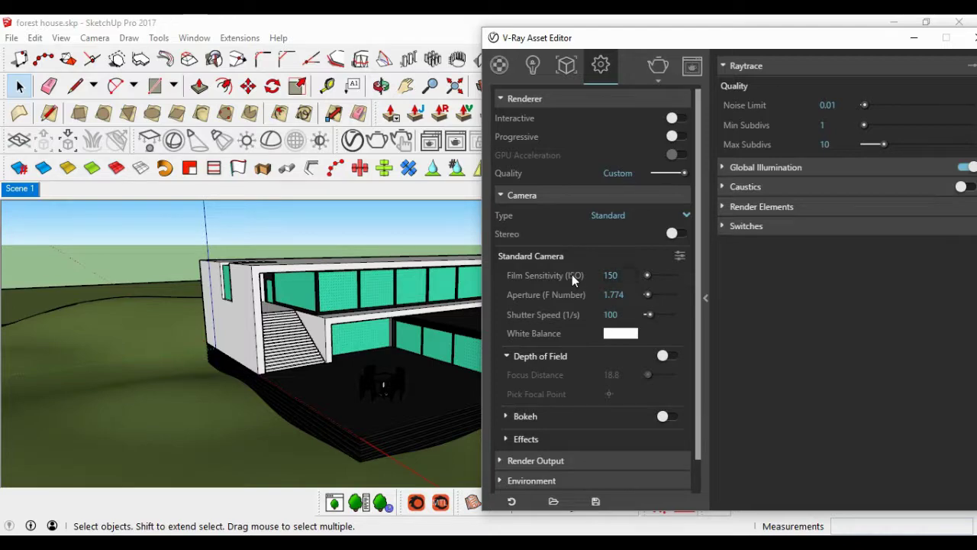
# Set the camera aperture to f/6 and shutter speed to 1/300
pyautogui.click(614, 294)
pyautogui.write('6')
pyautogui.press('Return')
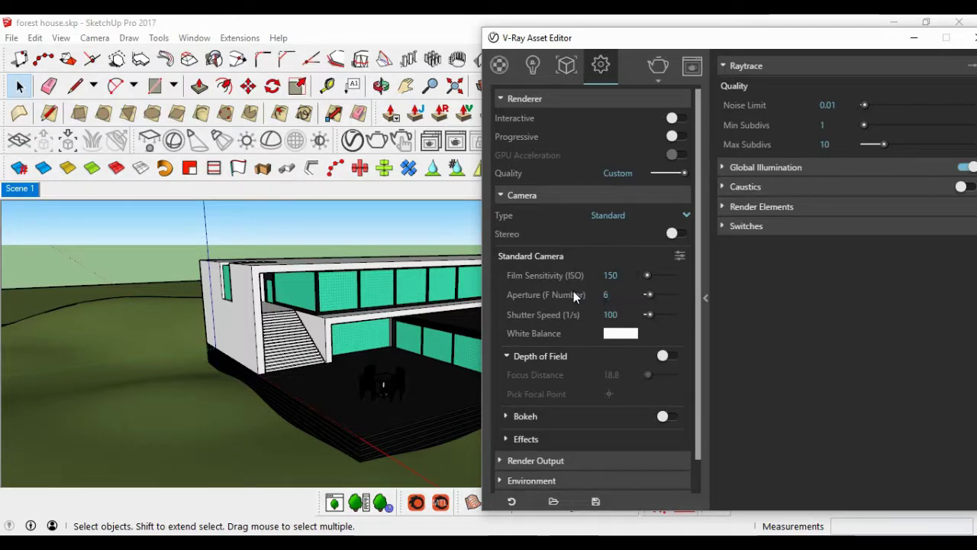
pyautogui.click(611, 314)
pyautogui.write('300')
pyautogui.press('Return')
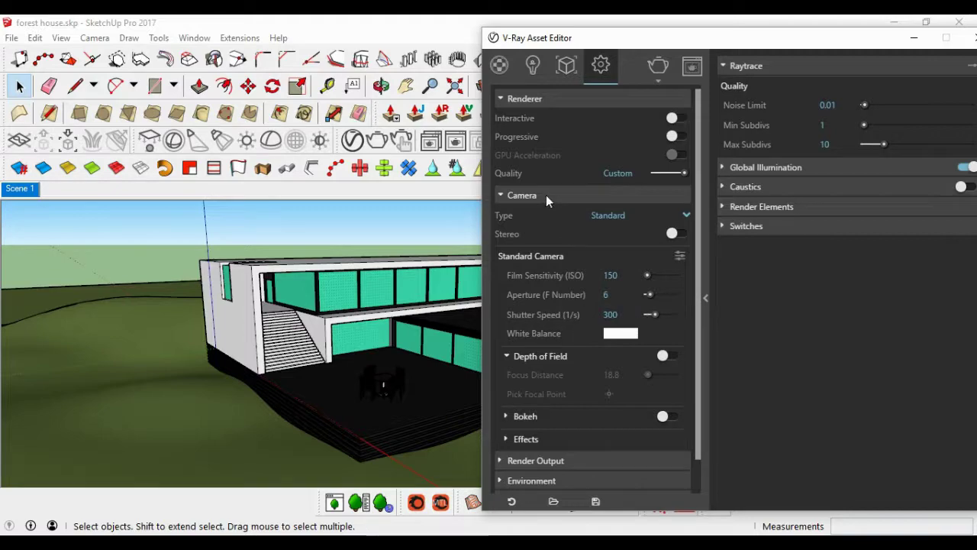
pyautogui.click(546, 195)
pyautogui.moveTo(647, 43); pyautogui.dragTo(625, 40)
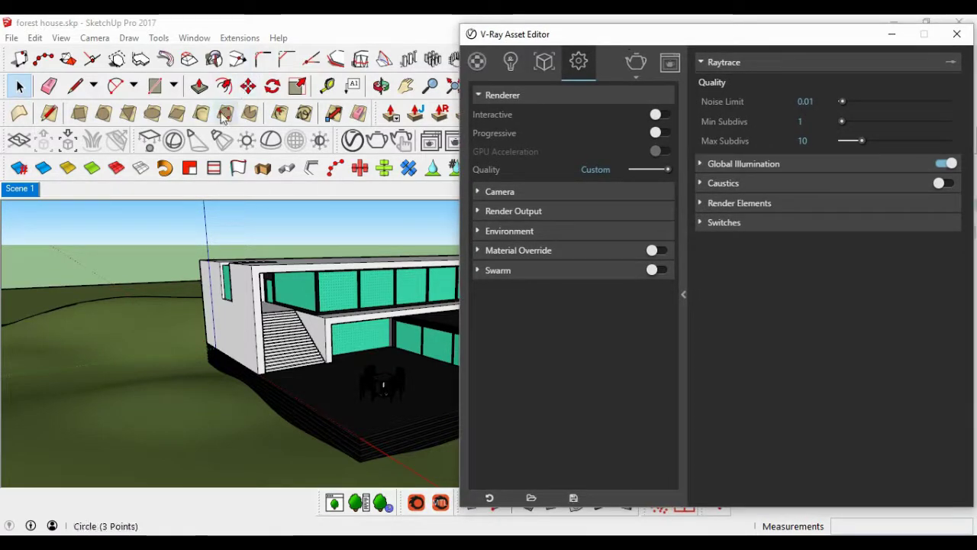
# Orbit closer to the house and start a V-Ray test render
pyautogui.moveTo(186, 229); pyautogui.dragTo(312, 292, button='middle')
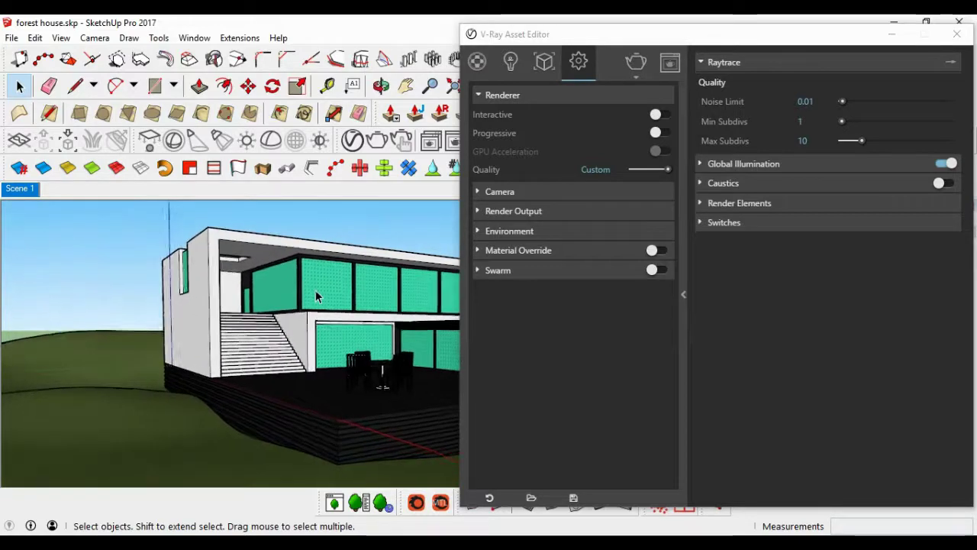
pyautogui.click(373, 143)
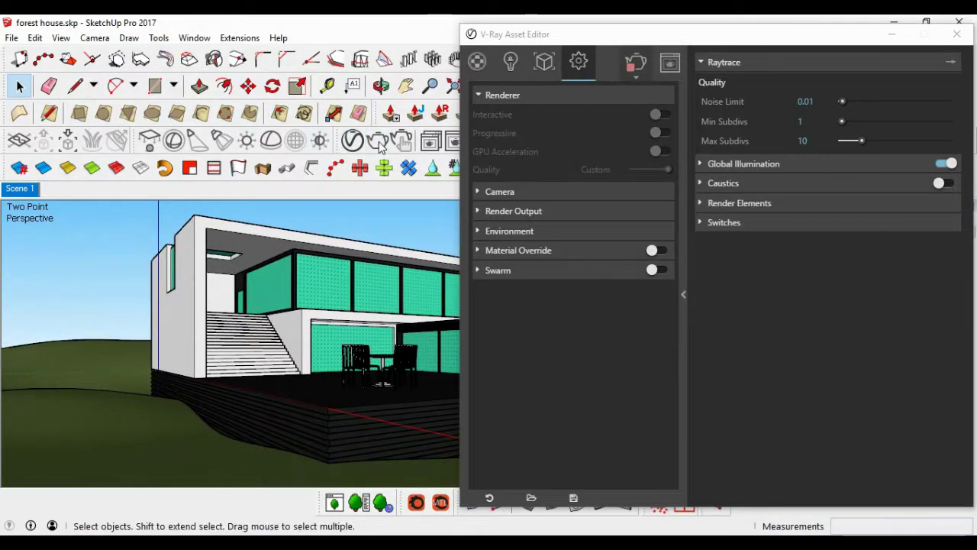
pyautogui.moveTo(730, 40); pyautogui.dragTo(624, 40)
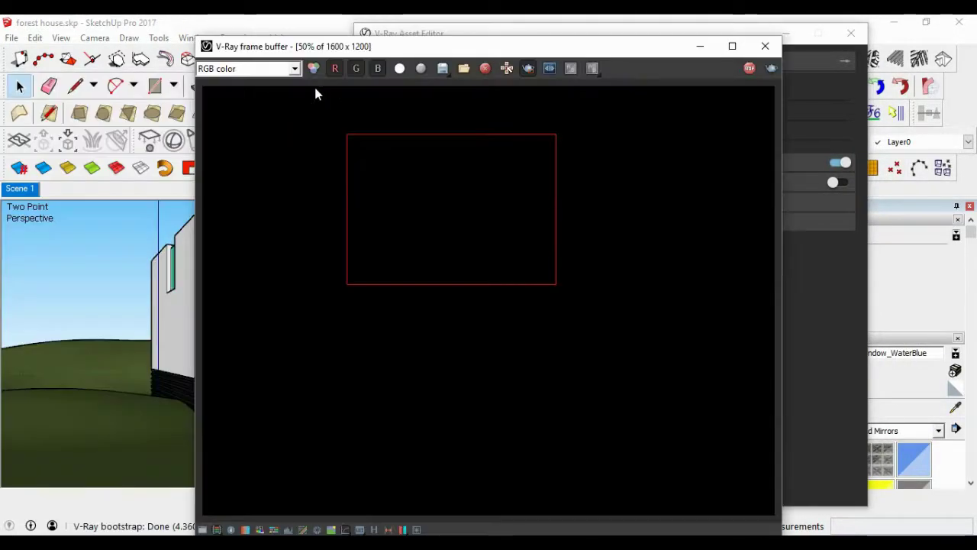
# Remove the render region, close the render window, and expand Render Output
pyautogui.click(530, 70)
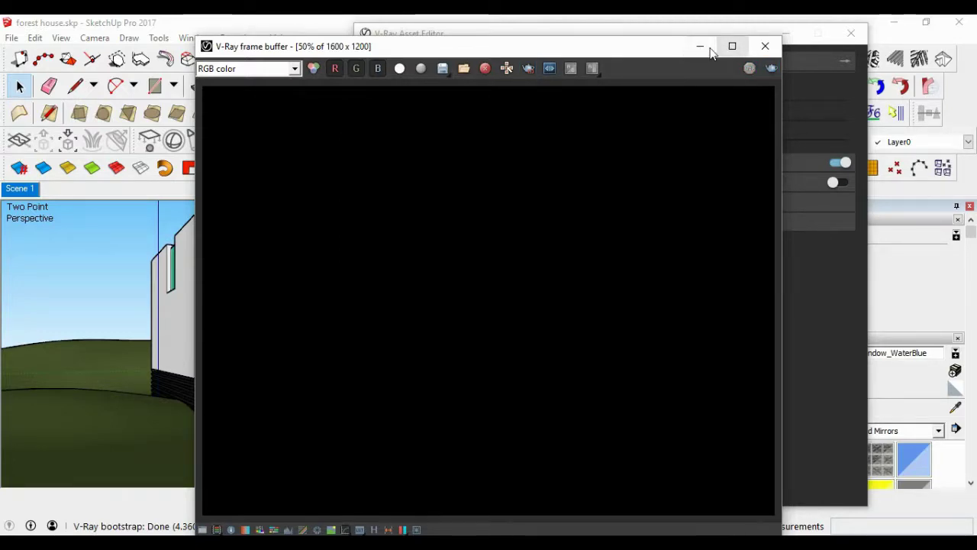
pyautogui.click(765, 46)
pyautogui.click(403, 211)
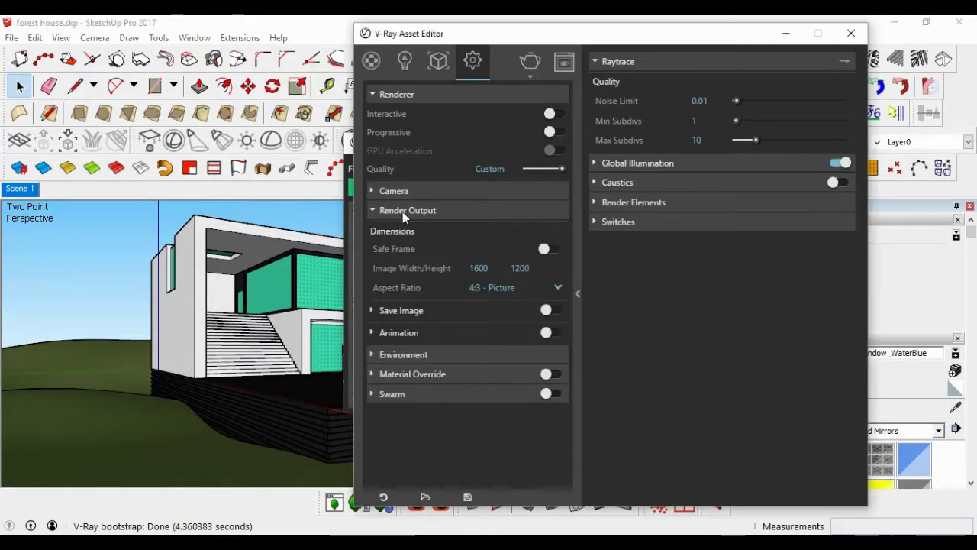
# Set the render output image width to 900, giving 900 × 675
pyautogui.doubleClick(479, 268)
pyautogui.write('900')
pyautogui.press('Return')
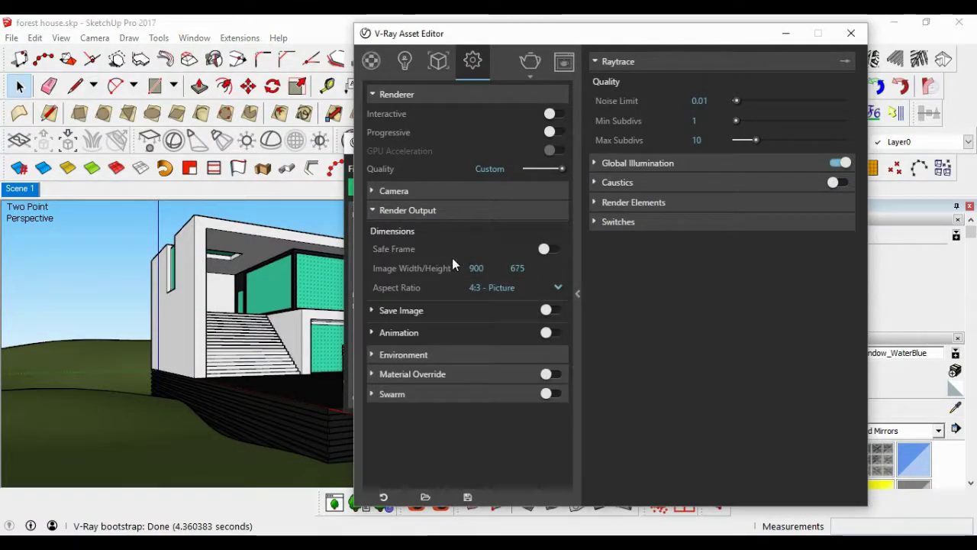
# Run a test render of the house, arrange its windows, and close it when finished
pyautogui.click(527, 66)
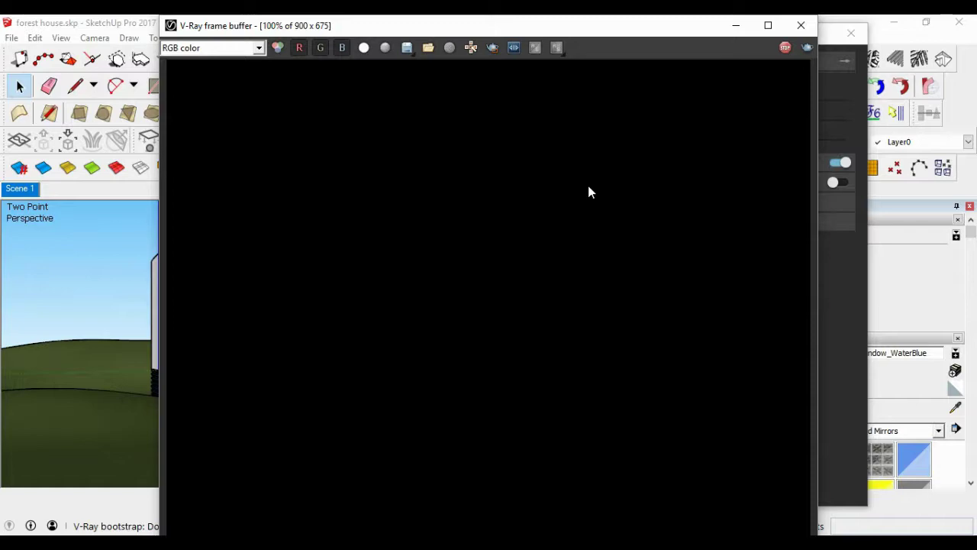
pyautogui.moveTo(578, 33); pyautogui.dragTo(578, 52)
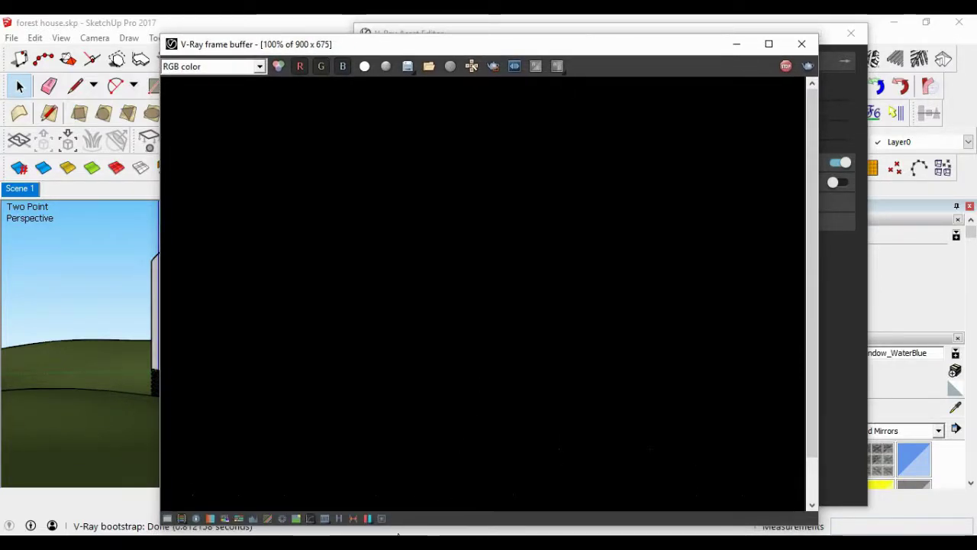
pyautogui.click(415, 528)
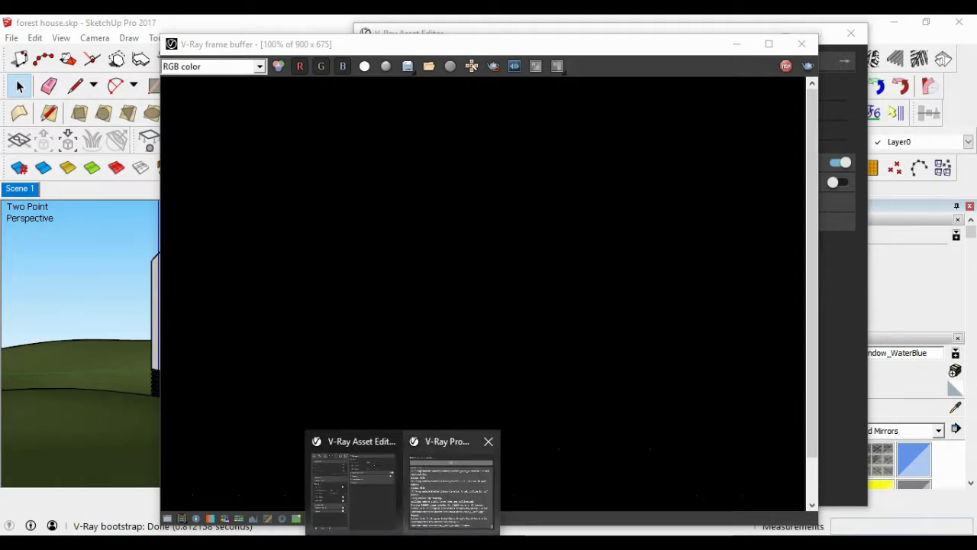
pyautogui.click(452, 489)
pyautogui.moveTo(463, 156); pyautogui.dragTo(749, 154)
pyautogui.moveTo(490, 49)
pyautogui.mouseDown()
pyautogui.moveTo(342, 36)
pyautogui.moveTo(354, 38)
pyautogui.mouseUp()
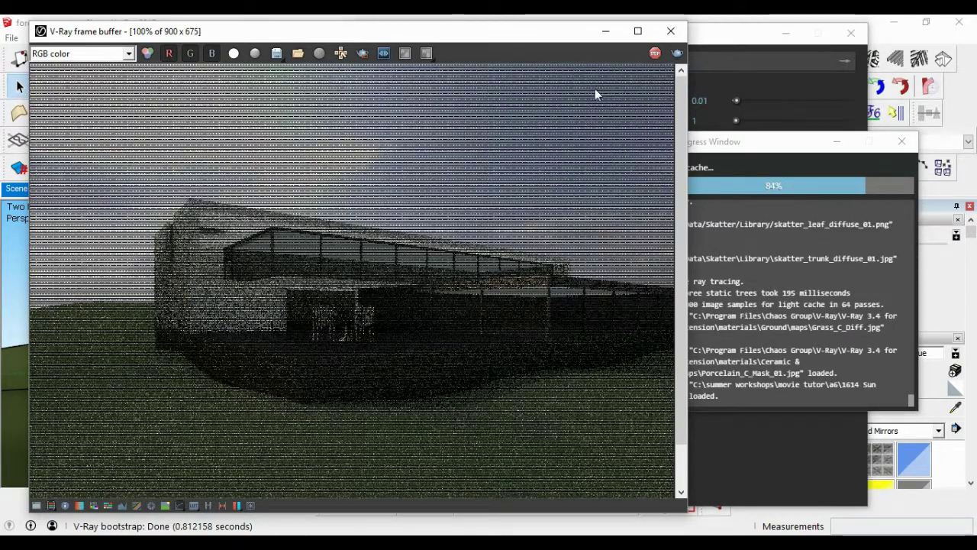
pyautogui.click(673, 33)
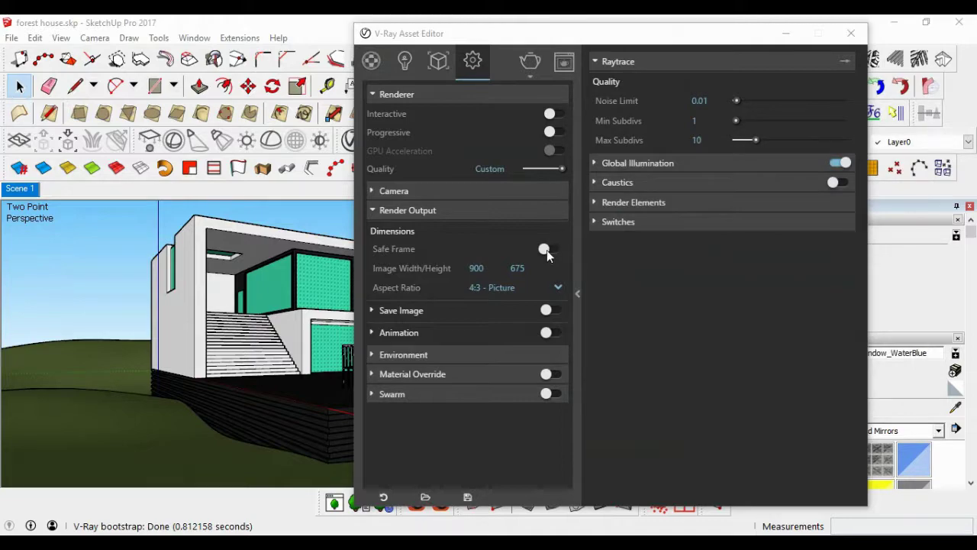
# Turn on the safe frame, minimise the Asset Editor, and set a 50° field of view
pyautogui.click(544, 249)
pyautogui.click(786, 34)
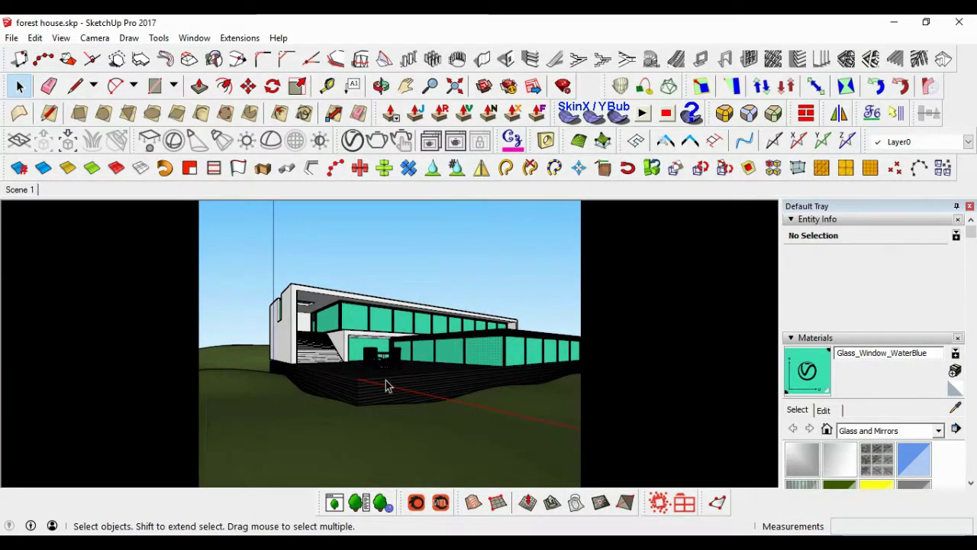
pyautogui.press('z')
pyautogui.scroll(2, 356, 371)
pyautogui.scroll(2, 356, 371)
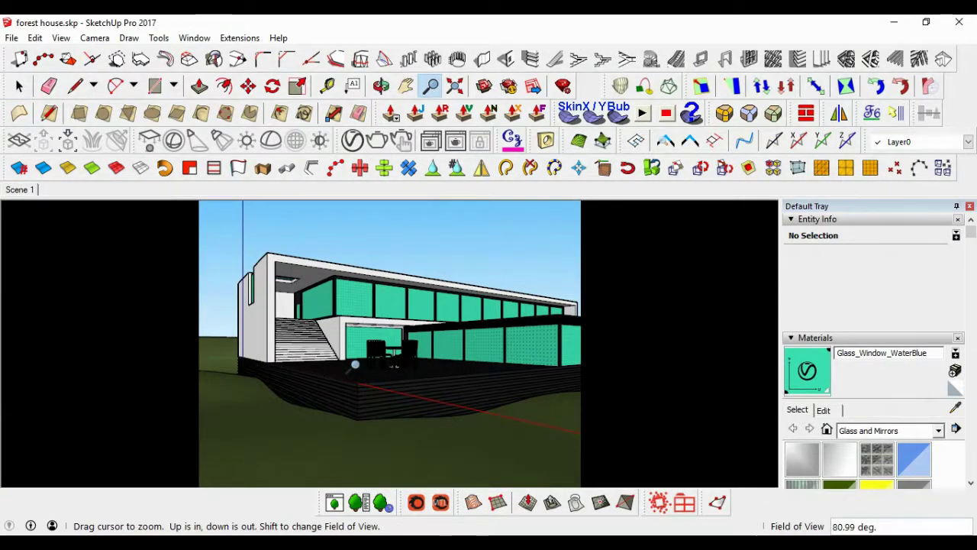
pyautogui.write('50')
pyautogui.press('Return')
# Orbit and zoom to frame the forest house in the view
pyautogui.scroll(-1, 419, 368)
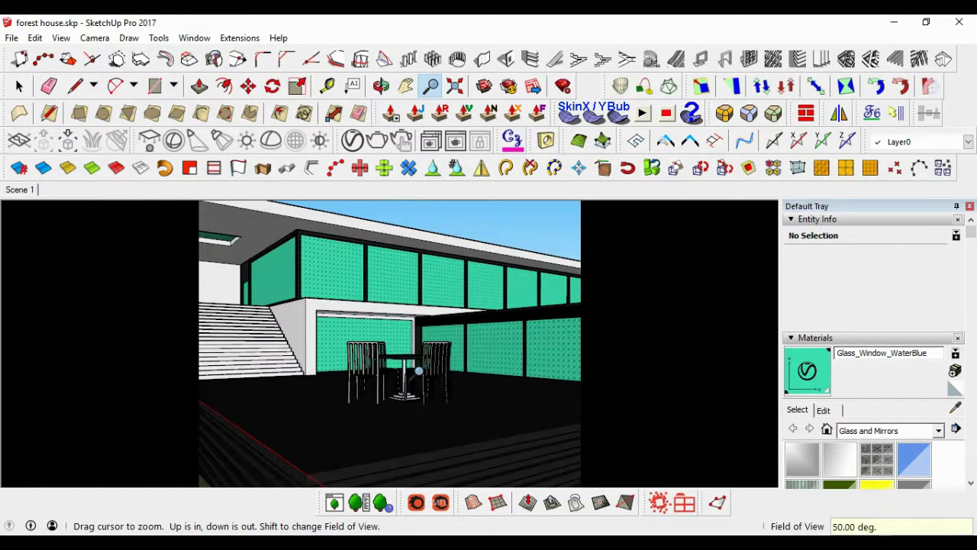
pyautogui.scroll(-2, 419, 370)
pyautogui.scroll(-2, 418, 370)
pyautogui.scroll(2, 411, 370)
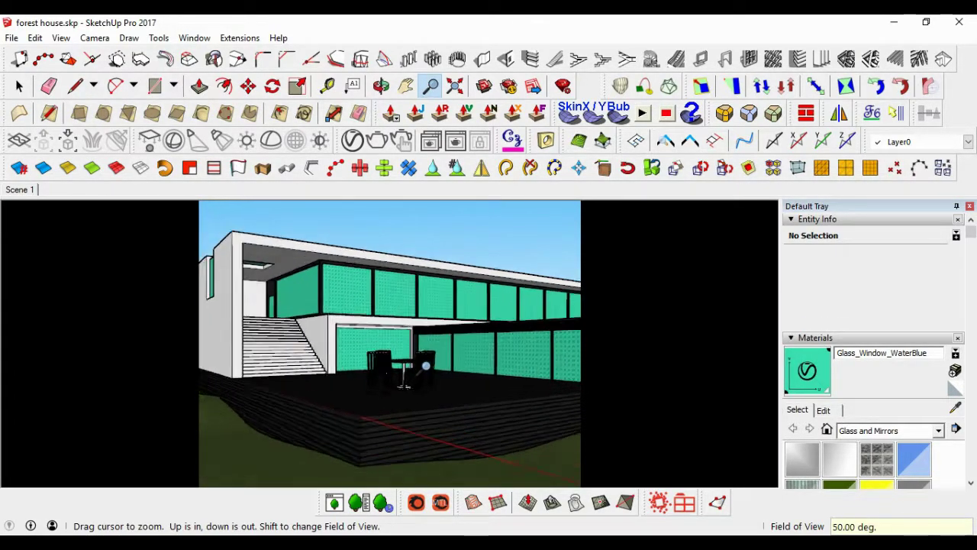
pyautogui.moveTo(410, 371)
pyautogui.mouseDown(button='middle')
pyautogui.moveTo(403, 359)
pyautogui.moveTo(401, 374)
pyautogui.moveTo(410, 356)
pyautogui.moveTo(372, 378)
pyautogui.moveTo(412, 353)
pyautogui.mouseUp(button='middle')
pyautogui.scroll(2, 401, 385)
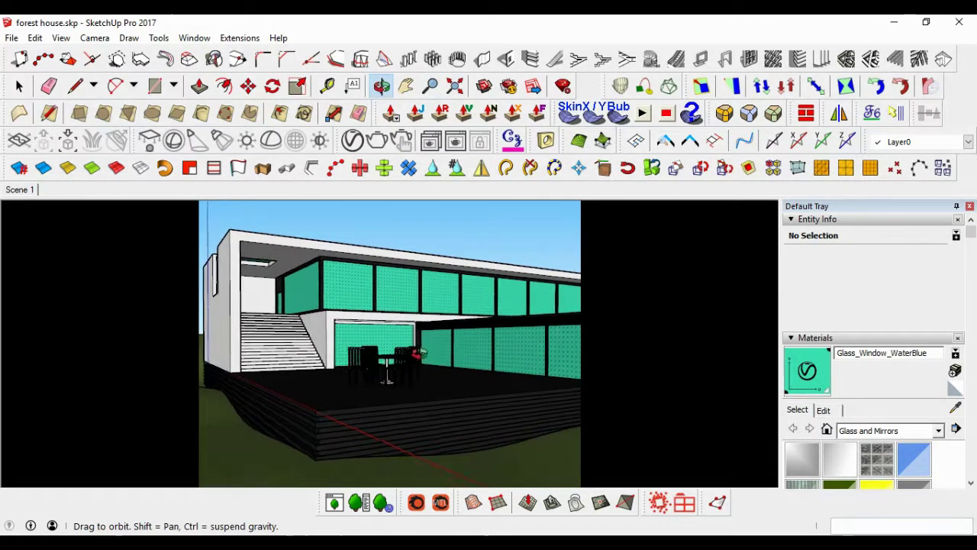
pyautogui.scroll(-2, 405, 357)
pyautogui.moveTo(404, 357); pyautogui.dragTo(401, 360, button='middle')
pyautogui.scroll(-1, 398, 362)
pyautogui.moveTo(401, 360); pyautogui.dragTo(408, 359)
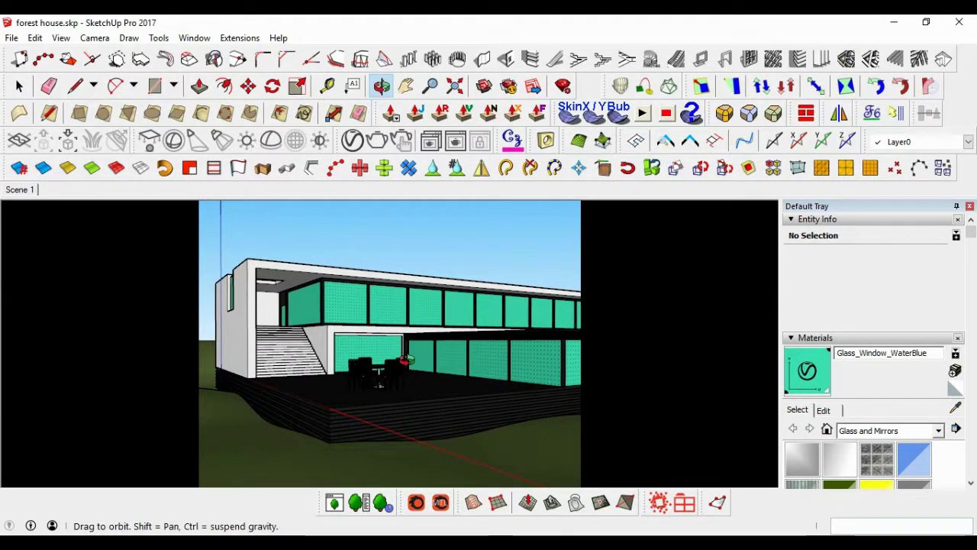
pyautogui.moveTo(409, 359); pyautogui.dragTo(412, 366)
# Switch the view to two-point perspective and update Scene 1 with it
pyautogui.press('z')
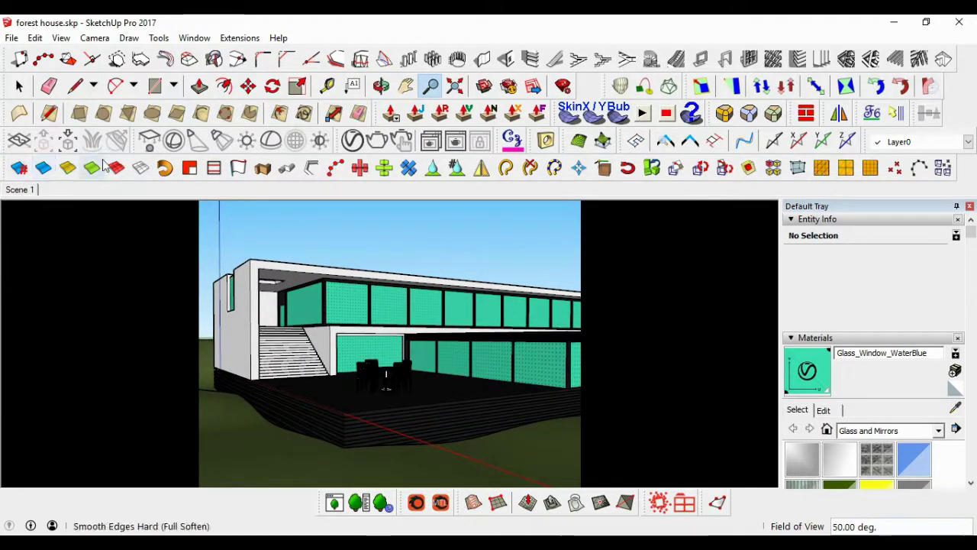
pyautogui.click(95, 37)
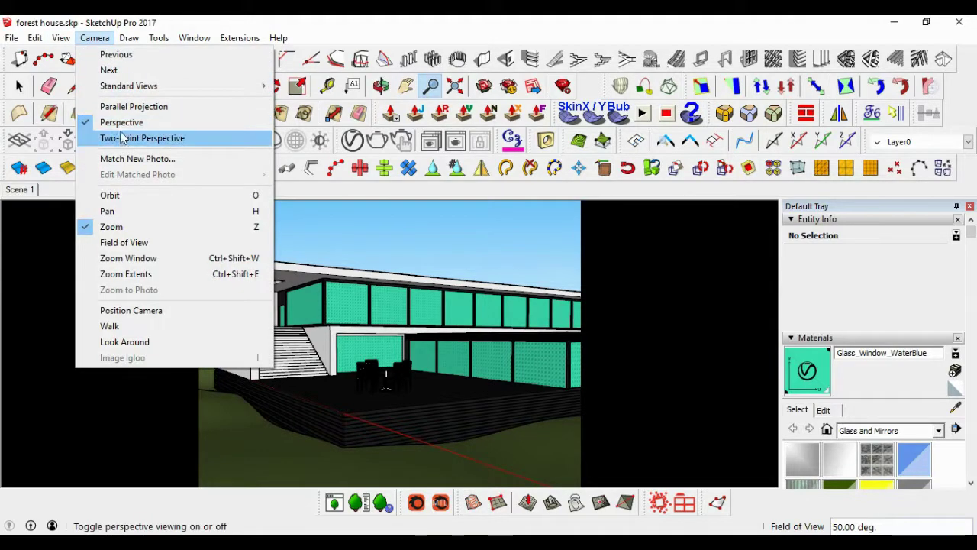
pyautogui.click(122, 138)
pyautogui.rightClick(20, 194)
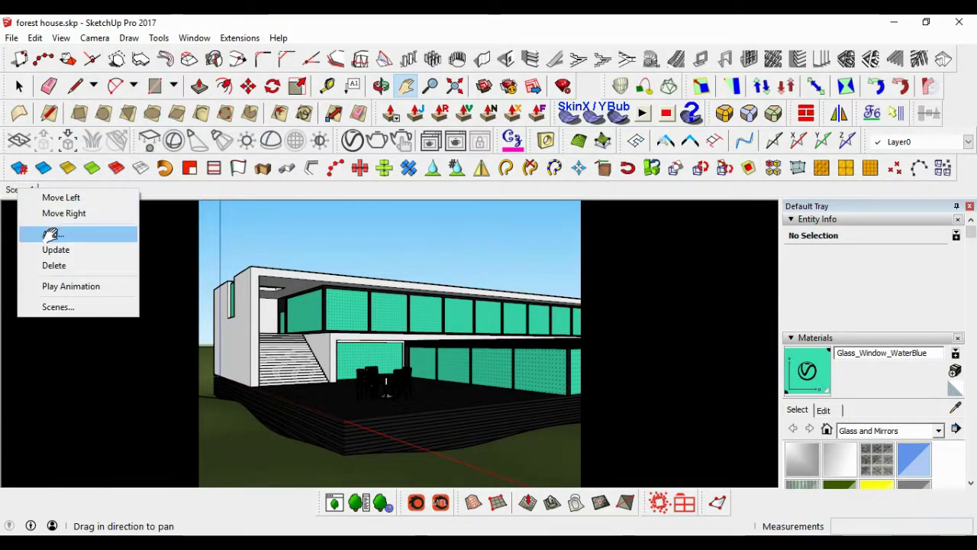
pyautogui.click(52, 248)
pyautogui.press('space')
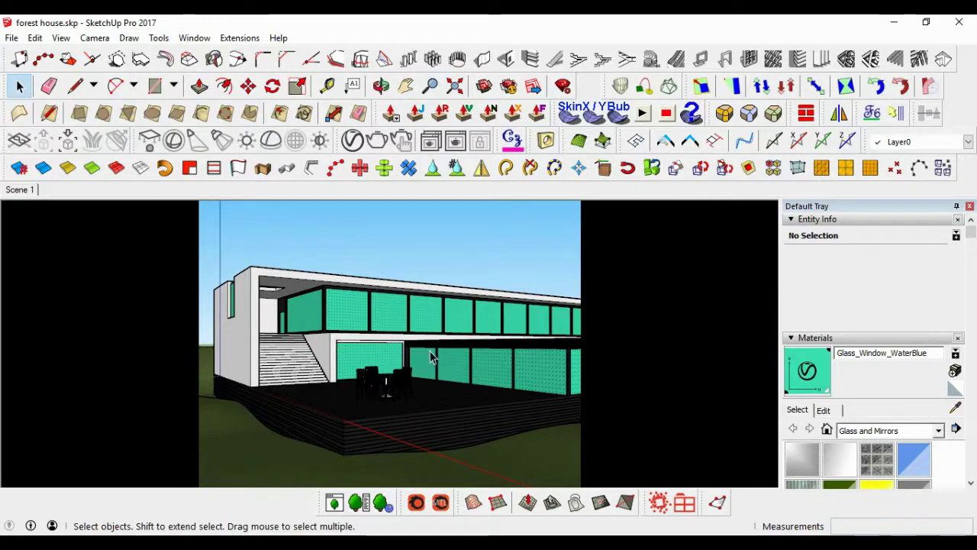
# Orbit and zoom on the house, then reopen the V-Ray Asset Editor
pyautogui.moveTo(504, 372)
pyautogui.mouseDown(button='middle')
pyautogui.moveTo(425, 342)
pyautogui.moveTo(448, 323)
pyautogui.mouseUp(button='middle')
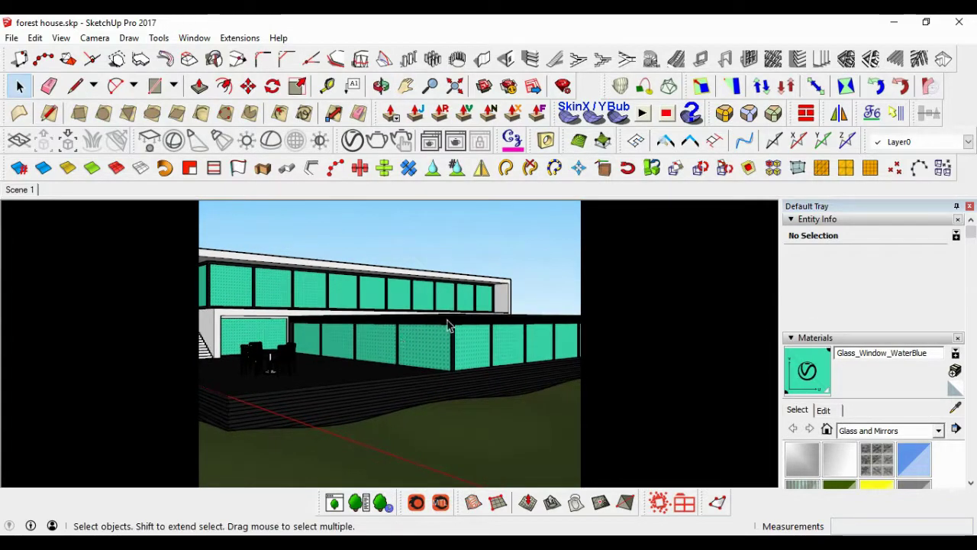
pyautogui.scroll(3, 443, 343)
pyautogui.click(352, 140)
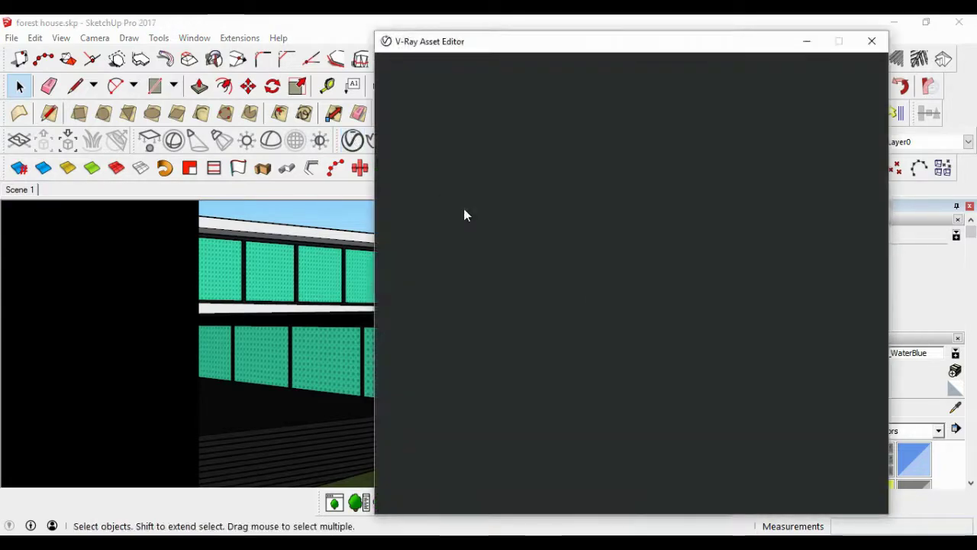
# Tint both V-Ray Rectangle Lights a light yellow colour
pyautogui.click(426, 76)
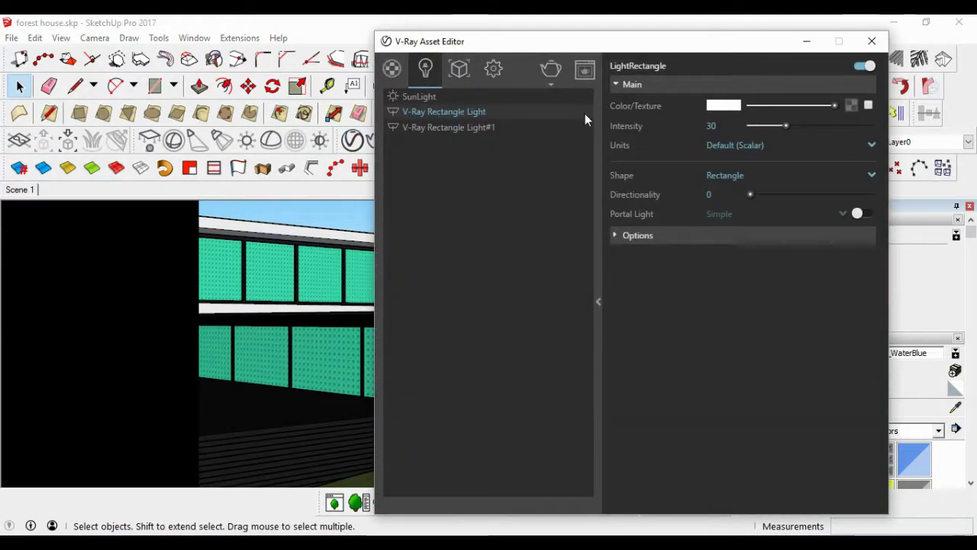
pyautogui.click(729, 105)
pyautogui.moveTo(573, 96); pyautogui.dragTo(568, 81)
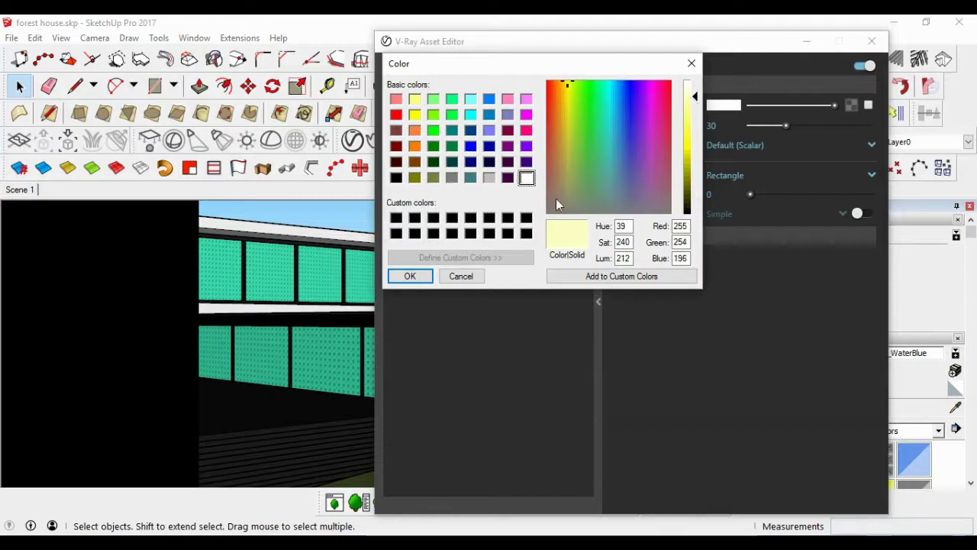
pyautogui.click(410, 276)
pyautogui.click(486, 129)
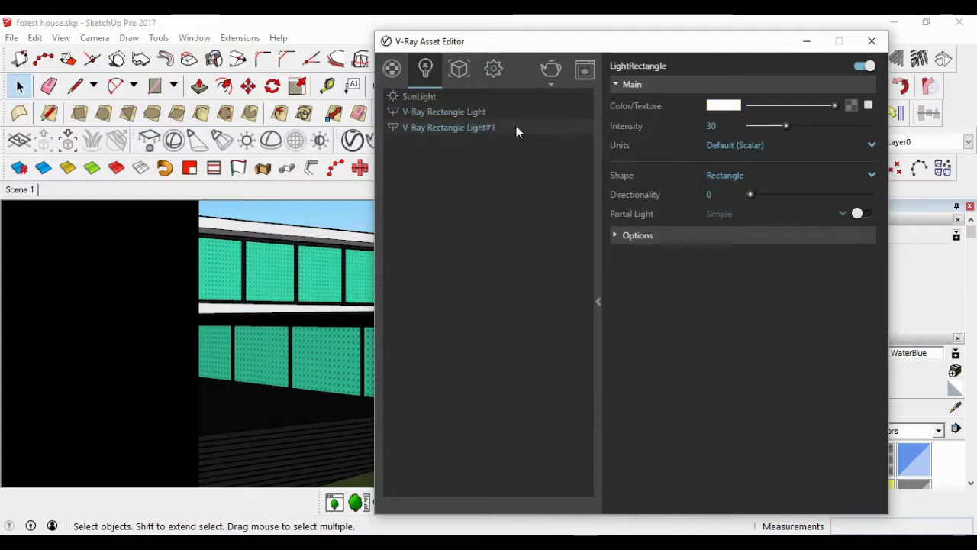
pyautogui.click(721, 106)
pyautogui.click(415, 100)
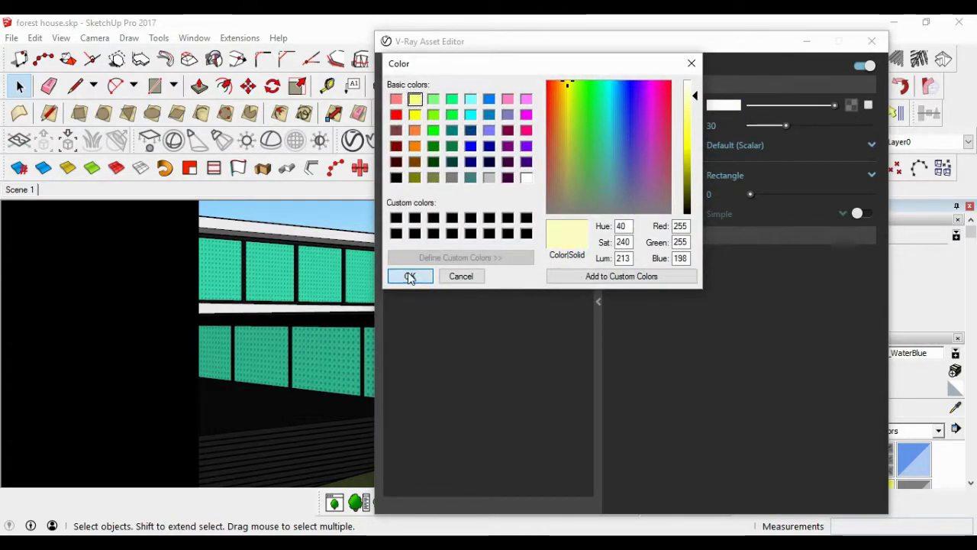
pyautogui.click(410, 276)
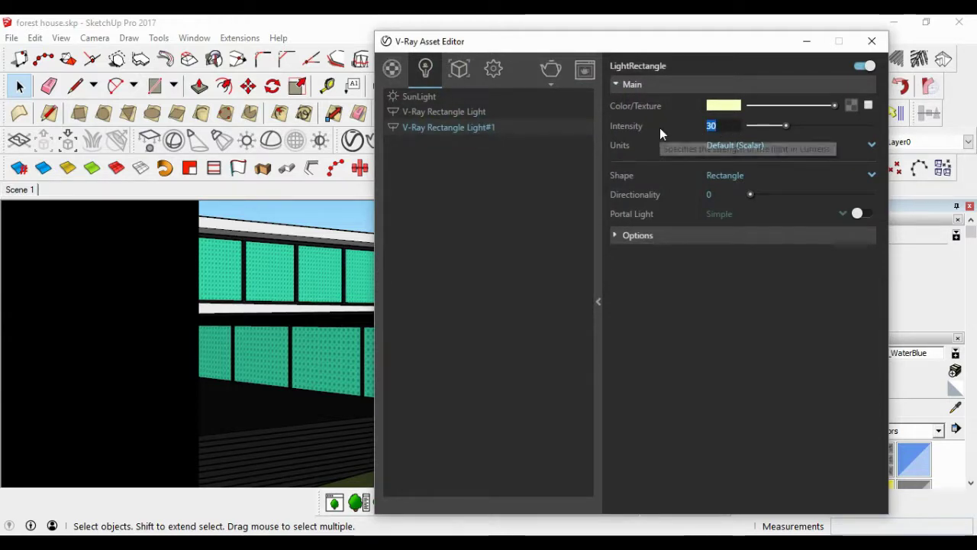
# Raise both rectangle lights' intensity to 40
pyautogui.write('40')
pyautogui.press('Return')
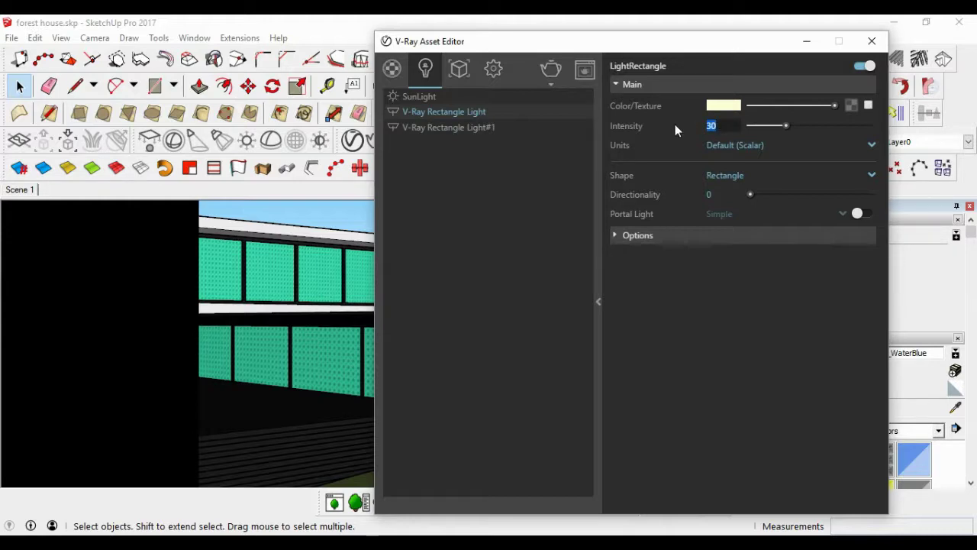
pyautogui.write('40')
pyautogui.press('Return')
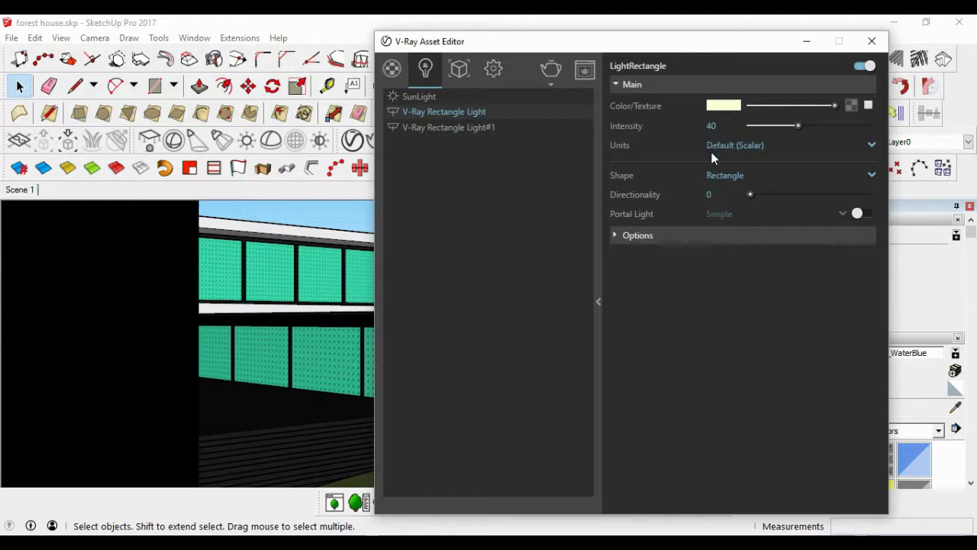
pyautogui.click(807, 41)
# Browse the IES File dialog to C:\tools\Sketchup\ies-lights\NICE_IES\ies
pyautogui.moveTo(403, 262)
pyautogui.mouseDown(button='middle')
pyautogui.moveTo(403, 251)
pyautogui.moveTo(370, 267)
pyautogui.moveTo(428, 212)
pyautogui.moveTo(247, 146)
pyautogui.mouseUp(button='middle')
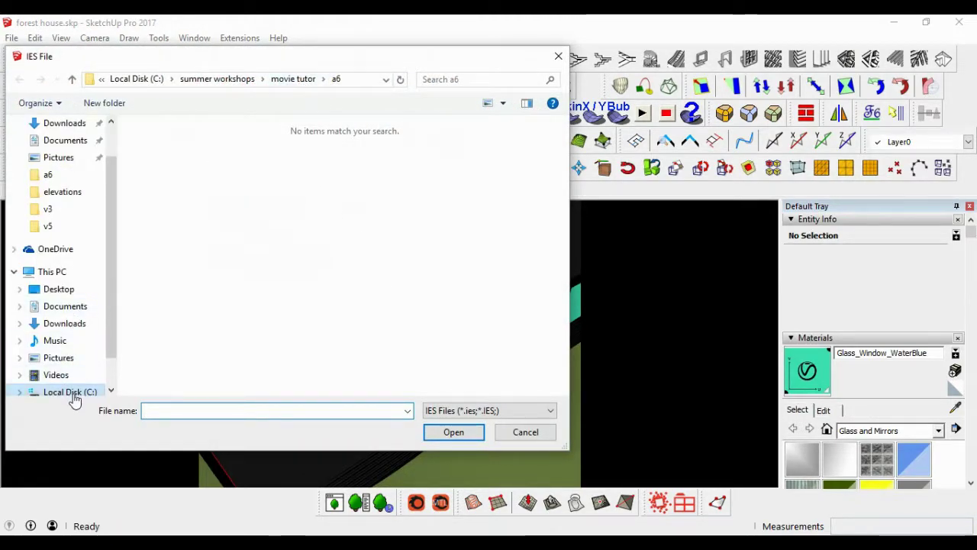
pyautogui.click(71, 392)
pyautogui.doubleClick(170, 327)
pyautogui.scroll(-2, 172, 328)
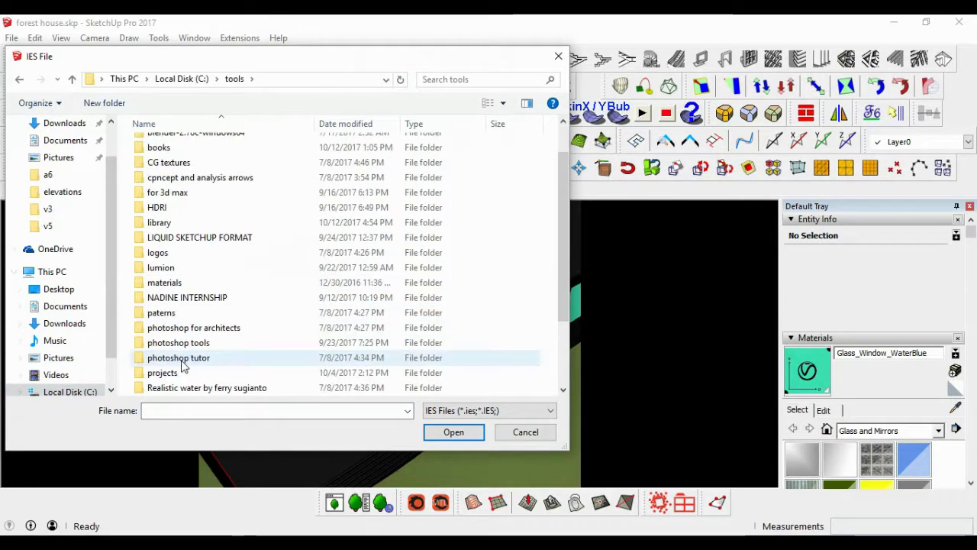
pyautogui.scroll(-1, 184, 365)
pyautogui.doubleClick(171, 326)
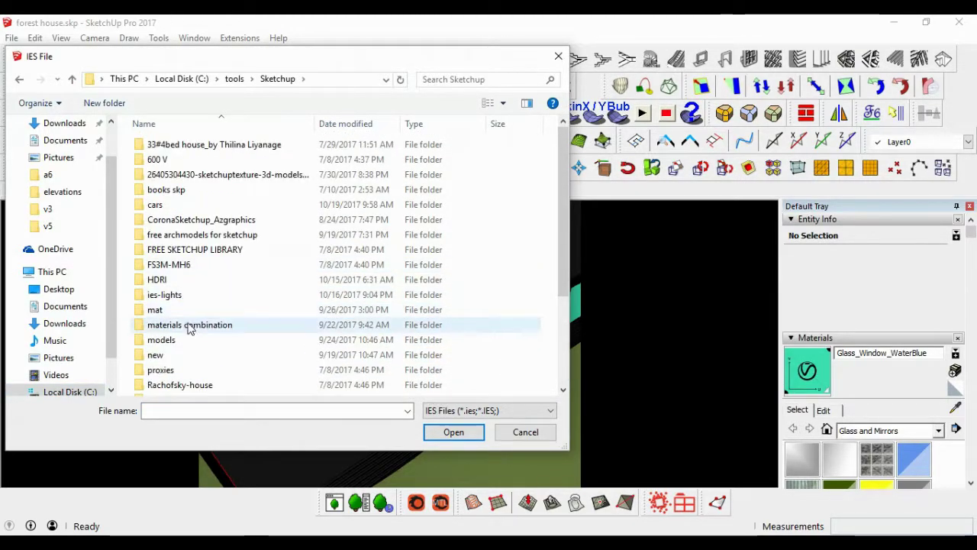
pyautogui.scroll(-1, 190, 330)
pyautogui.scroll(-1, 191, 329)
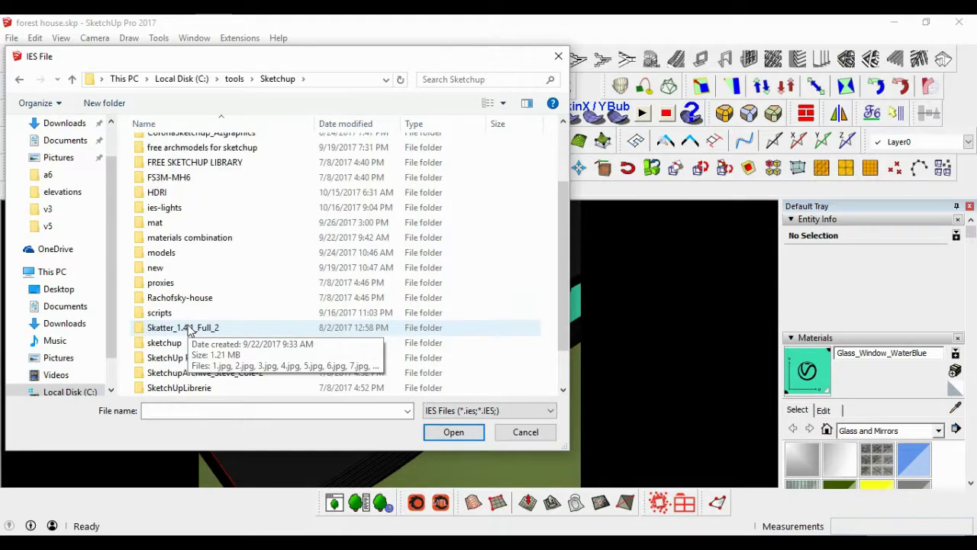
pyautogui.doubleClick(177, 207)
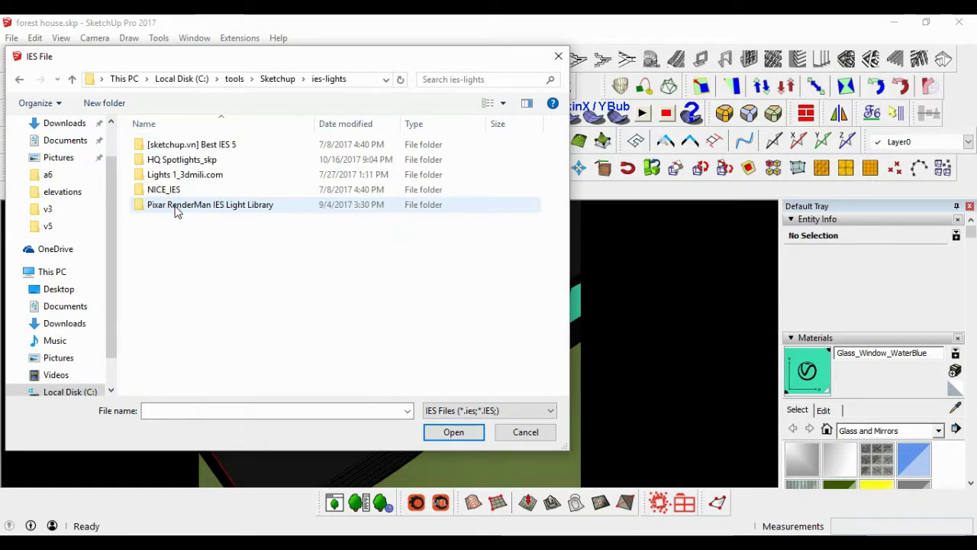
pyautogui.doubleClick(177, 191)
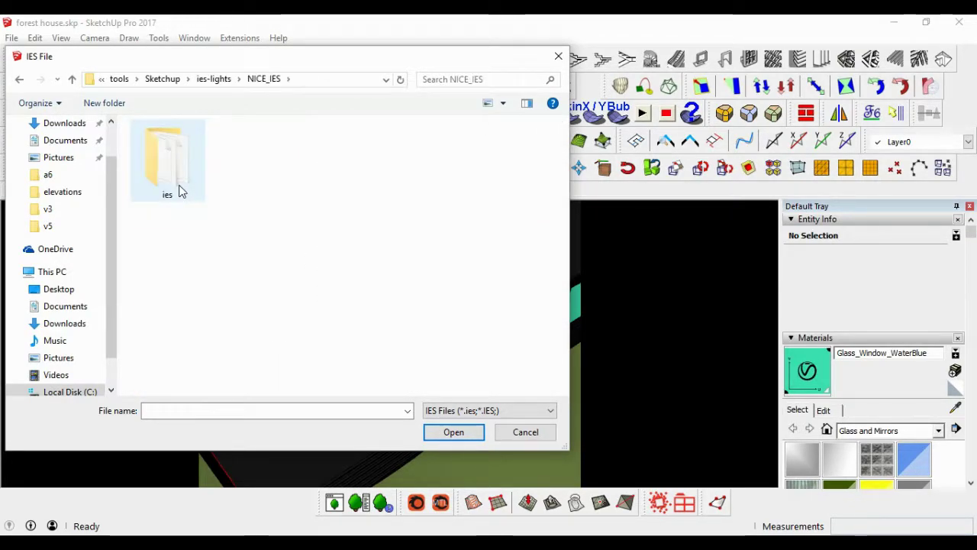
pyautogui.doubleClick(180, 191)
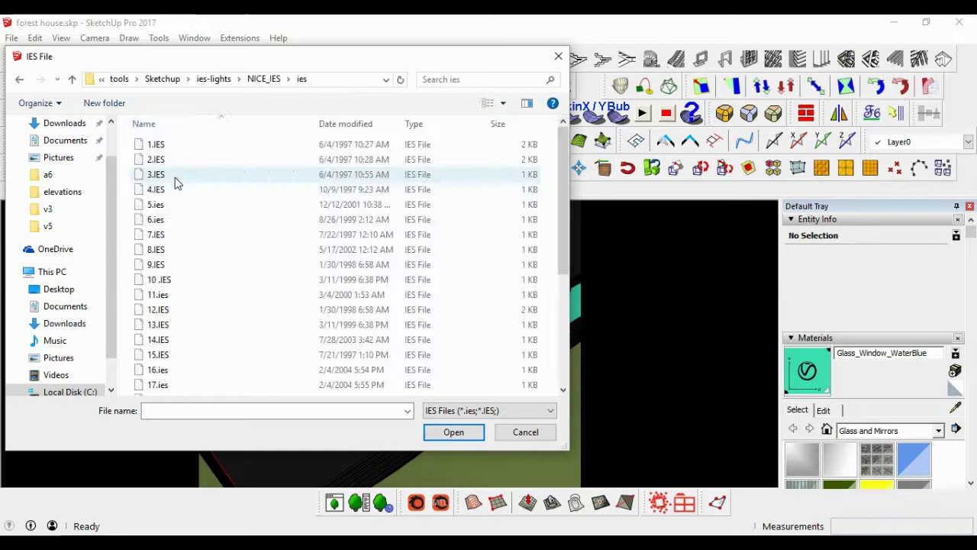
# Select the 18.ies light profile and open it
pyautogui.click(157, 387)
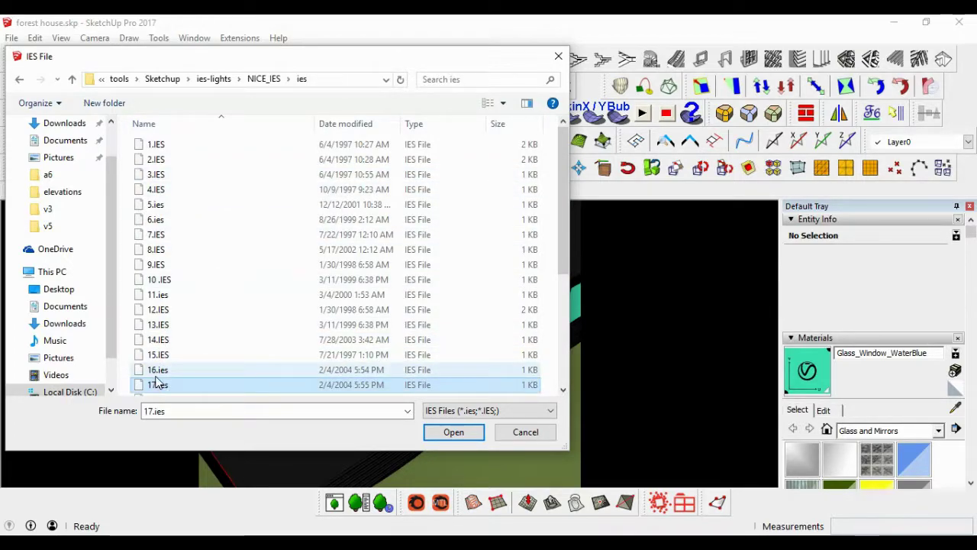
pyautogui.scroll(-2, 156, 351)
pyautogui.click(156, 314)
pyautogui.click(468, 439)
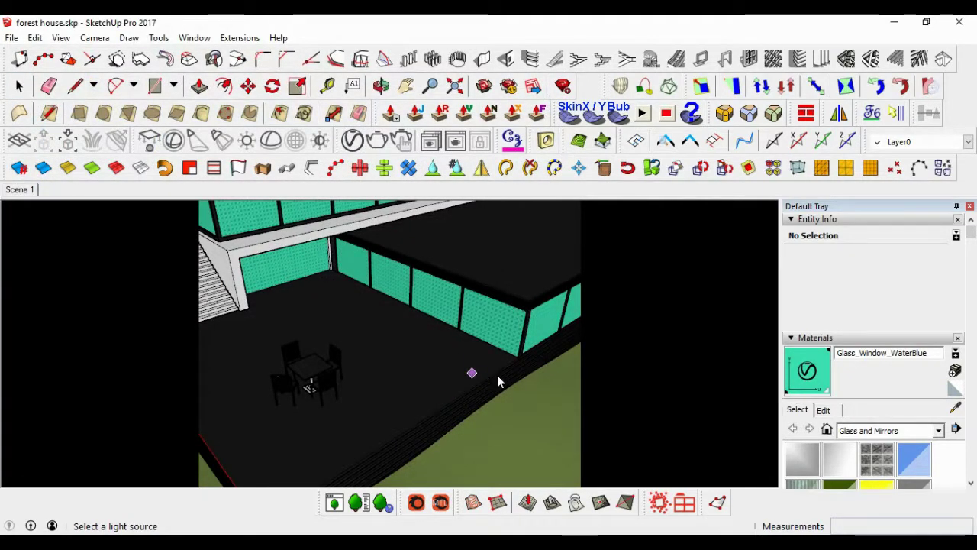
# Select the placed IES light and raise it off the floor
pyautogui.scroll(2, 492, 376)
pyautogui.scroll(2, 485, 377)
pyautogui.scroll(2, 451, 373)
pyautogui.press('space')
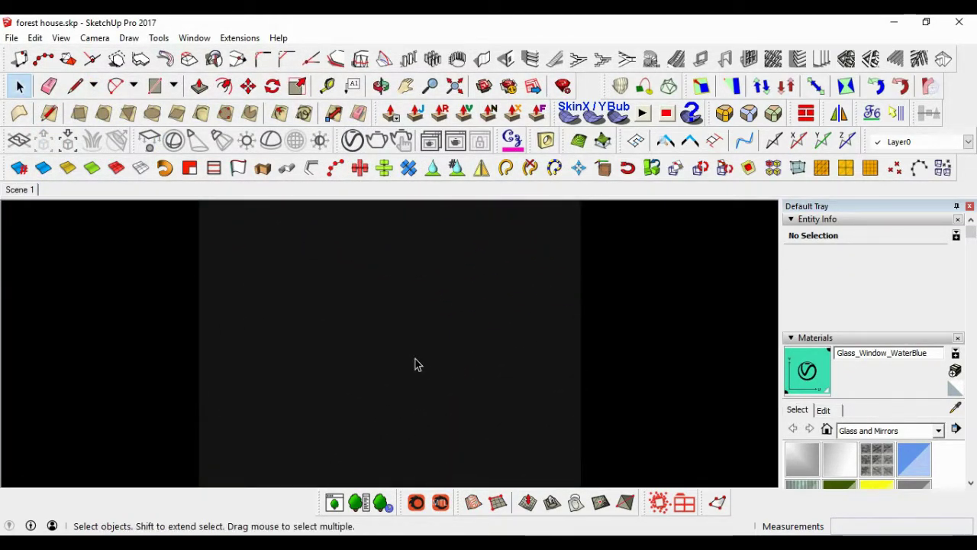
pyautogui.click(419, 363)
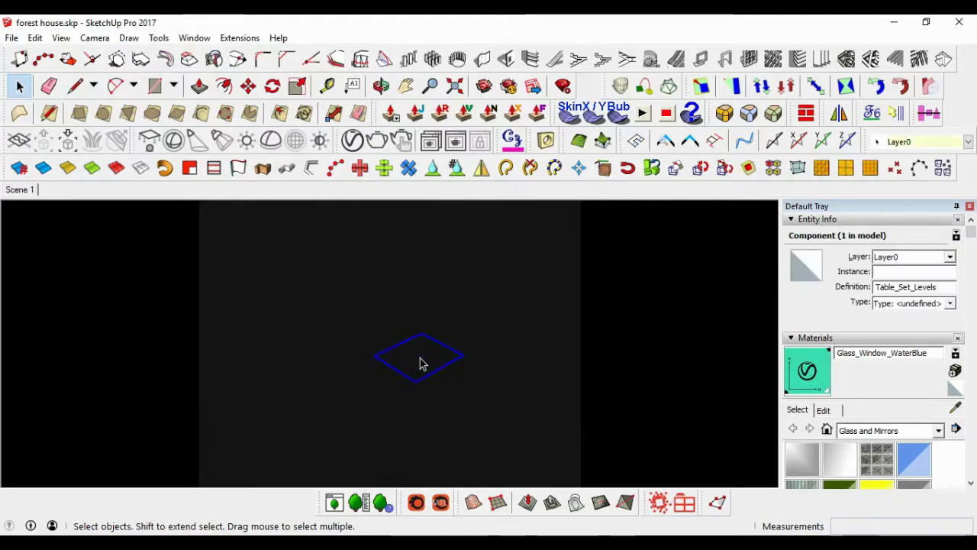
pyautogui.press('m')
pyautogui.click(461, 362)
pyautogui.click(463, 287)
# Move the IES light against the base of the teal wall
pyautogui.moveTo(410, 371)
pyautogui.mouseDown(button='middle')
pyautogui.moveTo(391, 370)
pyautogui.moveTo(412, 372)
pyautogui.mouseUp(button='middle')
pyautogui.press('q')
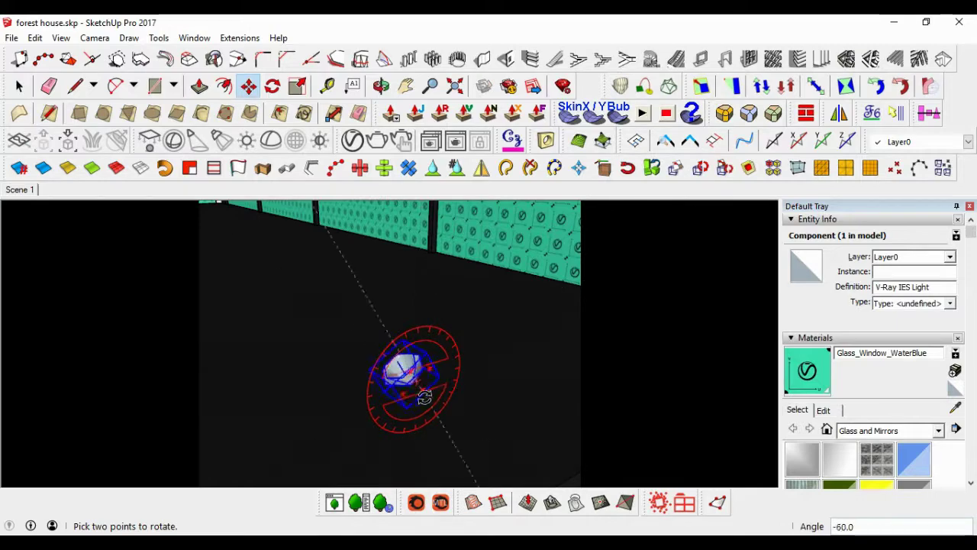
pyautogui.press('m')
pyautogui.moveTo(414, 405); pyautogui.dragTo(401, 395, button='middle')
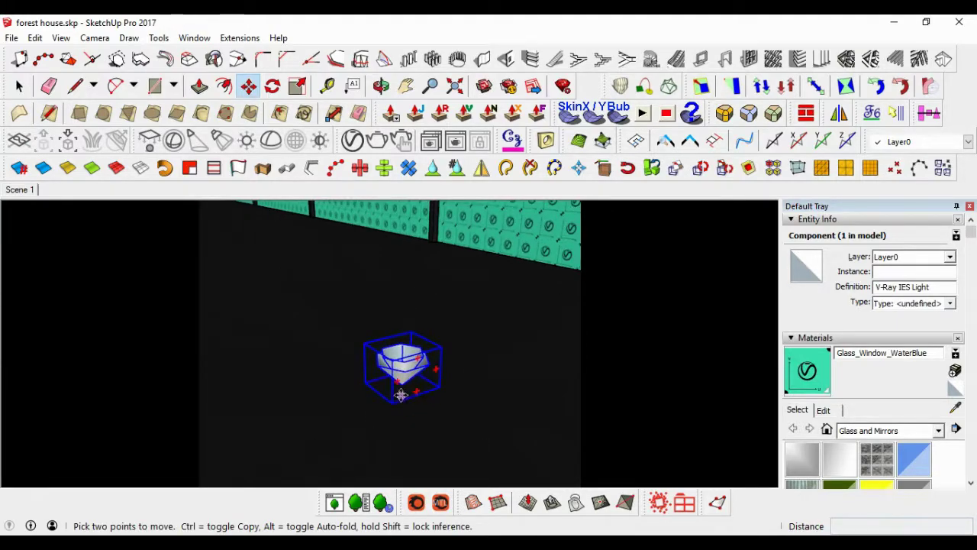
pyautogui.click(402, 385)
pyautogui.scroll(4, 242, 393)
pyautogui.scroll(2, 242, 390)
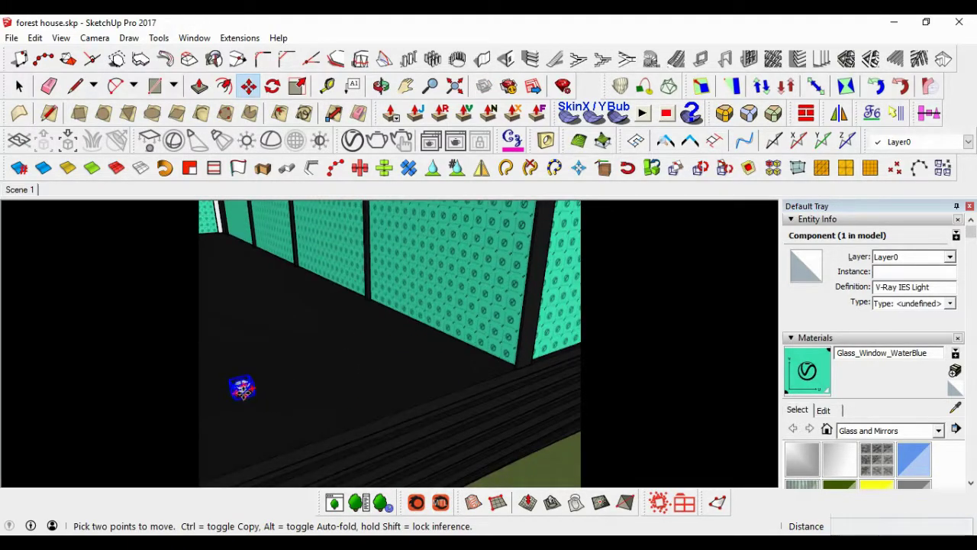
pyautogui.scroll(3, 456, 363)
pyautogui.scroll(2, 451, 357)
pyautogui.scroll(1, 420, 364)
pyautogui.scroll(1, 430, 360)
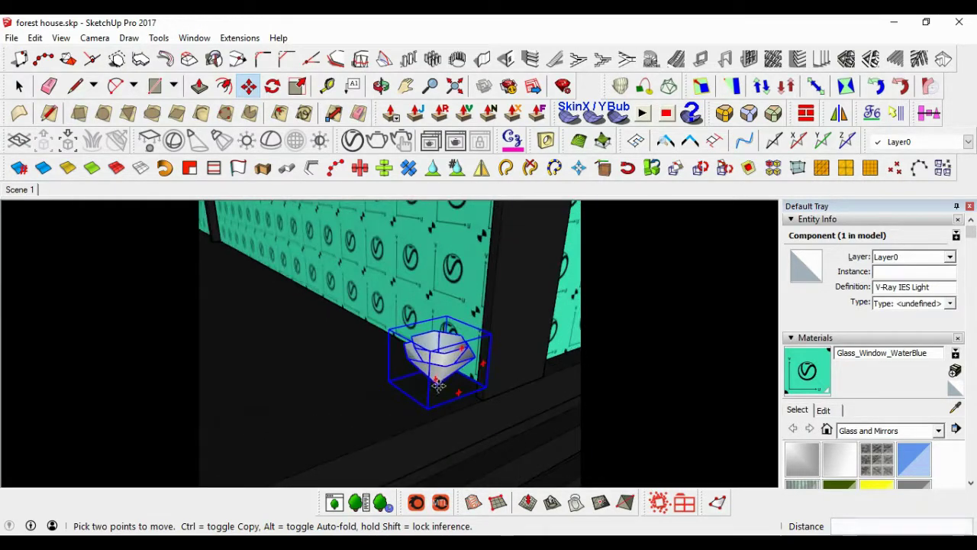
pyautogui.scroll(2, 436, 349)
pyautogui.scroll(2, 497, 403)
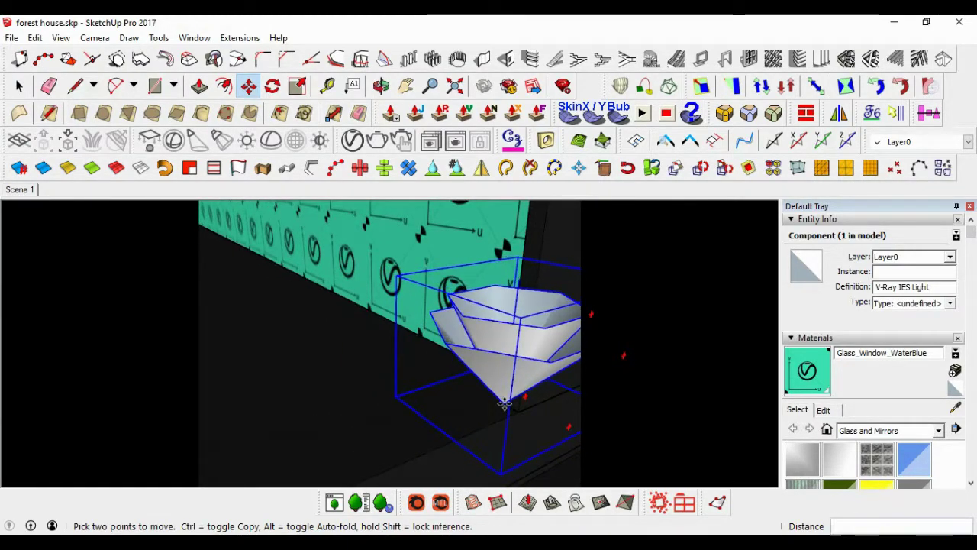
pyautogui.scroll(2, 510, 397)
pyautogui.scroll(2, 514, 396)
pyautogui.scroll(2, 515, 400)
pyautogui.scroll(2, 497, 405)
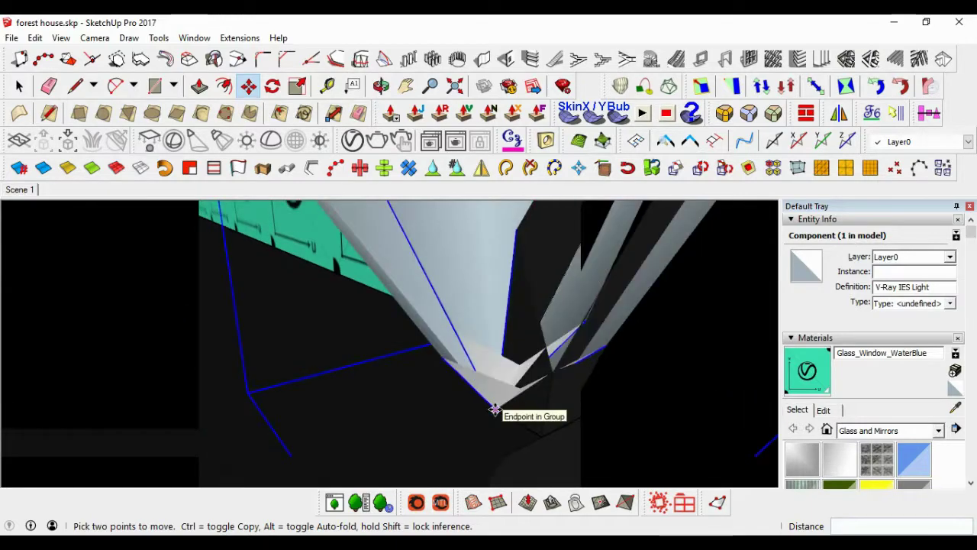
pyautogui.scroll(-2, 494, 411)
# Place the first two copies of the IES light along the teal wall
pyautogui.click(494, 415)
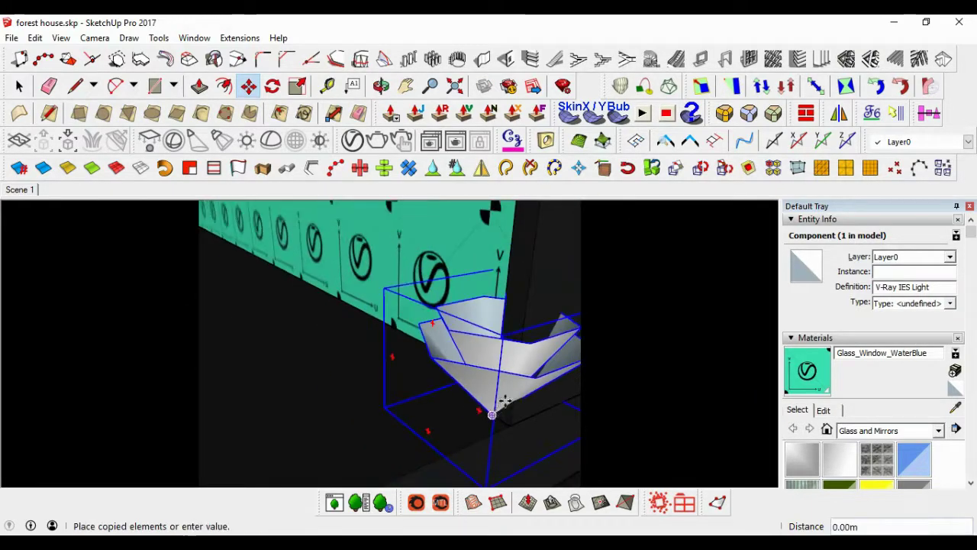
pyautogui.moveTo(497, 400); pyautogui.dragTo(307, 304, button='middle')
pyautogui.scroll(1, 428, 302)
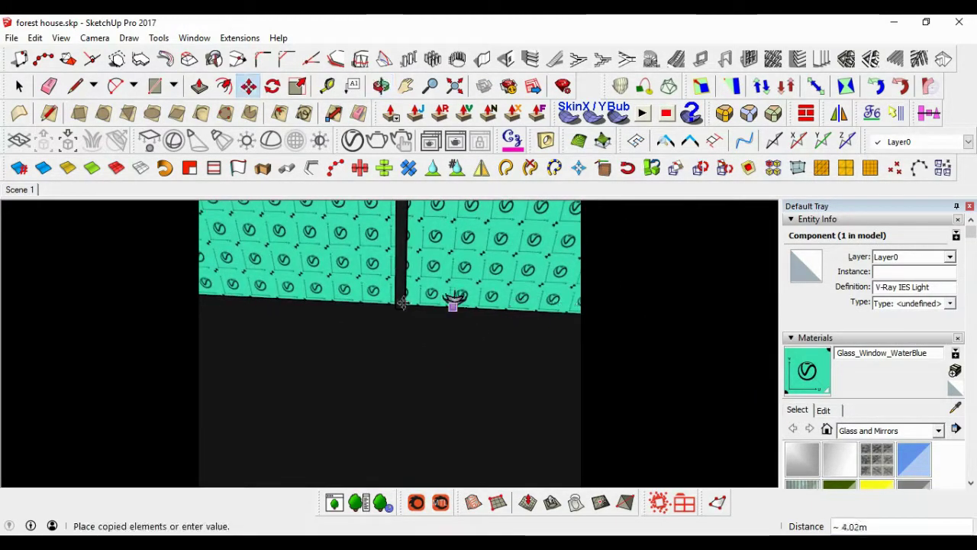
pyautogui.scroll(2, 392, 290)
pyautogui.scroll(2, 402, 311)
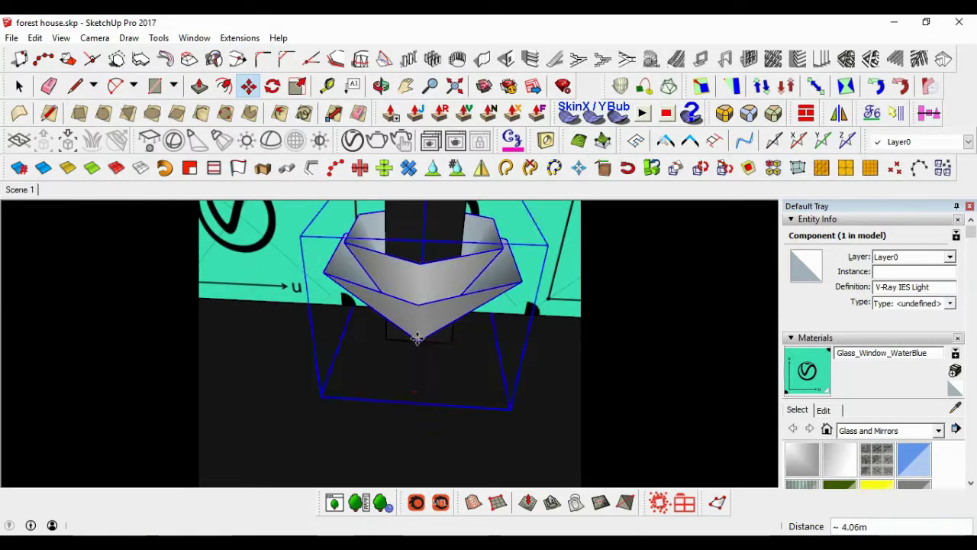
pyautogui.click(418, 339)
pyautogui.scroll(-2, 443, 329)
pyautogui.scroll(-2, 481, 327)
pyautogui.moveTo(488, 327)
pyautogui.mouseDown(button='middle')
pyautogui.moveTo(510, 275)
pyautogui.moveTo(267, 294)
pyautogui.mouseUp(button='middle')
pyautogui.scroll(2, 283, 284)
pyautogui.scroll(2, 327, 317)
pyautogui.scroll(1, 357, 322)
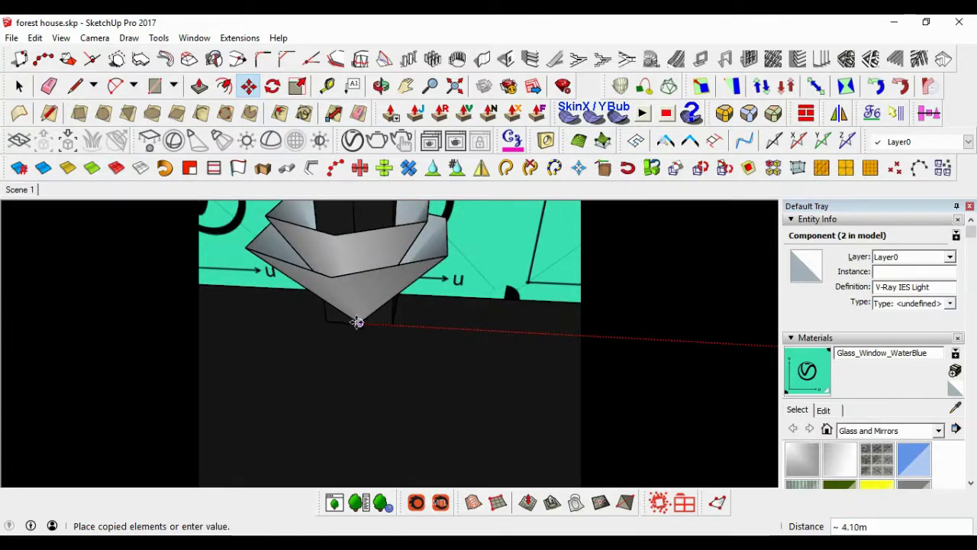
pyautogui.click(357, 322)
# Place a third IES light copy against the teal wall
pyautogui.click(359, 320)
pyautogui.scroll(-3, 491, 306)
pyautogui.scroll(-1, 498, 306)
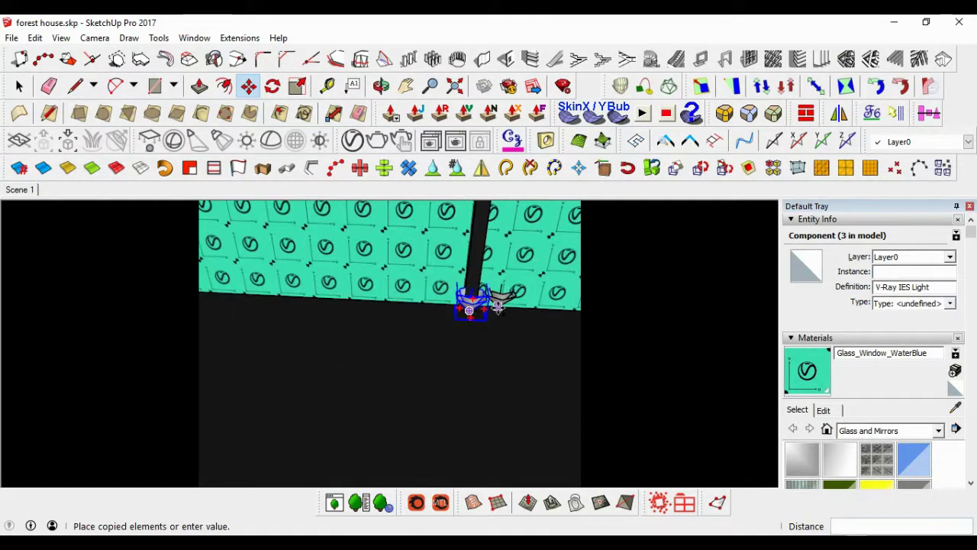
pyautogui.moveTo(498, 305); pyautogui.dragTo(585, 294, button='middle')
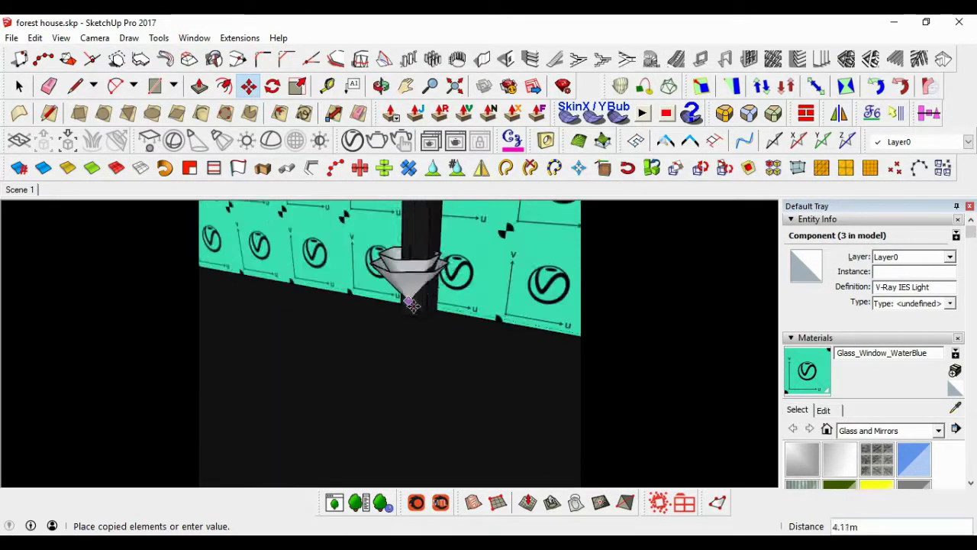
pyautogui.click(412, 326)
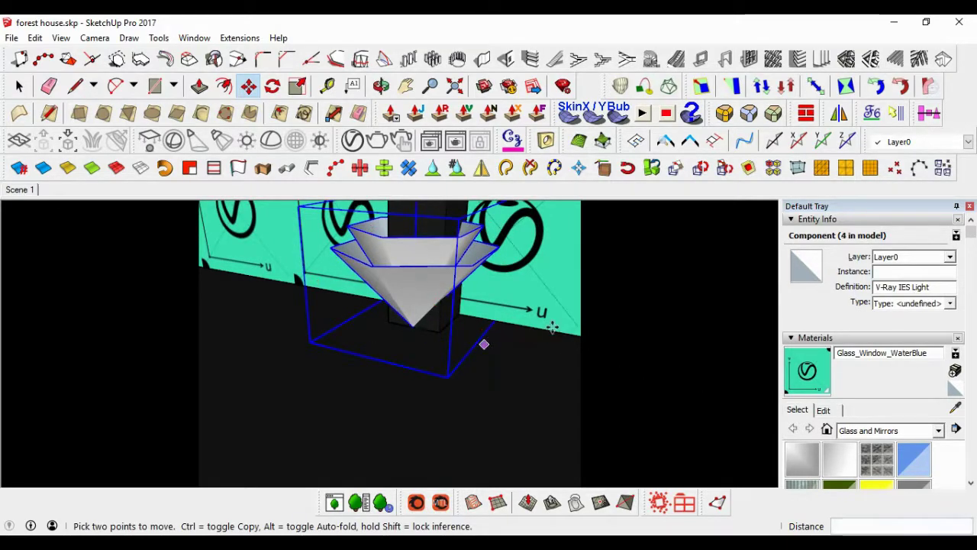
pyautogui.moveTo(549, 332); pyautogui.dragTo(434, 312, button='middle')
pyautogui.scroll(3, 458, 309)
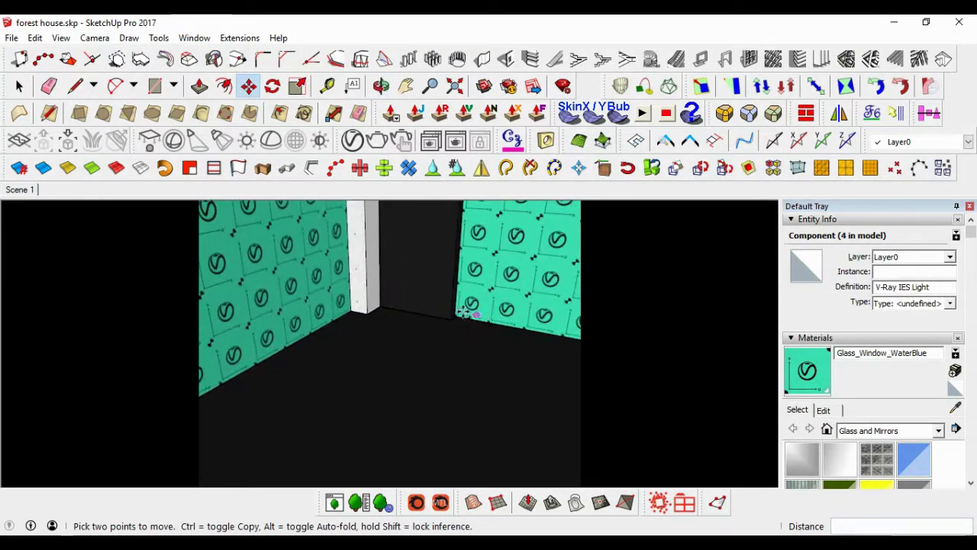
pyautogui.scroll(2, 428, 315)
pyautogui.scroll(2, 385, 325)
pyautogui.scroll(-2, 382, 325)
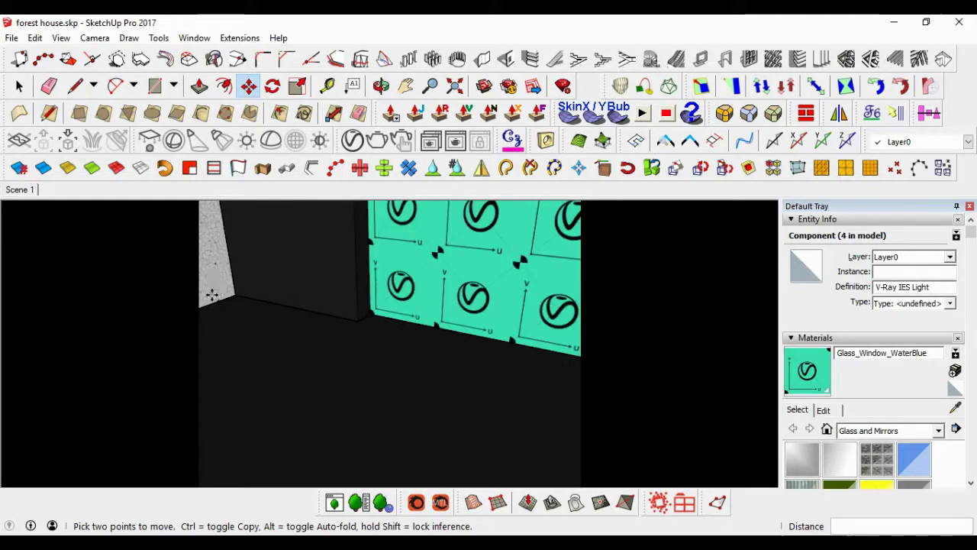
pyautogui.scroll(-2, 349, 360)
pyautogui.scroll(-2, 338, 374)
pyautogui.scroll(-1, 270, 338)
pyautogui.scroll(2, 546, 388)
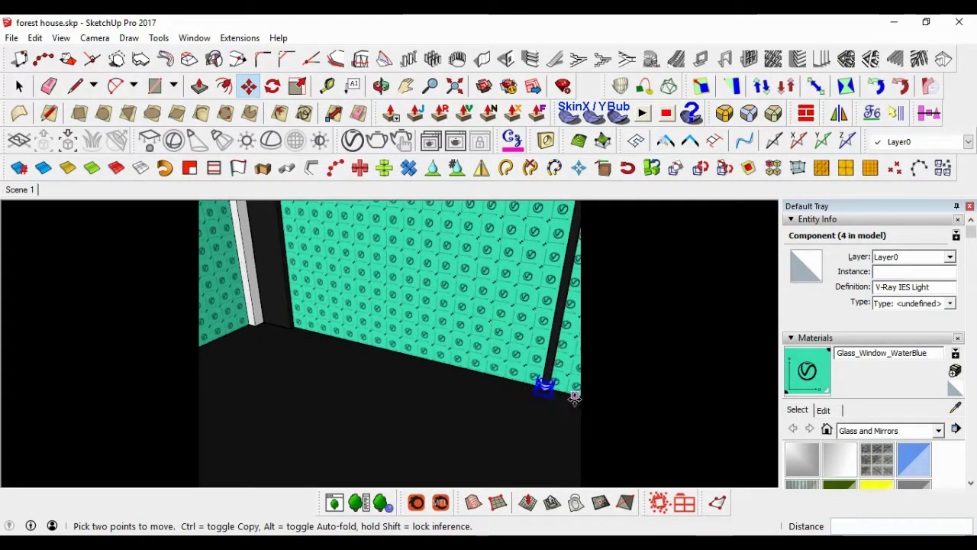
pyautogui.scroll(2, 547, 392)
pyautogui.scroll(2, 542, 382)
# Copy the IES light into the corner beside the column
pyautogui.press('space')
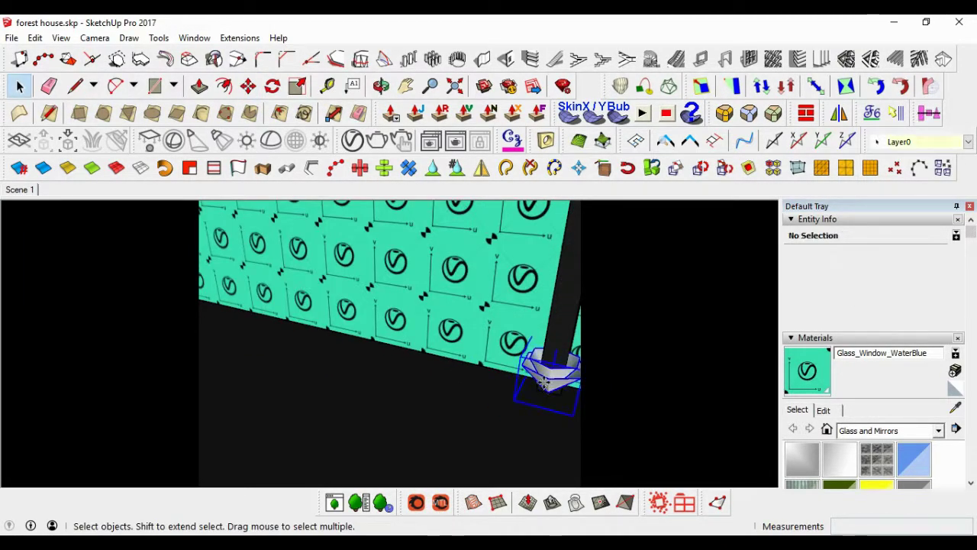
pyautogui.press('m')
pyautogui.click(544, 390)
pyautogui.press('ctrl')
pyautogui.moveTo(364, 349)
pyautogui.mouseDown(button='middle')
pyautogui.moveTo(524, 356)
pyautogui.moveTo(338, 320)
pyautogui.mouseUp(button='middle')
pyautogui.scroll(2, 334, 318)
pyautogui.click(338, 330)
pyautogui.press('space')
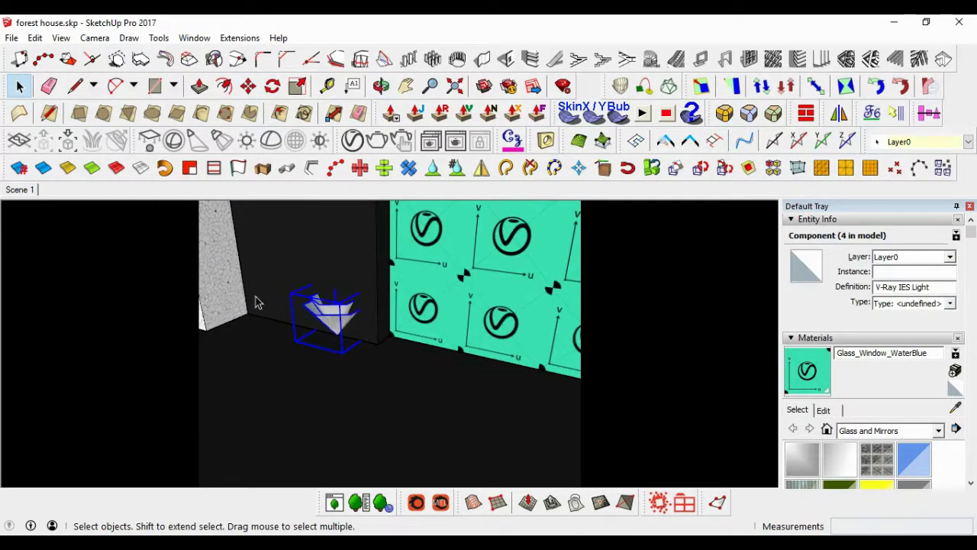
pyautogui.scroll(-4, 255, 301)
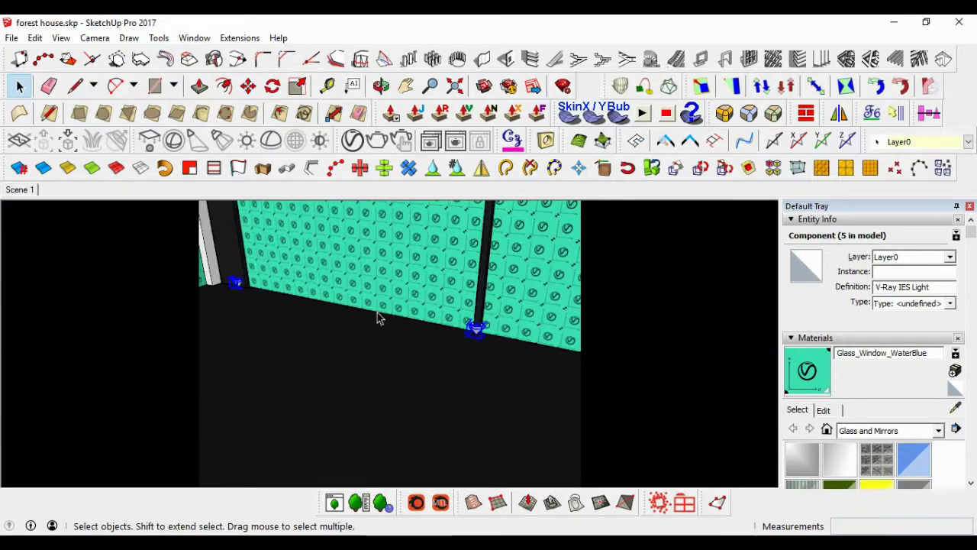
pyautogui.moveTo(380, 318)
pyautogui.mouseDown(button='middle')
pyautogui.moveTo(277, 264)
pyautogui.moveTo(364, 281)
pyautogui.moveTo(341, 308)
pyautogui.moveTo(407, 313)
pyautogui.moveTo(355, 314)
pyautogui.mouseUp(button='middle')
pyautogui.scroll(2, 352, 315)
pyautogui.scroll(2, 371, 320)
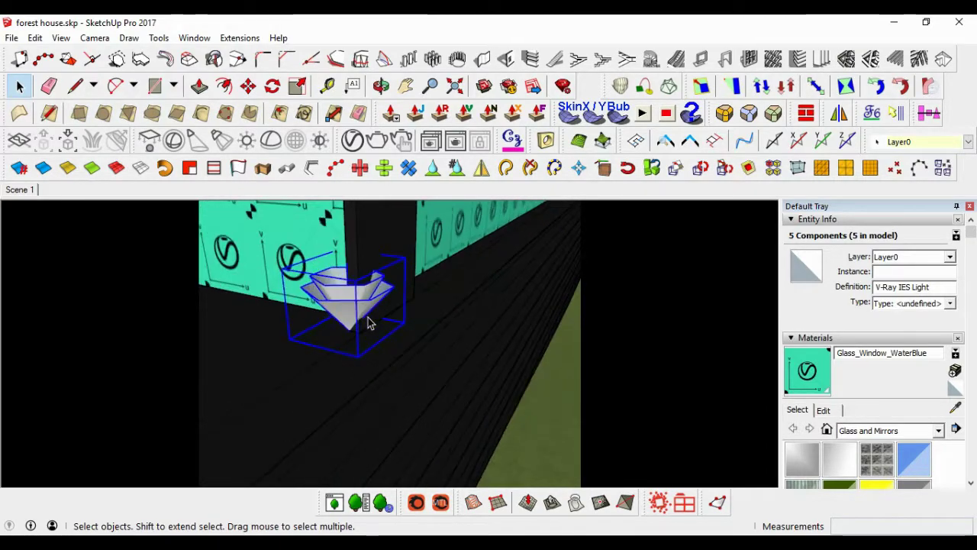
pyautogui.scroll(2, 332, 334)
pyautogui.scroll(2, 365, 333)
# Orbit the view around to the terrace and stairs
pyautogui.press('m')
pyautogui.scroll(3, 374, 327)
pyautogui.scroll(2, 377, 323)
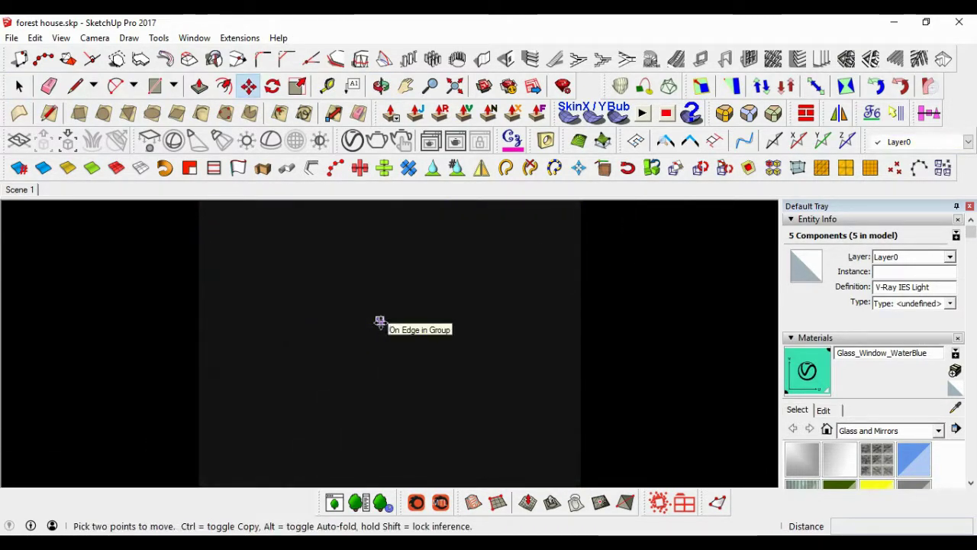
pyautogui.scroll(-5, 379, 324)
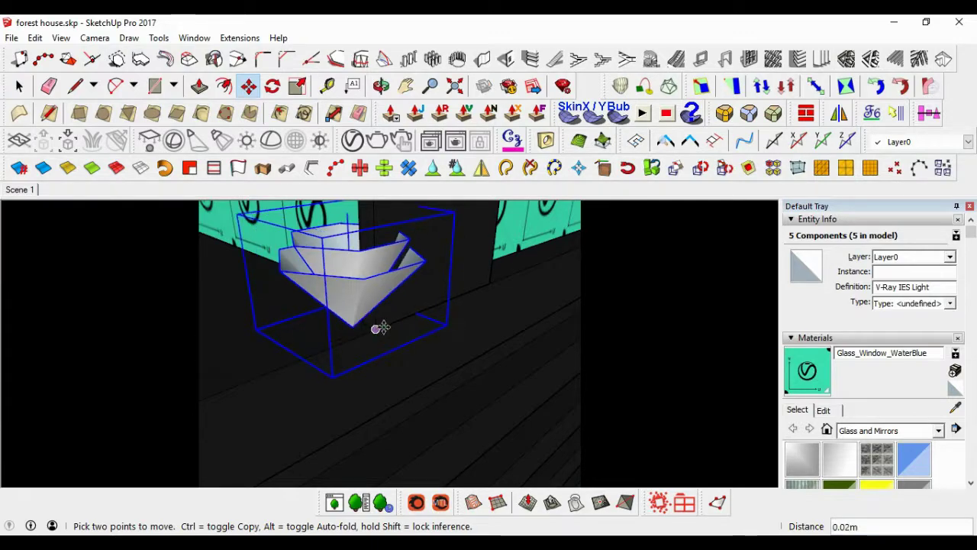
pyautogui.press('space')
pyautogui.scroll(-3, 413, 336)
pyautogui.scroll(-2, 439, 336)
pyautogui.scroll(-3, 439, 336)
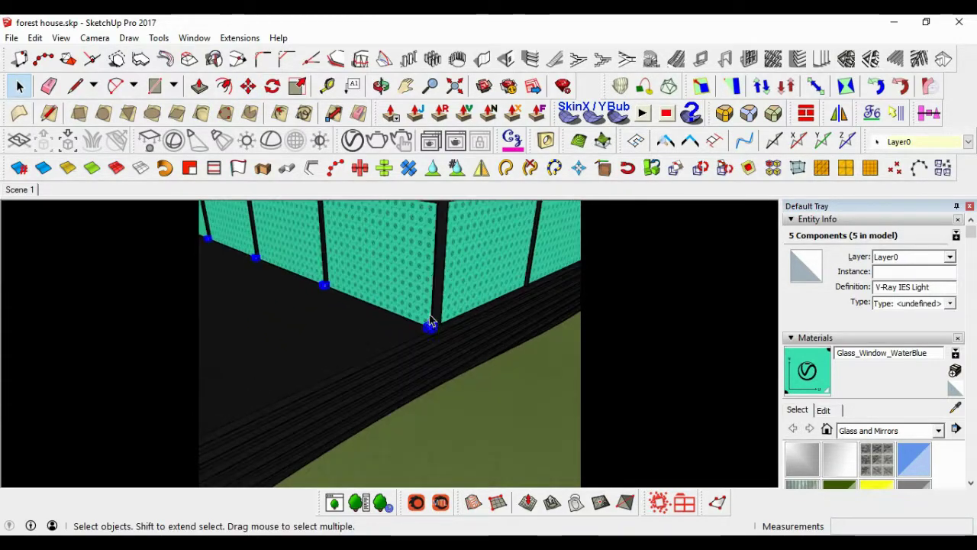
pyautogui.scroll(-3, 458, 320)
pyautogui.moveTo(464, 316)
pyautogui.mouseDown(button='middle')
pyautogui.moveTo(404, 316)
pyautogui.moveTo(418, 348)
pyautogui.mouseUp(button='middle')
pyautogui.scroll(2, 418, 348)
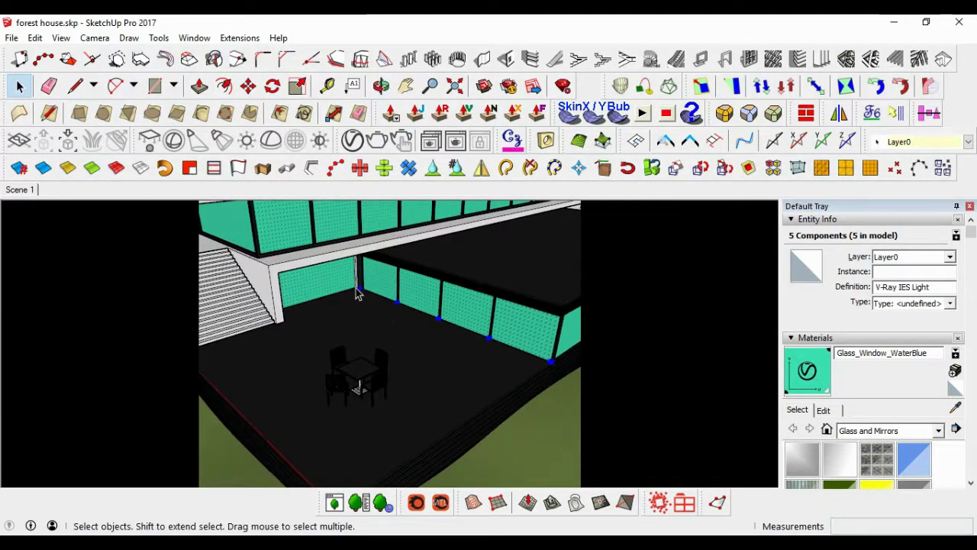
pyautogui.scroll(3, 365, 294)
pyautogui.scroll(2, 374, 292)
pyautogui.scroll(2, 380, 288)
# Copy the light fixture to a terrace wall corner
pyautogui.press('m')
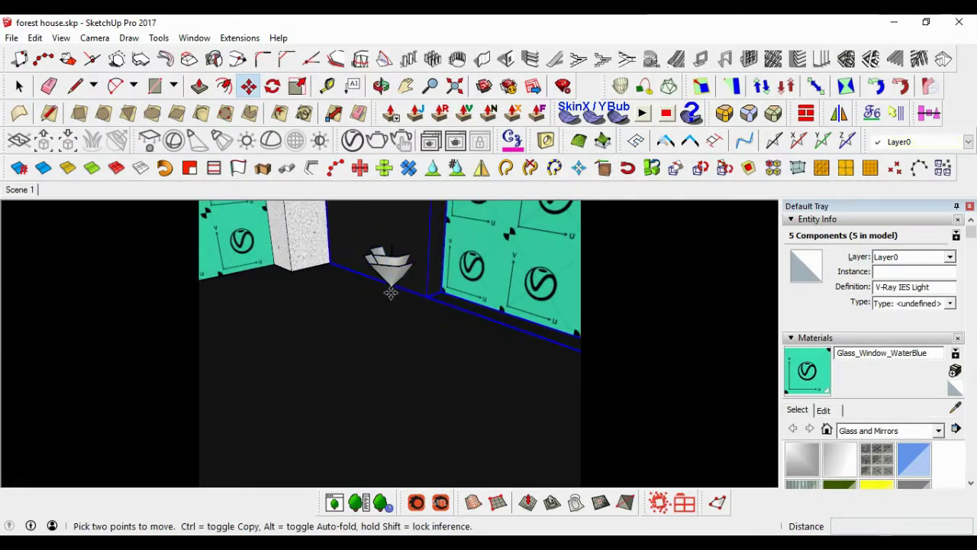
pyautogui.press('ctrl')
pyautogui.click(388, 284)
pyautogui.scroll(-3, 445, 276)
pyautogui.click(445, 277)
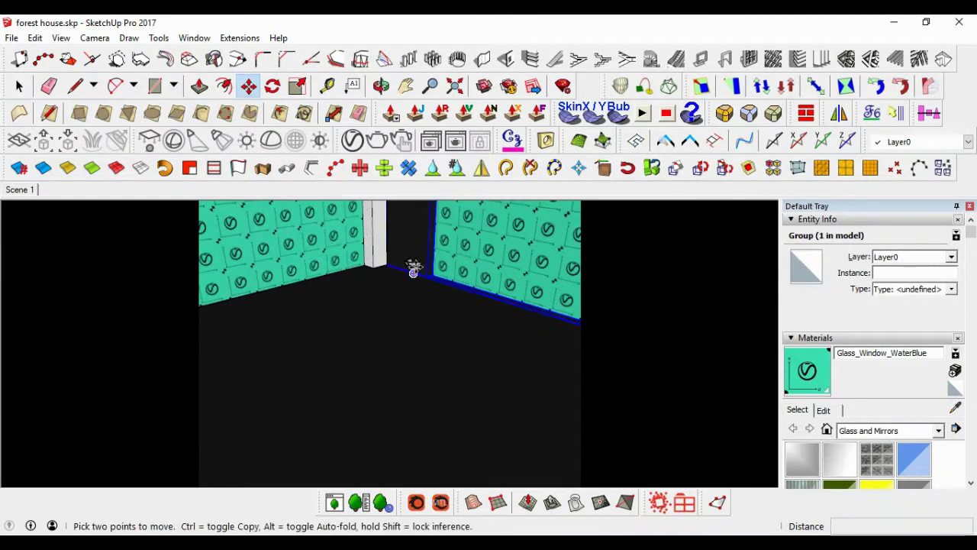
pyautogui.scroll(3, 414, 268)
pyautogui.press('space')
# Copy the new fixture into the wall corner toward the stairs
pyautogui.click(408, 268)
pyautogui.press('m')
pyautogui.click(413, 279)
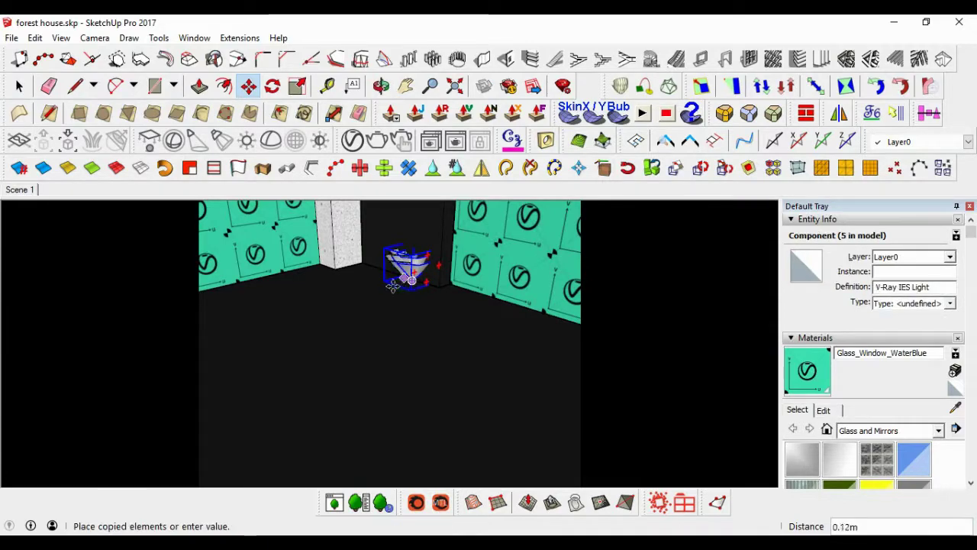
pyautogui.scroll(-3, 491, 258)
pyautogui.moveTo(488, 257)
pyautogui.mouseDown(button='middle')
pyautogui.moveTo(510, 242)
pyautogui.moveTo(242, 268)
pyautogui.mouseUp(button='middle')
pyautogui.scroll(-2, 242, 268)
pyautogui.scroll(3, 272, 313)
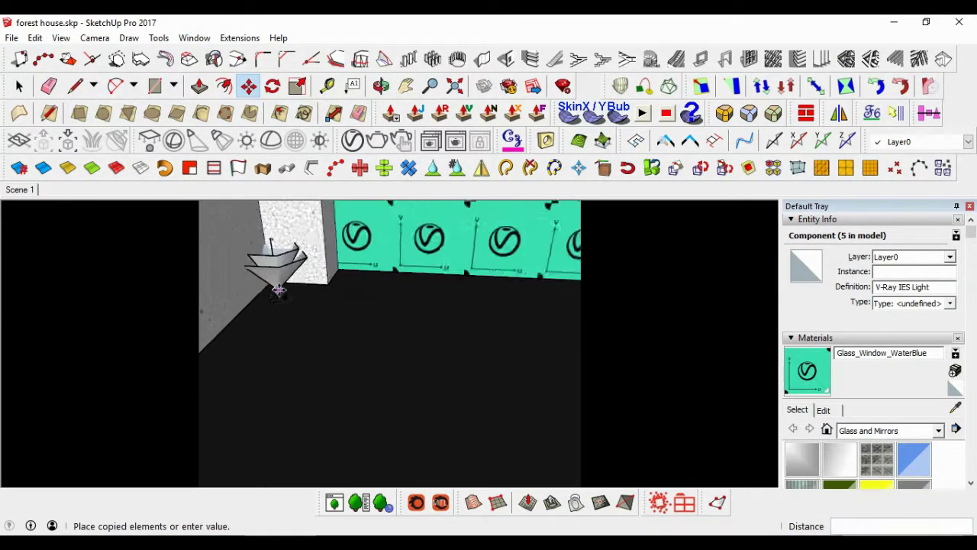
pyautogui.scroll(-1, 277, 286)
pyautogui.click(274, 289)
# Place copies at the foot of the white wall and in the wall-and-stairs corner
pyautogui.click(344, 290)
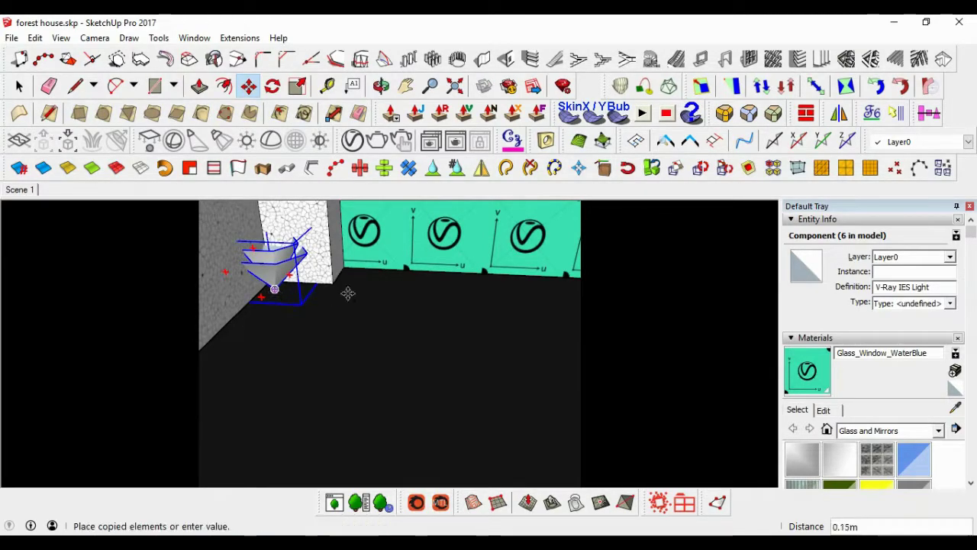
pyautogui.moveTo(345, 290)
pyautogui.mouseDown(button='middle')
pyautogui.moveTo(438, 285)
pyautogui.moveTo(384, 349)
pyautogui.mouseUp(button='middle')
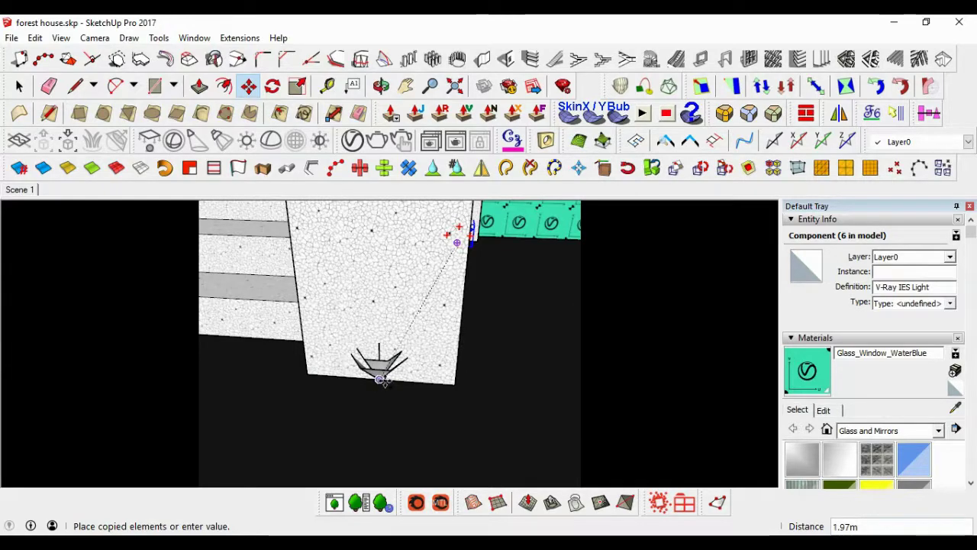
pyautogui.click(378, 380)
pyautogui.click(378, 380)
pyautogui.moveTo(430, 393)
pyautogui.mouseDown(button='middle')
pyautogui.moveTo(449, 338)
pyautogui.moveTo(415, 334)
pyautogui.mouseUp(button='middle')
pyautogui.scroll(3, 397, 331)
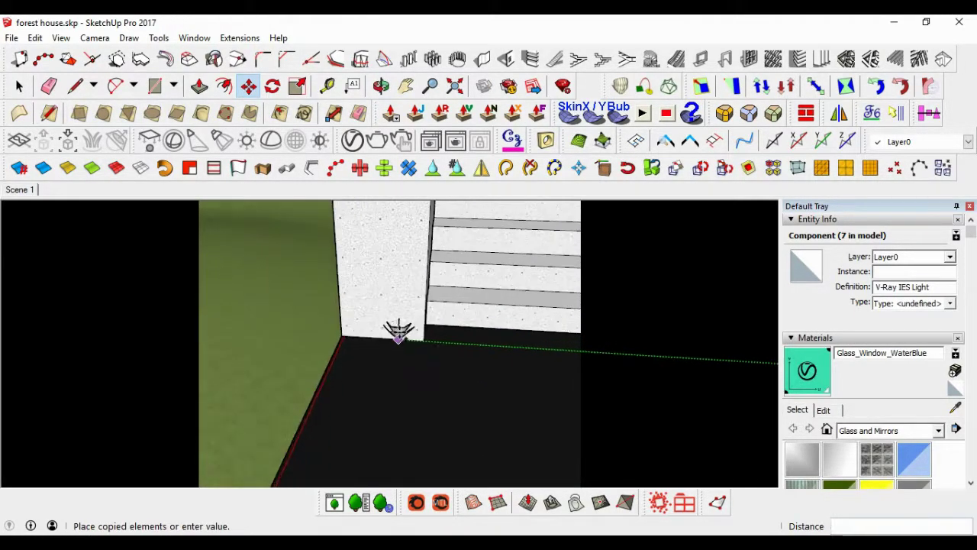
pyautogui.click(381, 334)
# Finish placing lights and orbit out to the house's roof overhang
pyautogui.moveTo(353, 350); pyautogui.dragTo(427, 327, button='middle')
pyautogui.press('q')
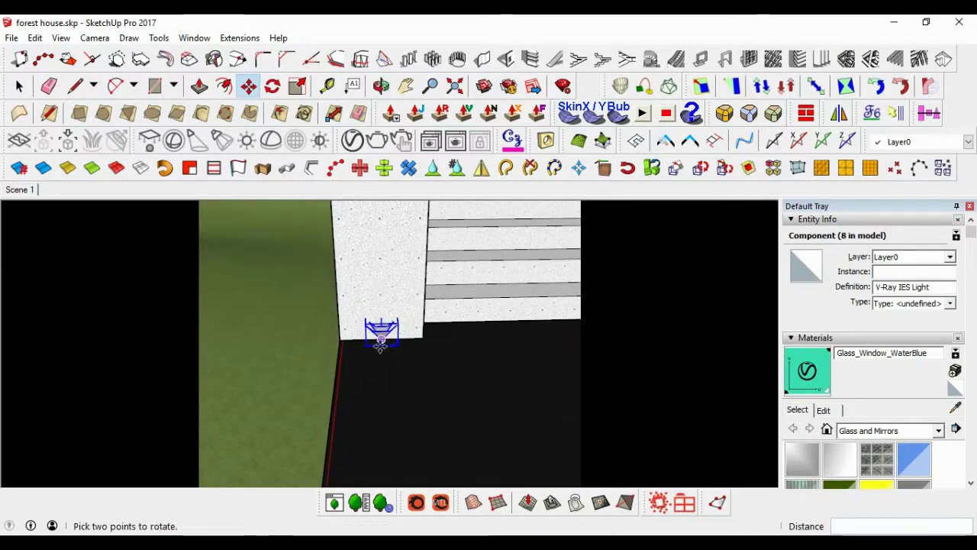
pyautogui.press('m')
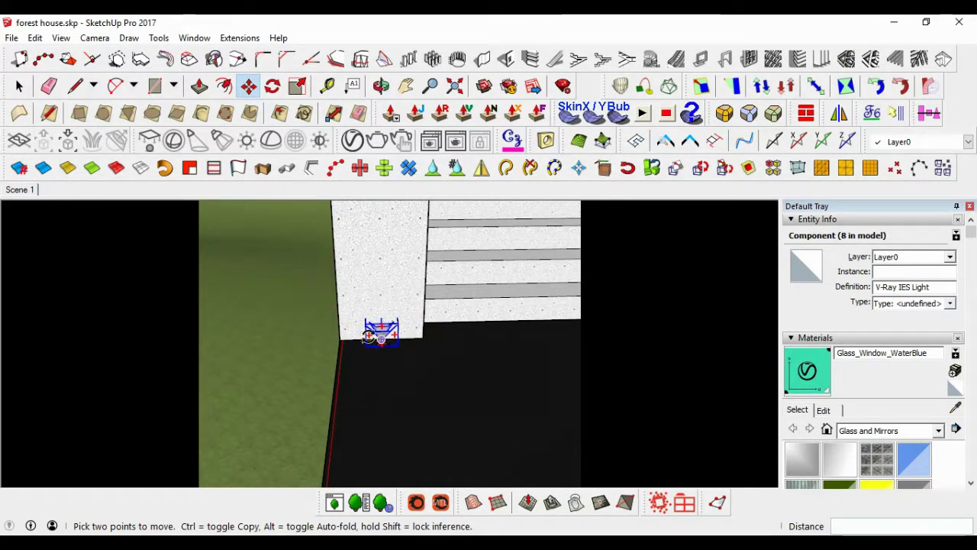
pyautogui.scroll(-3, 381, 334)
pyautogui.scroll(-3, 338, 333)
pyautogui.press('space')
pyautogui.moveTo(339, 334)
pyautogui.mouseDown(button='middle')
pyautogui.moveTo(430, 320)
pyautogui.moveTo(409, 313)
pyautogui.moveTo(382, 349)
pyautogui.moveTo(330, 243)
pyautogui.mouseUp(button='middle')
pyautogui.scroll(5, 330, 243)
pyautogui.moveTo(340, 293)
pyautogui.mouseDown(button='middle')
pyautogui.moveTo(361, 229)
pyautogui.moveTo(338, 344)
pyautogui.moveTo(394, 252)
pyautogui.moveTo(376, 311)
pyautogui.mouseUp(button='middle')
# Draw a 0.05 radius circle on the soffit at a guide line near the corner
pyautogui.moveTo(404, 260); pyautogui.dragTo(392, 278, button='middle')
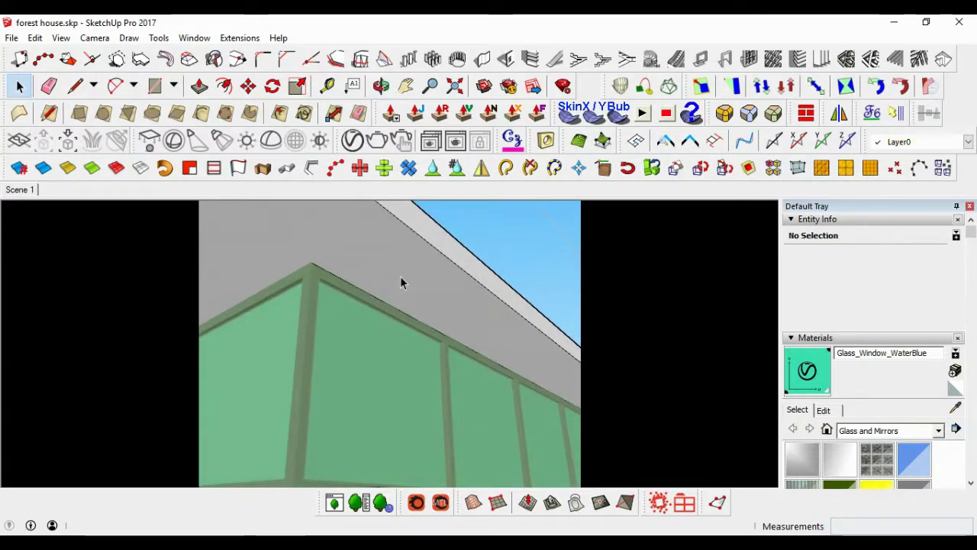
pyautogui.click(311, 262)
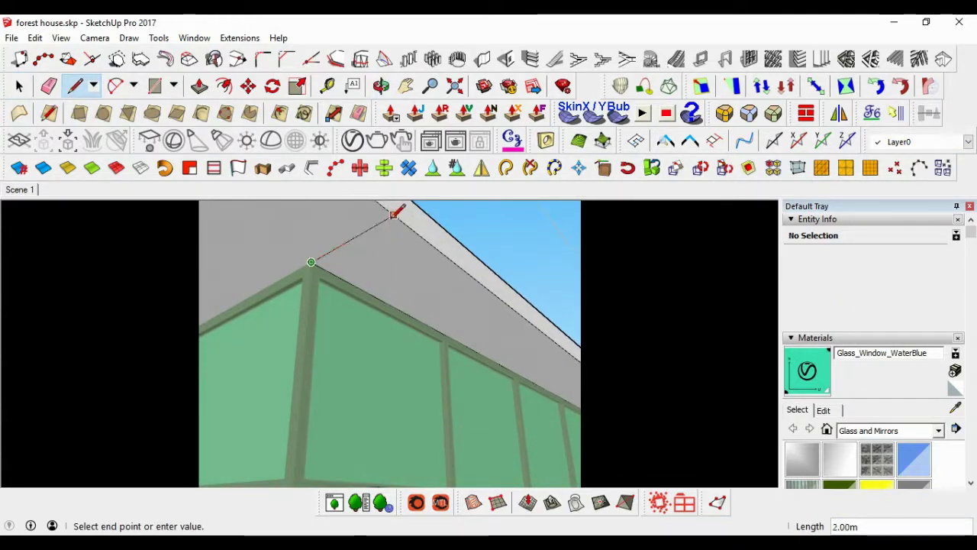
pyautogui.press('space')
pyautogui.moveTo(367, 227); pyautogui.dragTo(356, 244, button='middle')
pyautogui.press('c')
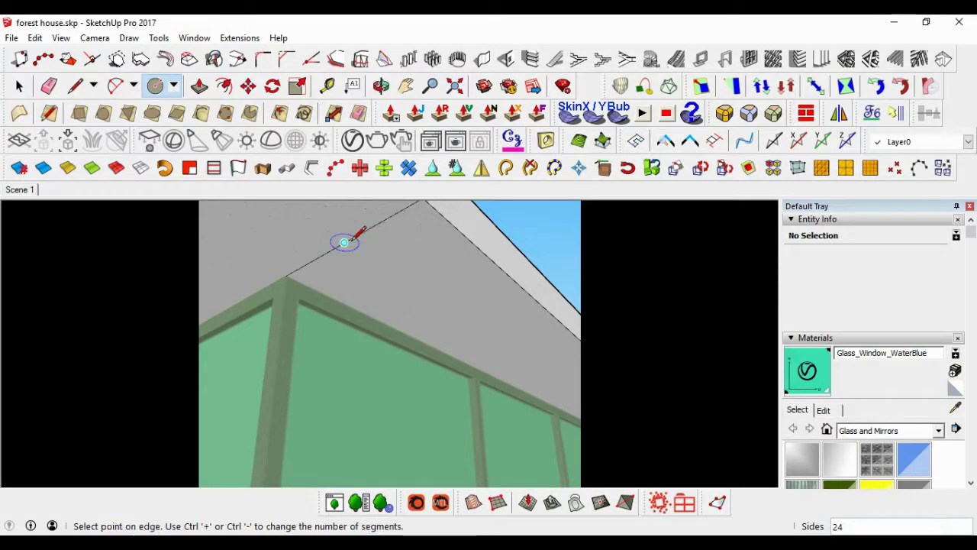
pyautogui.scroll(2, 344, 242)
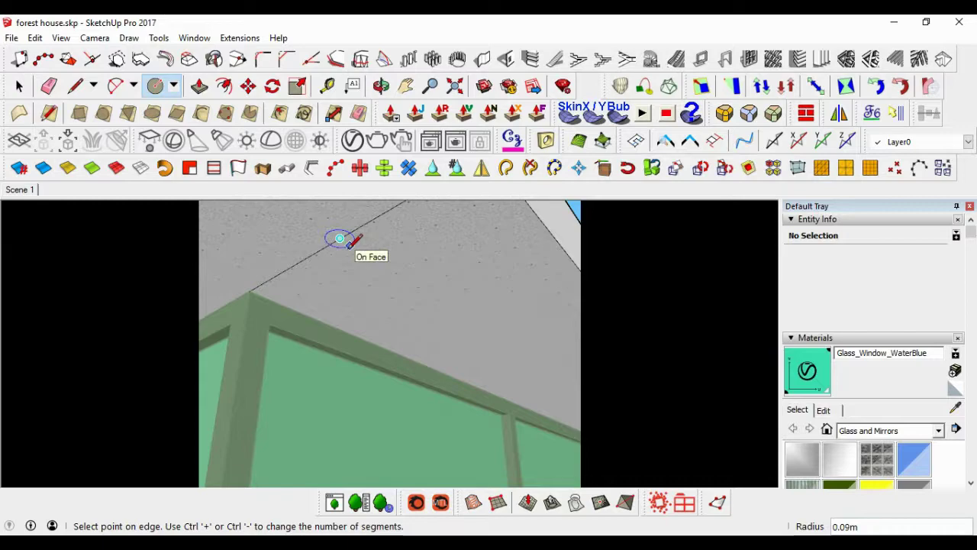
pyautogui.write('05')
pyautogui.press('Return')
# Erase the guide line and select the whole circle with its edges
pyautogui.press('r')
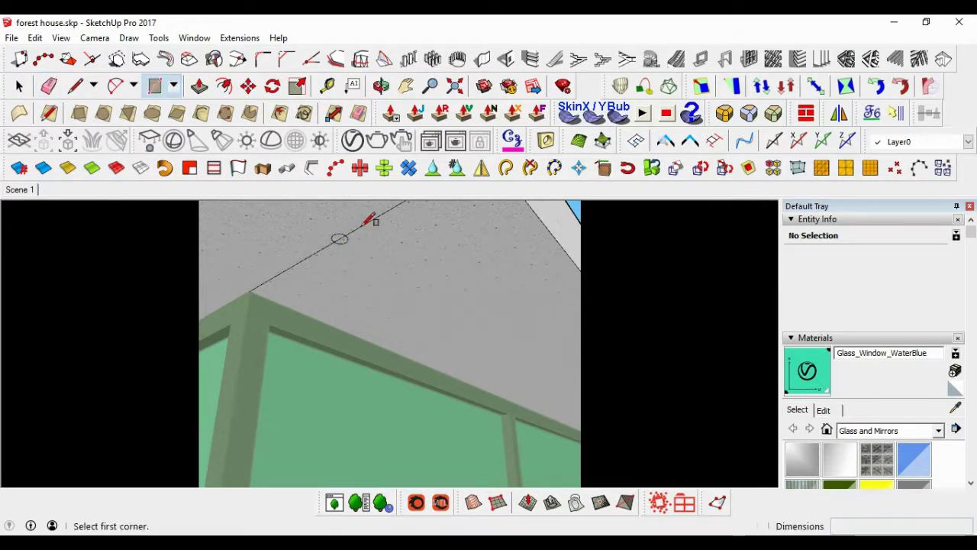
pyautogui.press('e')
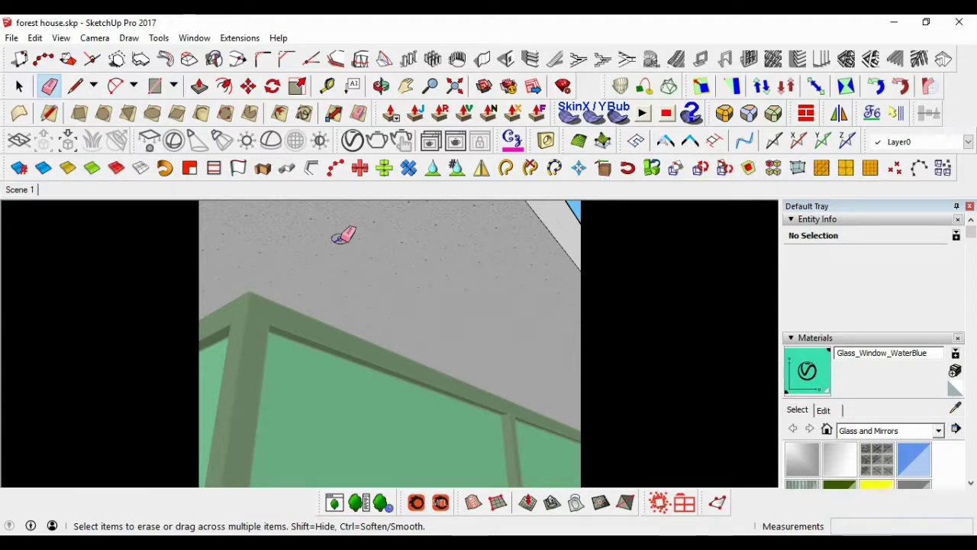
pyautogui.press('space')
pyautogui.doubleClick(340, 240)
pyautogui.press('m')
pyautogui.moveTo(351, 284); pyautogui.dragTo(386, 241, button='middle')
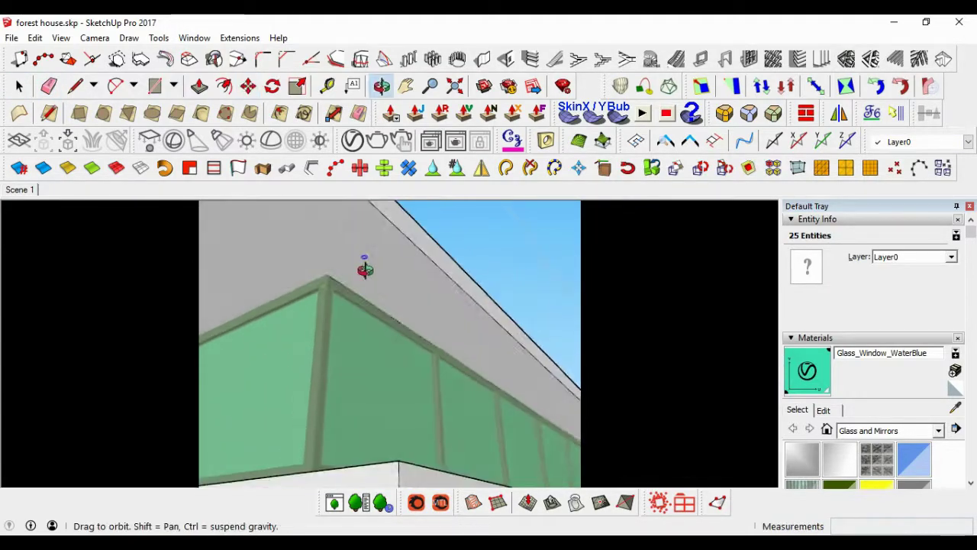
# Start a copy of the soffit circle, then cancel that attempt
pyautogui.press('ctrl')
pyautogui.click(387, 223)
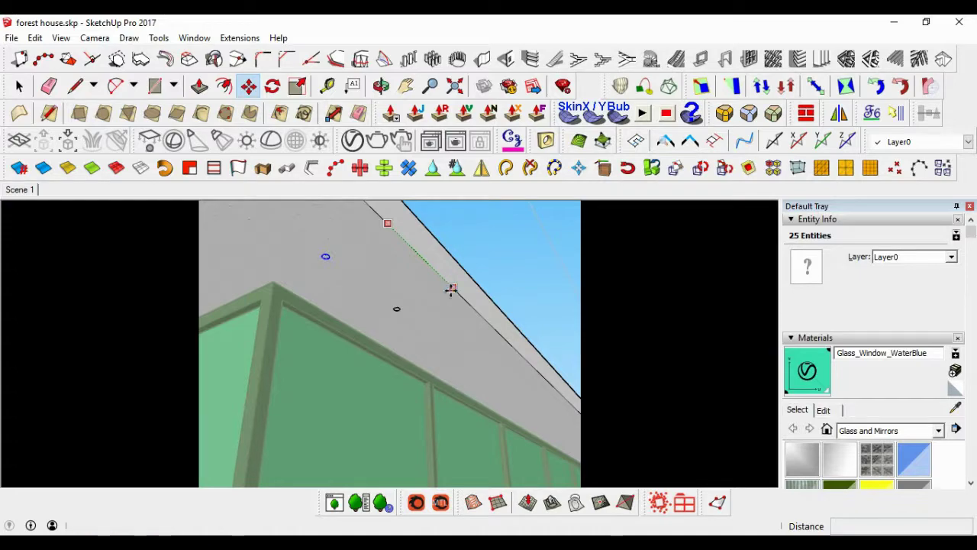
pyautogui.press('Escape')
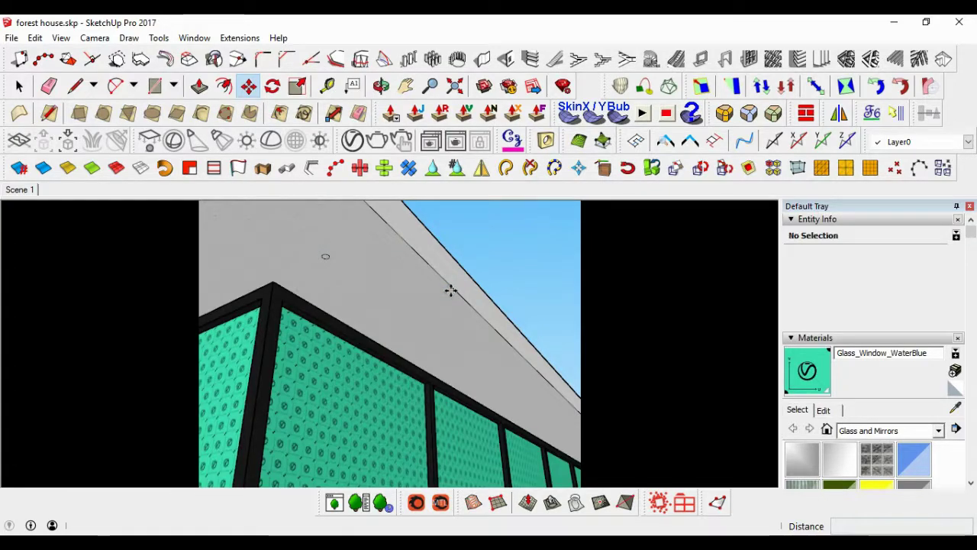
pyautogui.press('space')
# Select the soffit circle and copy it 1.5 m along the roof edge
pyautogui.scroll(5, 380, 306)
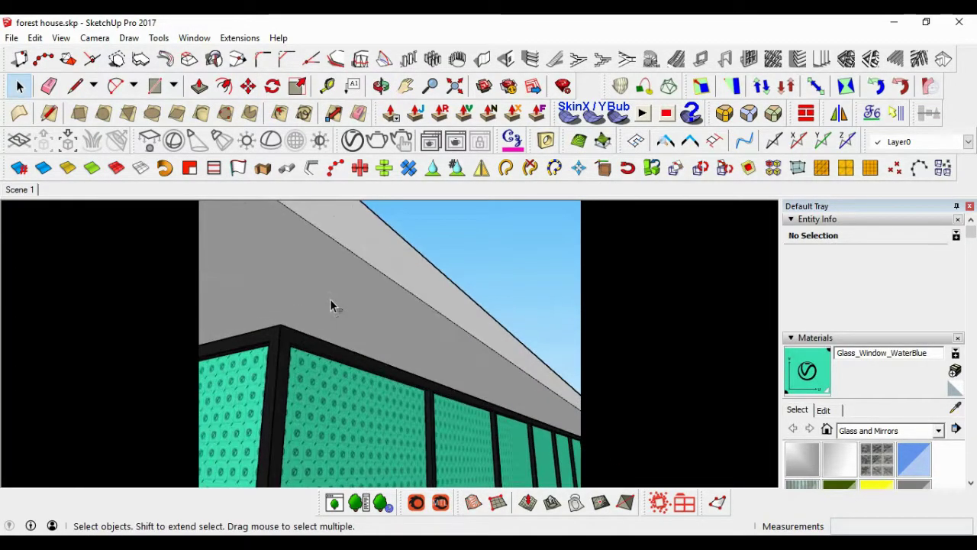
pyautogui.scroll(1, 348, 313)
pyautogui.scroll(-2, 314, 312)
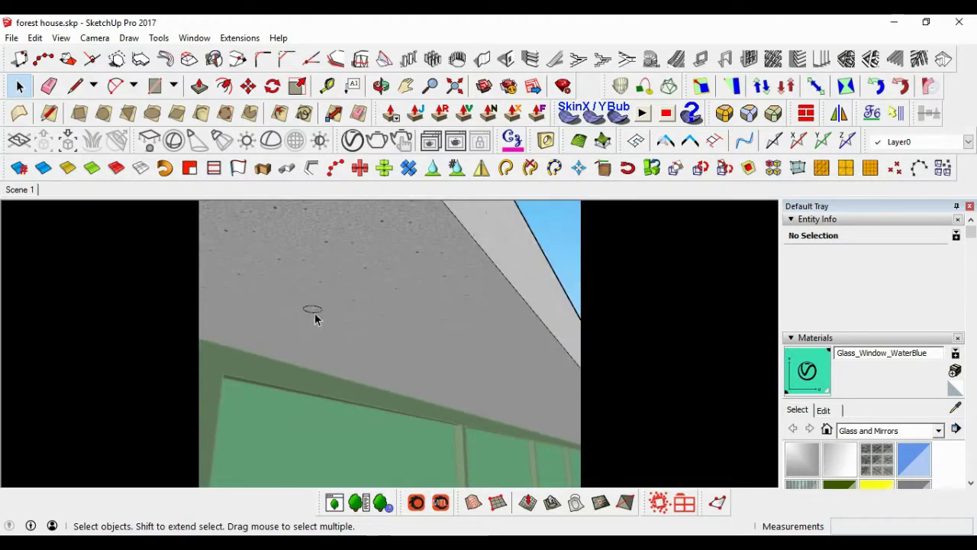
pyautogui.scroll(2, 310, 310)
pyautogui.scroll(1, 312, 314)
pyautogui.click(311, 313)
pyautogui.scroll(-2, 306, 321)
pyautogui.scroll(-3, 312, 337)
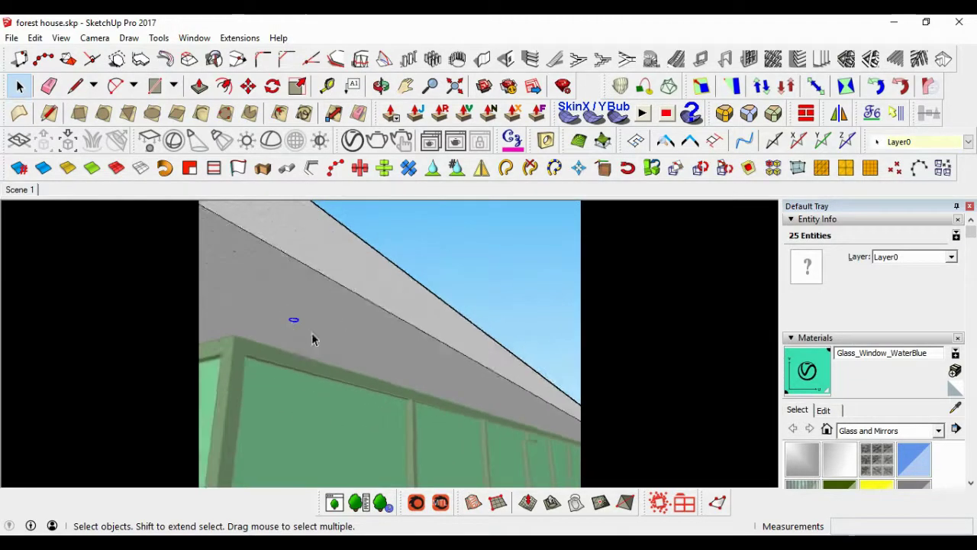
pyautogui.press('m')
pyautogui.press('ctrl')
pyautogui.click(324, 237)
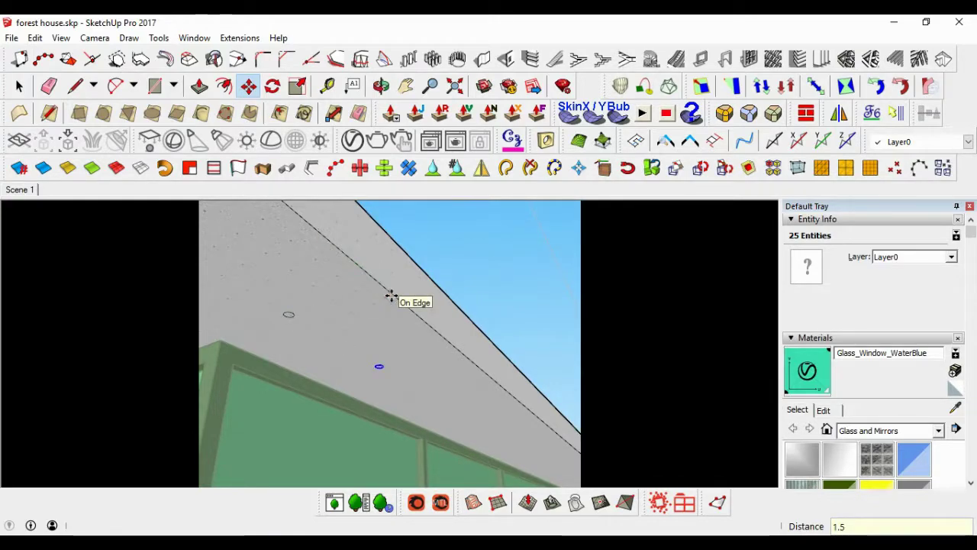
pyautogui.press('space')
# Bring the soffit into view and select the first light circle
pyautogui.moveTo(387, 302)
pyautogui.mouseDown(button='middle')
pyautogui.moveTo(360, 389)
pyautogui.moveTo(404, 360)
pyautogui.moveTo(135, 343)
pyautogui.mouseUp(button='middle')
pyautogui.scroll(2, 517, 371)
pyautogui.scroll(2, 459, 356)
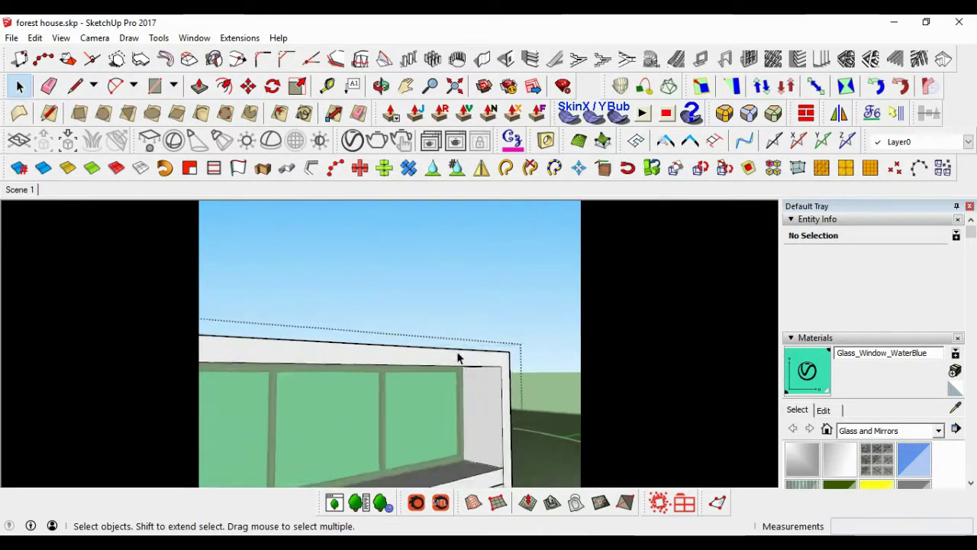
pyautogui.moveTo(458, 356)
pyautogui.mouseDown(button='middle')
pyautogui.moveTo(460, 323)
pyautogui.moveTo(466, 333)
pyautogui.moveTo(433, 328)
pyautogui.mouseUp(button='middle')
pyautogui.scroll(2, 616, 344)
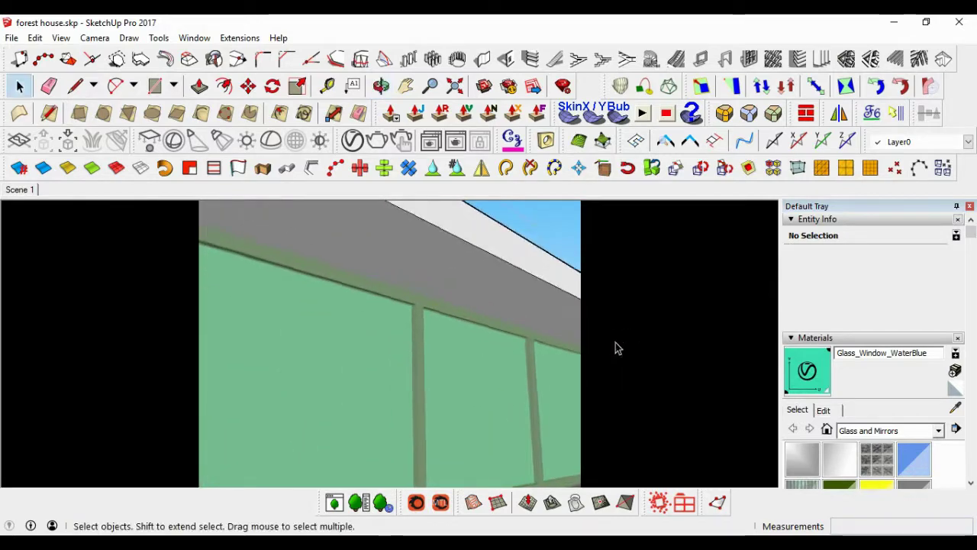
pyautogui.moveTo(616, 345); pyautogui.dragTo(547, 371, button='middle')
pyautogui.scroll(3, 475, 338)
pyautogui.moveTo(476, 338)
pyautogui.mouseDown(button='middle')
pyautogui.moveTo(423, 379)
pyautogui.moveTo(421, 325)
pyautogui.mouseUp(button='middle')
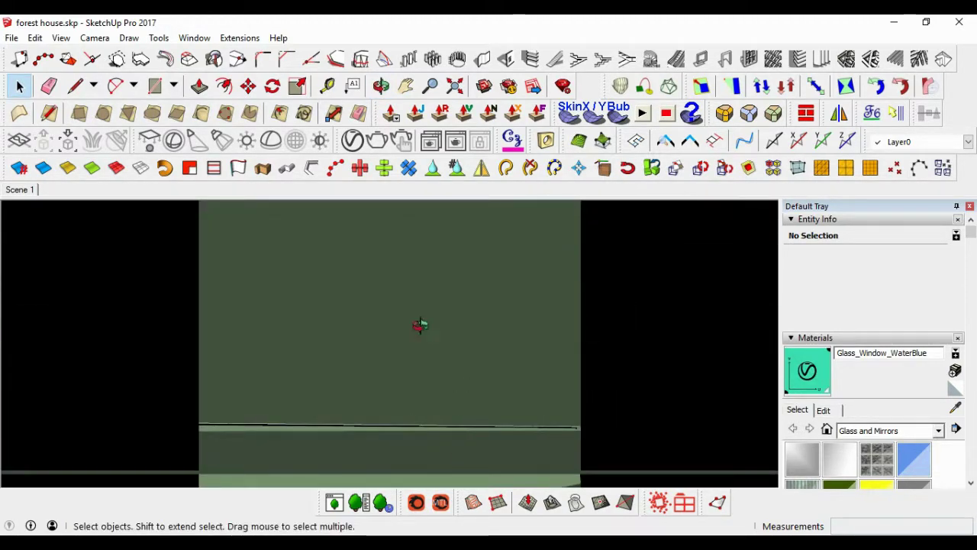
pyautogui.scroll(-3, 421, 325)
pyautogui.scroll(2, 432, 338)
pyautogui.scroll(2, 364, 294)
pyautogui.scroll(2, 377, 303)
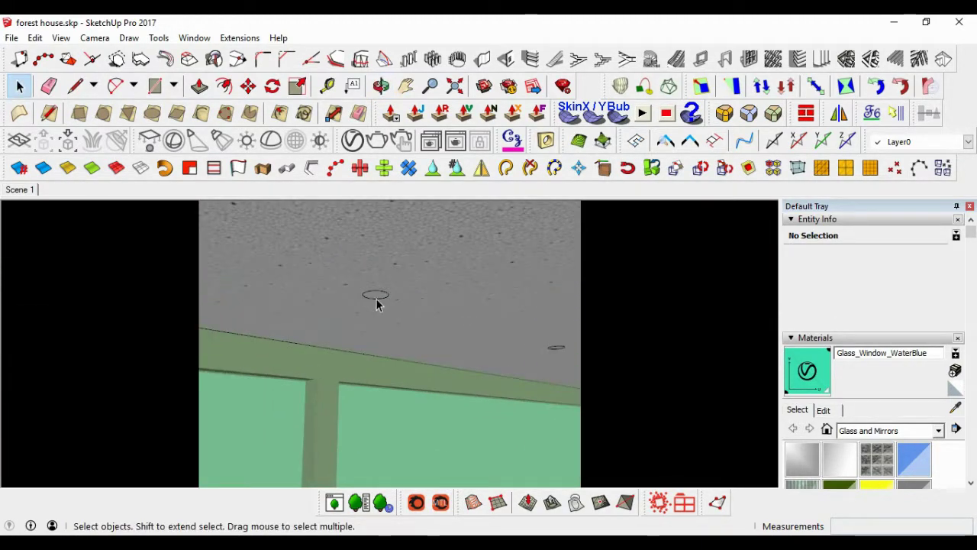
pyautogui.scroll(1, 382, 298)
pyautogui.moveTo(327, 299)
pyautogui.mouseDown(button='middle')
pyautogui.moveTo(464, 317)
pyautogui.moveTo(491, 307)
pyautogui.mouseUp(button='middle')
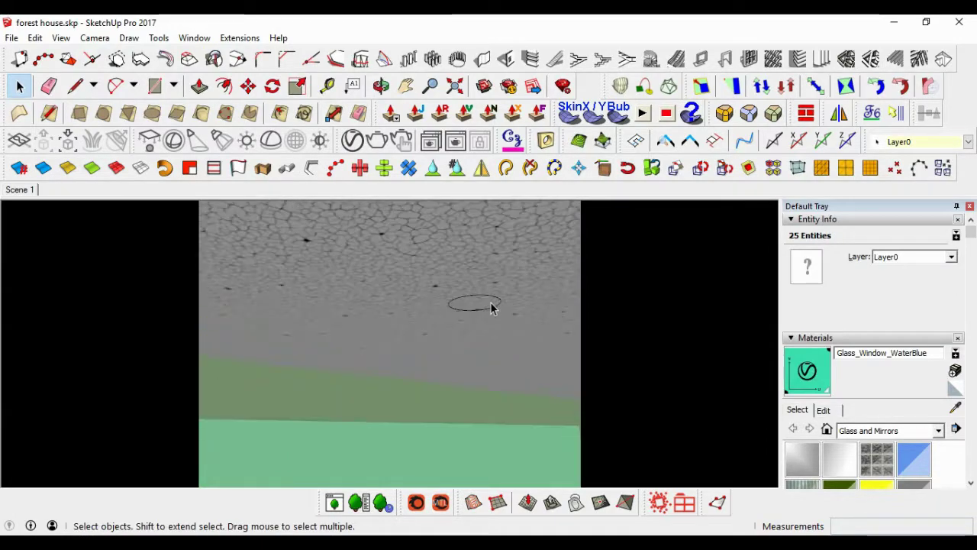
pyautogui.scroll(-3, 534, 343)
# Add three more soffit light circles to the selection, four in total
pyautogui.keyDown('ctrl'); pyautogui.click(534, 343); pyautogui.keyUp('ctrl')
pyautogui.moveTo(534, 343); pyautogui.dragTo(425, 293, button='middle')
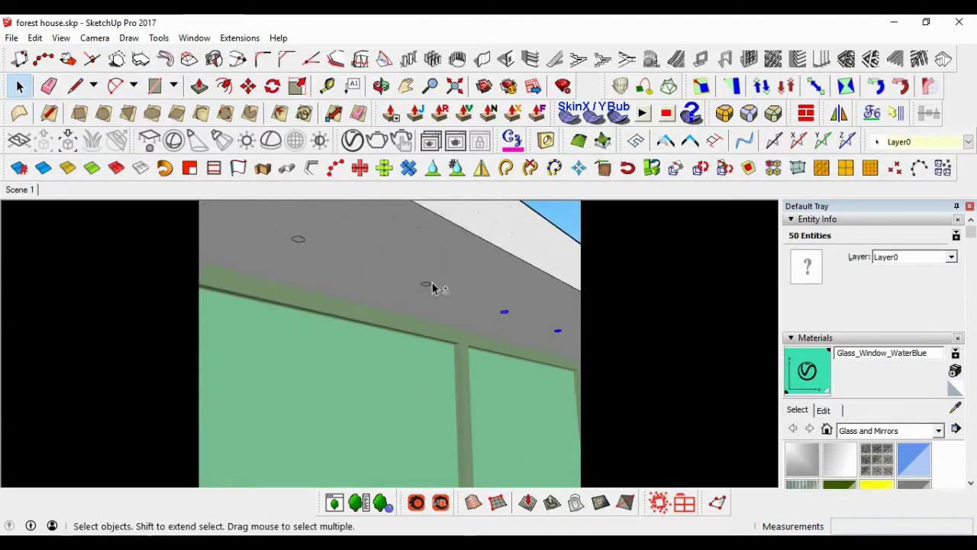
pyautogui.scroll(2, 418, 293)
pyautogui.scroll(-3, 483, 332)
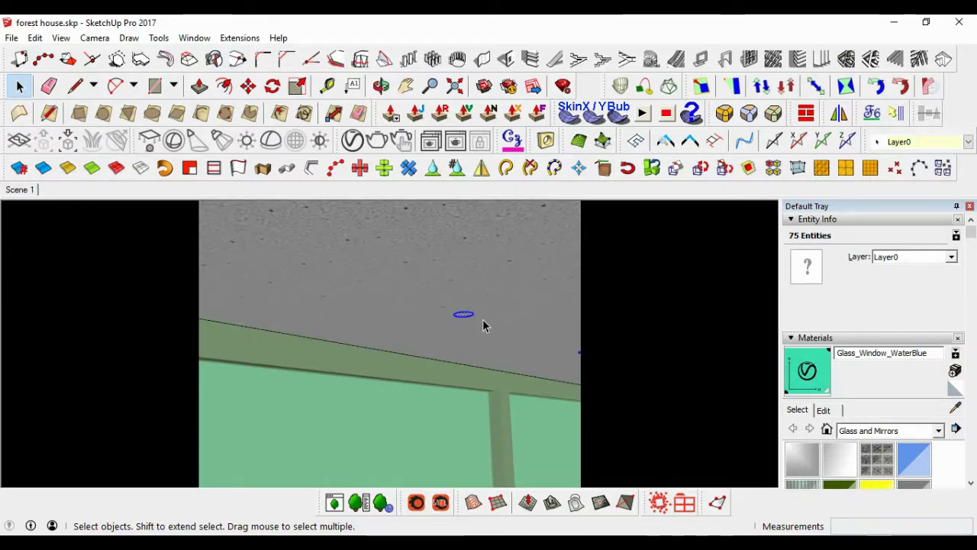
pyautogui.keyDown('ctrl'); pyautogui.click(485, 323); pyautogui.keyUp('ctrl')
pyautogui.moveTo(484, 323); pyautogui.dragTo(414, 277, button='middle')
pyautogui.scroll(3, 418, 276)
pyautogui.scroll(-3, 430, 281)
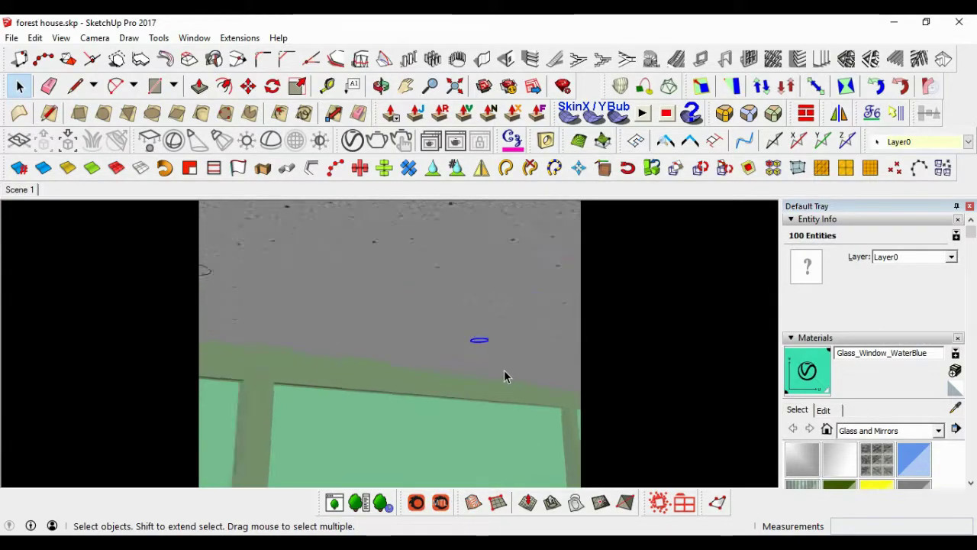
pyautogui.keyDown('ctrl'); pyautogui.click(504, 370); pyautogui.keyUp('ctrl')
pyautogui.moveTo(504, 370); pyautogui.dragTo(482, 328, button='middle')
pyautogui.scroll(3, 482, 328)
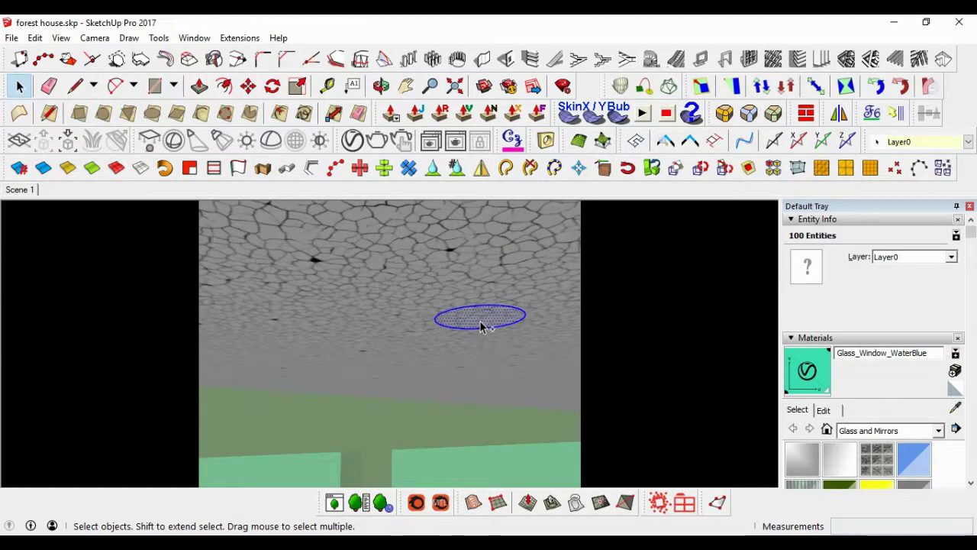
# Begin a Move copy of the four selected circles from a base point
pyautogui.press('m')
pyautogui.keyDown('ctrl'); pyautogui.click(481, 326); pyautogui.keyUp('ctrl')
pyautogui.scroll(-3, 480, 318)
pyautogui.moveTo(463, 284); pyautogui.dragTo(534, 267, button='middle')
# Place the copied light circles farther along the soffit
pyautogui.keyDown('ctrl'); pyautogui.click(446, 216); pyautogui.keyUp('ctrl')
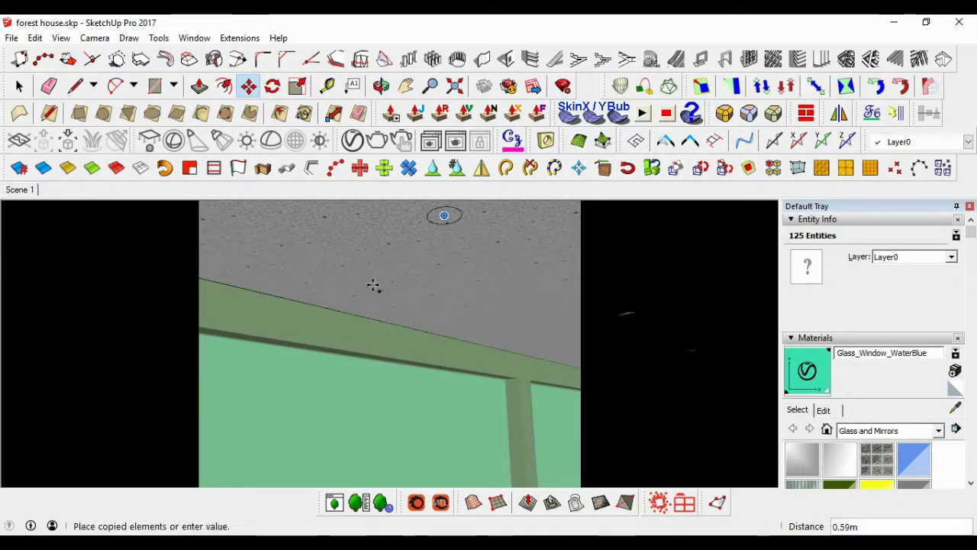
pyautogui.scroll(-3, 296, 359)
pyautogui.scroll(2, 430, 312)
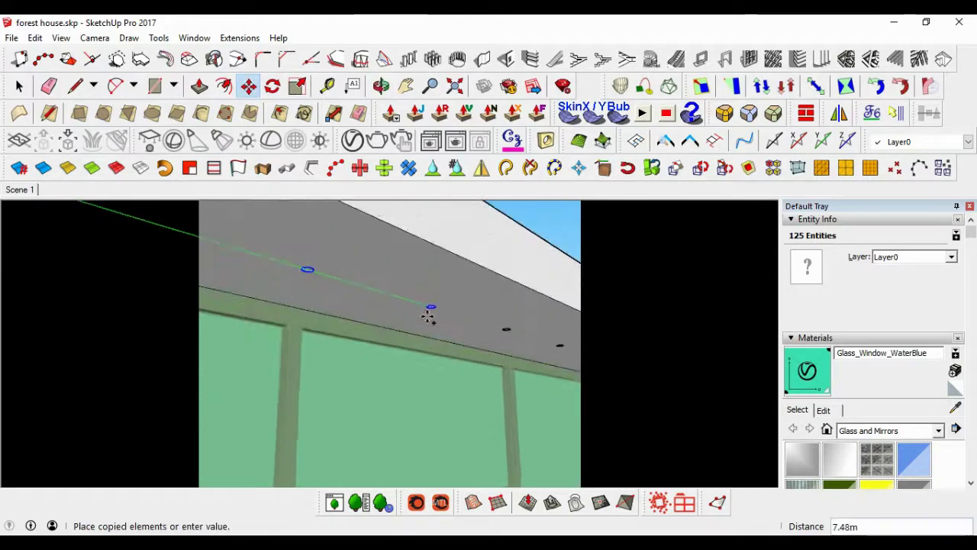
pyautogui.scroll(3, 436, 301)
pyautogui.scroll(3, 436, 282)
pyautogui.scroll(2, 438, 276)
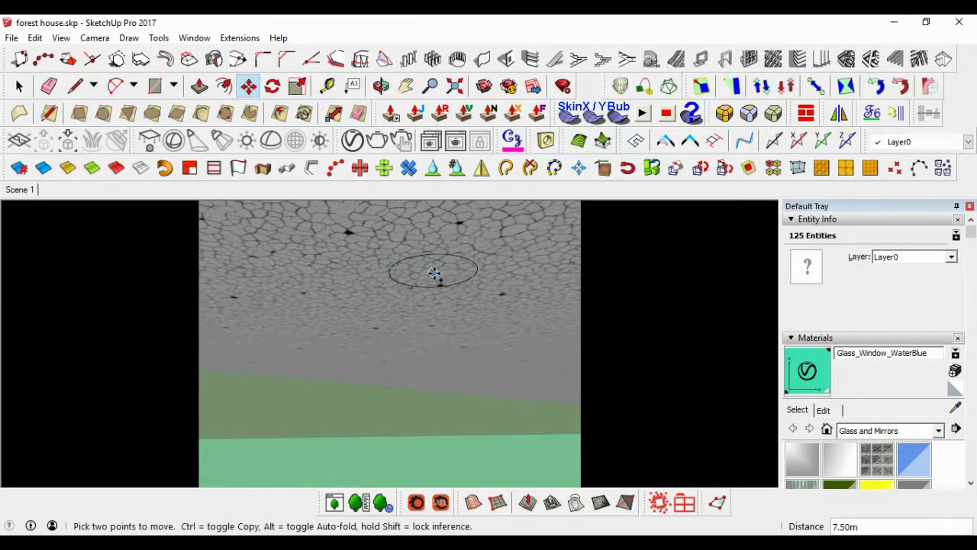
pyautogui.scroll(-3, 172, 351)
pyautogui.scroll(-3, 258, 359)
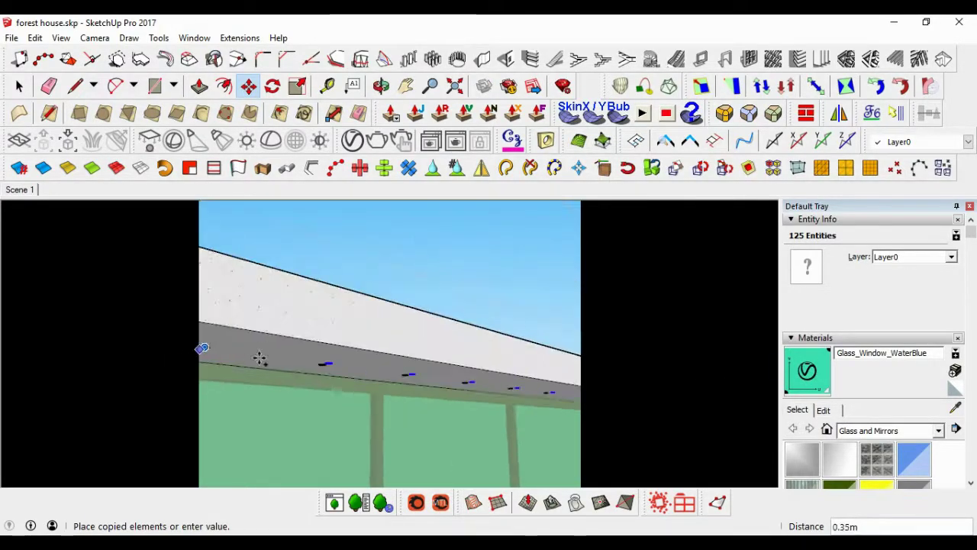
pyautogui.moveTo(257, 360)
pyautogui.mouseDown(button='middle')
pyautogui.moveTo(255, 285)
pyautogui.moveTo(44, 272)
pyautogui.mouseUp(button='middle')
pyautogui.scroll(2, 375, 381)
pyautogui.scroll(2, 373, 349)
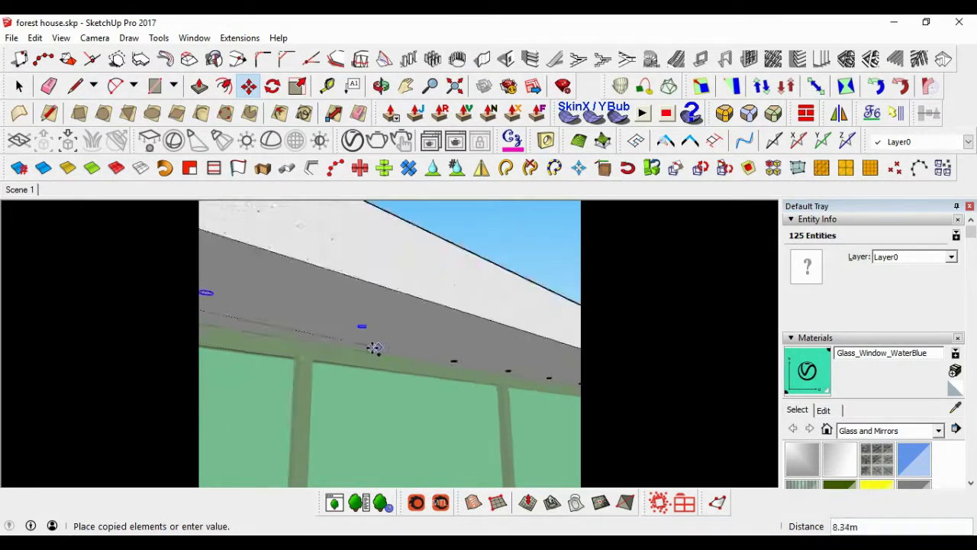
pyautogui.scroll(2, 356, 305)
pyautogui.scroll(2, 355, 283)
pyautogui.scroll(1, 354, 271)
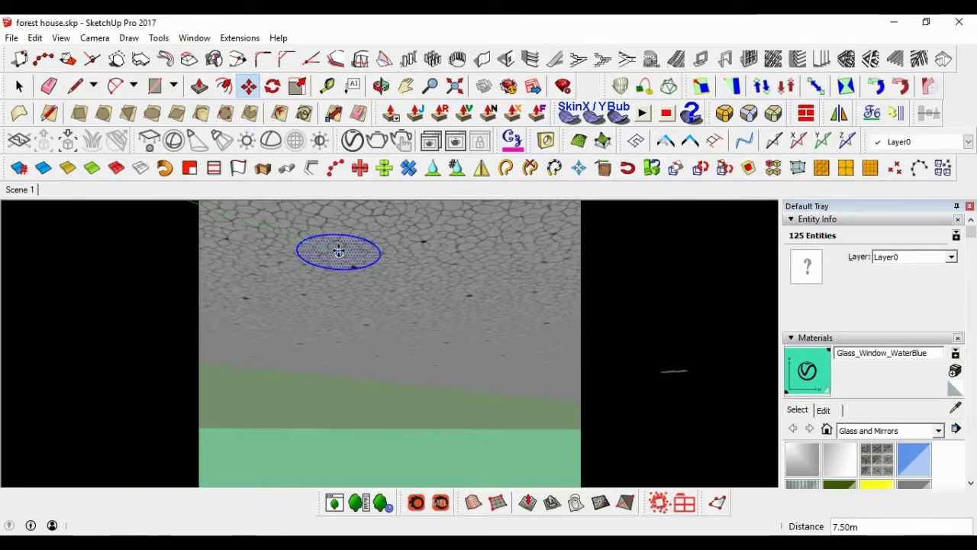
pyautogui.click(338, 252)
pyautogui.scroll(-2, 266, 308)
pyautogui.scroll(2, 257, 308)
pyautogui.scroll(1, 259, 308)
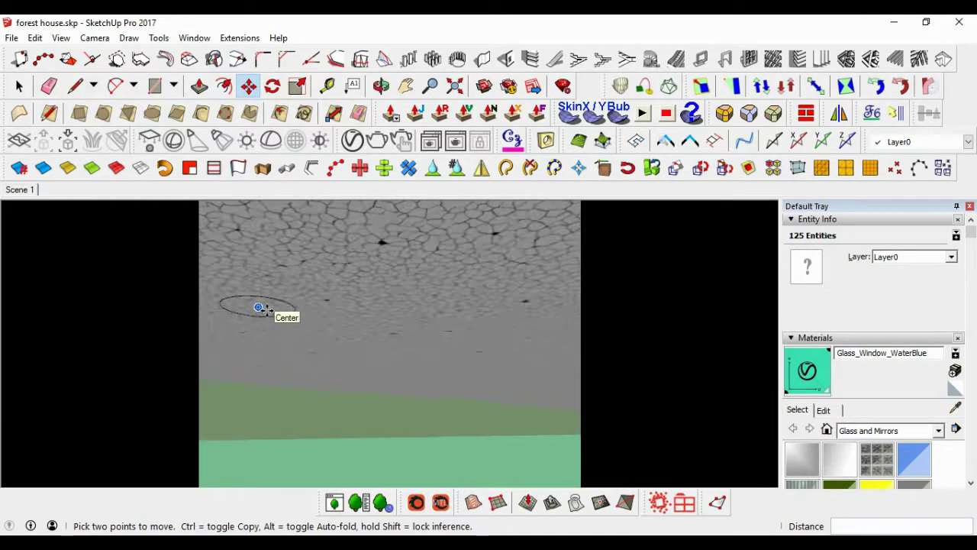
# Start another copy of the light circles, then cancel it
pyautogui.click(258, 308)
pyautogui.scroll(-2, 214, 404)
pyautogui.scroll(-1, 290, 382)
pyautogui.moveTo(290, 382)
pyautogui.mouseDown(button='middle')
pyautogui.moveTo(375, 339)
pyautogui.moveTo(344, 365)
pyautogui.mouseUp(button='middle')
pyautogui.scroll(1, 359, 365)
pyautogui.scroll(2, 382, 347)
pyautogui.scroll(1, 420, 298)
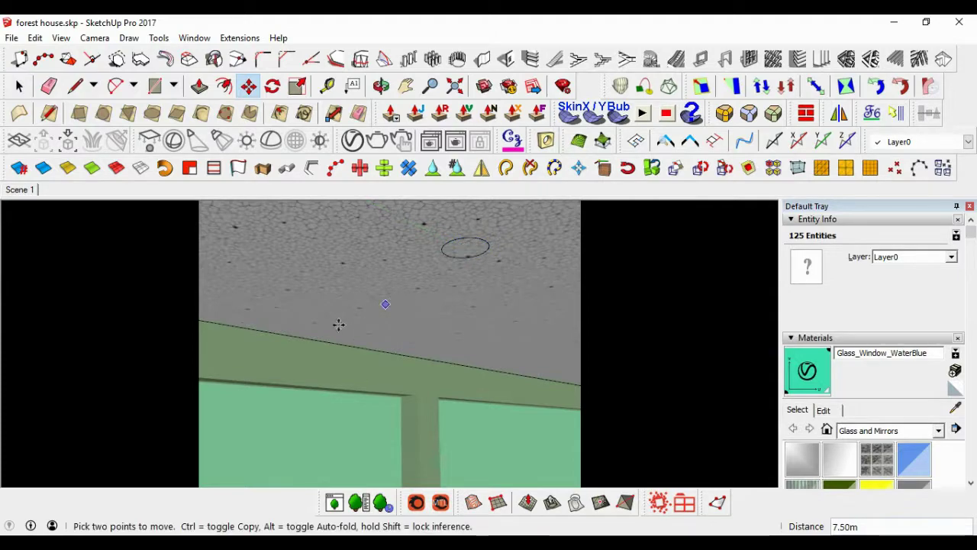
pyautogui.press('space')
pyautogui.scroll(-2, 338, 324)
pyautogui.moveTo(323, 339)
pyautogui.mouseDown(button='middle')
pyautogui.moveTo(360, 290)
pyautogui.moveTo(249, 298)
pyautogui.mouseUp(button='middle')
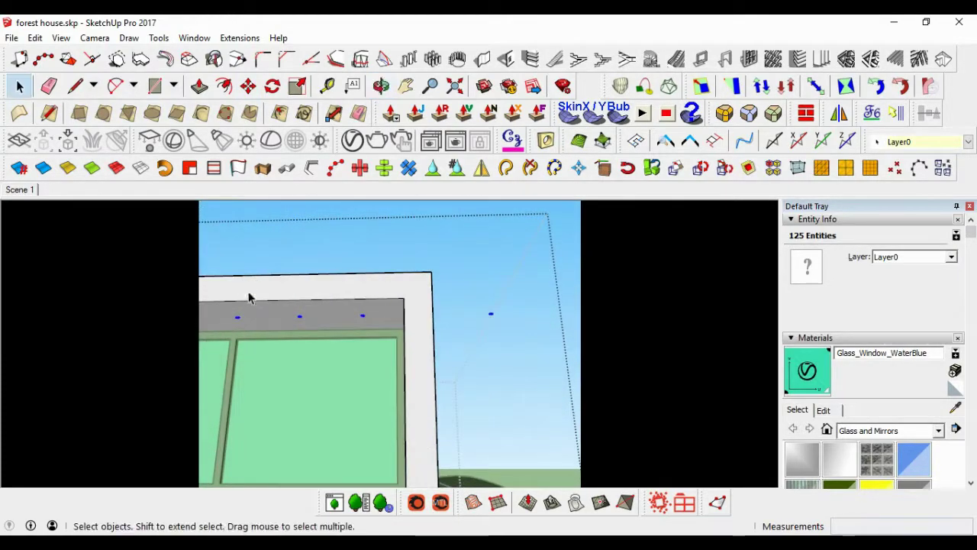
# Delete the stray circle copies near the roof corner
pyautogui.moveTo(435, 297); pyautogui.dragTo(520, 320)
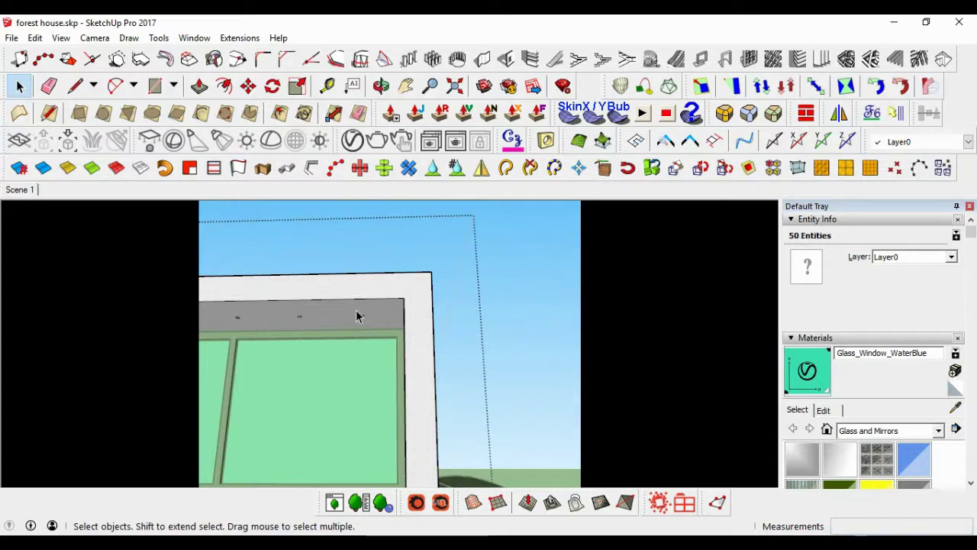
pyautogui.hotkey('ctrl', 't')
pyautogui.moveTo(360, 310); pyautogui.dragTo(393, 313, button='middle')
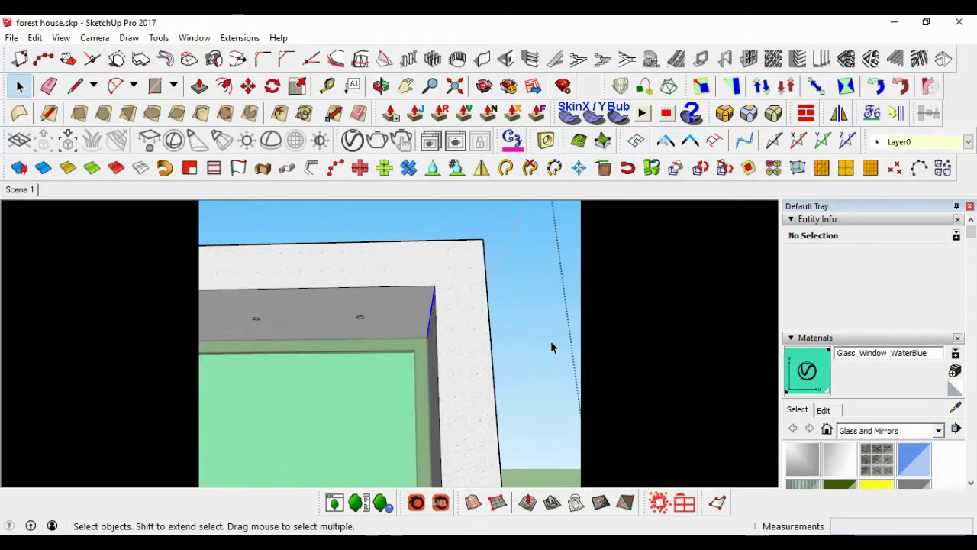
pyautogui.hotkey('ctrl', 'a')
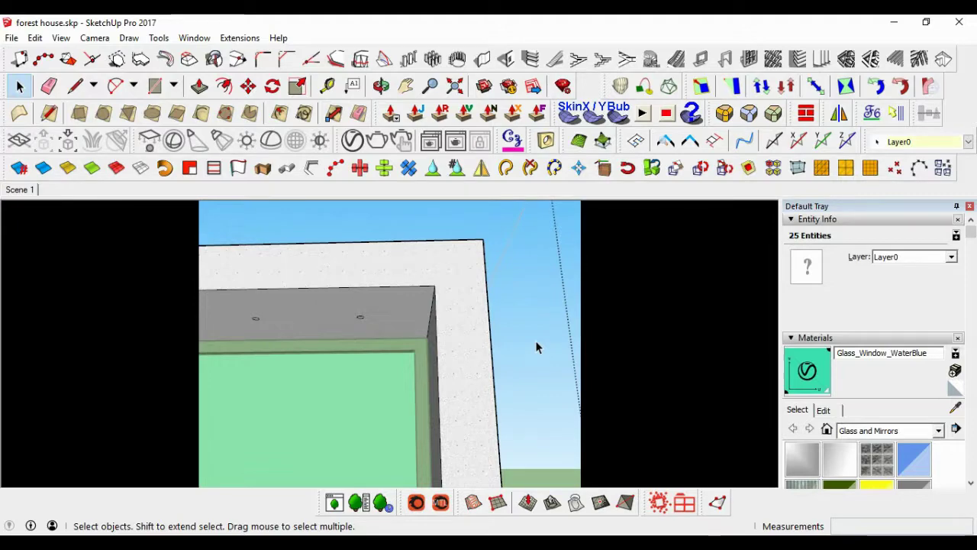
pyautogui.hotkey('ctrl', 't')
pyautogui.scroll(3, 357, 311)
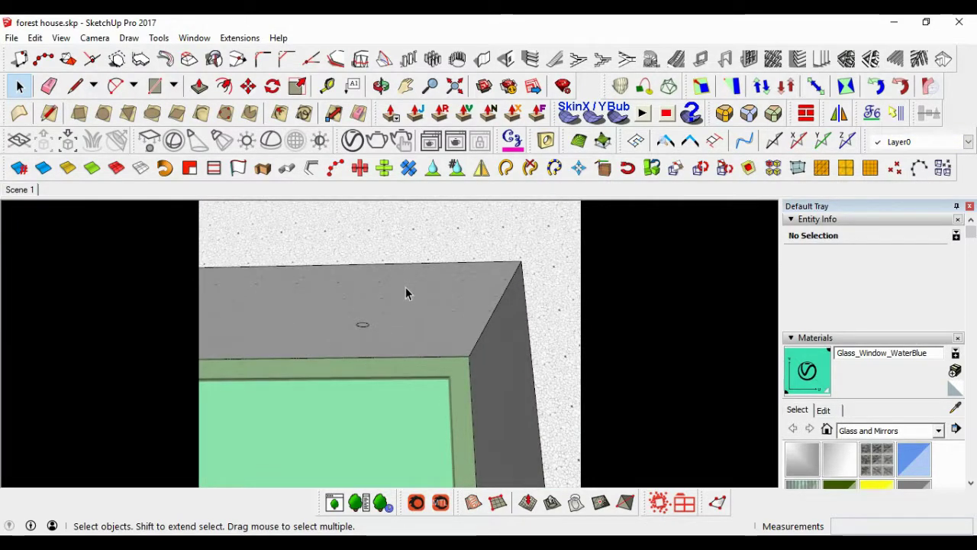
pyautogui.moveTo(405, 293)
pyautogui.mouseDown(button='middle')
pyautogui.moveTo(487, 342)
pyautogui.moveTo(420, 323)
pyautogui.moveTo(419, 304)
pyautogui.mouseUp(button='middle')
# Push the first small light circles on the soffit into the ceiling
pyautogui.press('p')
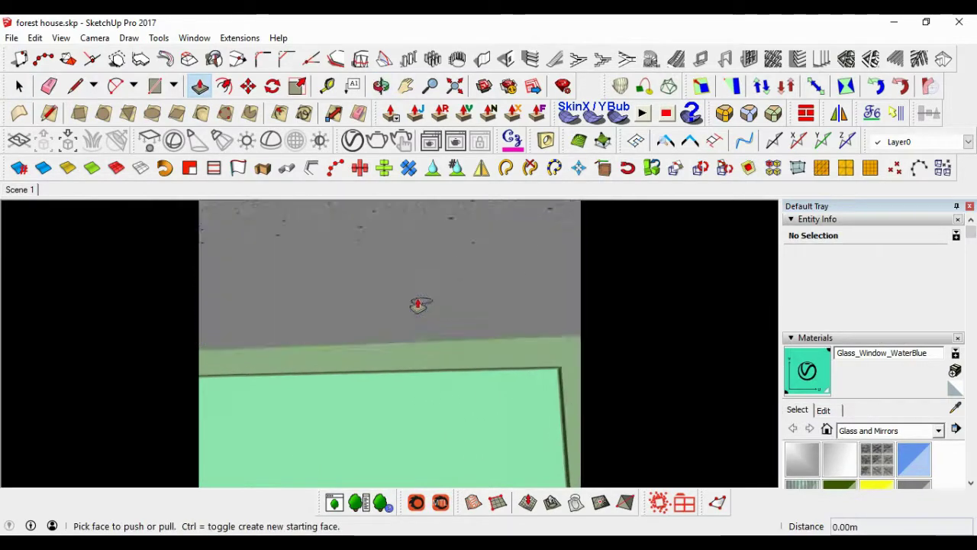
pyautogui.click(419, 305)
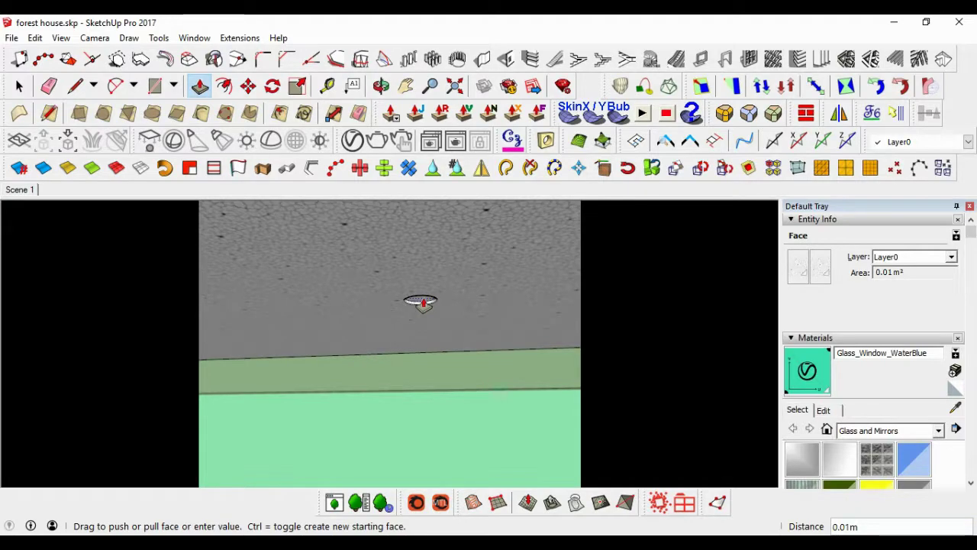
pyautogui.moveTo(421, 304); pyautogui.dragTo(382, 298, button='middle')
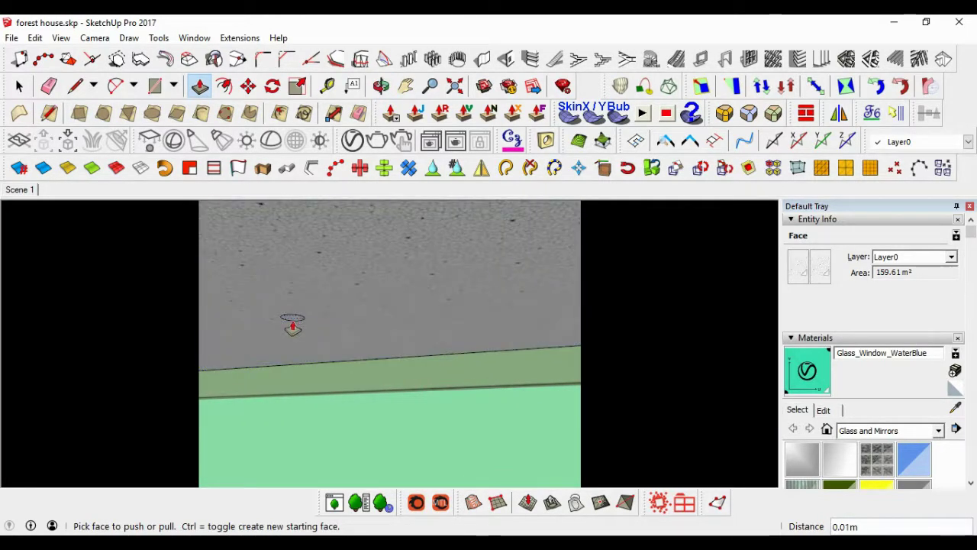
pyautogui.moveTo(292, 325)
pyautogui.mouseDown(button='middle')
pyautogui.moveTo(451, 318)
pyautogui.moveTo(646, 277)
pyautogui.moveTo(432, 312)
pyautogui.moveTo(469, 295)
pyautogui.moveTo(415, 294)
pyautogui.mouseUp(button='middle')
pyautogui.click(421, 316)
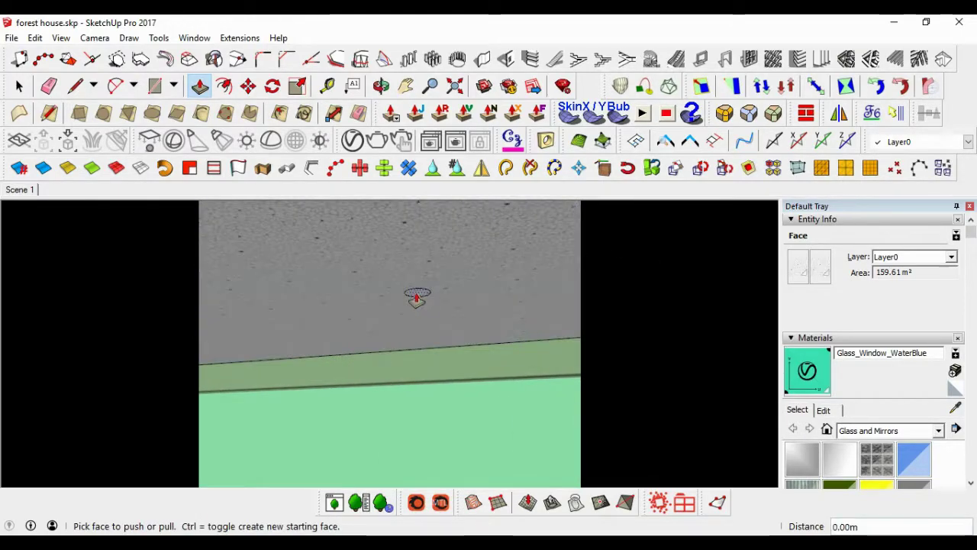
pyautogui.moveTo(575, 291)
pyautogui.mouseDown(button='middle')
pyautogui.moveTo(430, 266)
pyautogui.moveTo(375, 305)
pyautogui.moveTo(314, 295)
pyautogui.moveTo(447, 295)
pyautogui.moveTo(397, 267)
pyautogui.moveTo(400, 281)
pyautogui.mouseUp(button='middle')
pyautogui.click(375, 305)
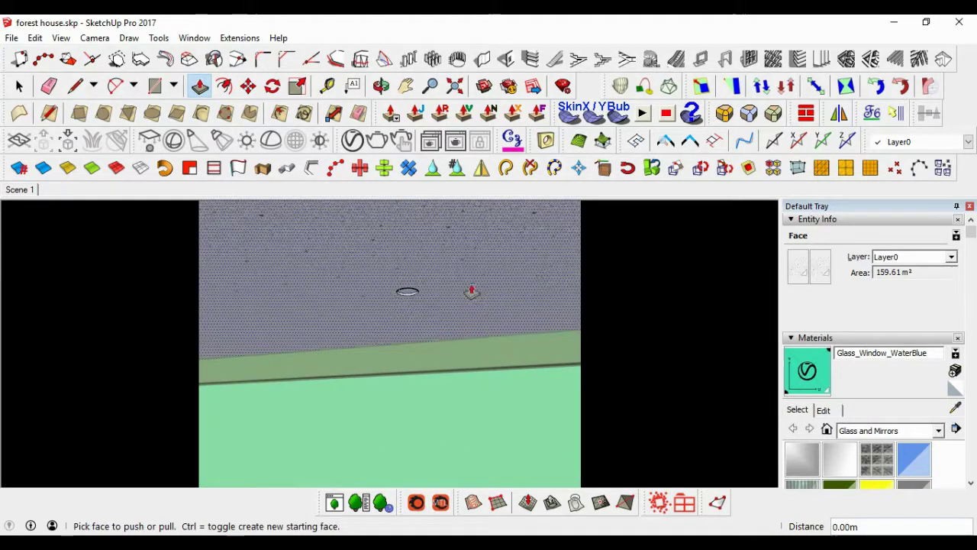
pyautogui.moveTo(472, 291)
pyautogui.mouseDown(button='middle')
pyautogui.moveTo(448, 284)
pyautogui.moveTo(349, 305)
pyautogui.moveTo(390, 277)
pyautogui.moveTo(400, 291)
pyautogui.moveTo(355, 310)
pyautogui.moveTo(345, 255)
pyautogui.moveTo(377, 299)
pyautogui.moveTo(419, 270)
pyautogui.moveTo(363, 287)
pyautogui.mouseUp(button='middle')
pyautogui.click(349, 306)
pyautogui.click(399, 296)
pyautogui.click(363, 287)
# Recess the remaining small ceiling circles along the soffit above the windows
pyautogui.moveTo(447, 255)
pyautogui.mouseDown(button='middle')
pyautogui.moveTo(517, 229)
pyautogui.moveTo(412, 277)
pyautogui.moveTo(466, 273)
pyautogui.mouseUp(button='middle')
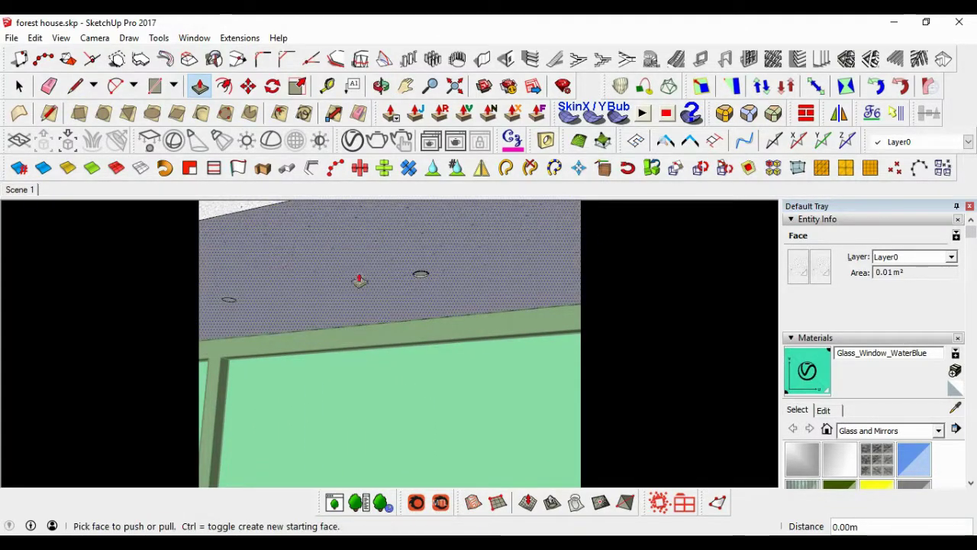
pyautogui.moveTo(359, 279)
pyautogui.mouseDown(button='middle')
pyautogui.moveTo(580, 233)
pyautogui.moveTo(495, 265)
pyautogui.mouseUp(button='middle')
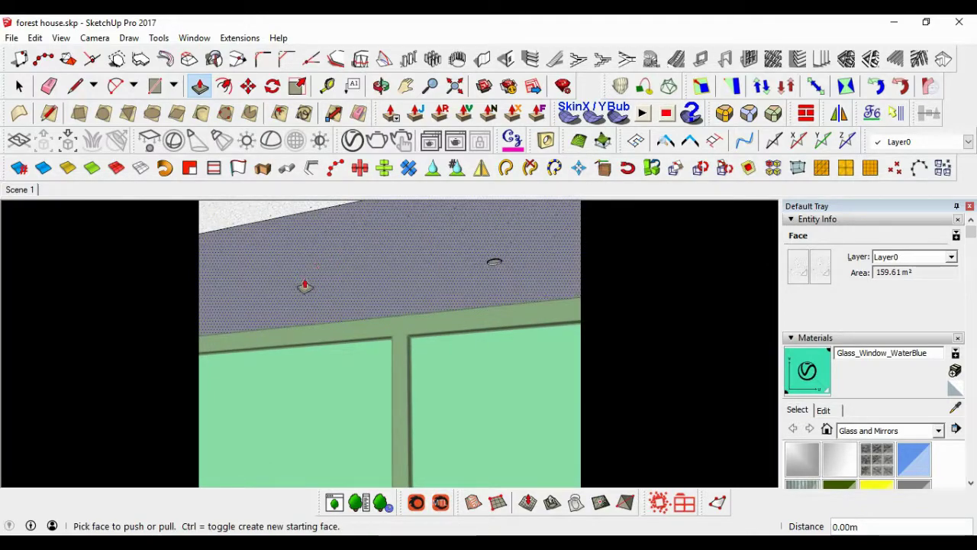
pyautogui.moveTo(305, 294)
pyautogui.mouseDown(button='middle')
pyautogui.moveTo(576, 207)
pyautogui.moveTo(396, 271)
pyautogui.moveTo(323, 251)
pyautogui.moveTo(446, 253)
pyautogui.moveTo(326, 251)
pyautogui.moveTo(421, 258)
pyautogui.mouseUp(button='middle')
pyautogui.click(454, 248)
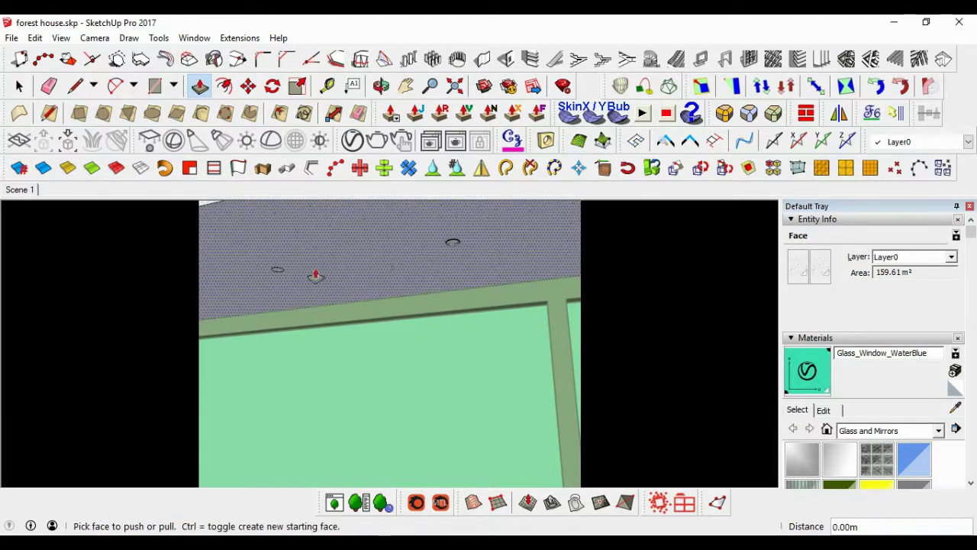
pyautogui.moveTo(281, 276)
pyautogui.mouseDown(button='middle')
pyautogui.moveTo(509, 210)
pyautogui.moveTo(423, 251)
pyautogui.mouseUp(button='middle')
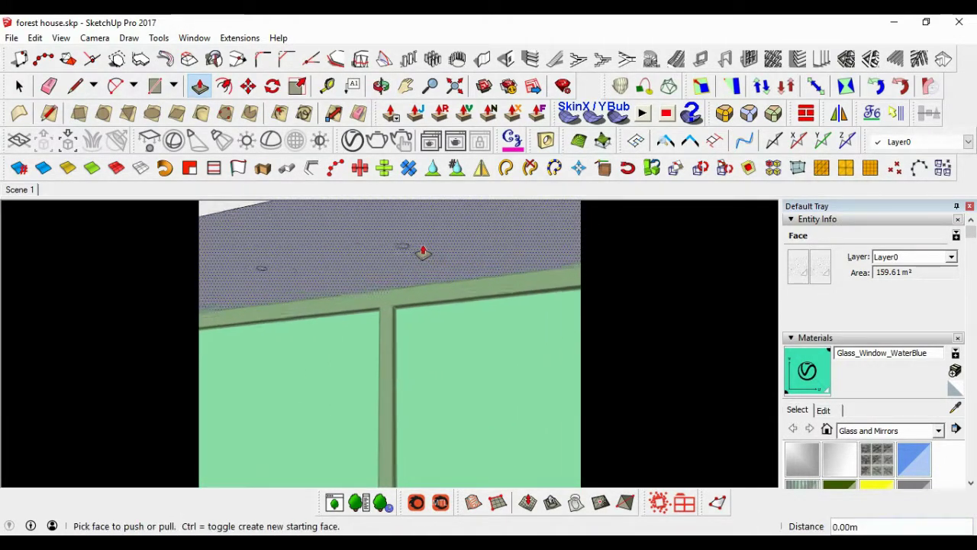
pyautogui.moveTo(344, 249); pyautogui.dragTo(458, 231, button='middle')
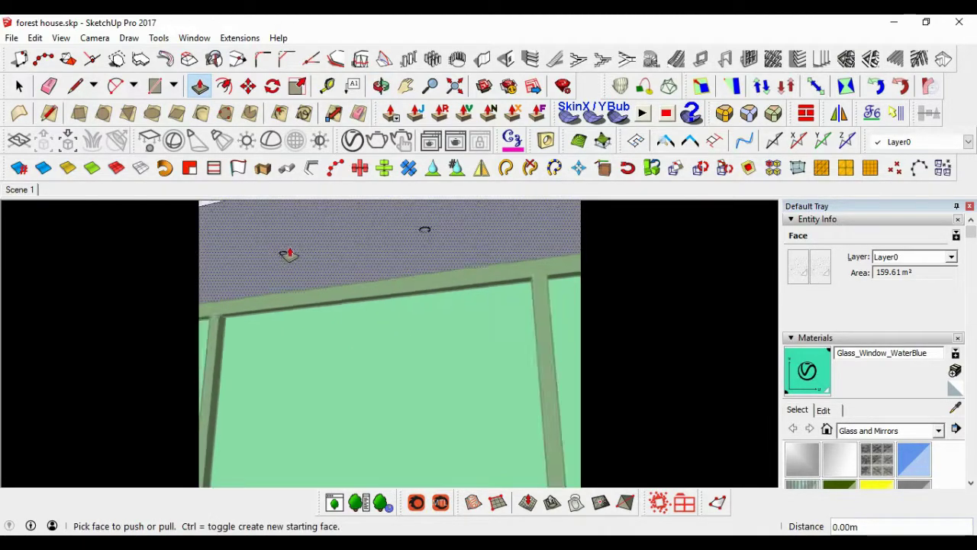
pyautogui.moveTo(283, 258)
pyautogui.mouseDown(button='middle')
pyautogui.moveTo(576, 221)
pyautogui.moveTo(431, 252)
pyautogui.mouseUp(button='middle')
pyautogui.click(430, 245)
pyautogui.click(383, 249)
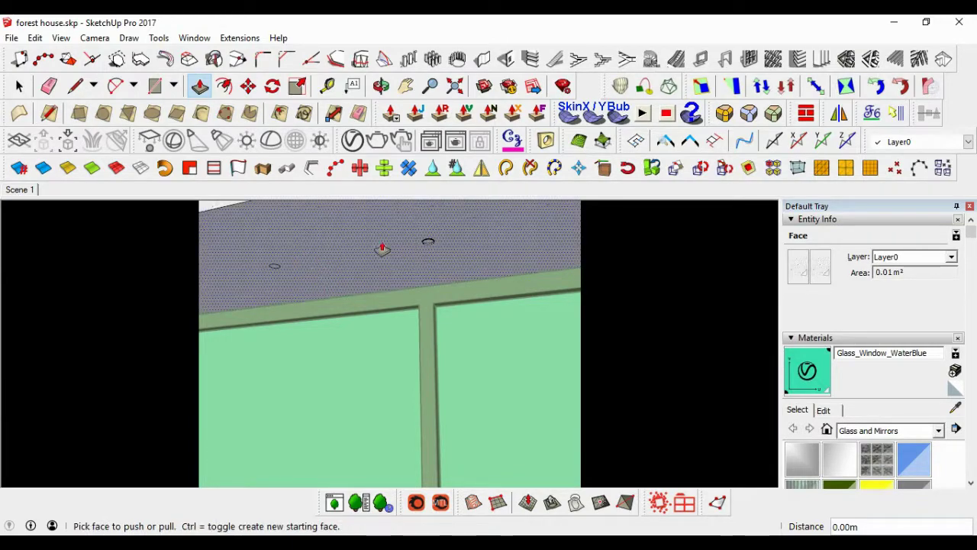
pyautogui.click(267, 275)
pyautogui.moveTo(273, 273)
pyautogui.mouseDown(button='middle')
pyautogui.moveTo(305, 240)
pyautogui.moveTo(430, 240)
pyautogui.mouseUp(button='middle')
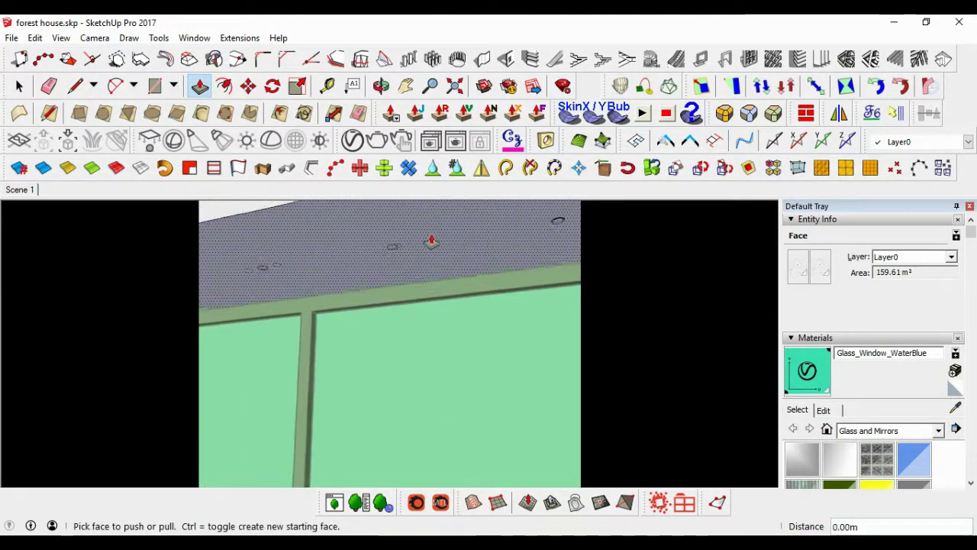
pyautogui.moveTo(316, 258)
pyautogui.mouseDown(button='middle')
pyautogui.moveTo(460, 236)
pyautogui.moveTo(430, 236)
pyautogui.mouseUp(button='middle')
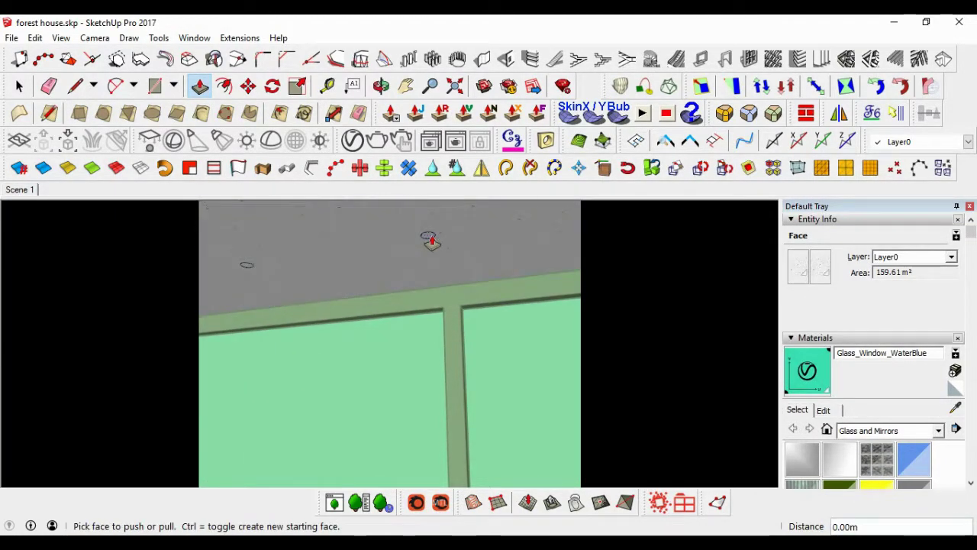
pyautogui.moveTo(364, 244)
pyautogui.mouseDown(button='middle')
pyautogui.moveTo(424, 247)
pyautogui.moveTo(396, 268)
pyautogui.moveTo(502, 221)
pyautogui.moveTo(427, 260)
pyautogui.mouseUp(button='middle')
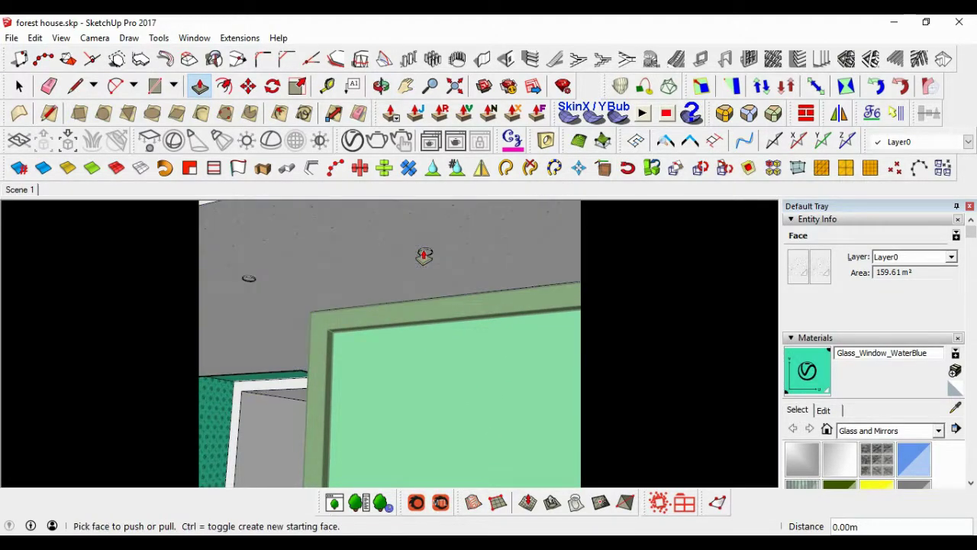
pyautogui.moveTo(374, 264)
pyautogui.mouseDown(button='middle')
pyautogui.moveTo(410, 255)
pyautogui.moveTo(385, 274)
pyautogui.moveTo(463, 244)
pyautogui.moveTo(552, 240)
pyautogui.moveTo(497, 253)
pyautogui.moveTo(504, 235)
pyautogui.moveTo(507, 247)
pyautogui.moveTo(440, 271)
pyautogui.moveTo(511, 253)
pyautogui.moveTo(499, 298)
pyautogui.moveTo(380, 272)
pyautogui.moveTo(371, 296)
pyautogui.moveTo(395, 300)
pyautogui.moveTo(280, 298)
pyautogui.mouseUp(button='middle')
pyautogui.press('space')
# Draw a diagonal guide line in the soffit corner, a 0.1 circle on it, then erase the line
pyautogui.scroll(2, 275, 374)
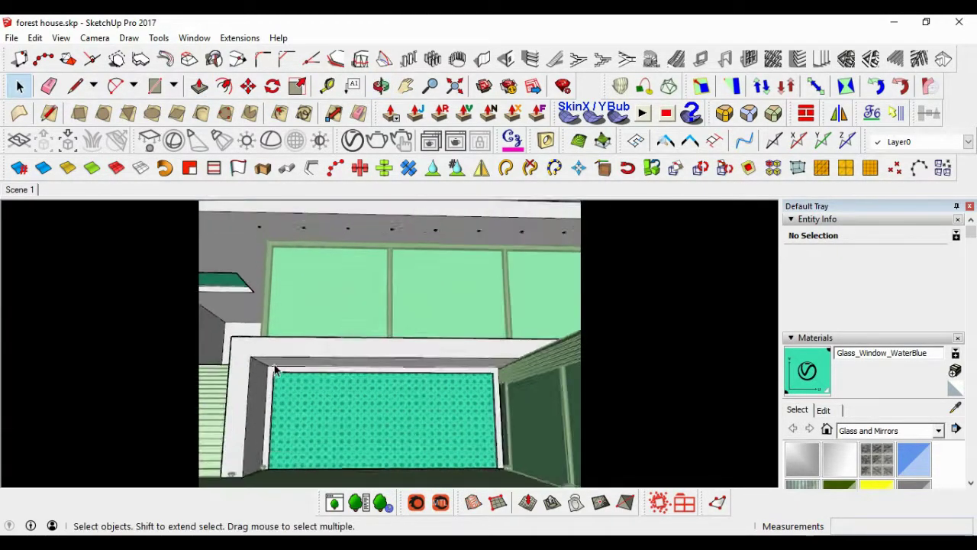
pyautogui.scroll(2, 303, 369)
pyautogui.moveTo(303, 369)
pyautogui.mouseDown(button='middle')
pyautogui.moveTo(303, 288)
pyautogui.moveTo(279, 329)
pyautogui.moveTo(386, 318)
pyautogui.moveTo(390, 349)
pyautogui.mouseUp(button='middle')
pyautogui.press('l')
pyautogui.click(385, 356)
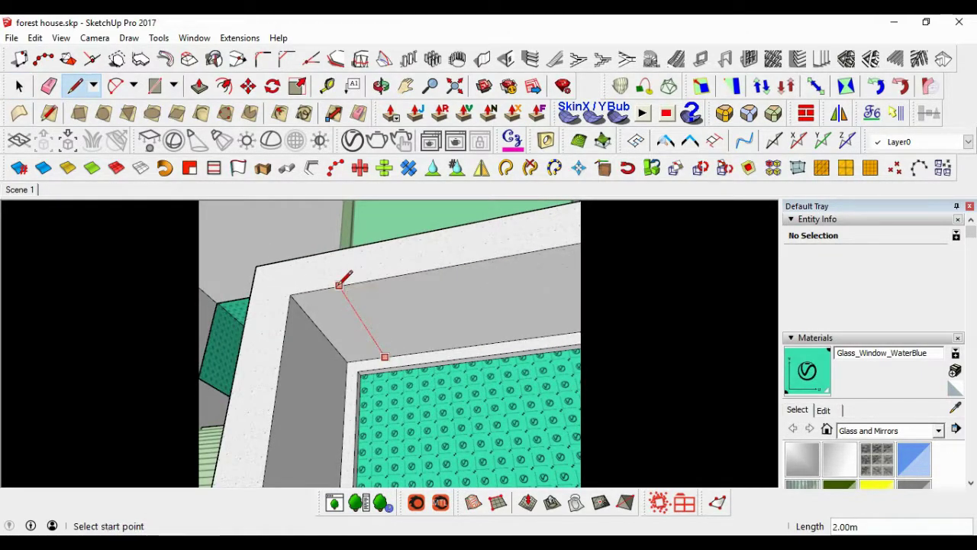
pyautogui.press('c')
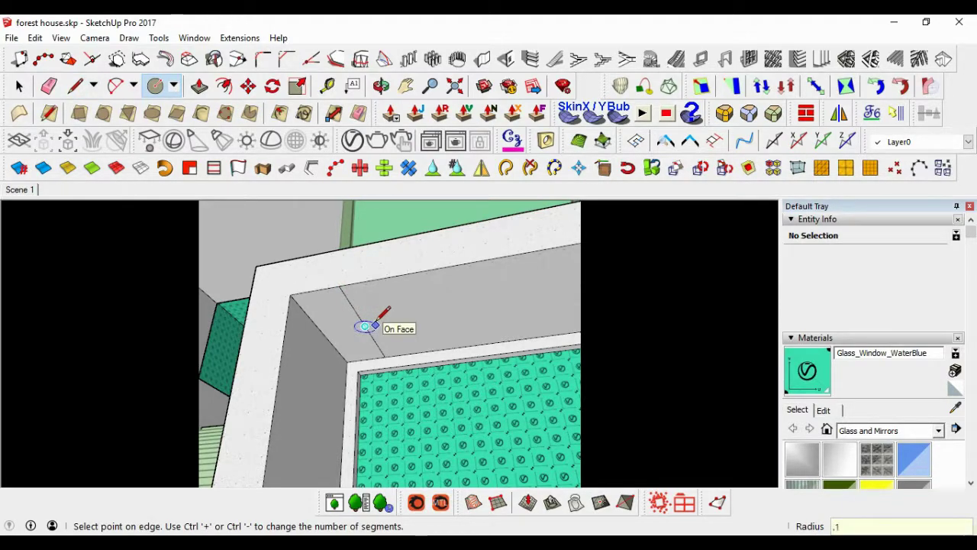
pyautogui.scroll(3, 366, 323)
pyautogui.press('r')
pyautogui.press('e')
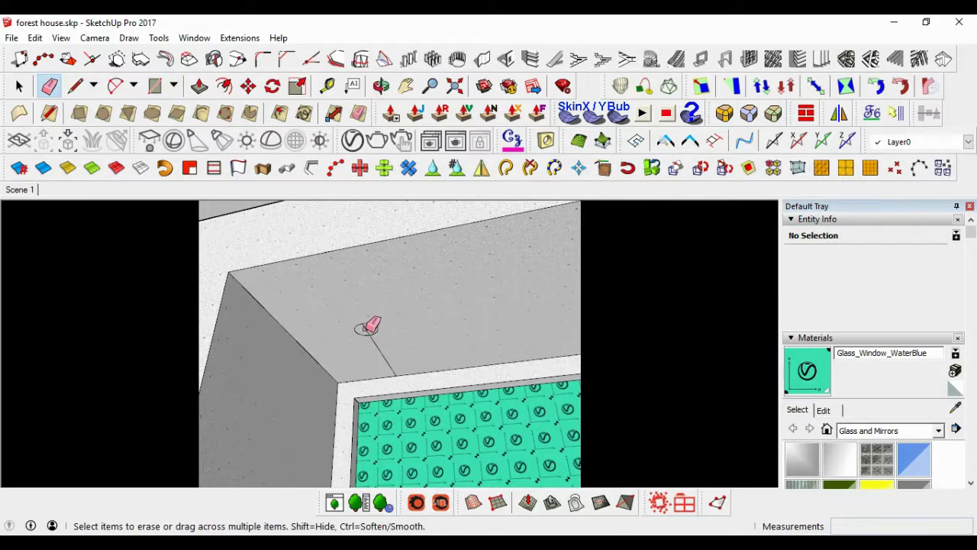
# Select the new circle and begin copying it along the soffit
pyautogui.tripleClick(351, 334)
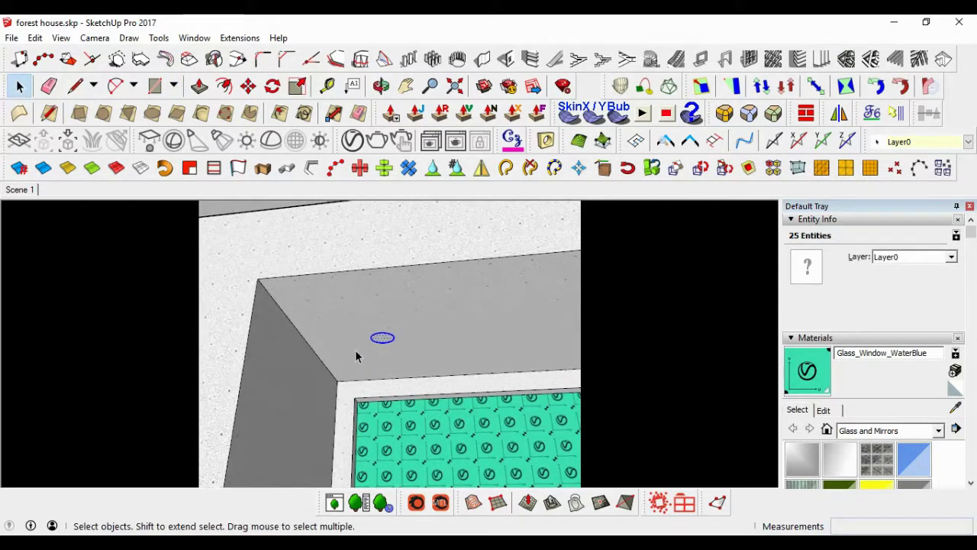
pyautogui.press('m')
pyautogui.moveTo(338, 343)
pyautogui.mouseDown(button='middle')
pyautogui.moveTo(424, 361)
pyautogui.moveTo(298, 338)
pyautogui.moveTo(343, 343)
pyautogui.moveTo(309, 325)
pyautogui.mouseUp(button='middle')
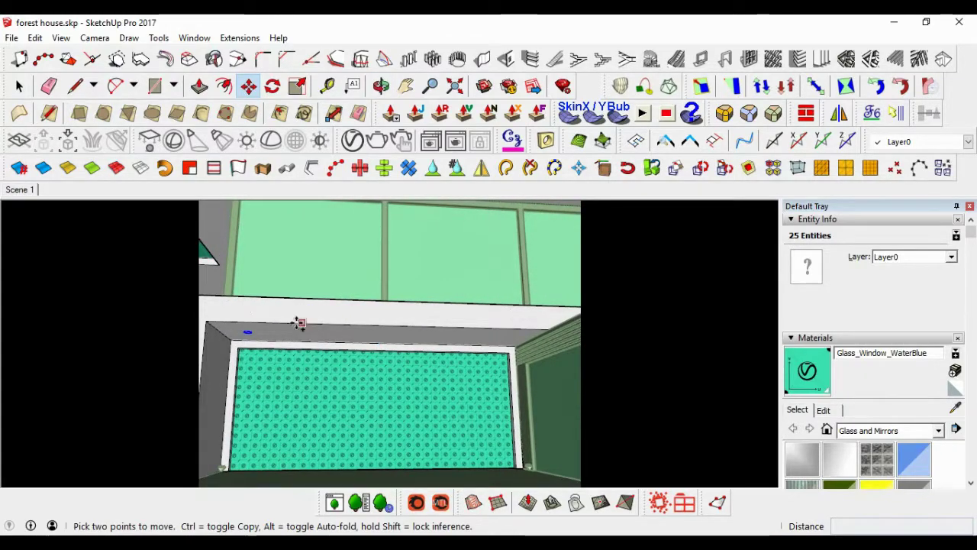
pyautogui.press('ctrl')
pyautogui.click(252, 322)
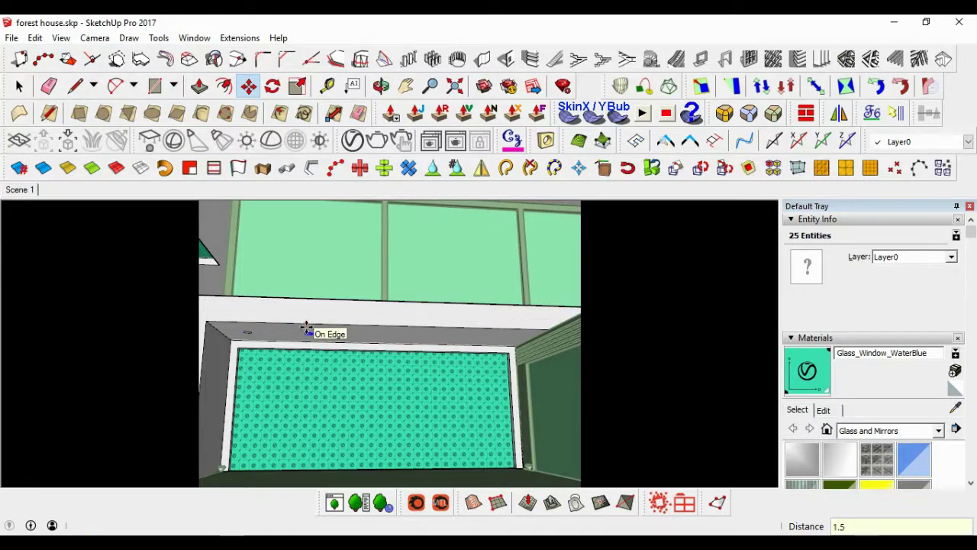
# Push each soffit circle 0.02 m into the ceiling
pyautogui.press('space')
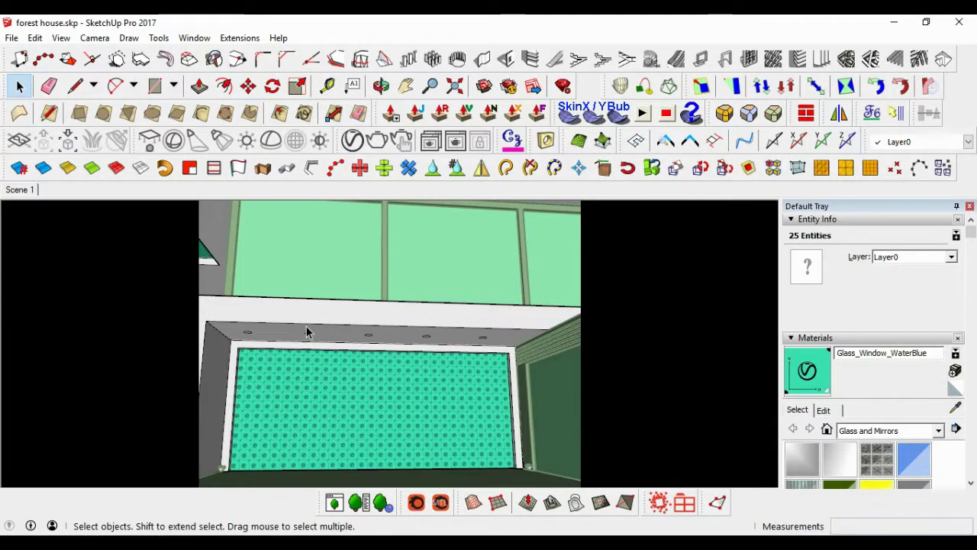
pyautogui.scroll(2, 273, 345)
pyautogui.scroll(2, 265, 337)
pyautogui.press('p')
pyautogui.click(228, 333)
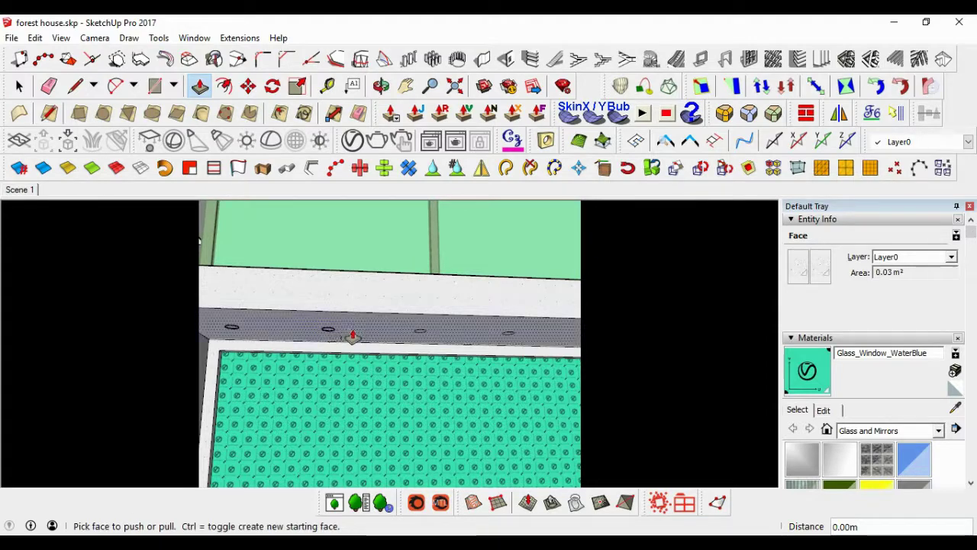
pyautogui.scroll(3, 352, 336)
pyautogui.moveTo(281, 327); pyautogui.dragTo(339, 332, button='middle')
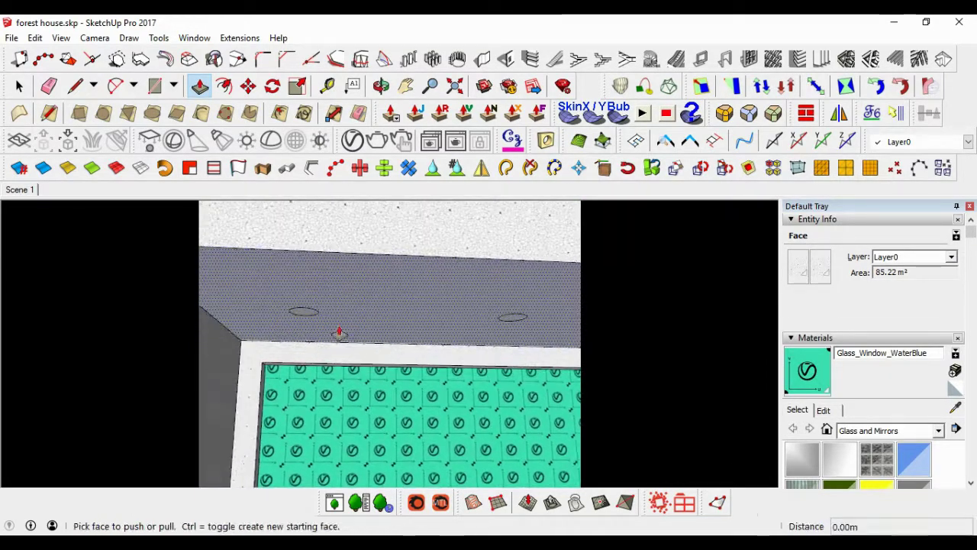
pyautogui.click(307, 318)
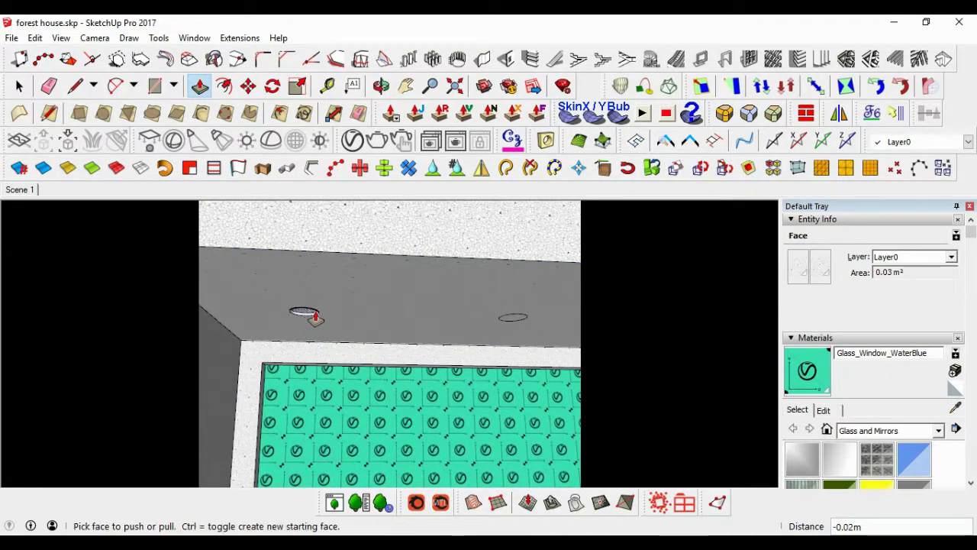
pyautogui.moveTo(516, 325)
pyautogui.mouseDown(button='middle')
pyautogui.moveTo(342, 305)
pyautogui.moveTo(408, 290)
pyautogui.moveTo(487, 298)
pyautogui.moveTo(403, 291)
pyautogui.mouseUp(button='middle')
pyautogui.click(408, 291)
pyautogui.click(395, 279)
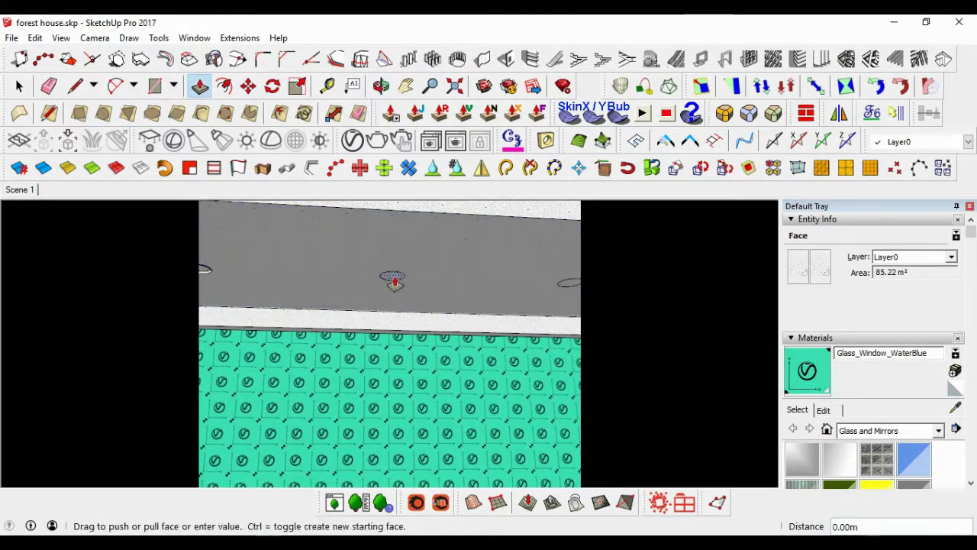
pyautogui.moveTo(513, 278)
pyautogui.mouseDown(button='middle')
pyautogui.moveTo(436, 276)
pyautogui.moveTo(382, 251)
pyautogui.moveTo(492, 236)
pyautogui.moveTo(359, 279)
pyautogui.moveTo(521, 260)
pyautogui.moveTo(443, 281)
pyautogui.moveTo(542, 270)
pyautogui.moveTo(461, 292)
pyautogui.moveTo(565, 272)
pyautogui.moveTo(418, 305)
pyautogui.moveTo(430, 277)
pyautogui.moveTo(399, 267)
pyautogui.moveTo(381, 377)
pyautogui.moveTo(327, 278)
pyautogui.moveTo(543, 242)
pyautogui.moveTo(451, 300)
pyautogui.moveTo(456, 277)
pyautogui.moveTo(441, 308)
pyautogui.moveTo(415, 280)
pyautogui.moveTo(432, 305)
pyautogui.mouseUp(button='middle')
# Select a ceiling circle together with its edges
pyautogui.press('space')
pyautogui.click(437, 276)
pyautogui.doubleClick(382, 251)
# Orbit across the ceiling and add six small soffit circles to one selection
pyautogui.scroll(3, 441, 279)
pyautogui.scroll(2, 443, 304)
pyautogui.scroll(-2, 439, 303)
pyautogui.scroll(2, 430, 307)
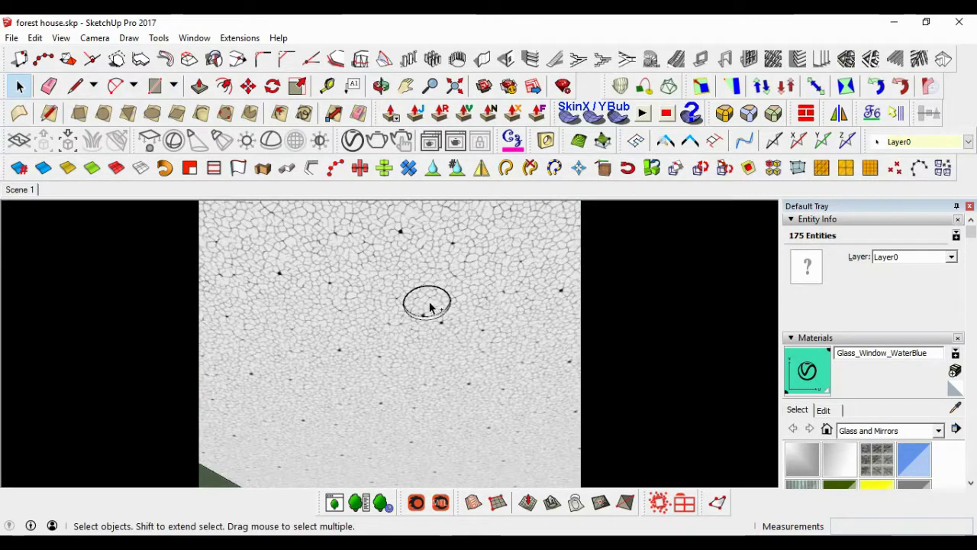
pyautogui.scroll(-2, 397, 256)
pyautogui.moveTo(397, 256)
pyautogui.mouseDown(button='middle')
pyautogui.moveTo(452, 356)
pyautogui.moveTo(430, 316)
pyautogui.mouseUp(button='middle')
pyautogui.scroll(2, 437, 326)
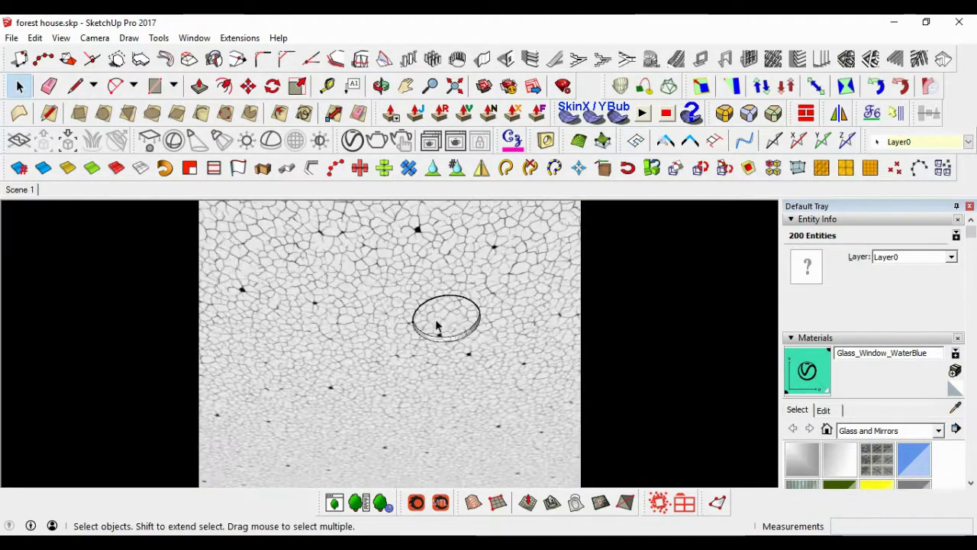
pyautogui.scroll(-2, 397, 284)
pyautogui.moveTo(375, 277)
pyautogui.mouseDown(button='middle')
pyautogui.moveTo(364, 247)
pyautogui.moveTo(422, 342)
pyautogui.moveTo(420, 253)
pyautogui.moveTo(442, 397)
pyautogui.mouseUp(button='middle')
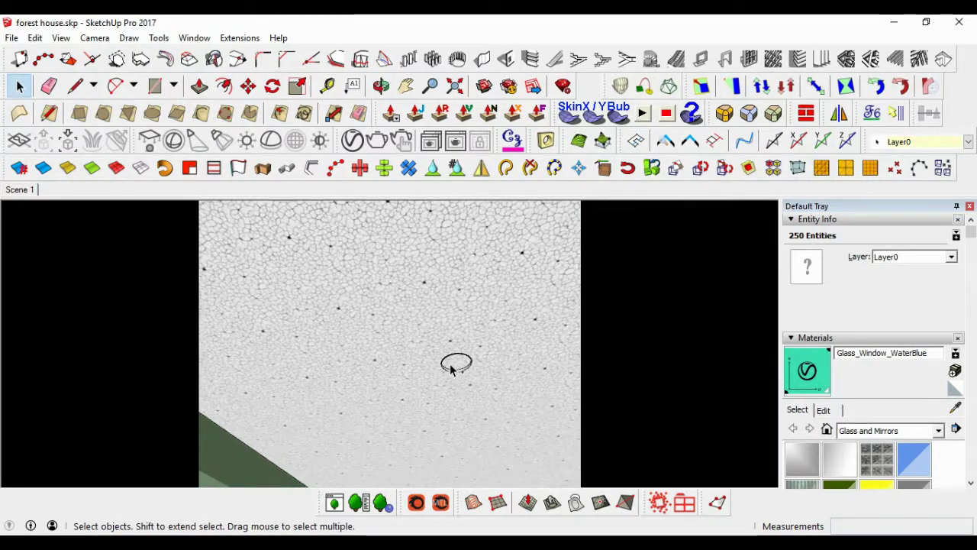
pyautogui.moveTo(436, 351)
pyautogui.mouseDown(button='middle')
pyautogui.moveTo(491, 415)
pyautogui.moveTo(414, 312)
pyautogui.moveTo(417, 273)
pyautogui.moveTo(495, 380)
pyautogui.moveTo(437, 323)
pyautogui.moveTo(468, 405)
pyautogui.moveTo(390, 305)
pyautogui.moveTo(362, 220)
pyautogui.moveTo(415, 343)
pyautogui.moveTo(494, 447)
pyautogui.moveTo(397, 231)
pyautogui.moveTo(420, 328)
pyautogui.moveTo(377, 299)
pyautogui.moveTo(394, 325)
pyautogui.moveTo(386, 293)
pyautogui.moveTo(432, 343)
pyautogui.moveTo(375, 280)
pyautogui.moveTo(384, 354)
pyautogui.moveTo(407, 310)
pyautogui.mouseUp(button='middle')
pyautogui.scroll(2, 390, 290)
pyautogui.scroll(2, 409, 346)
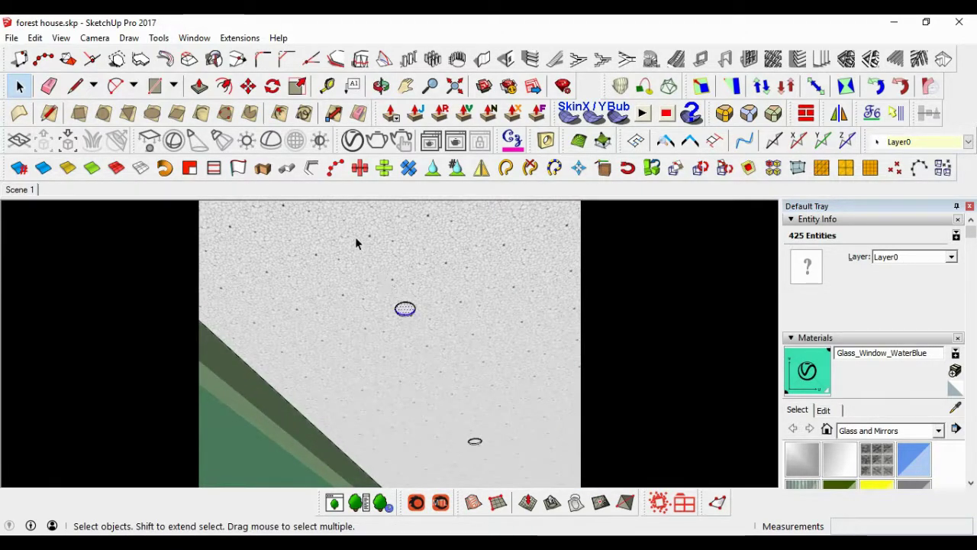
pyautogui.moveTo(355, 243)
pyautogui.mouseDown(button='middle')
pyautogui.moveTo(405, 310)
pyautogui.moveTo(390, 308)
pyautogui.moveTo(397, 277)
pyautogui.moveTo(337, 252)
pyautogui.moveTo(410, 282)
pyautogui.moveTo(428, 343)
pyautogui.moveTo(404, 339)
pyautogui.moveTo(396, 324)
pyautogui.moveTo(445, 343)
pyautogui.moveTo(419, 372)
pyautogui.moveTo(425, 343)
pyautogui.moveTo(405, 224)
pyautogui.moveTo(436, 323)
pyautogui.moveTo(426, 330)
pyautogui.mouseUp(button='middle')
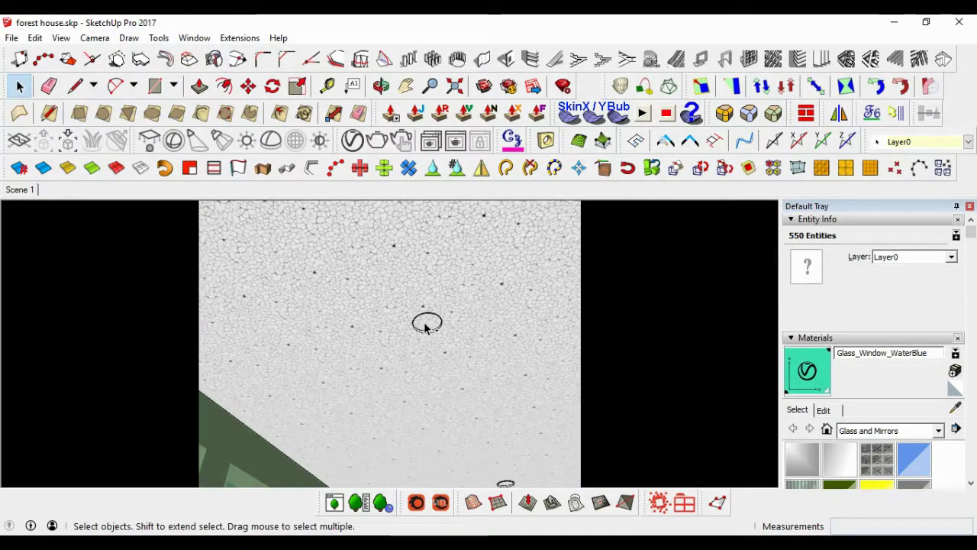
pyautogui.moveTo(335, 258)
pyautogui.mouseDown(button='middle')
pyautogui.moveTo(356, 231)
pyautogui.moveTo(409, 356)
pyautogui.mouseUp(button='middle')
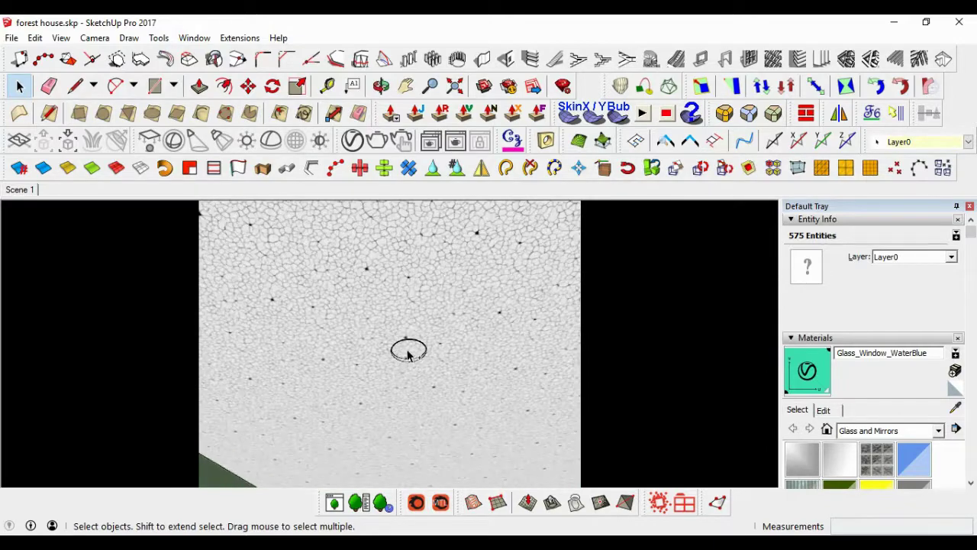
pyautogui.moveTo(353, 285)
pyautogui.mouseDown(button='middle')
pyautogui.moveTo(399, 275)
pyautogui.moveTo(428, 371)
pyautogui.moveTo(403, 347)
pyautogui.mouseUp(button='middle')
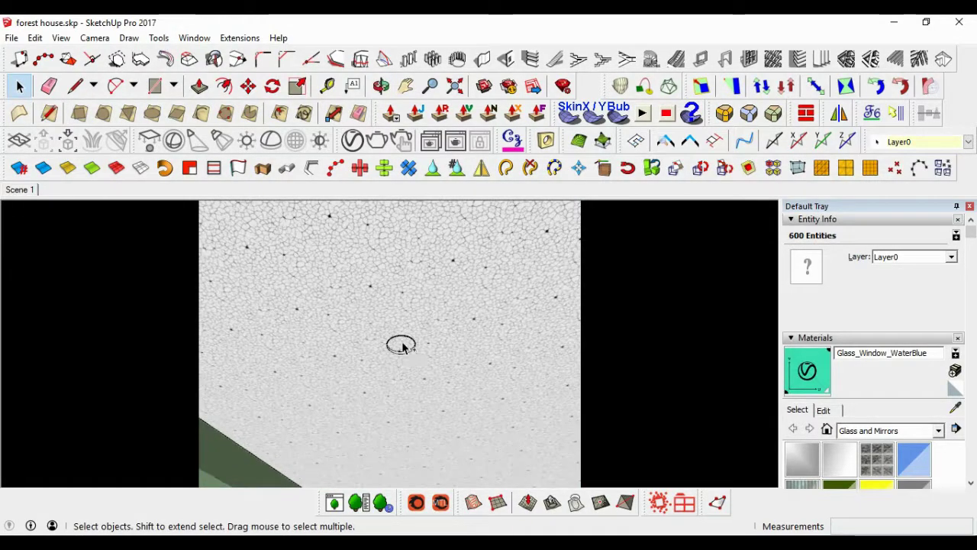
pyautogui.moveTo(399, 298)
pyautogui.mouseDown(button='middle')
pyautogui.moveTo(435, 334)
pyautogui.moveTo(373, 321)
pyautogui.moveTo(418, 305)
pyautogui.moveTo(381, 290)
pyautogui.moveTo(320, 211)
pyautogui.moveTo(384, 307)
pyautogui.moveTo(372, 297)
pyautogui.mouseUp(button='middle')
pyautogui.moveTo(325, 234)
pyautogui.mouseDown(button='middle')
pyautogui.moveTo(433, 320)
pyautogui.moveTo(376, 317)
pyautogui.mouseUp(button='middle')
pyautogui.moveTo(374, 313)
pyautogui.mouseDown(button='middle')
pyautogui.moveTo(443, 375)
pyautogui.moveTo(397, 300)
pyautogui.moveTo(405, 286)
pyautogui.moveTo(374, 275)
pyautogui.moveTo(333, 200)
pyautogui.moveTo(374, 274)
pyautogui.moveTo(402, 244)
pyautogui.moveTo(403, 259)
pyautogui.moveTo(408, 236)
pyautogui.moveTo(394, 269)
pyautogui.moveTo(387, 242)
pyautogui.moveTo(387, 257)
pyautogui.moveTo(431, 303)
pyautogui.moveTo(421, 334)
pyautogui.moveTo(440, 357)
pyautogui.mouseUp(button='middle')
pyautogui.keyDown('ctrl'); pyautogui.doubleClick(398, 359); pyautogui.keyUp('ctrl')
pyautogui.keyDown('ctrl'); pyautogui.doubleClick(405, 288); pyautogui.keyUp('ctrl')
pyautogui.keyDown('ctrl'); pyautogui.doubleClick(408, 235); pyautogui.keyUp('ctrl')
pyautogui.keyDown('ctrl'); pyautogui.doubleClick(387, 257); pyautogui.keyUp('ctrl')
pyautogui.keyDown('ctrl'); pyautogui.doubleClick(421, 334); pyautogui.keyUp('ctrl')
pyautogui.keyDown('ctrl'); pyautogui.doubleClick(436, 348); pyautogui.keyUp('ctrl')
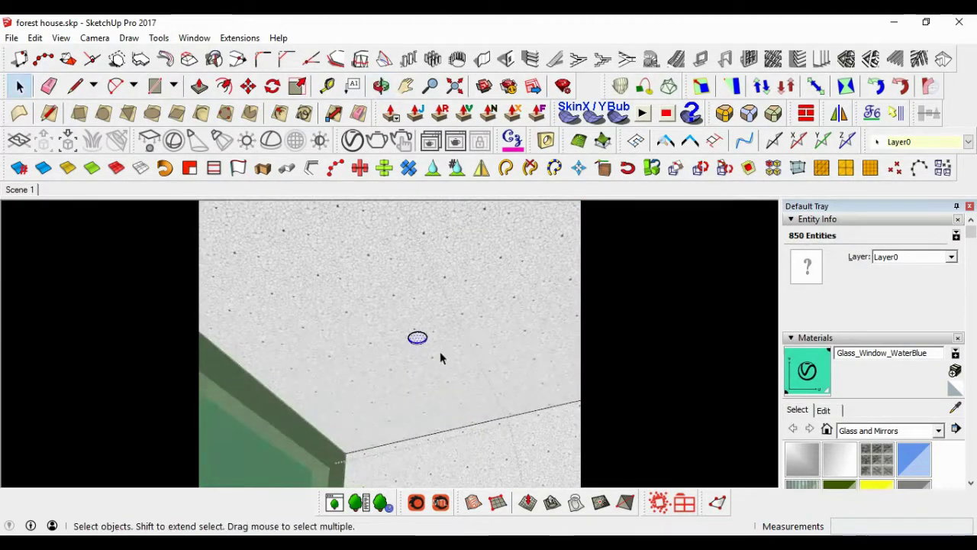
pyautogui.scroll(3, 417, 337)
pyautogui.rightClick(417, 338)
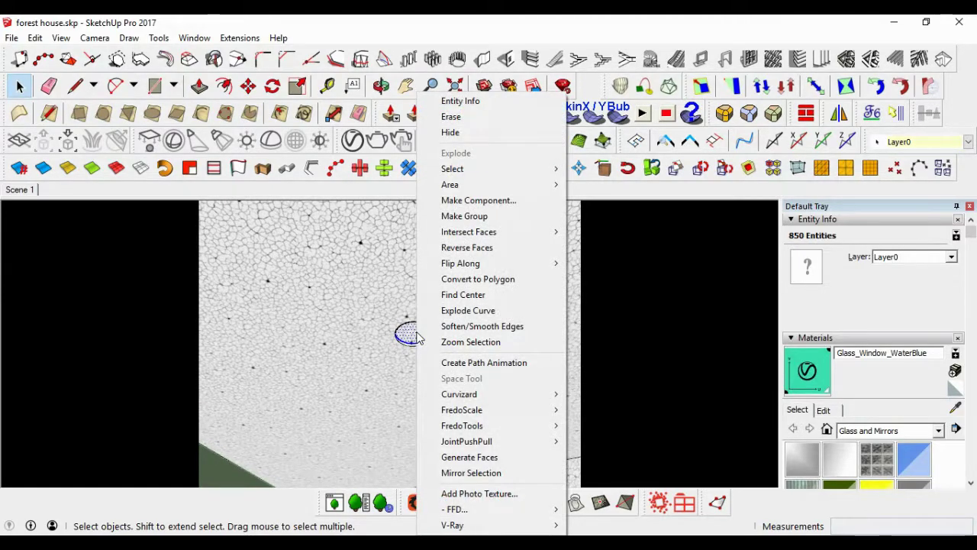
pyautogui.click(482, 220)
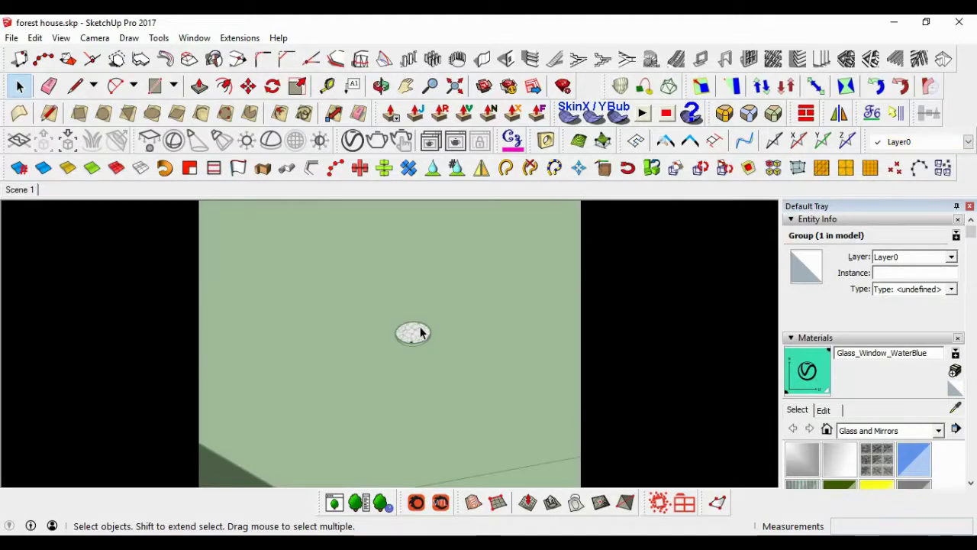
pyautogui.moveTo(420, 332); pyautogui.dragTo(502, 323, button='middle')
pyautogui.scroll(3, 527, 329)
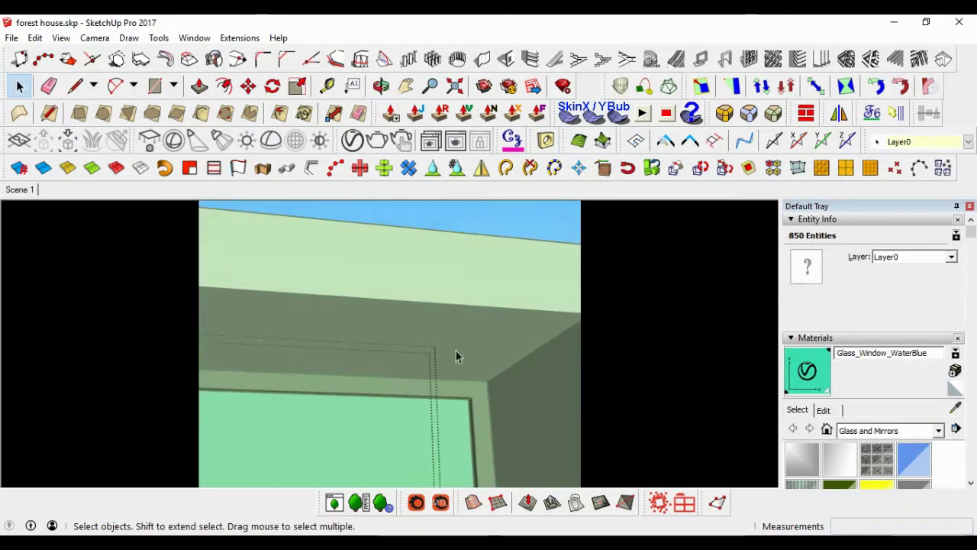
pyautogui.moveTo(455, 355)
pyautogui.mouseDown(button='middle')
pyautogui.moveTo(527, 321)
pyautogui.moveTo(495, 385)
pyautogui.moveTo(333, 365)
pyautogui.moveTo(478, 338)
pyautogui.moveTo(421, 373)
pyautogui.mouseUp(button='middle')
pyautogui.scroll(3, 520, 321)
pyautogui.scroll(-5, 495, 384)
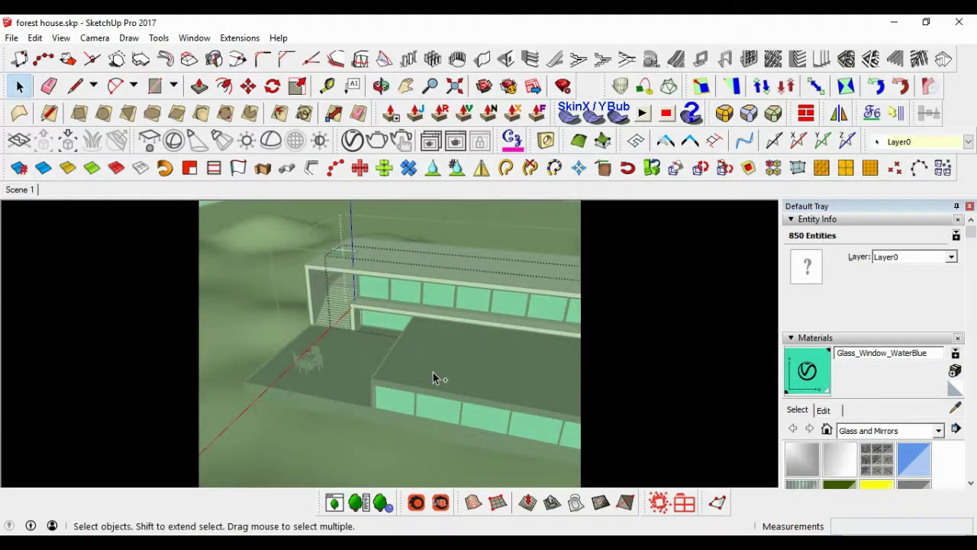
pyautogui.press('b')
pyautogui.press('m')
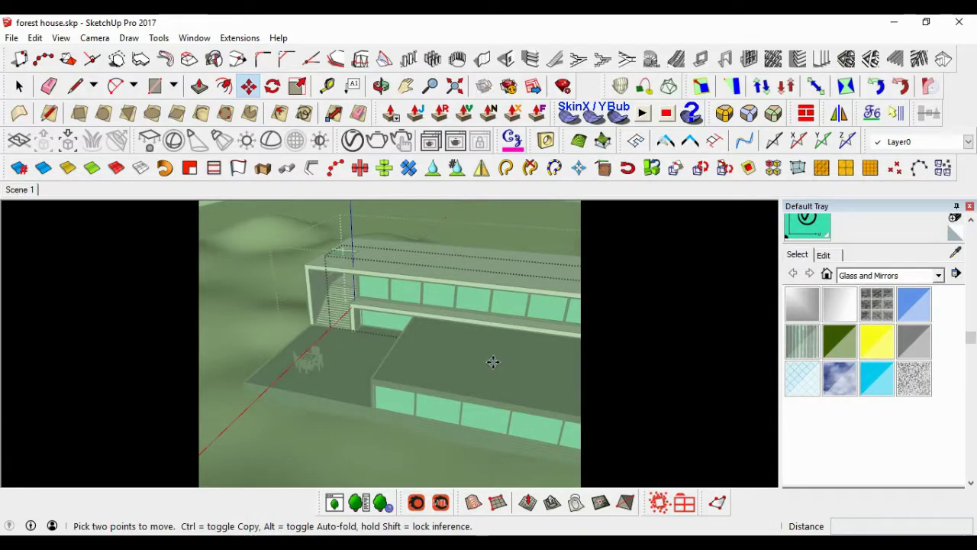
pyautogui.moveTo(411, 432)
pyautogui.mouseDown(button='middle')
pyautogui.moveTo(460, 447)
pyautogui.moveTo(487, 440)
pyautogui.mouseUp(button='middle')
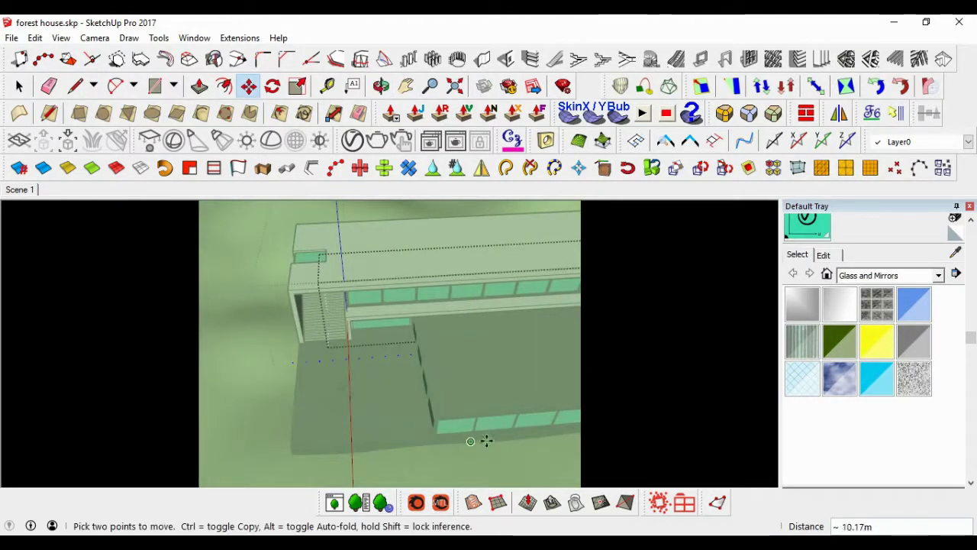
pyautogui.press('space')
# Switch the Materials browser to the Colors category
pyautogui.scroll(3, 503, 307)
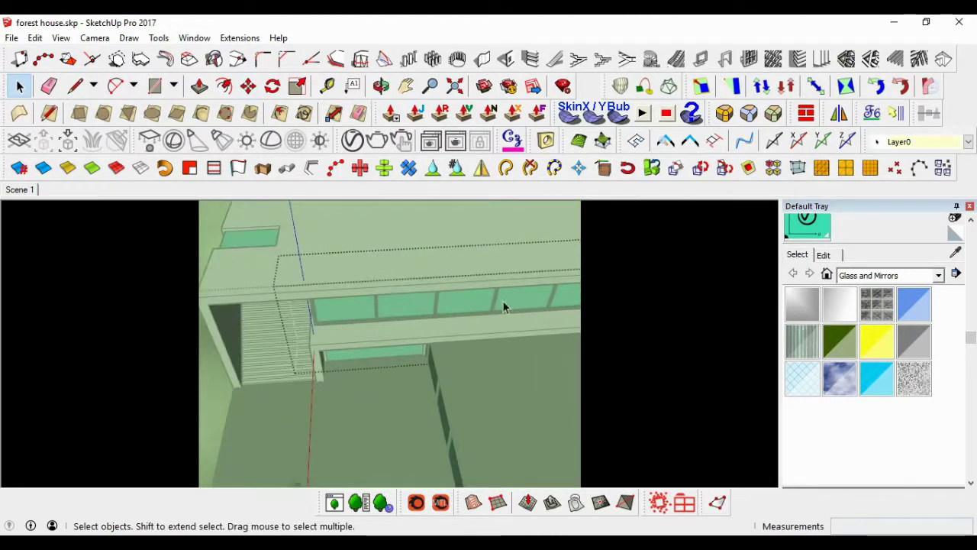
pyautogui.click(878, 276)
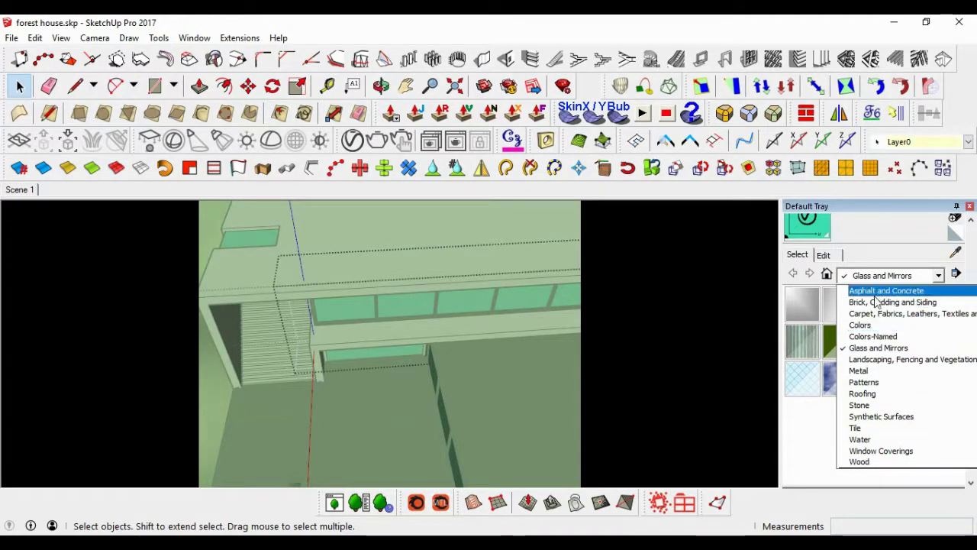
pyautogui.click(876, 282)
pyautogui.click(865, 278)
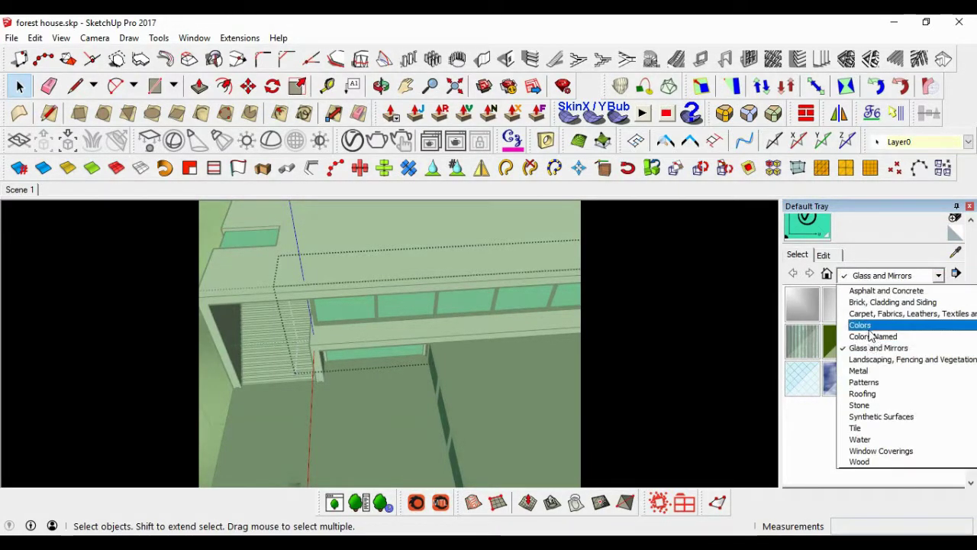
pyautogui.scroll(1, 863, 325)
pyautogui.click(868, 353)
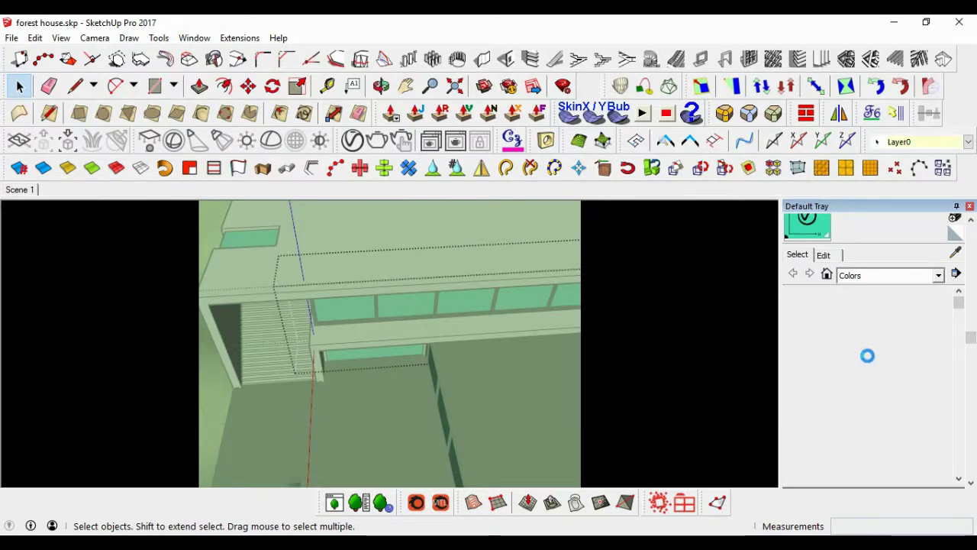
# Orbit and zoom to look up under the overhang at the beam, posts and wall
pyautogui.scroll(-3, 867, 386)
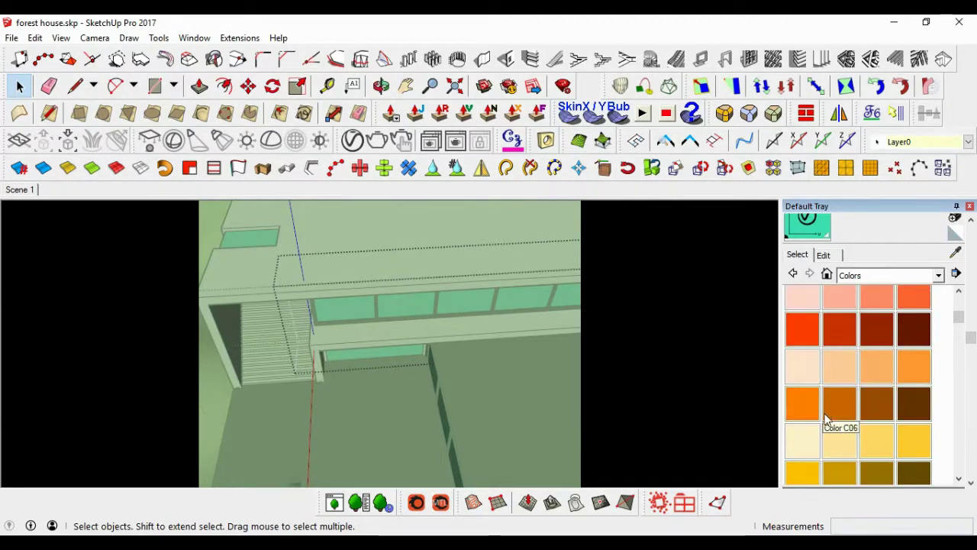
pyautogui.moveTo(579, 366)
pyautogui.mouseDown(button='middle')
pyautogui.moveTo(585, 285)
pyautogui.moveTo(653, 218)
pyautogui.moveTo(327, 211)
pyautogui.moveTo(356, 223)
pyautogui.moveTo(376, 249)
pyautogui.moveTo(420, 199)
pyautogui.moveTo(453, 358)
pyautogui.mouseUp(button='middle')
pyautogui.scroll(3, 367, 239)
pyautogui.scroll(3, 375, 251)
pyautogui.scroll(2, 420, 207)
pyautogui.scroll(2, 420, 217)
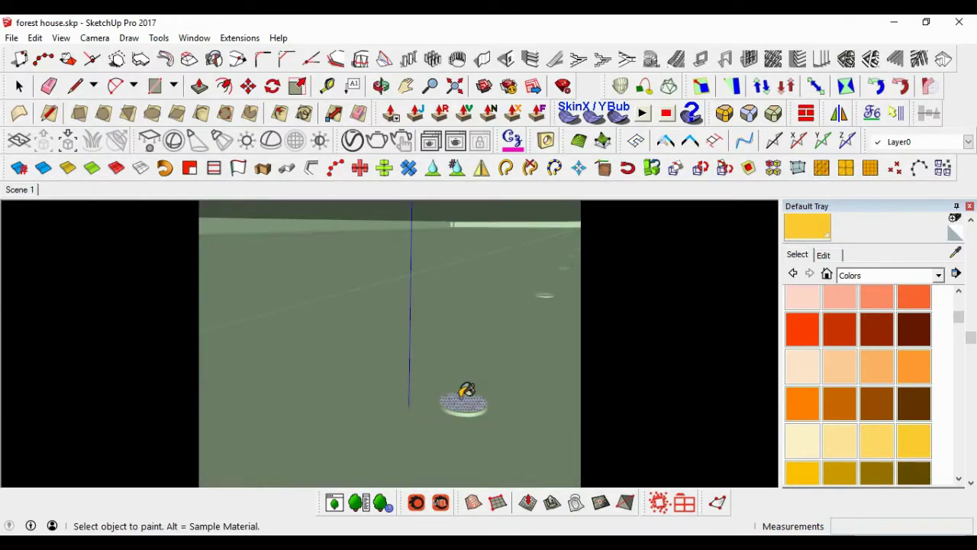
pyautogui.press('space')
pyautogui.moveTo(460, 405)
pyautogui.mouseDown(button='middle')
pyautogui.moveTo(448, 311)
pyautogui.moveTo(391, 282)
pyautogui.moveTo(398, 244)
pyautogui.mouseUp(button='middle')
pyautogui.scroll(3, 387, 290)
pyautogui.scroll(-2, 382, 324)
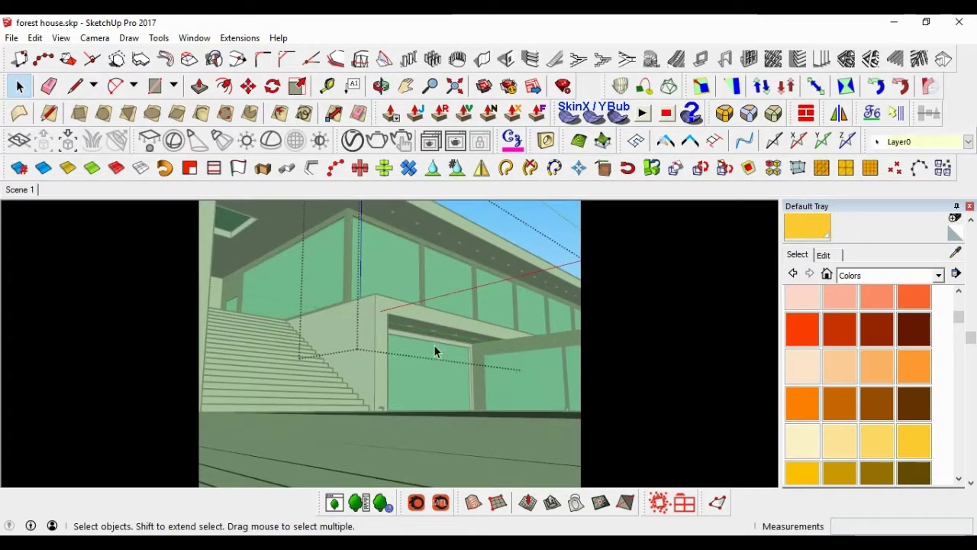
pyautogui.scroll(5, 434, 344)
pyautogui.moveTo(423, 326)
pyautogui.mouseDown(button='middle')
pyautogui.moveTo(414, 299)
pyautogui.moveTo(414, 338)
pyautogui.mouseUp(button='middle')
pyautogui.scroll(1, 413, 344)
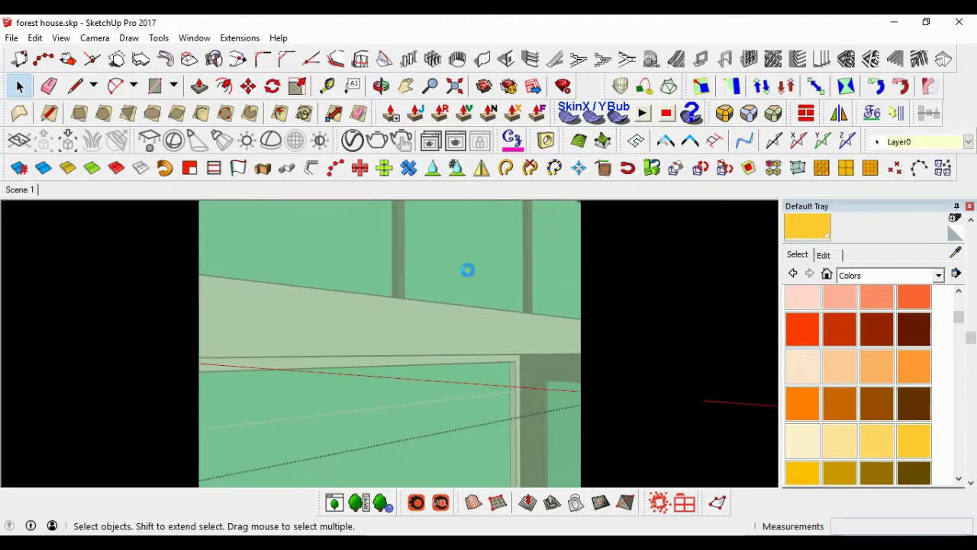
pyautogui.moveTo(449, 311); pyautogui.dragTo(462, 330, button='middle')
pyautogui.scroll(-4, 461, 330)
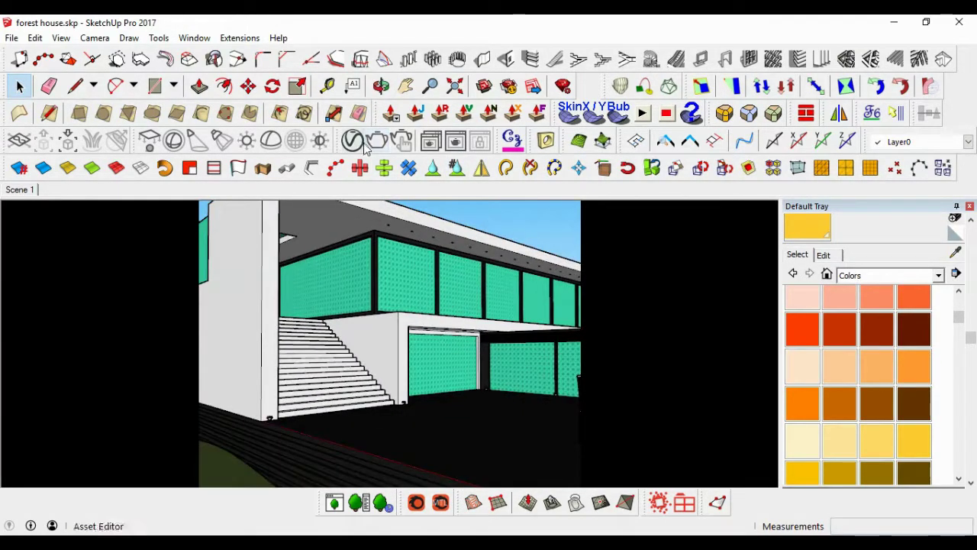
# Give Color D04 a double-sided light yellow Emissive layer at intensity 2
pyautogui.click(363, 145)
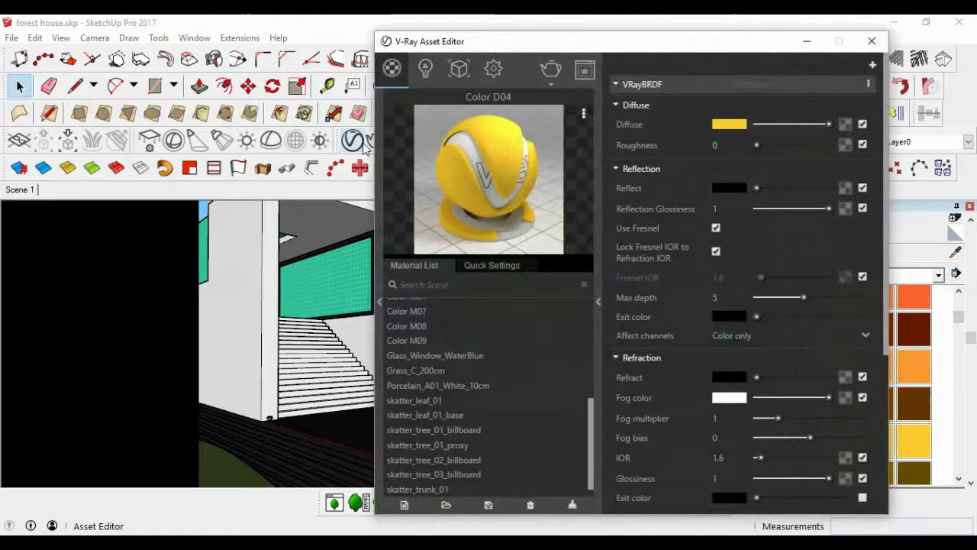
pyautogui.click(873, 65)
pyautogui.click(812, 128)
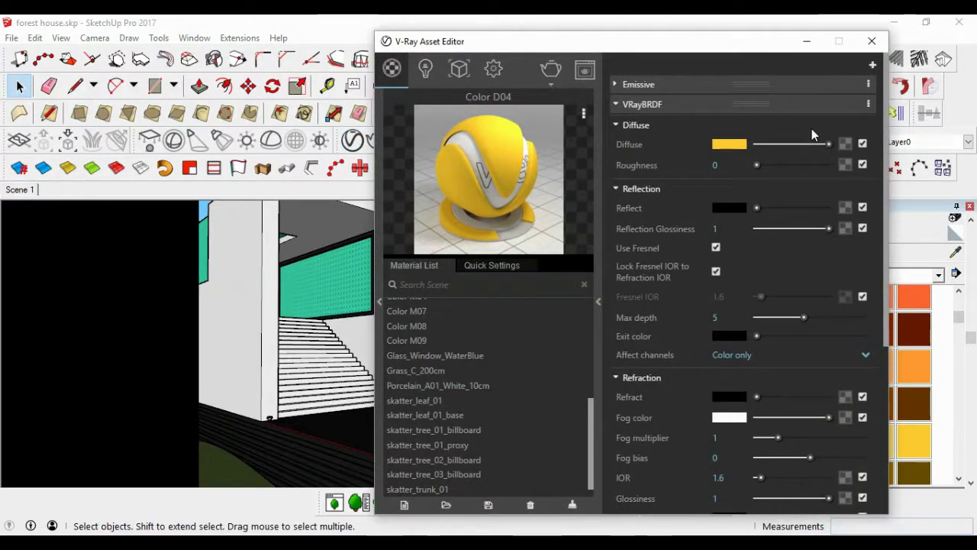
pyautogui.click(634, 102)
pyautogui.click(630, 85)
pyautogui.click(724, 105)
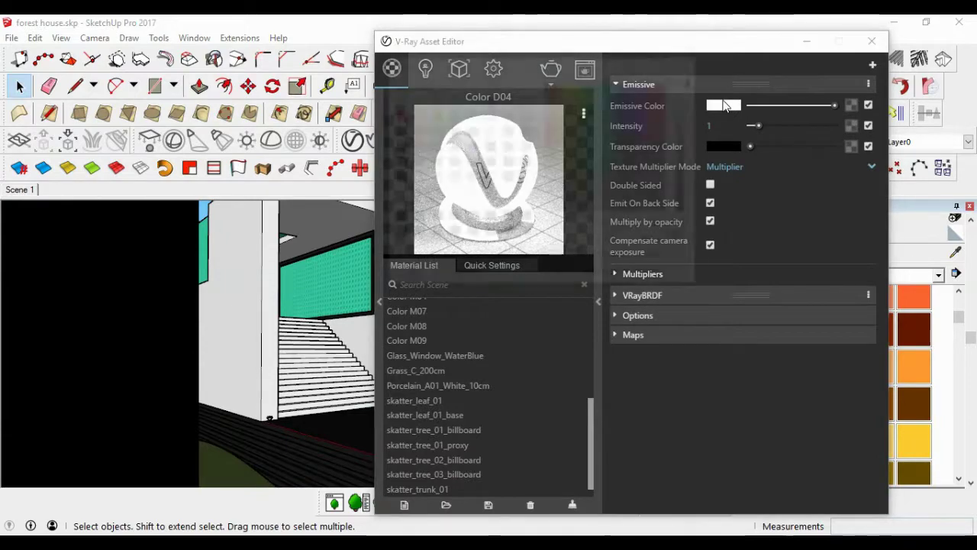
pyautogui.click(416, 100)
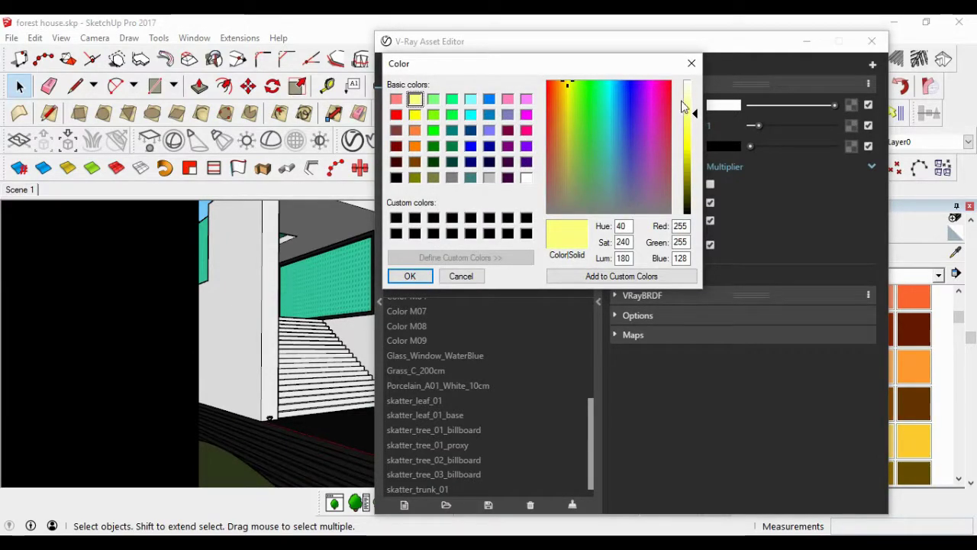
pyautogui.click(423, 280)
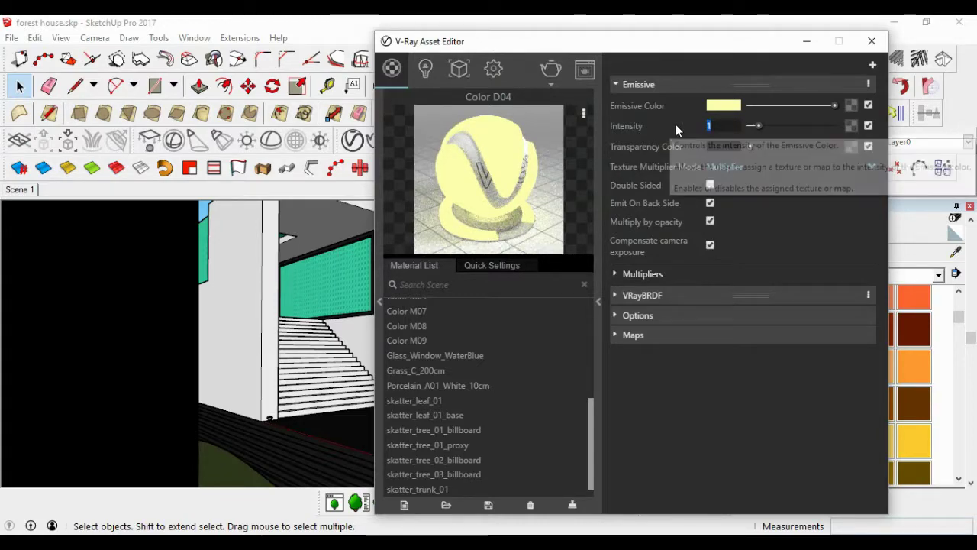
pyautogui.write('2')
pyautogui.press('Return')
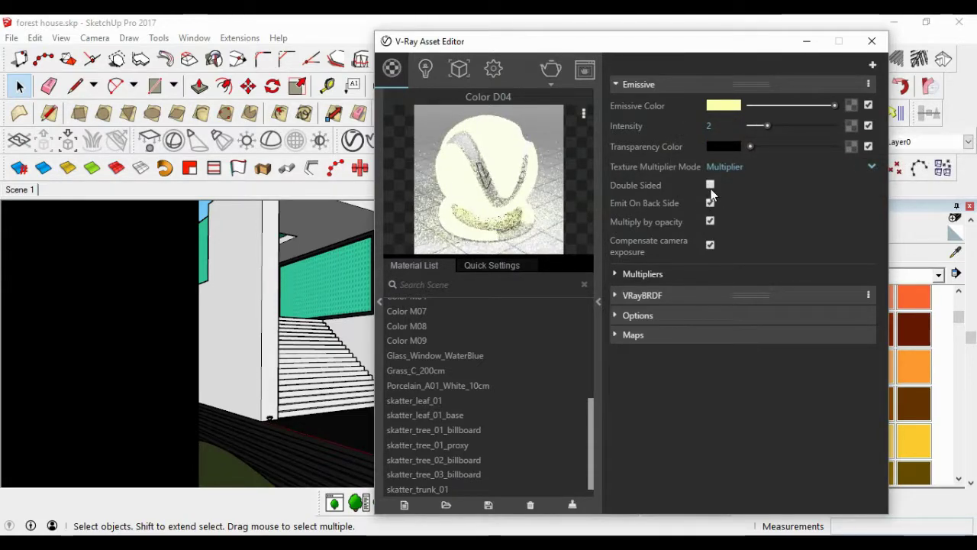
pyautogui.click(711, 185)
# Close the material editor, tilt up to the ceiling and start an IES light using 17.ies
pyautogui.click(808, 42)
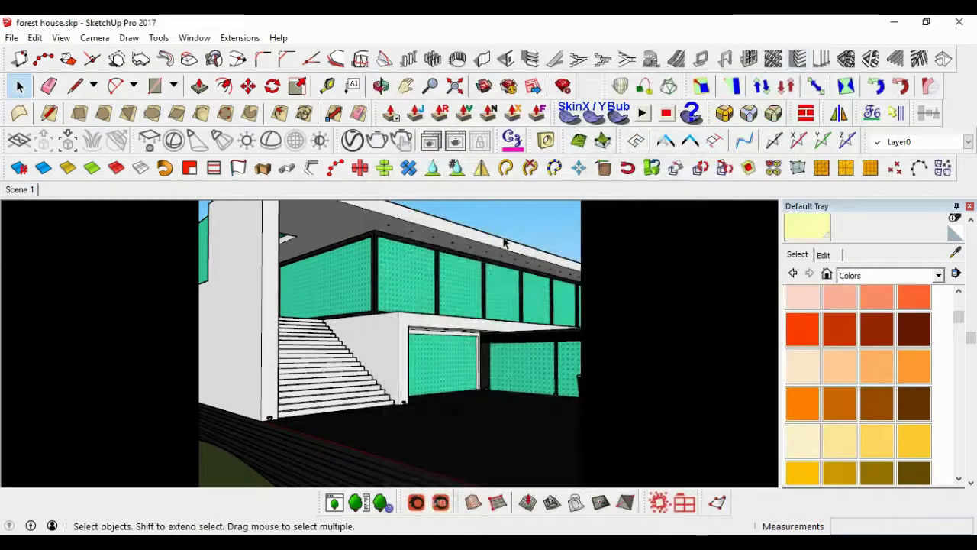
pyautogui.scroll(3, 420, 336)
pyautogui.scroll(2, 388, 283)
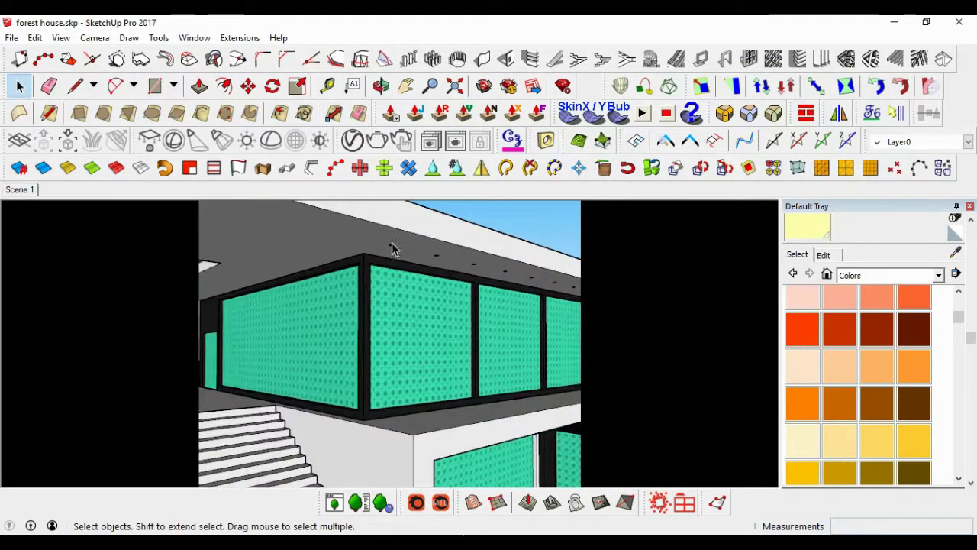
pyautogui.scroll(2, 388, 251)
pyautogui.scroll(2, 386, 248)
pyautogui.moveTo(386, 248)
pyautogui.mouseDown(button='middle')
pyautogui.moveTo(394, 207)
pyautogui.moveTo(344, 191)
pyautogui.mouseUp(button='middle')
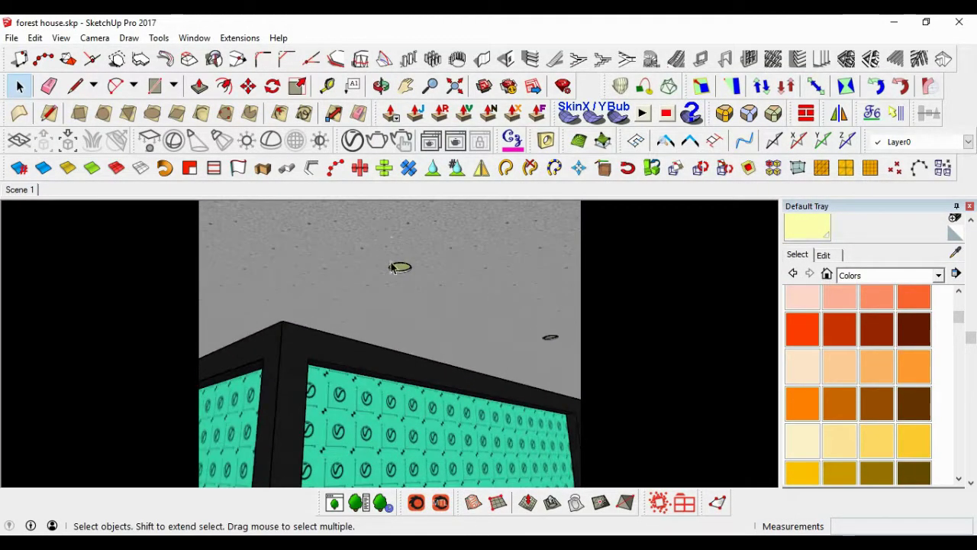
pyautogui.click(221, 140)
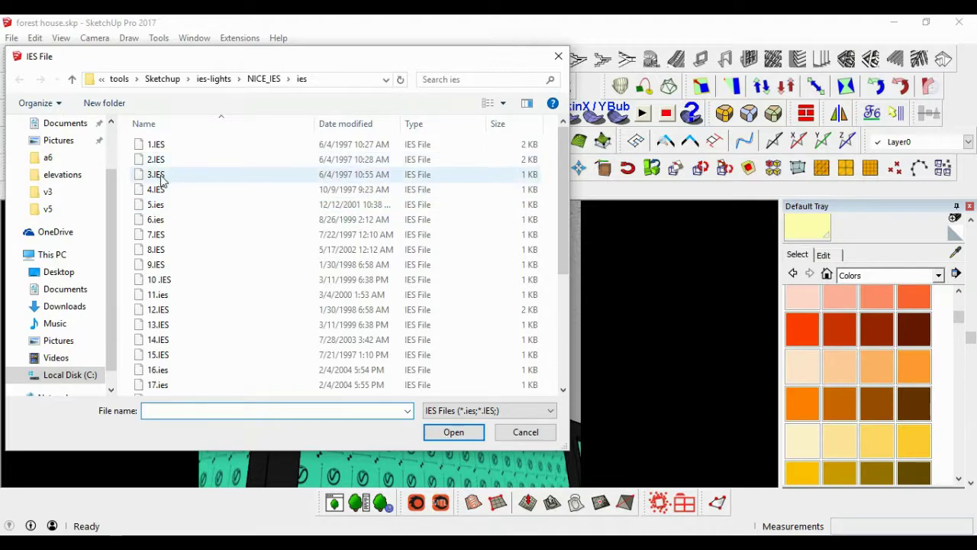
pyautogui.scroll(-2, 174, 146)
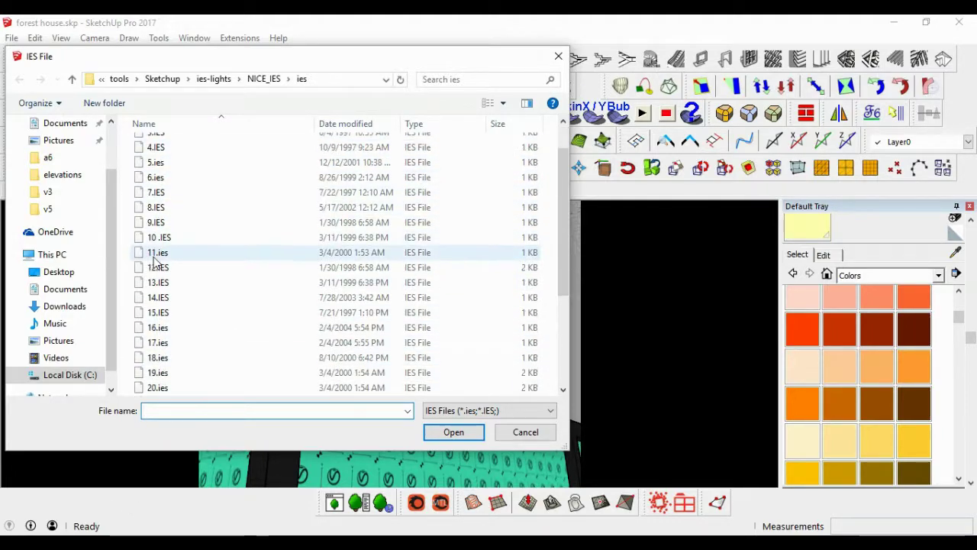
pyautogui.scroll(-2, 158, 255)
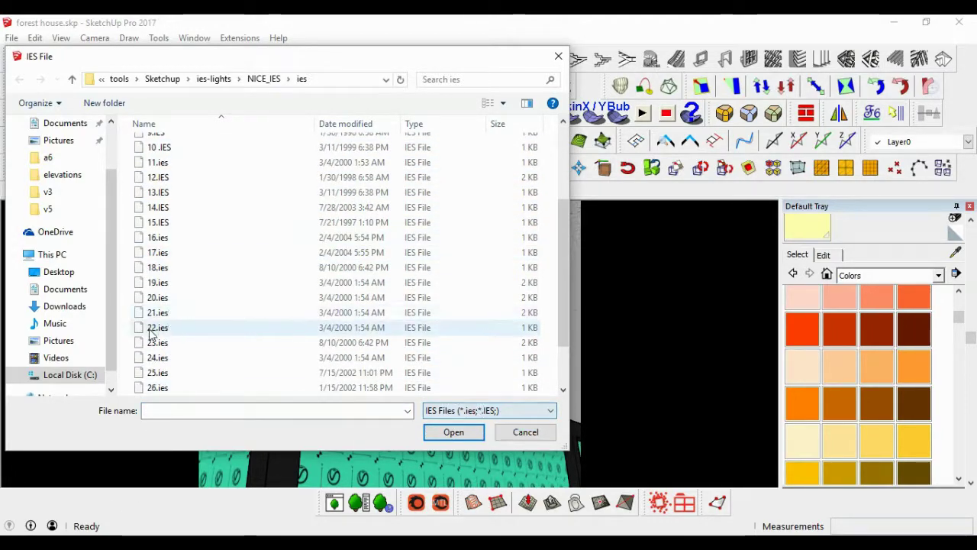
pyautogui.click(157, 252)
# Load the 17.ies profile and place the IES light at a ceiling disc
pyautogui.click(451, 432)
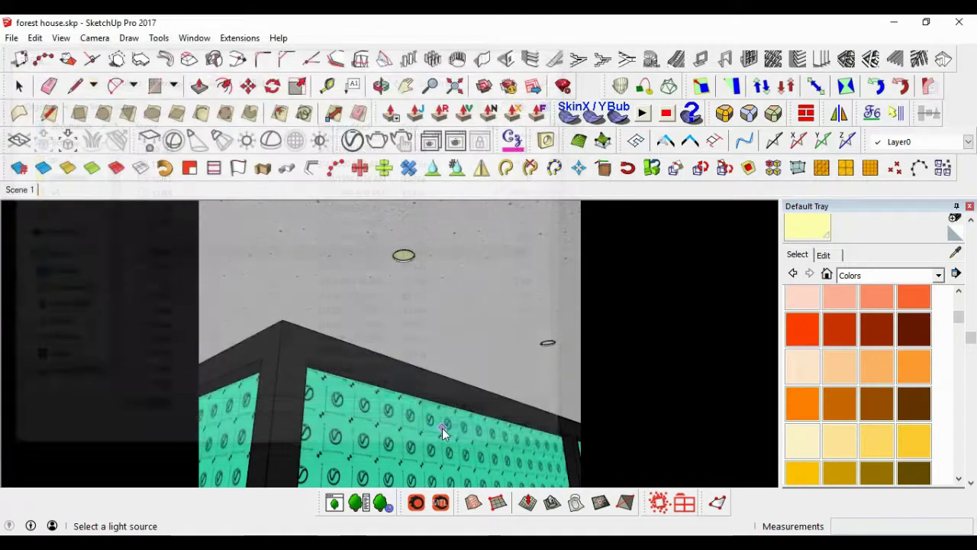
pyautogui.scroll(2, 407, 277)
pyautogui.scroll(2, 407, 258)
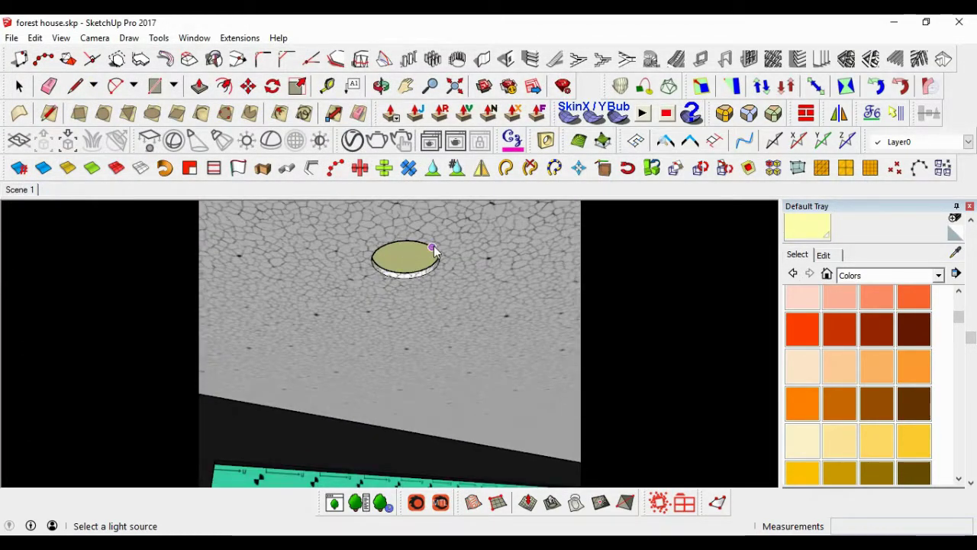
pyautogui.scroll(2, 409, 259)
pyautogui.click(408, 258)
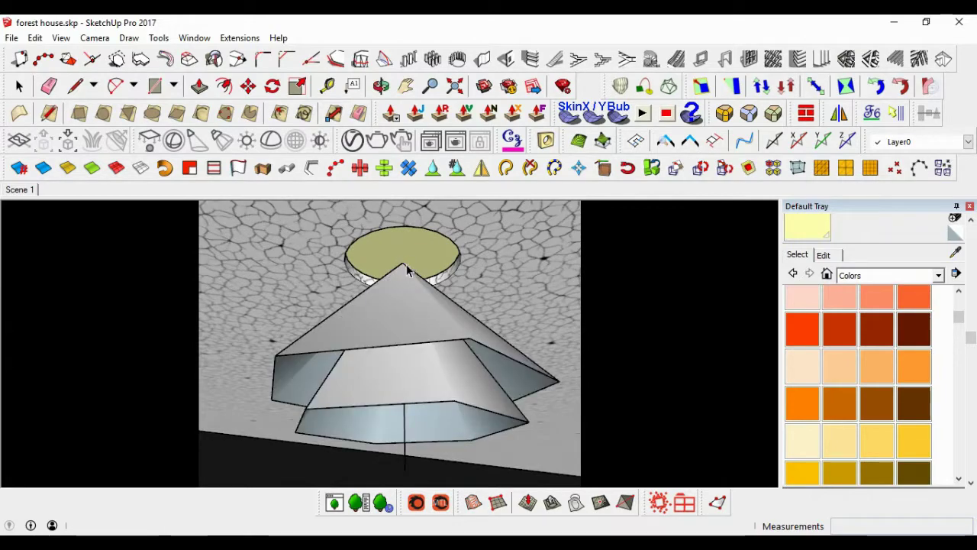
# Select the placed IES light and start copying it from the disc's centre point
pyautogui.moveTo(404, 275)
pyautogui.mouseDown(button='middle')
pyautogui.moveTo(387, 321)
pyautogui.moveTo(359, 290)
pyautogui.mouseUp(button='middle')
pyautogui.click(386, 320)
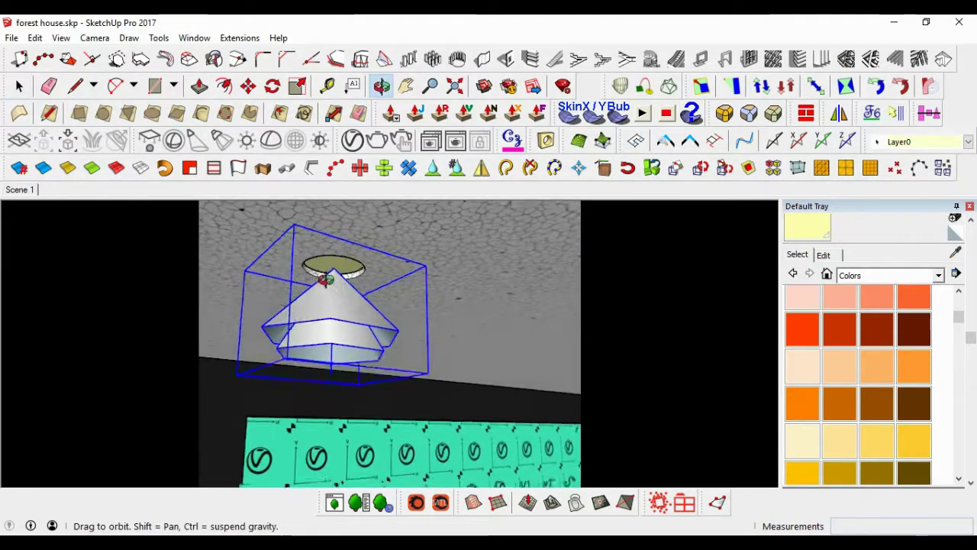
pyautogui.press('m')
pyautogui.scroll(3, 348, 259)
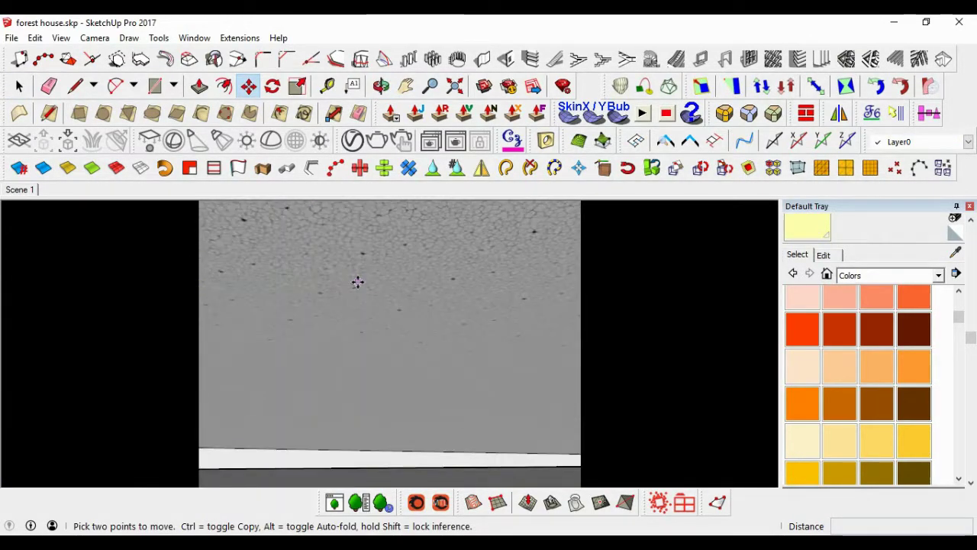
pyautogui.moveTo(364, 288)
pyautogui.mouseDown(button='middle')
pyautogui.moveTo(384, 404)
pyautogui.moveTo(375, 383)
pyautogui.mouseUp(button='middle')
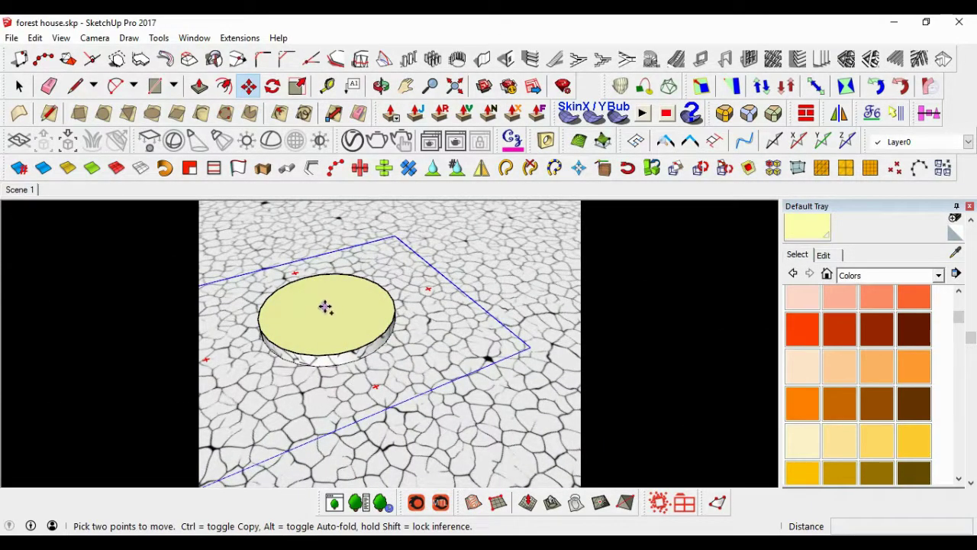
pyautogui.moveTo(326, 304)
pyautogui.mouseDown(button='middle')
pyautogui.moveTo(406, 356)
pyautogui.moveTo(443, 351)
pyautogui.mouseUp(button='middle')
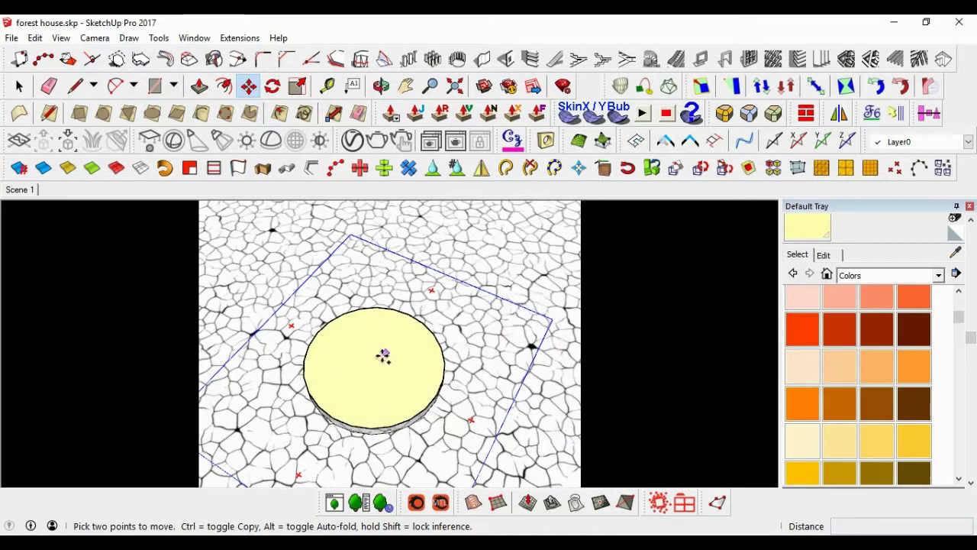
pyautogui.click(375, 362)
# Orbit and zoom until the cone fixture below the disc is seen from above
pyautogui.moveTo(506, 247); pyautogui.dragTo(463, 271, button='middle')
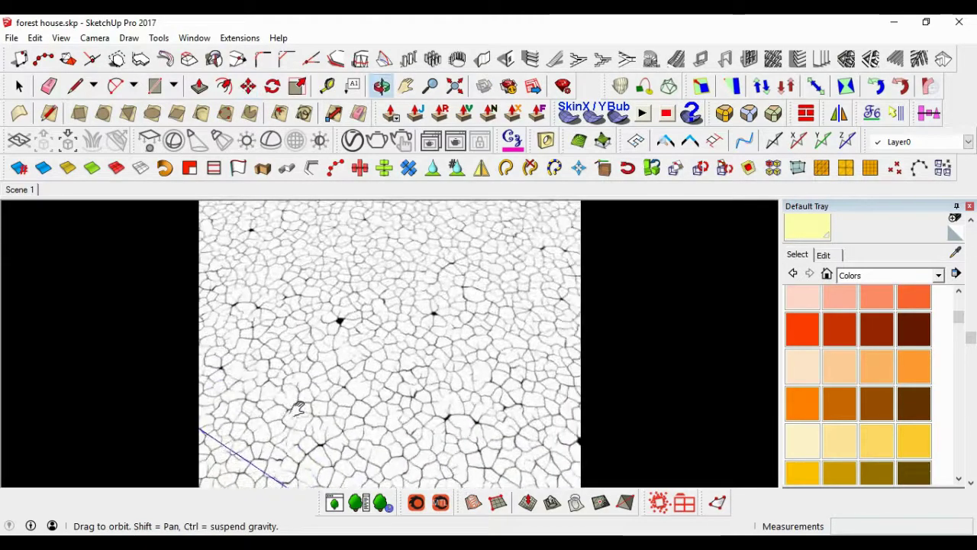
pyautogui.moveTo(369, 377)
pyautogui.mouseDown(button='middle')
pyautogui.moveTo(463, 301)
pyautogui.moveTo(460, 282)
pyautogui.moveTo(400, 337)
pyautogui.moveTo(438, 318)
pyautogui.moveTo(489, 380)
pyautogui.moveTo(466, 323)
pyautogui.mouseUp(button='middle')
pyautogui.scroll(2, 406, 332)
pyautogui.scroll(3, 410, 316)
pyautogui.scroll(2, 410, 316)
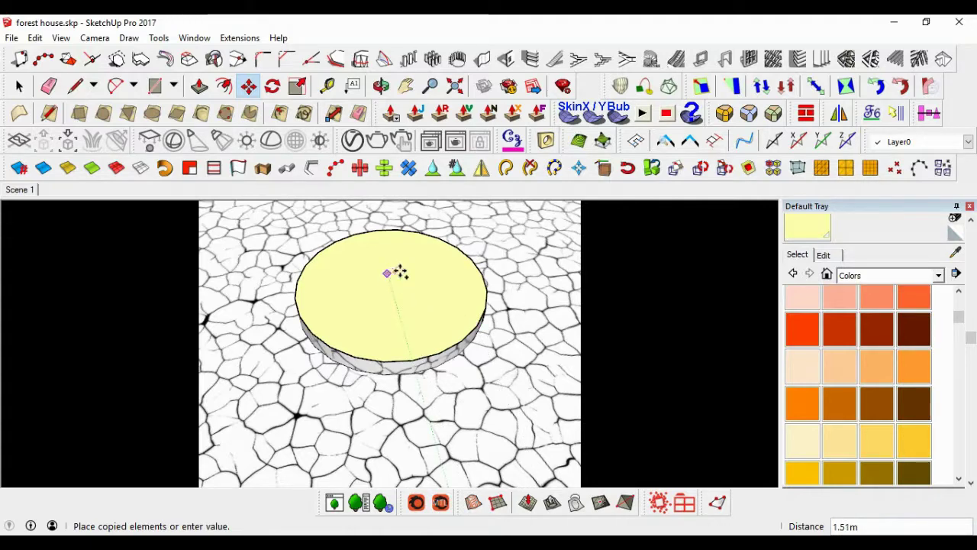
pyautogui.moveTo(396, 273)
pyautogui.mouseDown(button='middle')
pyautogui.moveTo(295, 312)
pyautogui.moveTo(450, 262)
pyautogui.mouseUp(button='middle')
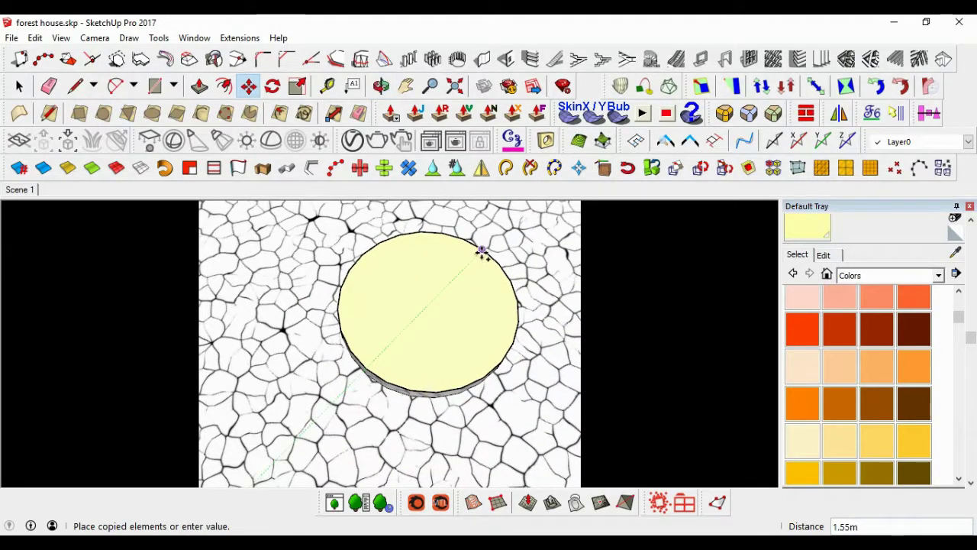
pyautogui.scroll(2, 508, 303)
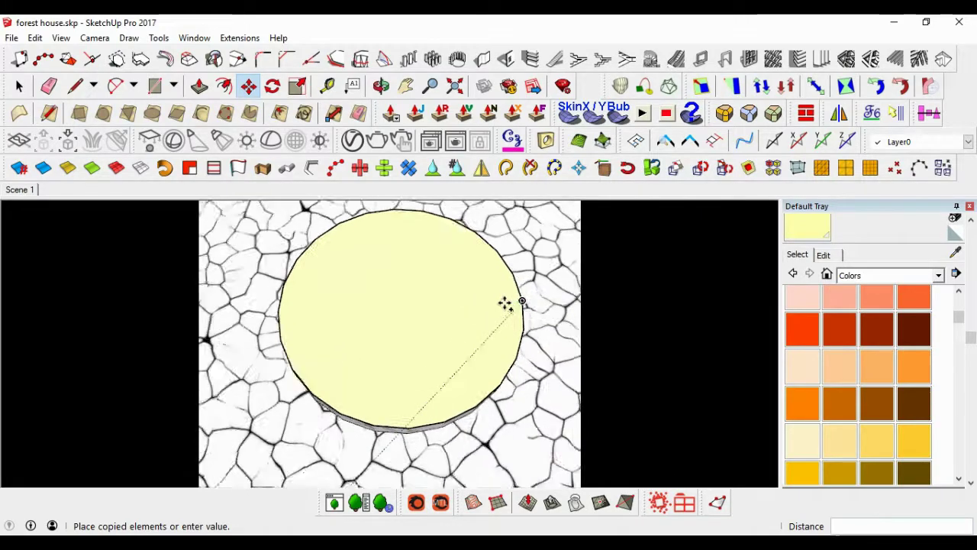
pyautogui.moveTo(506, 303)
pyautogui.mouseDown(button='middle')
pyautogui.moveTo(478, 290)
pyautogui.moveTo(435, 233)
pyautogui.moveTo(479, 285)
pyautogui.mouseUp(button='middle')
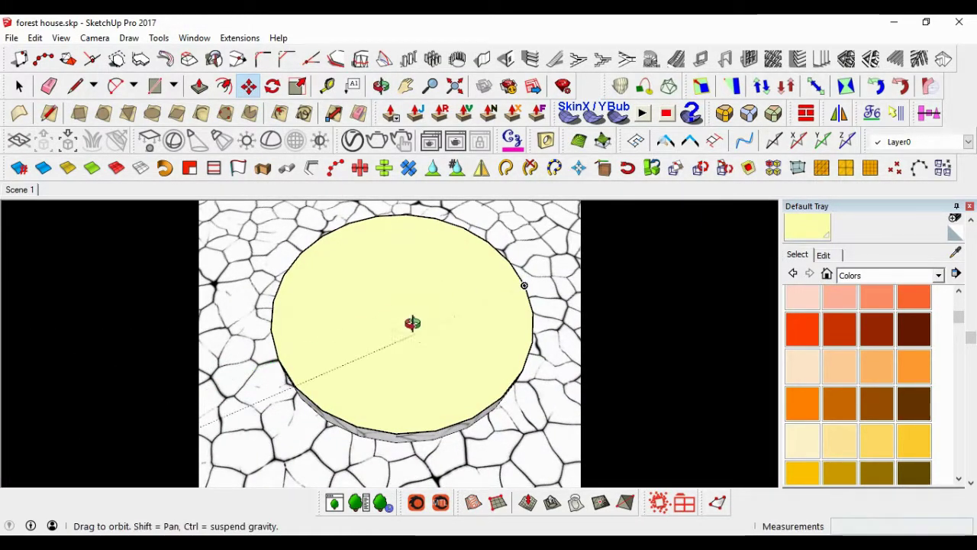
pyautogui.moveTo(412, 323)
pyautogui.mouseDown(button='middle')
pyautogui.moveTo(425, 290)
pyautogui.moveTo(427, 197)
pyautogui.moveTo(404, 295)
pyautogui.moveTo(395, 408)
pyautogui.moveTo(415, 338)
pyautogui.mouseUp(button='middle')
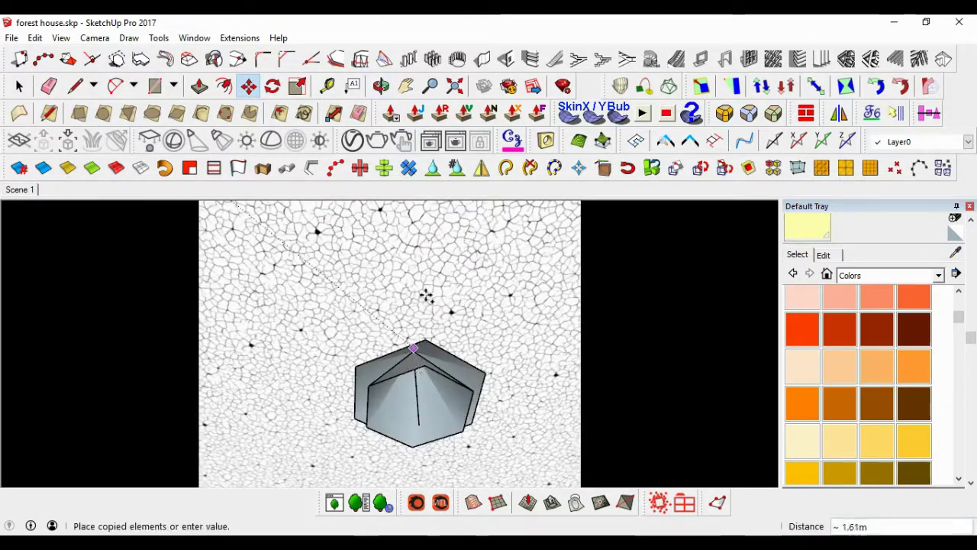
pyautogui.moveTo(426, 296)
pyautogui.mouseDown(button='middle')
pyautogui.moveTo(403, 349)
pyautogui.moveTo(436, 408)
pyautogui.mouseUp(button='middle')
pyautogui.scroll(3, 421, 384)
pyautogui.scroll(2, 425, 368)
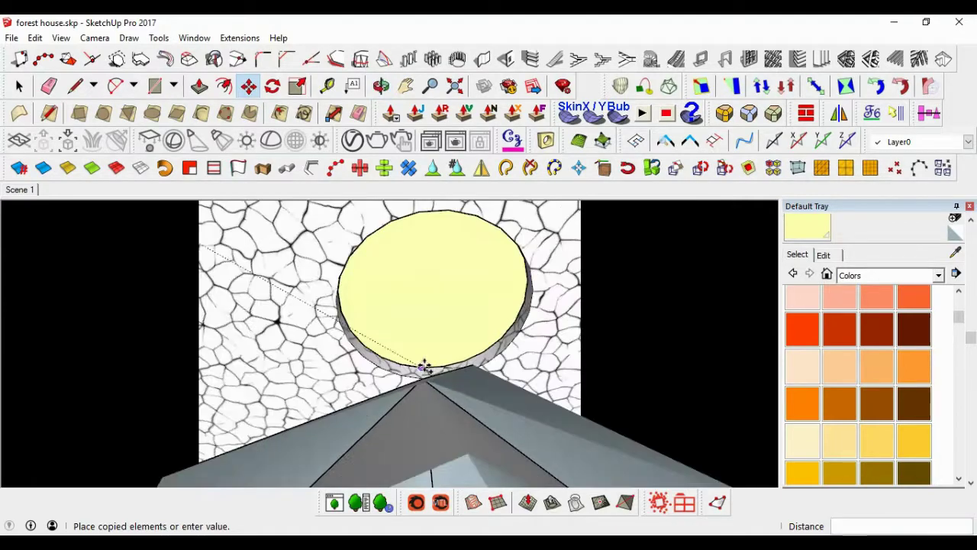
pyautogui.moveTo(425, 368)
pyautogui.mouseDown(button='middle')
pyautogui.moveTo(432, 295)
pyautogui.moveTo(479, 345)
pyautogui.mouseUp(button='middle')
pyautogui.write('30')
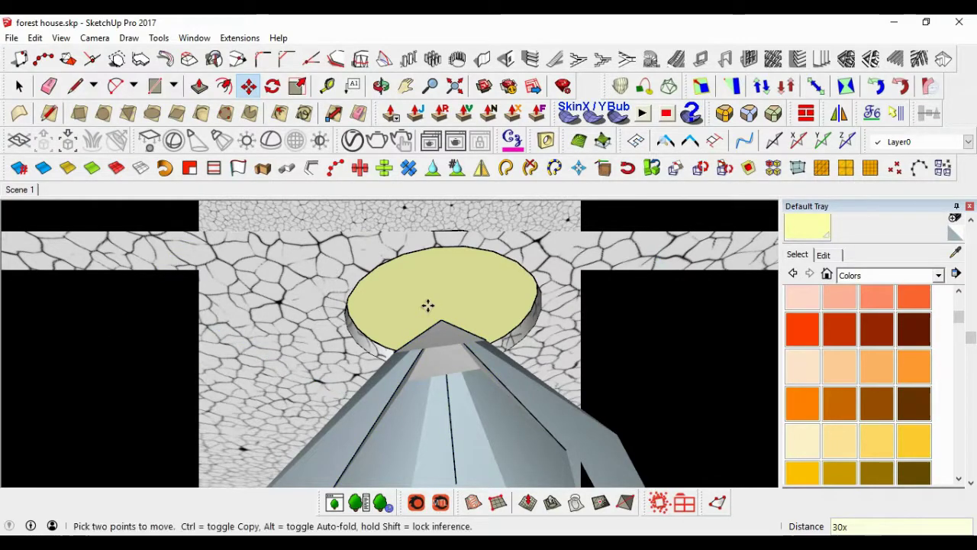
# Finish placing the light copy and orbit around the house toward the roof lights
pyautogui.press('Return')
pyautogui.press('space')
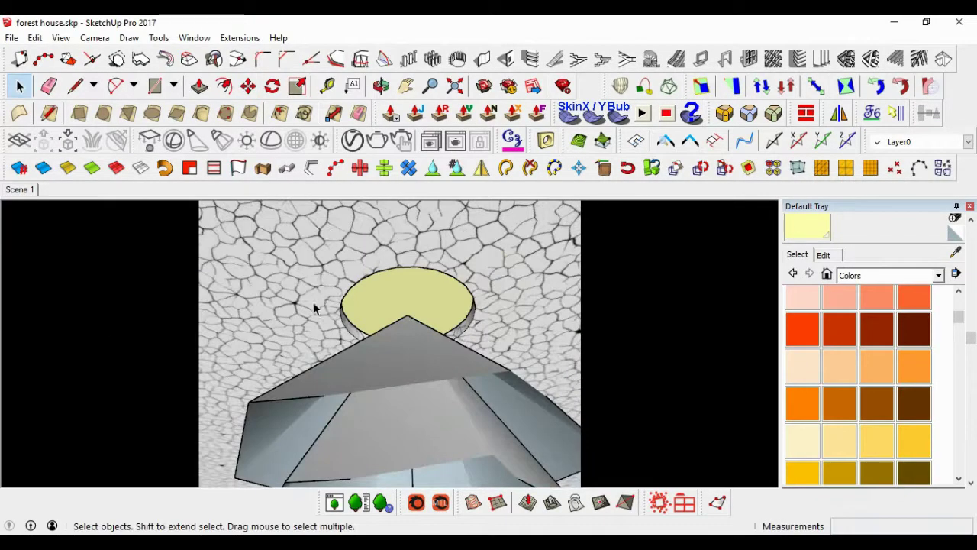
pyautogui.moveTo(316, 306)
pyautogui.mouseDown(button='middle')
pyautogui.moveTo(251, 312)
pyautogui.moveTo(282, 402)
pyautogui.moveTo(127, 211)
pyautogui.moveTo(406, 270)
pyautogui.moveTo(465, 313)
pyautogui.moveTo(510, 533)
pyautogui.moveTo(545, 473)
pyautogui.moveTo(513, 427)
pyautogui.moveTo(513, 410)
pyautogui.moveTo(364, 402)
pyautogui.moveTo(401, 393)
pyautogui.moveTo(327, 389)
pyautogui.moveTo(321, 410)
pyautogui.moveTo(408, 386)
pyautogui.moveTo(367, 389)
pyautogui.moveTo(371, 366)
pyautogui.moveTo(506, 395)
pyautogui.moveTo(396, 353)
pyautogui.moveTo(493, 356)
pyautogui.moveTo(560, 343)
pyautogui.moveTo(366, 343)
pyautogui.moveTo(593, 339)
pyautogui.moveTo(458, 344)
pyautogui.moveTo(371, 366)
pyautogui.moveTo(585, 334)
pyautogui.moveTo(383, 340)
pyautogui.mouseUp(button='middle')
pyautogui.press('space')
pyautogui.scroll(3, 384, 340)
pyautogui.scroll(3, 292, 330)
pyautogui.scroll(2, 286, 306)
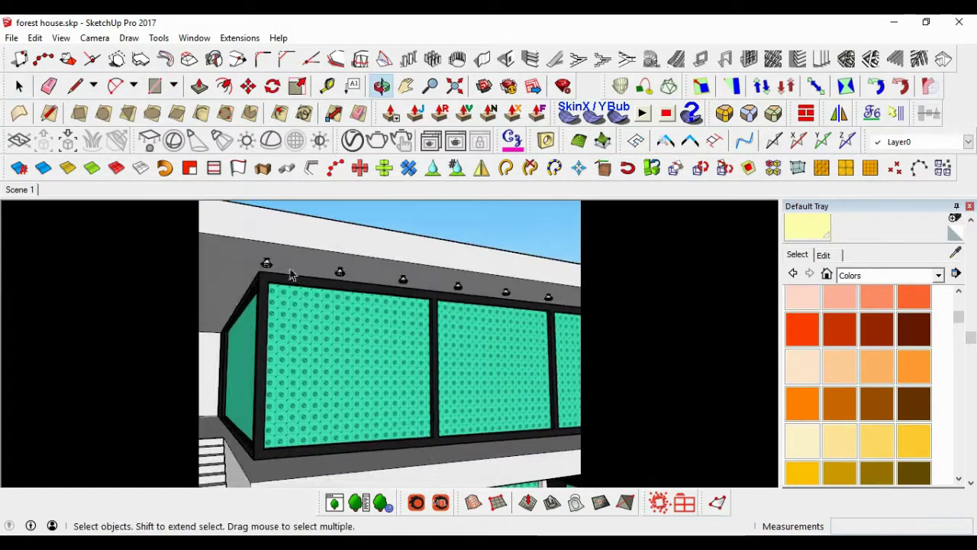
pyautogui.scroll(2, 273, 269)
pyautogui.scroll(1, 273, 269)
# Copy a roof light fixture over to the first yellow soffit disc
pyautogui.press('m')
pyautogui.scroll(2, 275, 271)
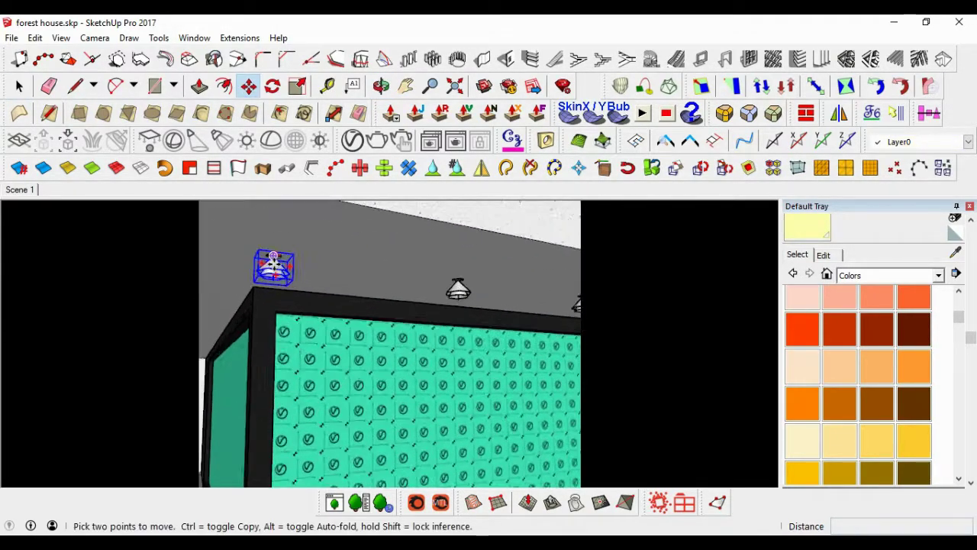
pyautogui.scroll(2, 274, 267)
pyautogui.scroll(2, 279, 263)
pyautogui.scroll(2, 283, 235)
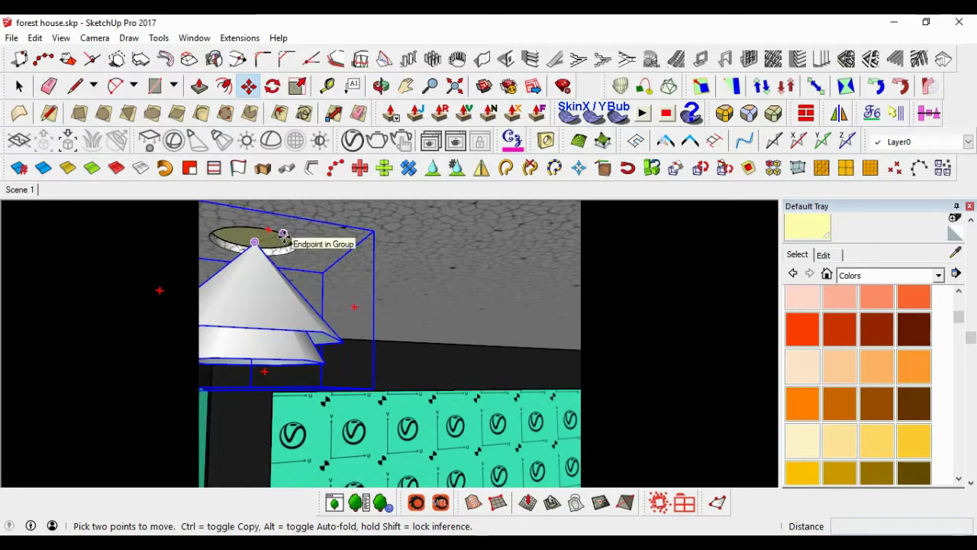
pyautogui.press('ctrl')
pyautogui.click(283, 234)
pyautogui.scroll(-3, 293, 286)
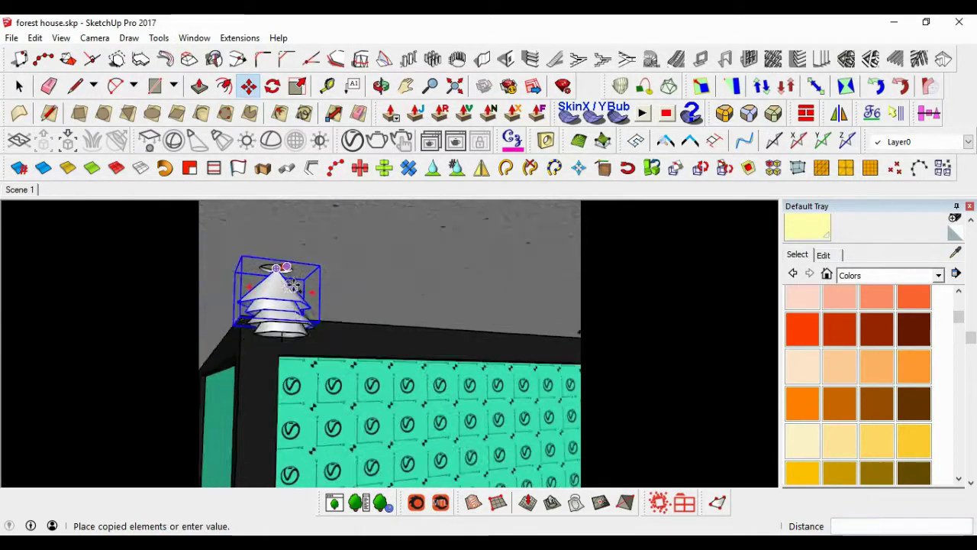
pyautogui.scroll(-3, 349, 406)
pyautogui.moveTo(349, 406); pyautogui.dragTo(317, 211, button='middle')
pyautogui.scroll(3, 316, 298)
pyautogui.scroll(2, 306, 305)
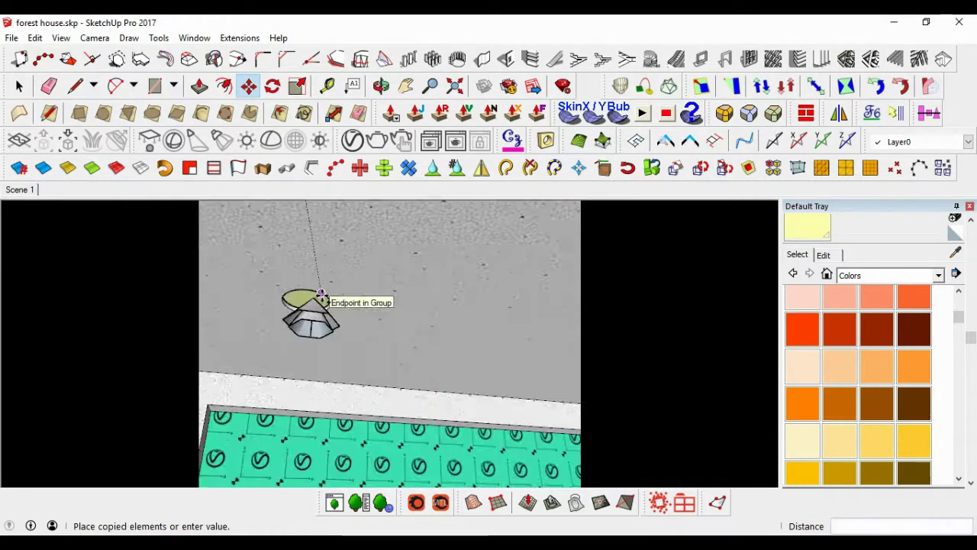
pyautogui.scroll(2, 320, 292)
pyautogui.click(321, 293)
# Reposition the copied fixture so it sits centred under the first disc
pyautogui.scroll(2, 322, 294)
pyautogui.click(336, 300)
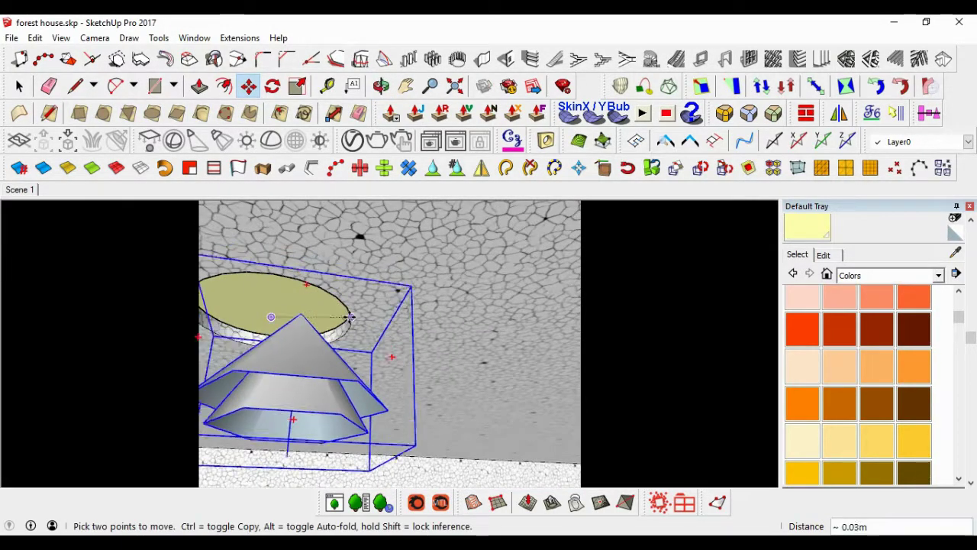
pyautogui.click(351, 325)
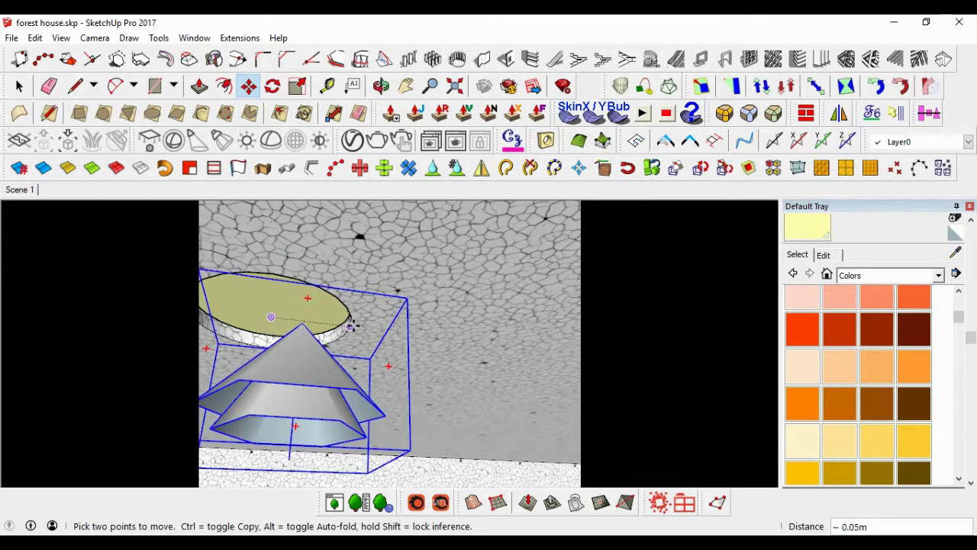
pyautogui.click(282, 284)
pyautogui.moveTo(271, 277)
pyautogui.mouseDown(button='middle')
pyautogui.moveTo(273, 264)
pyautogui.moveTo(417, 284)
pyautogui.mouseUp(button='middle')
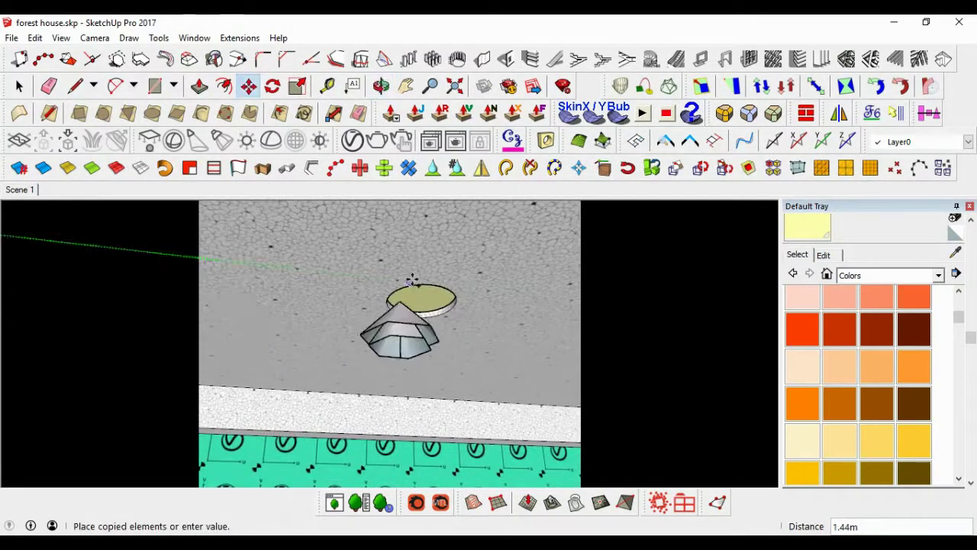
pyautogui.click(433, 284)
pyautogui.write('3')
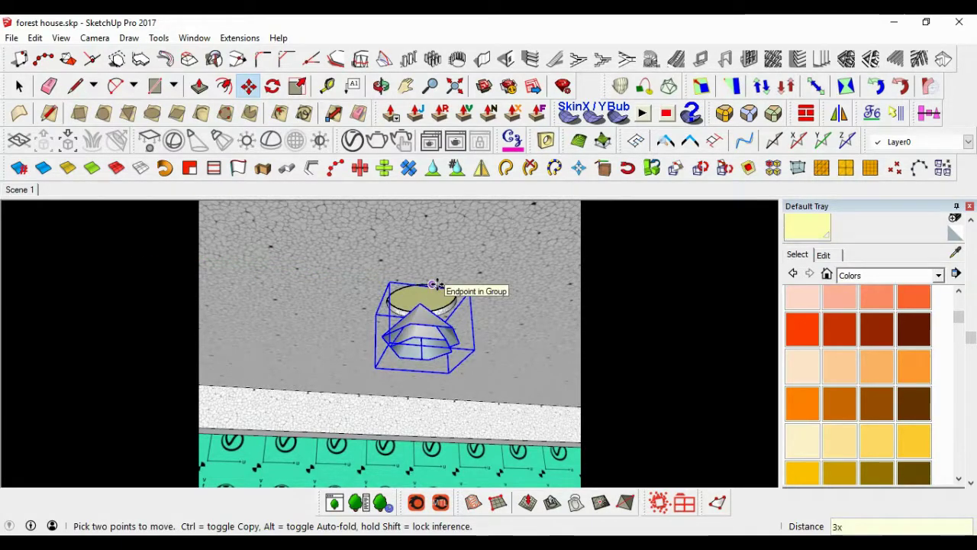
pyautogui.press('space')
# Copy that fixture beneath the second yellow soffit disc
pyautogui.scroll(-3, 364, 345)
pyautogui.moveTo(364, 345); pyautogui.dragTo(256, 309, button='middle')
pyautogui.scroll(2, 255, 309)
pyautogui.press('m')
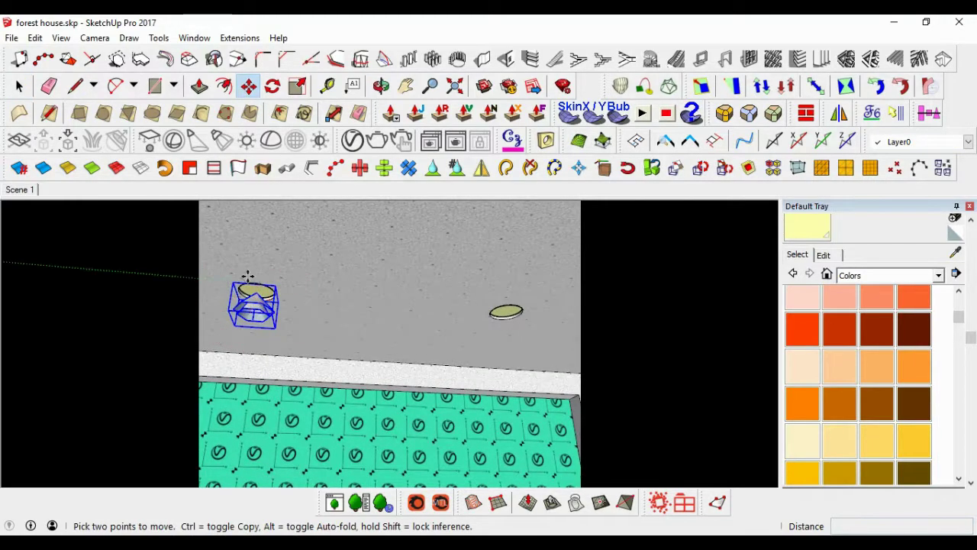
pyautogui.click(255, 284)
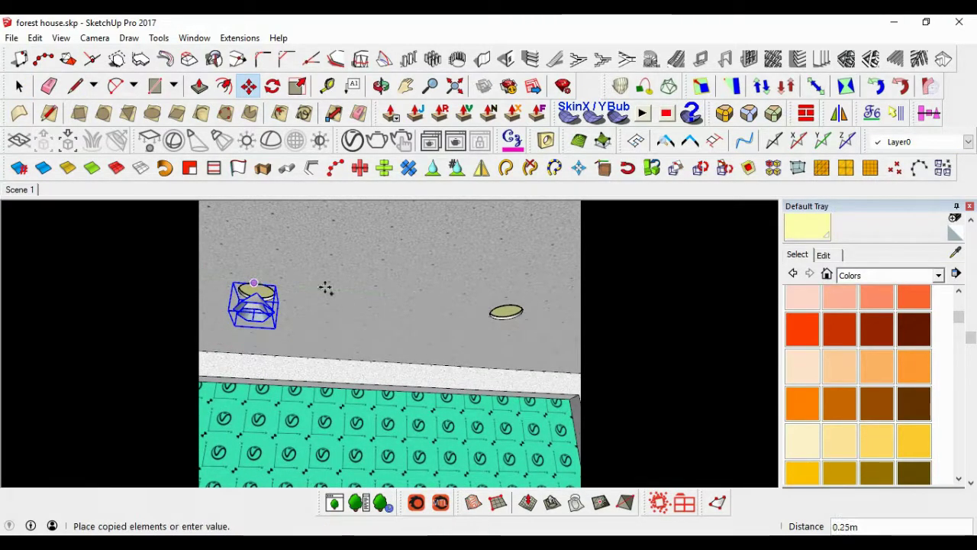
pyautogui.click(515, 305)
pyautogui.press('space')
pyautogui.scroll(-3, 449, 321)
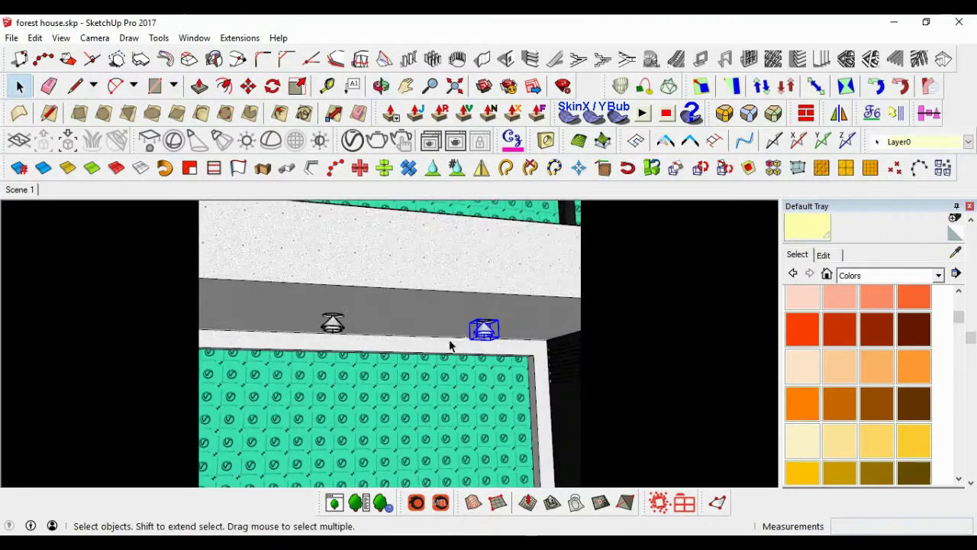
# Tint the first V-Ray IES Light pale yellow
pyautogui.click(353, 143)
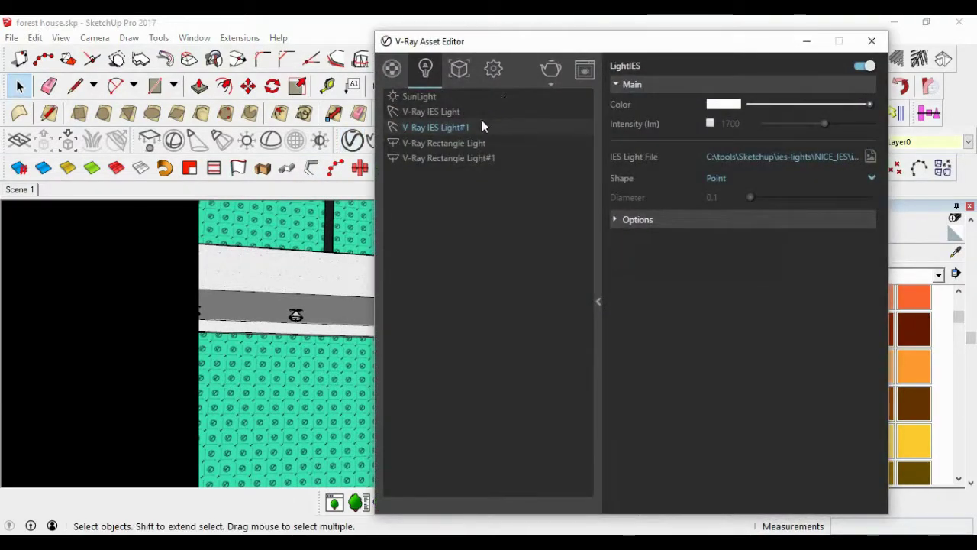
pyautogui.click(455, 111)
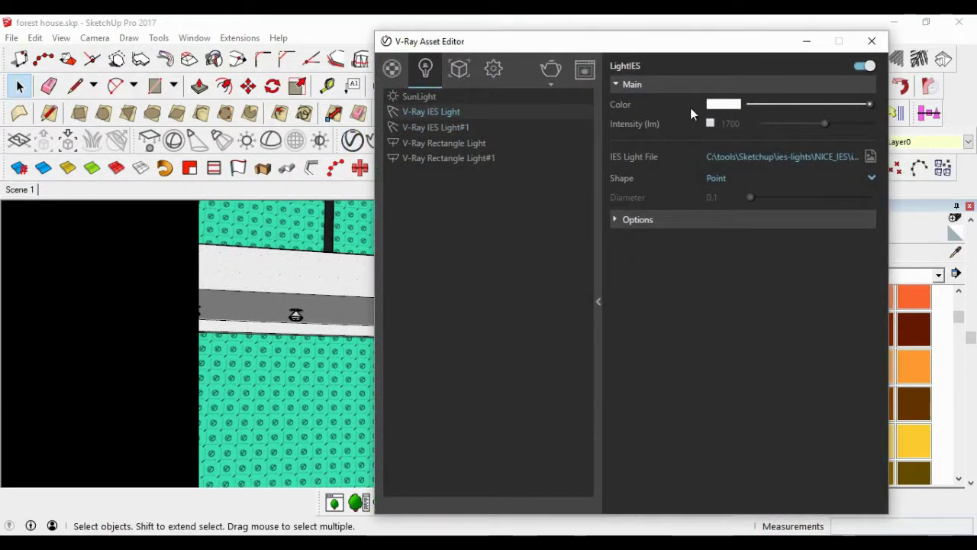
pyautogui.click(724, 105)
pyautogui.click(415, 99)
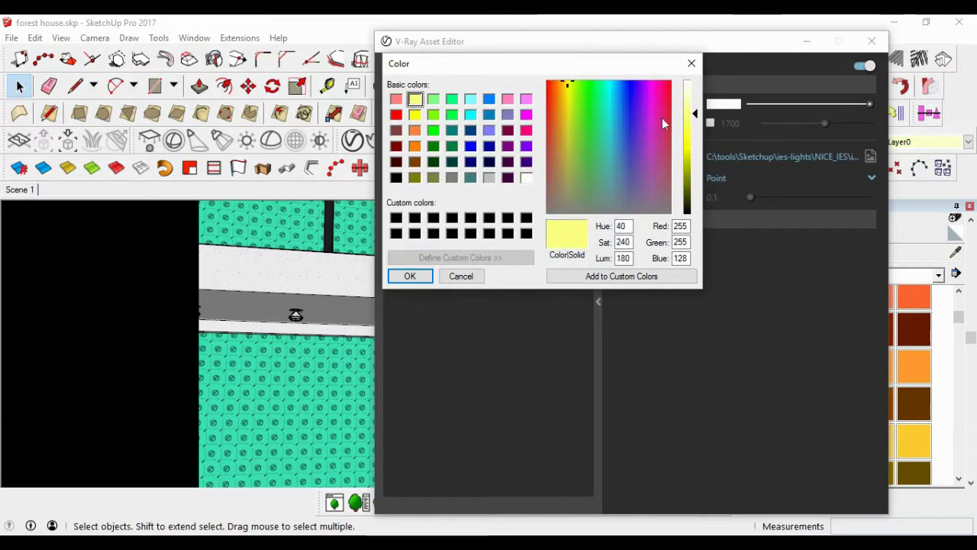
pyautogui.click(410, 276)
# Give V-Ray IES Light#1 a slightly lighter pale yellow and close the Asset Editor
pyautogui.click(437, 126)
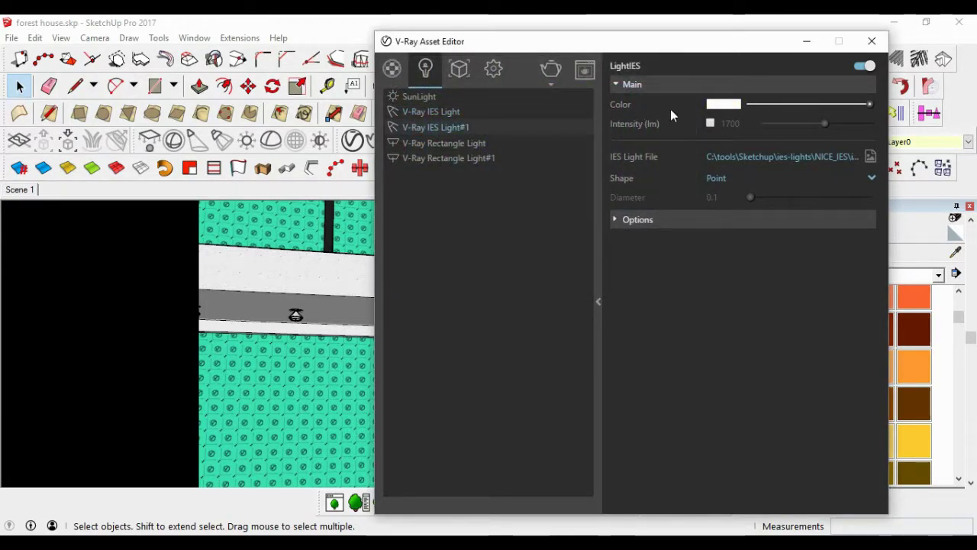
pyautogui.click(722, 104)
pyautogui.click(415, 100)
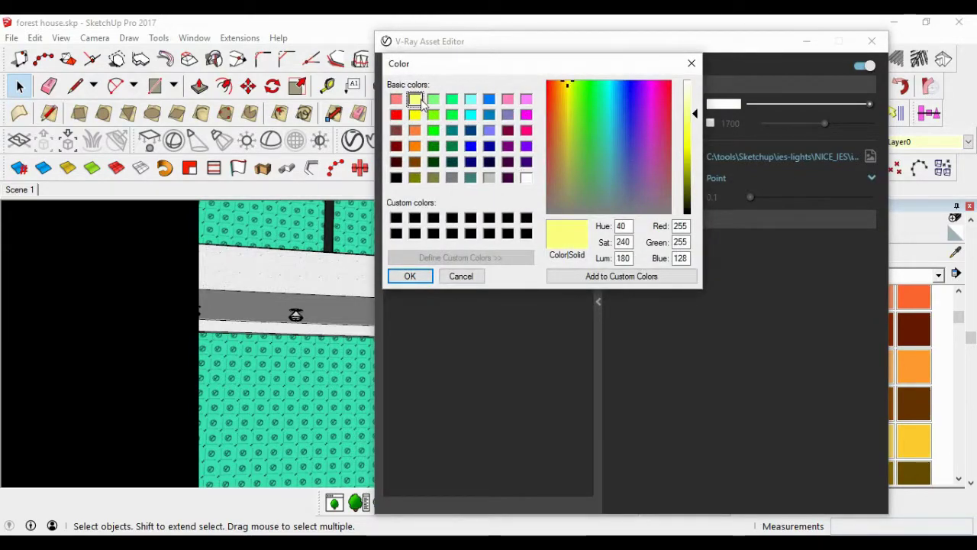
pyautogui.moveTo(694, 115); pyautogui.dragTo(693, 104)
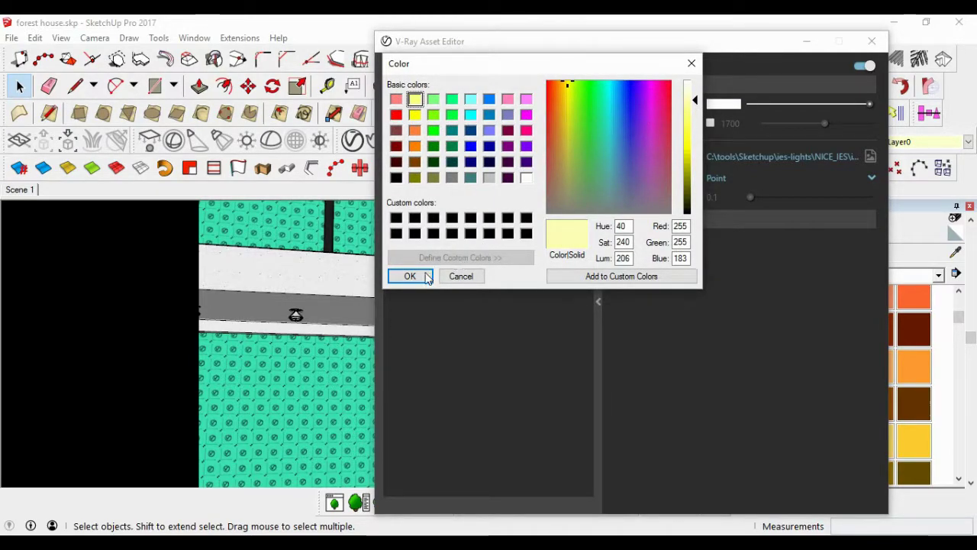
pyautogui.click(426, 276)
pyautogui.click(872, 40)
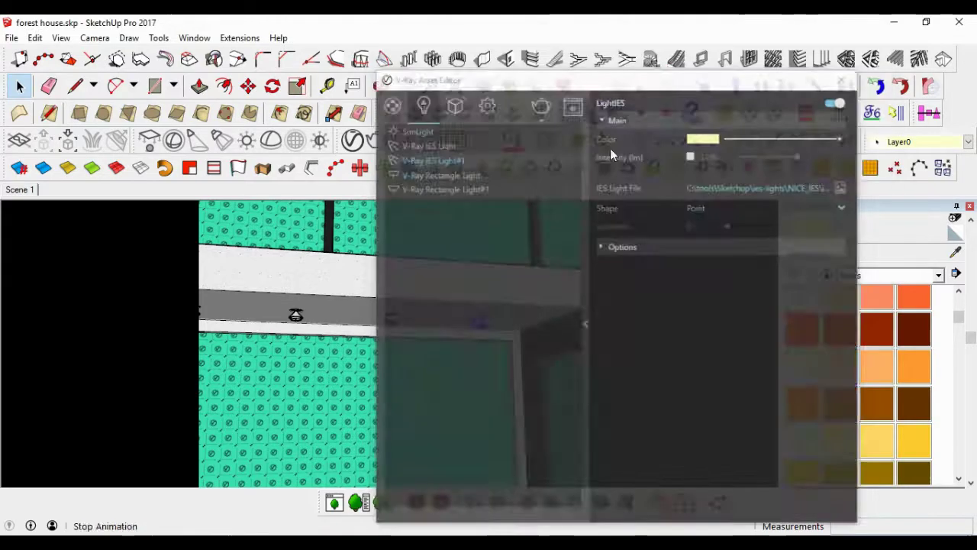
pyautogui.moveTo(458, 321); pyautogui.dragTo(489, 306, button='middle')
pyautogui.scroll(-3, 490, 306)
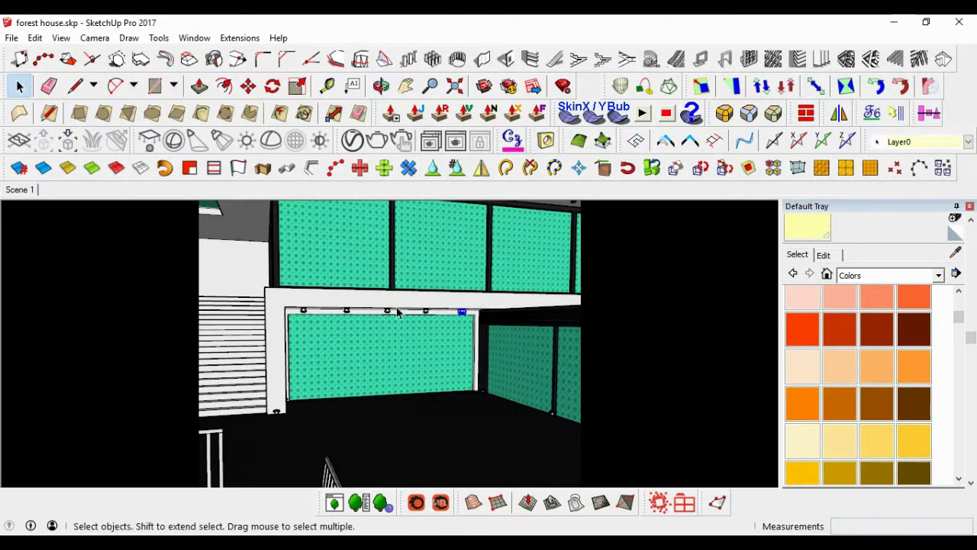
# Return to the Scene 1 view, run a short V-Ray test render, and close its windows
pyautogui.moveTo(399, 297); pyautogui.dragTo(384, 301, button='middle')
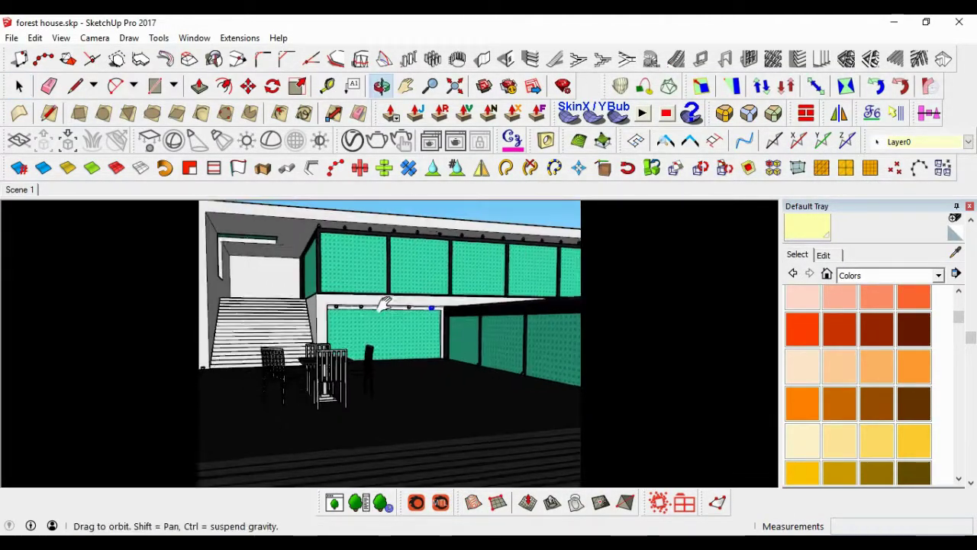
pyautogui.click(20, 188)
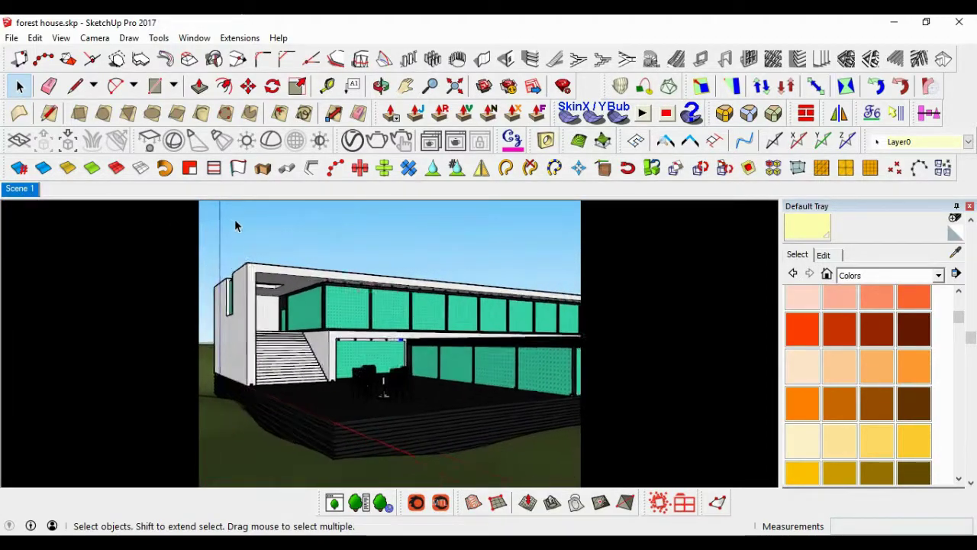
pyautogui.click(378, 144)
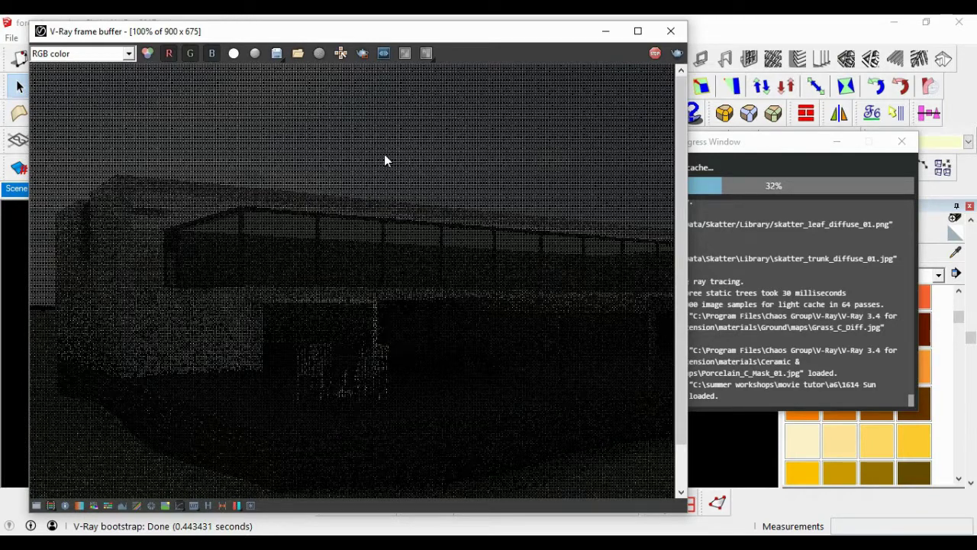
pyautogui.click(656, 53)
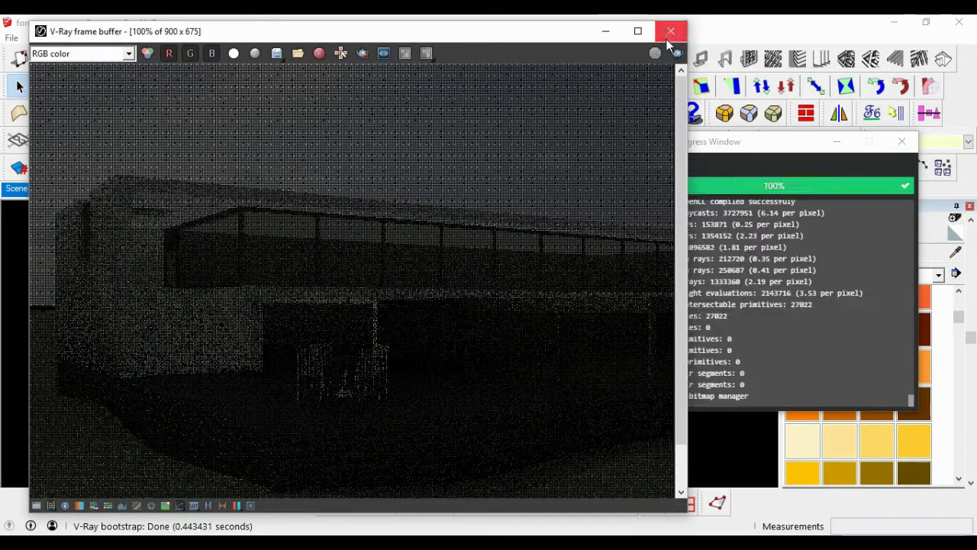
pyautogui.click(669, 31)
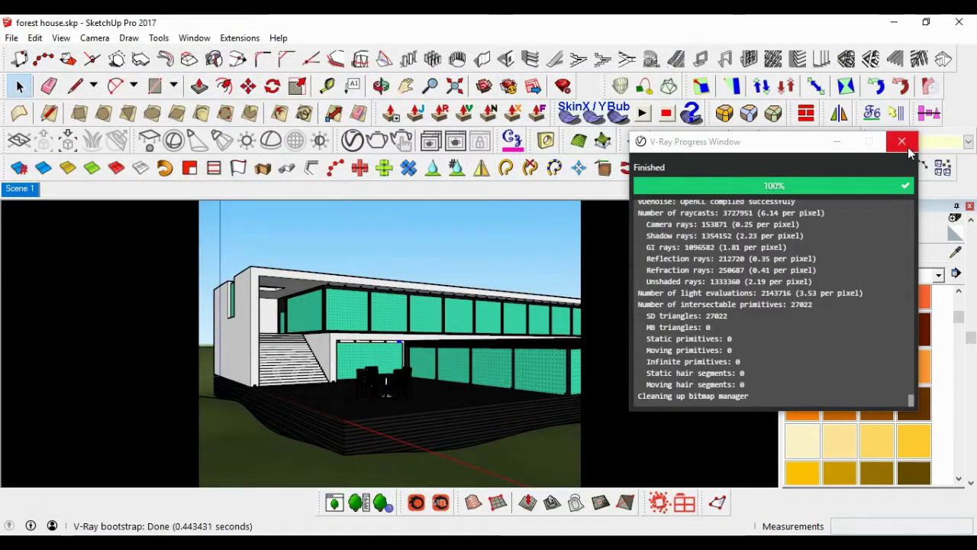
pyautogui.click(906, 144)
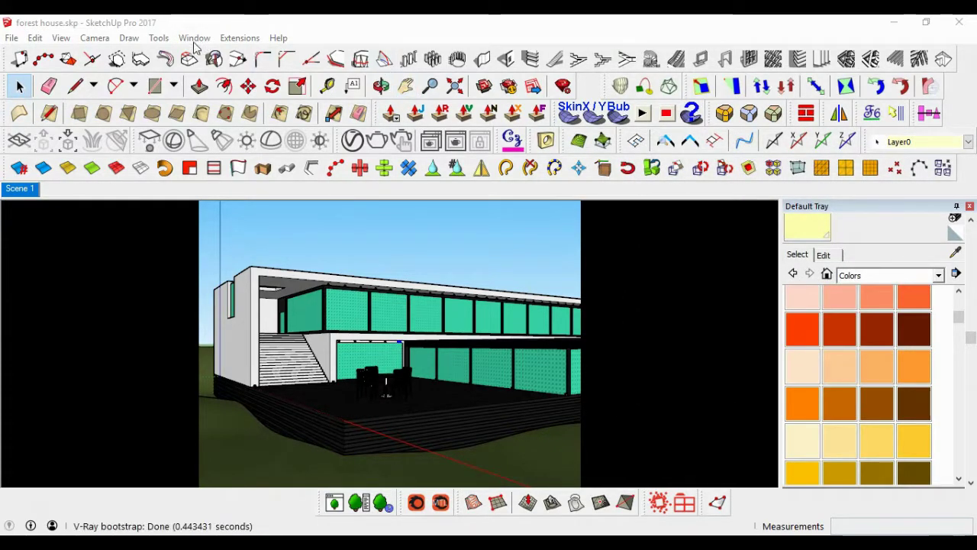
# Enable the Shadows toolbar from View > Toolbars
pyautogui.click(60, 38)
pyautogui.click(74, 55)
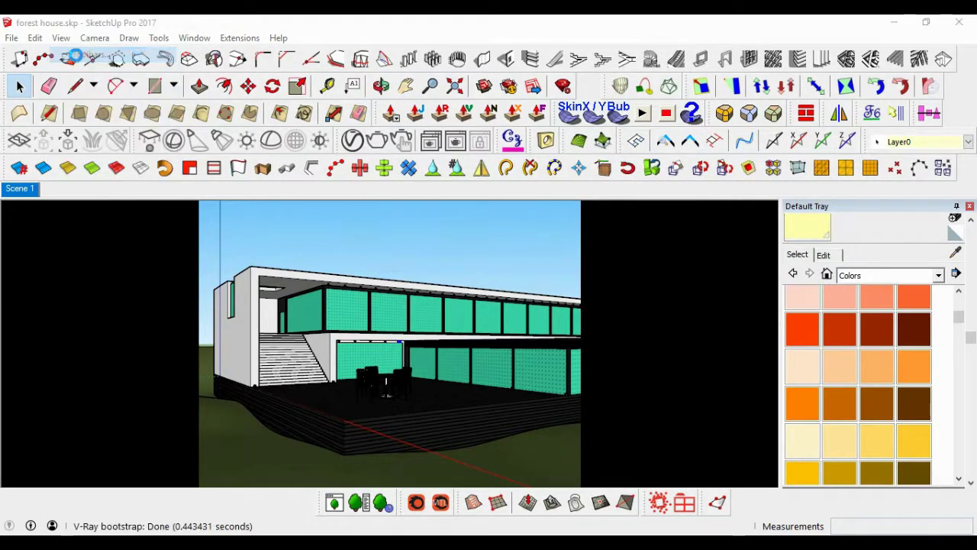
pyautogui.scroll(-1, 390, 294)
pyautogui.scroll(-5, 378, 365)
pyautogui.scroll(-4, 378, 365)
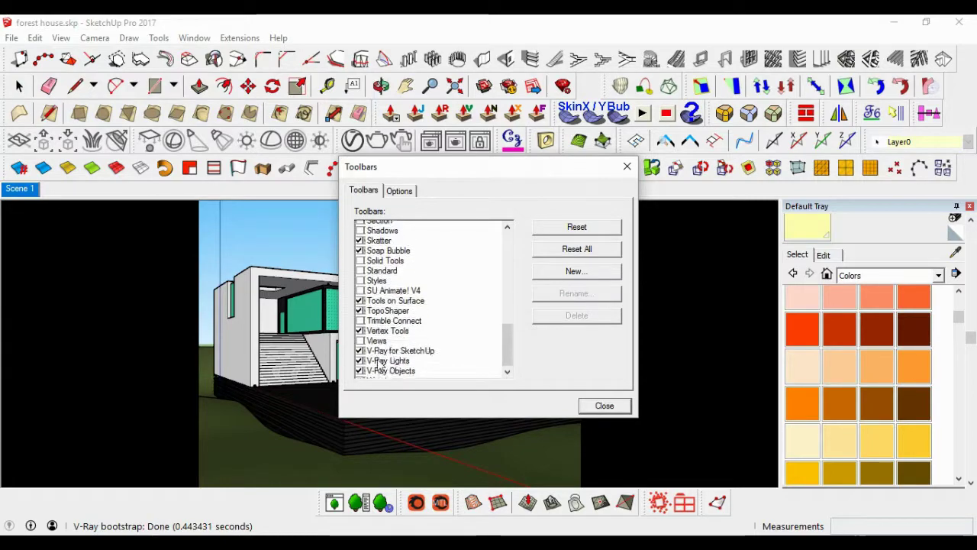
pyautogui.scroll(-1, 374, 305)
pyautogui.scroll(1, 371, 252)
pyautogui.scroll(2, 371, 252)
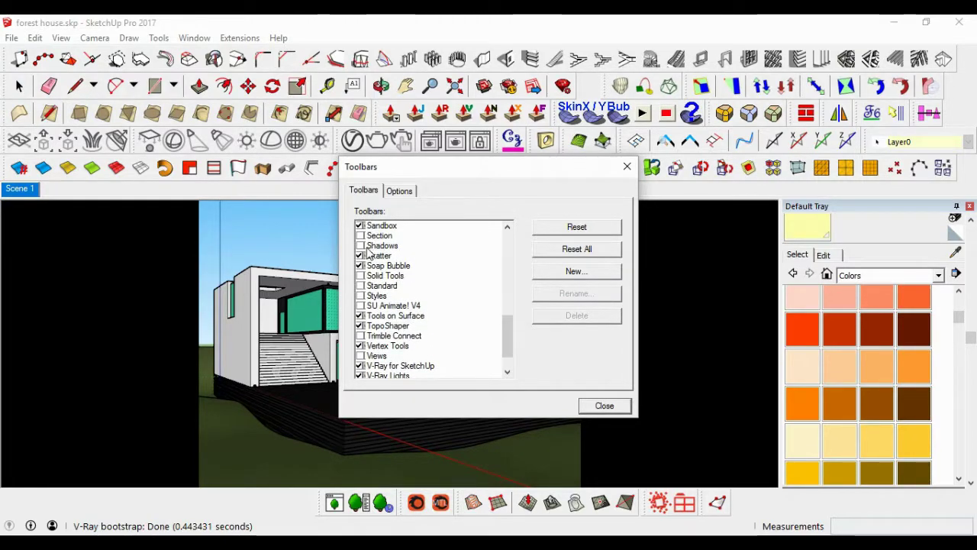
pyautogui.click(359, 247)
pyautogui.click(603, 406)
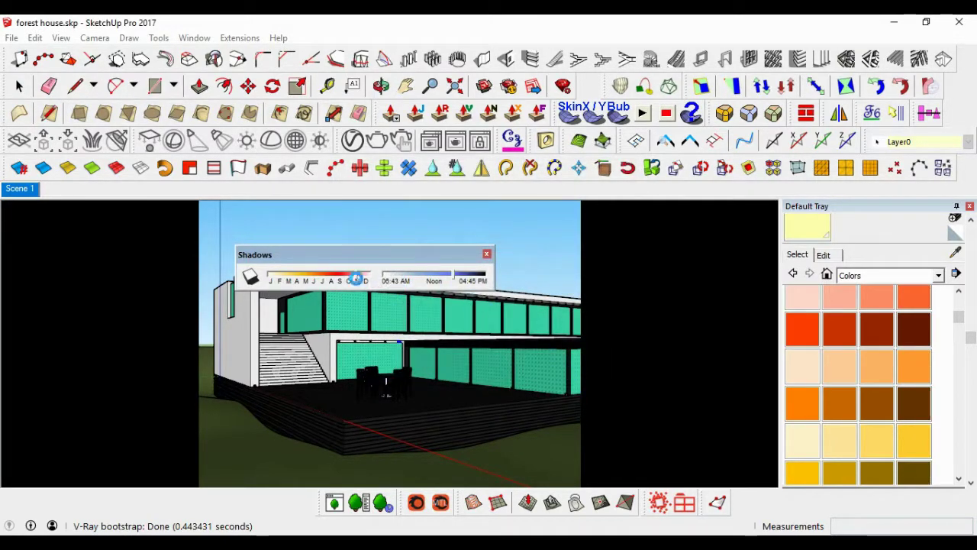
# Turn shadows on and push the time of day to about 04:45 PM
pyautogui.click(481, 279)
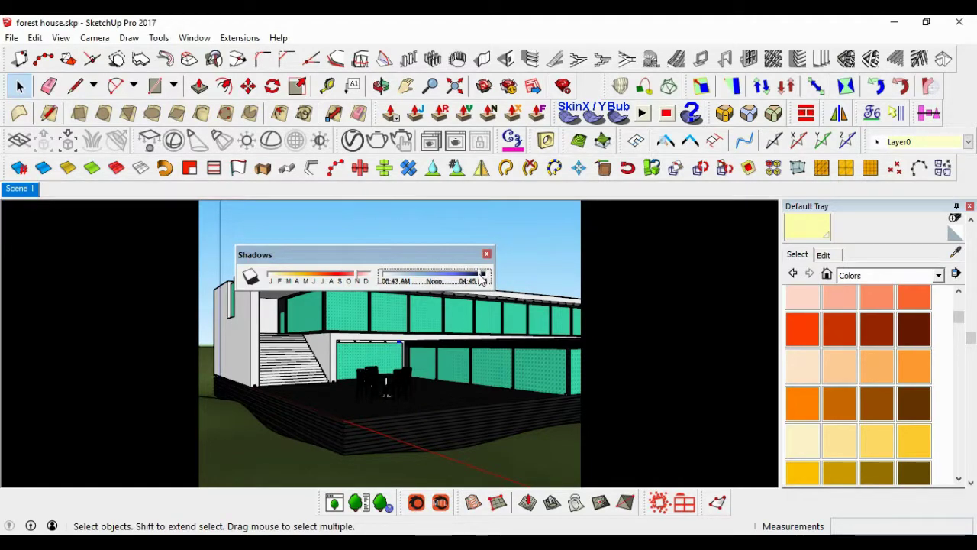
pyautogui.click(250, 278)
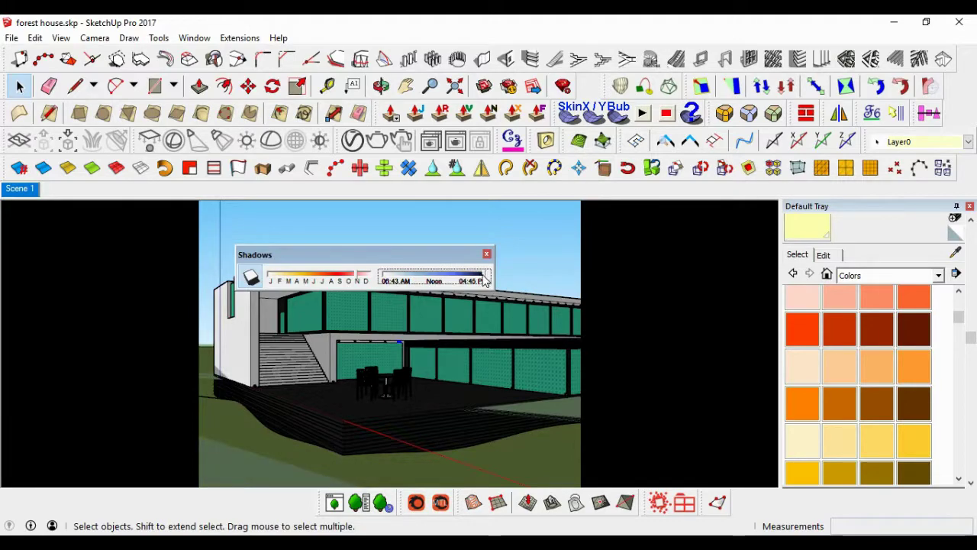
pyautogui.moveTo(483, 280); pyautogui.dragTo(484, 281)
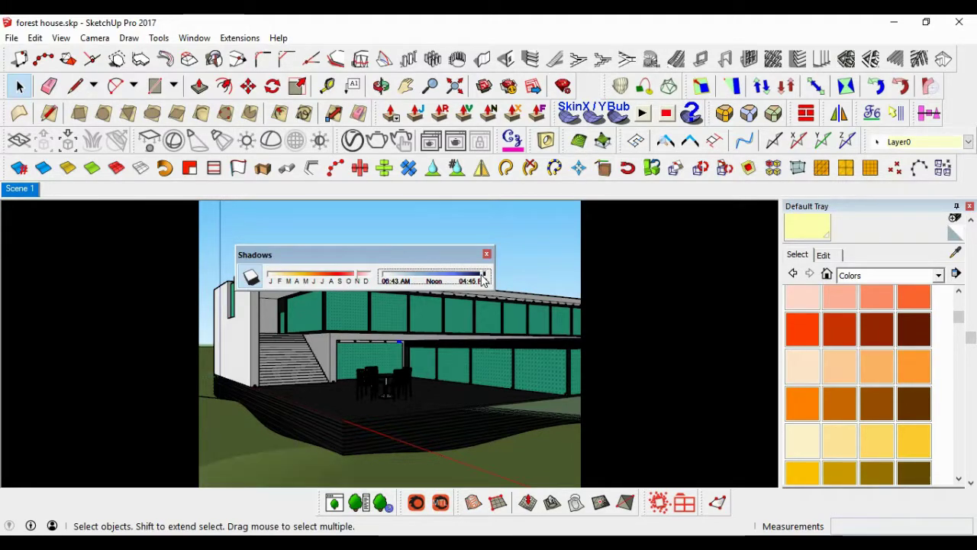
# Test-render the late-afternoon shadowed scene, then close the render window and Shadows settings
pyautogui.click(379, 140)
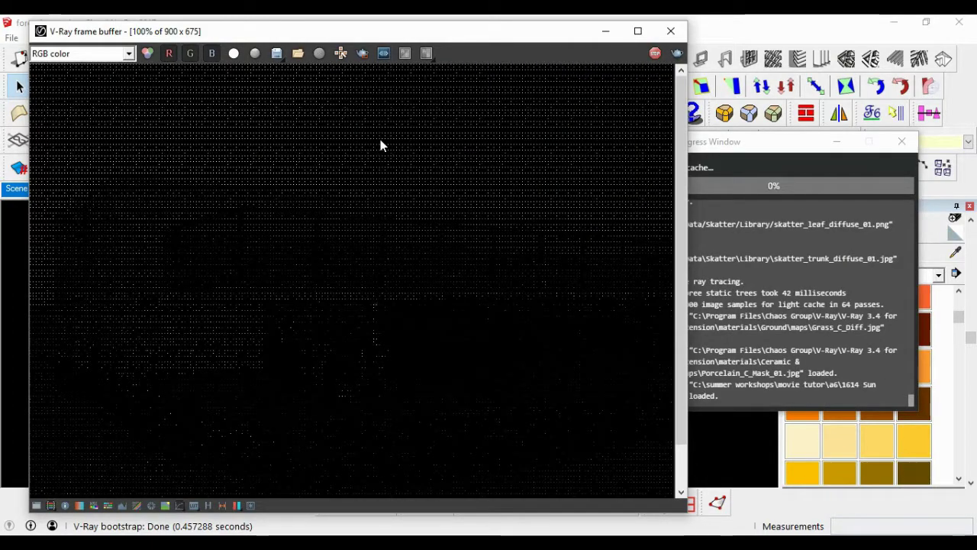
pyautogui.click(655, 52)
pyautogui.click(671, 30)
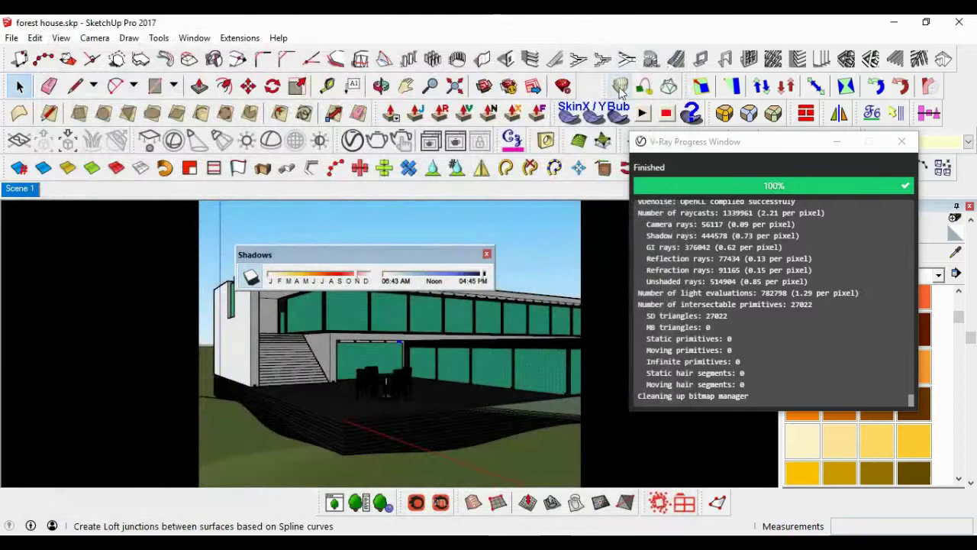
pyautogui.click(487, 254)
# Set the Environment Background multiplier to 1.3 in V-Ray Settings and run a test render
pyautogui.click(352, 139)
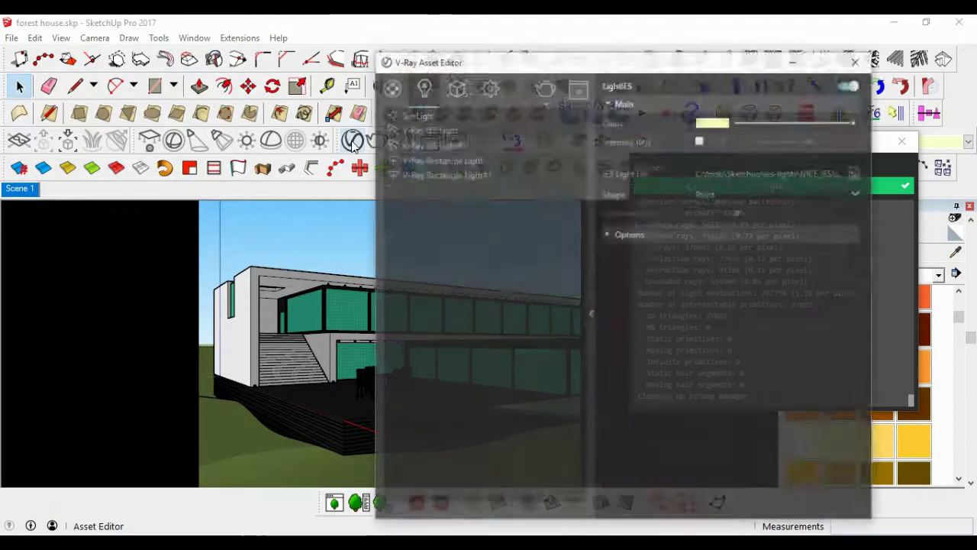
pyautogui.click(493, 68)
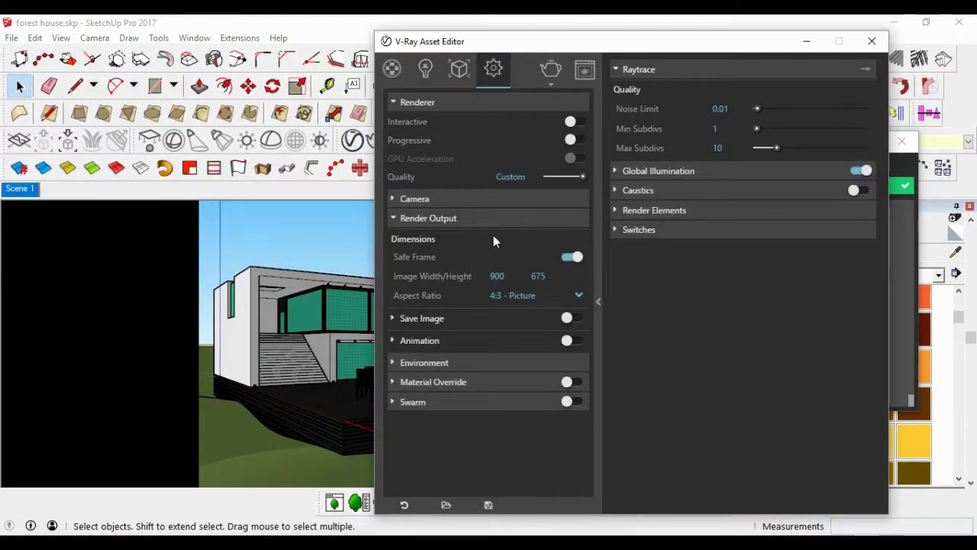
pyautogui.click(473, 217)
pyautogui.click(455, 238)
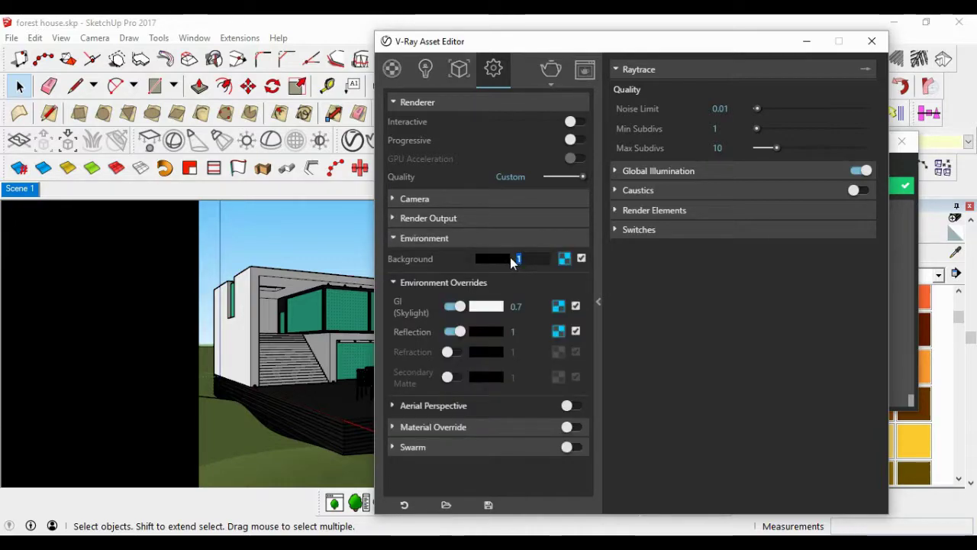
pyautogui.write('.3')
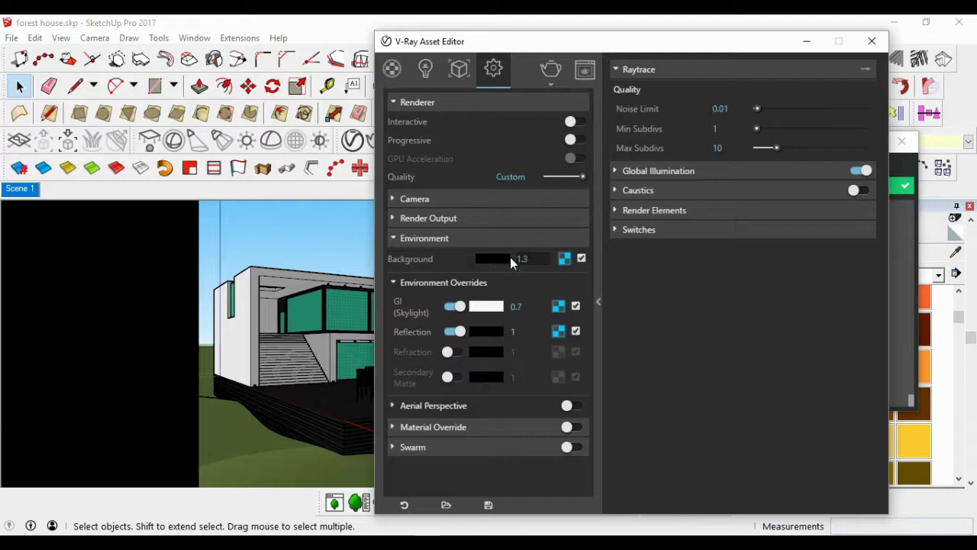
pyautogui.press('Return')
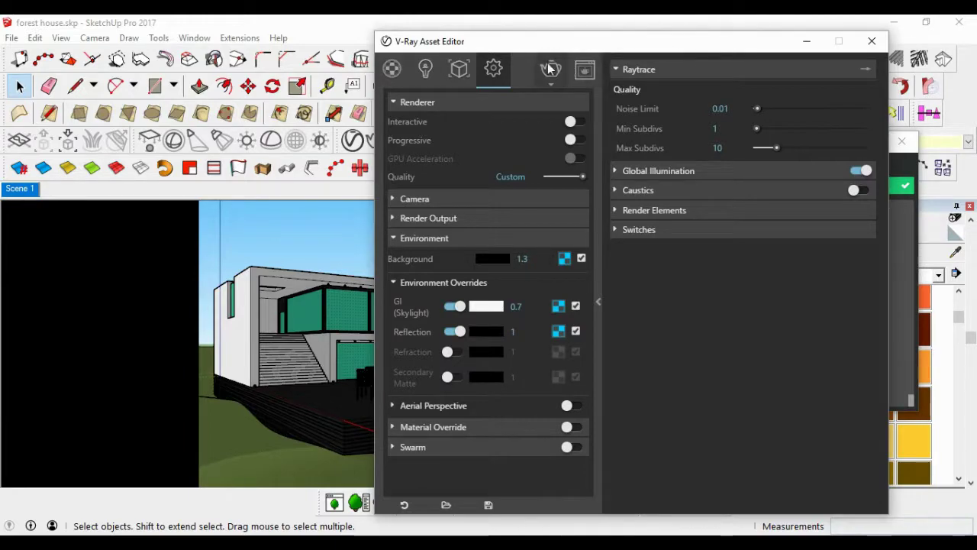
pyautogui.click(550, 69)
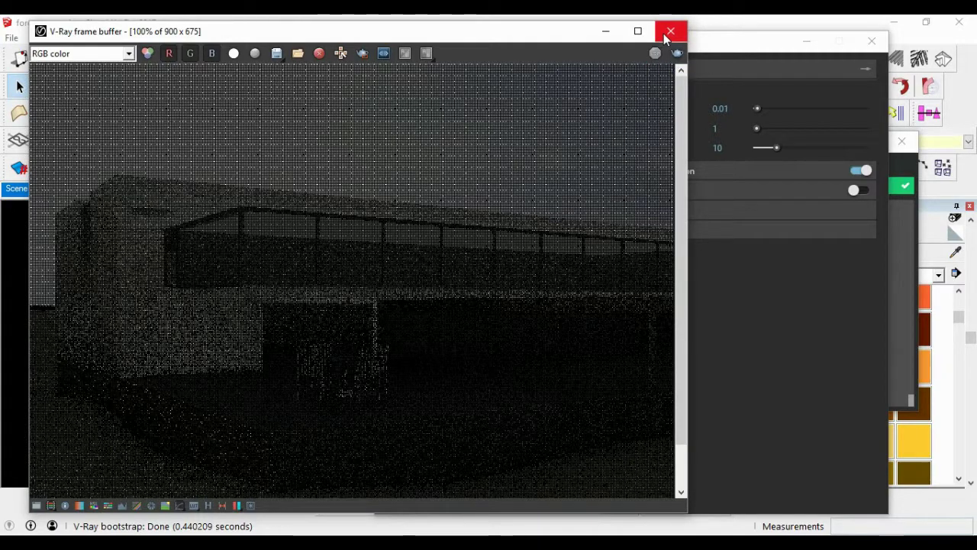
pyautogui.click(665, 33)
# Lower the Environment Background multiplier to 0.2 and check it with a test render
pyautogui.click(522, 259)
pyautogui.write('.2')
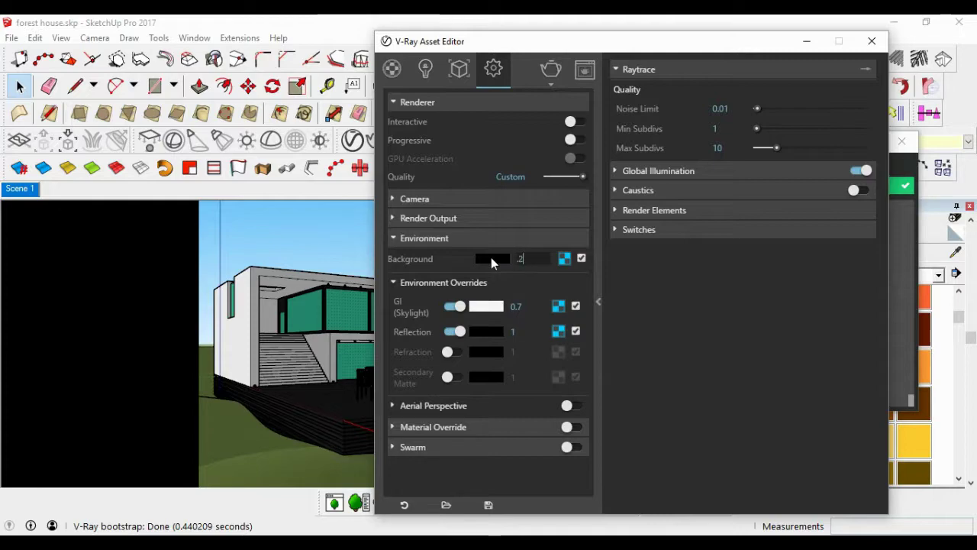
pyautogui.write('0.2')
pyautogui.press('Return')
pyautogui.click(552, 70)
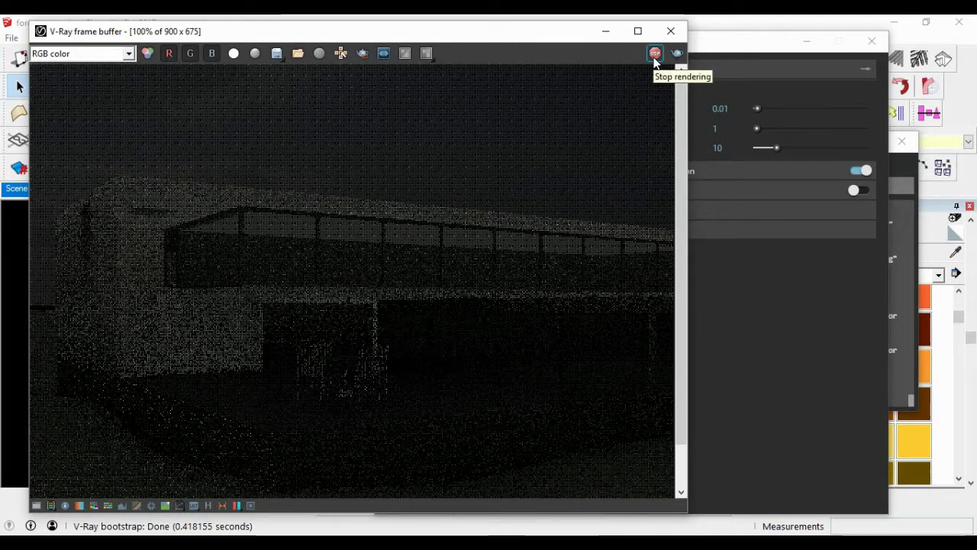
pyautogui.click(654, 54)
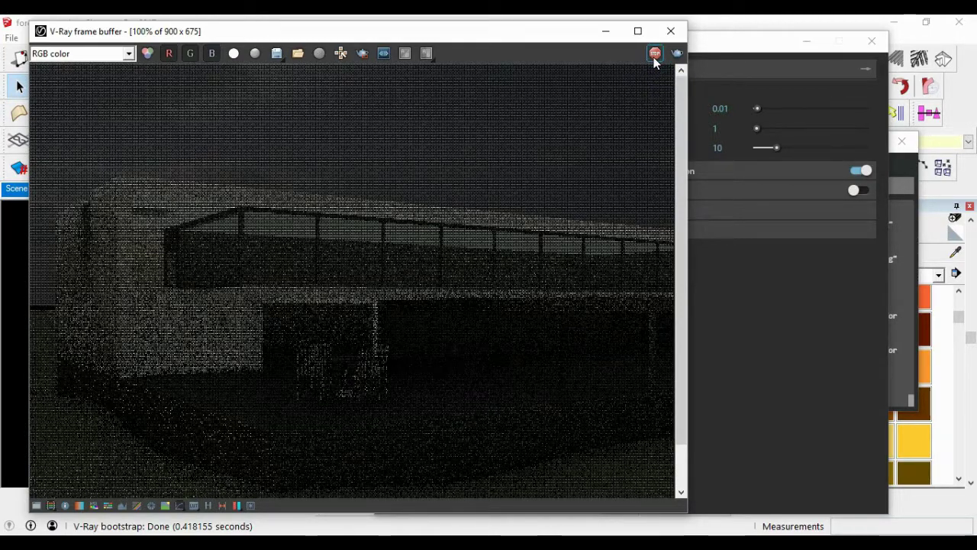
pyautogui.click(671, 31)
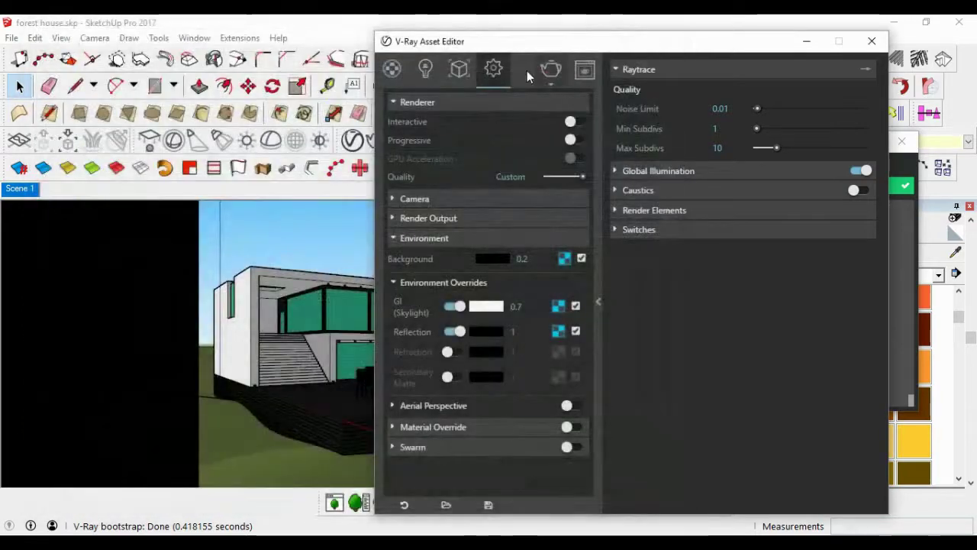
# Set the GI (Skylight) intensity to 0.2 and render again
pyautogui.doubleClick(513, 306)
pyautogui.press('BackSpace')
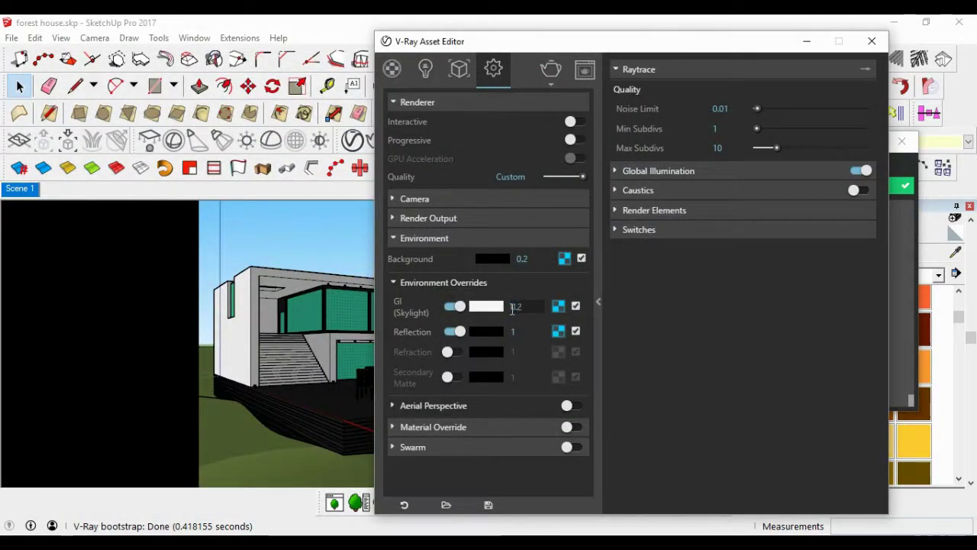
pyautogui.write('0.2')
pyautogui.click(551, 70)
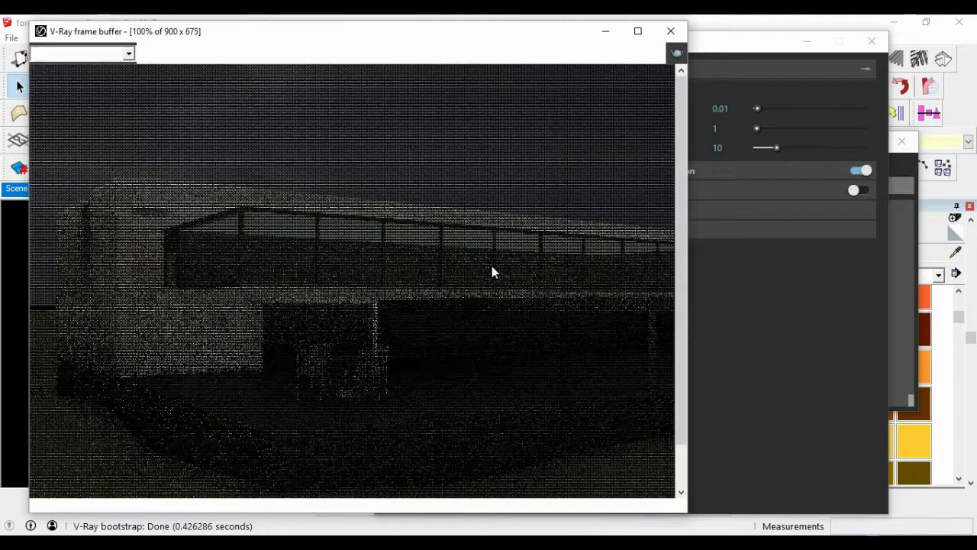
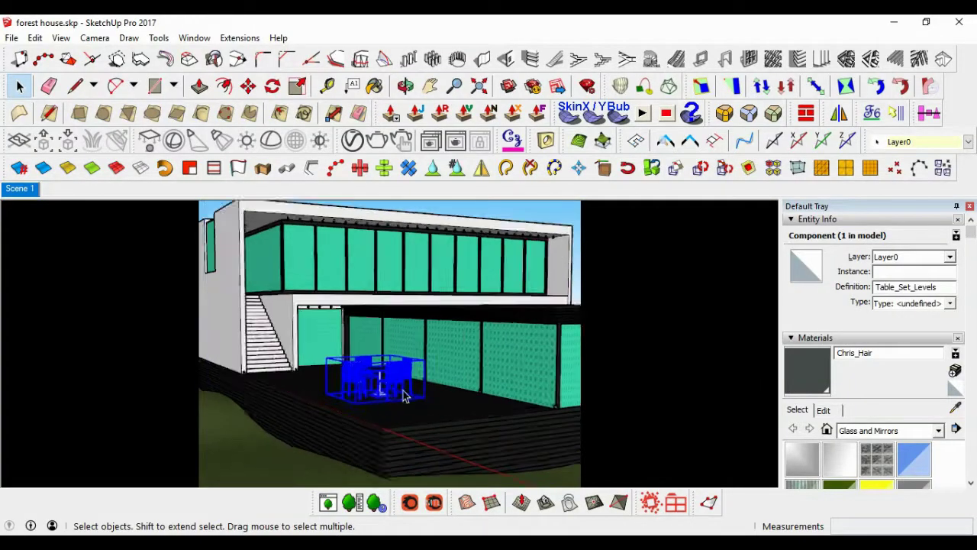
# Load the saved interior render settings preset from its .vropt file
pyautogui.moveTo(403, 395); pyautogui.dragTo(382, 367, button='middle')
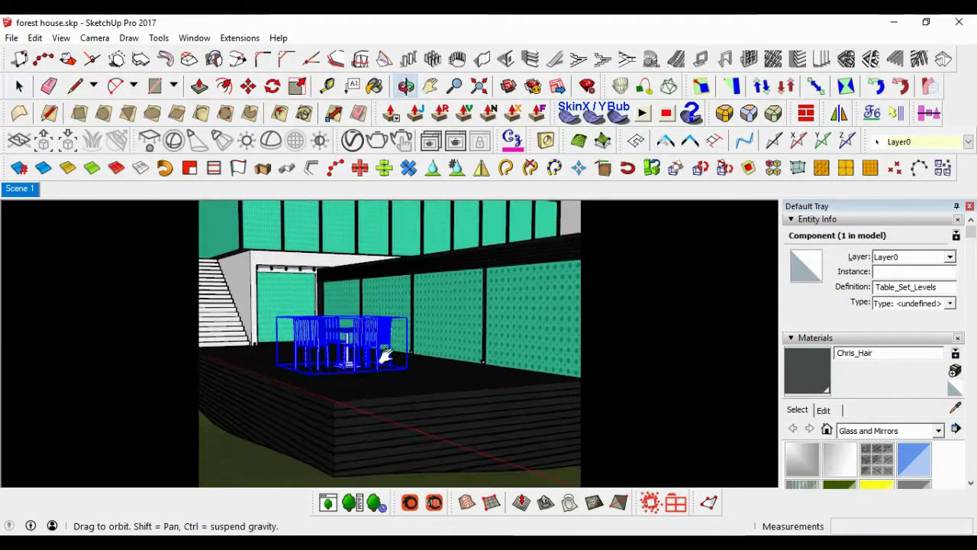
pyautogui.click(351, 142)
pyautogui.click(493, 70)
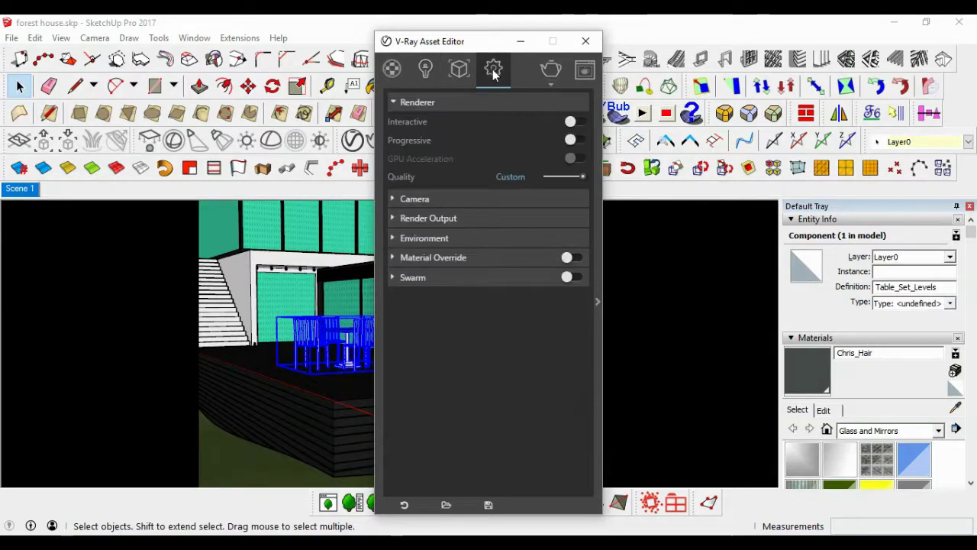
pyautogui.click(446, 504)
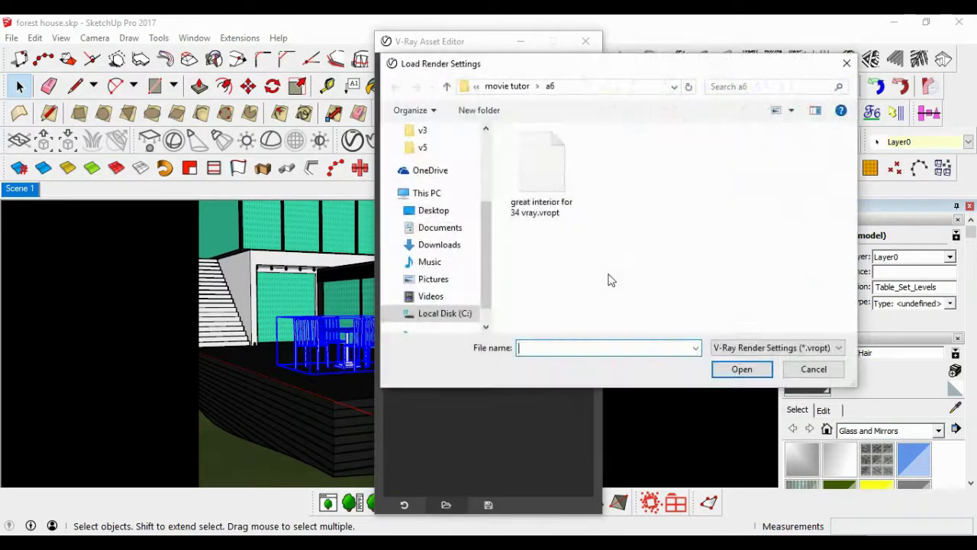
pyautogui.click(542, 172)
pyautogui.click(741, 369)
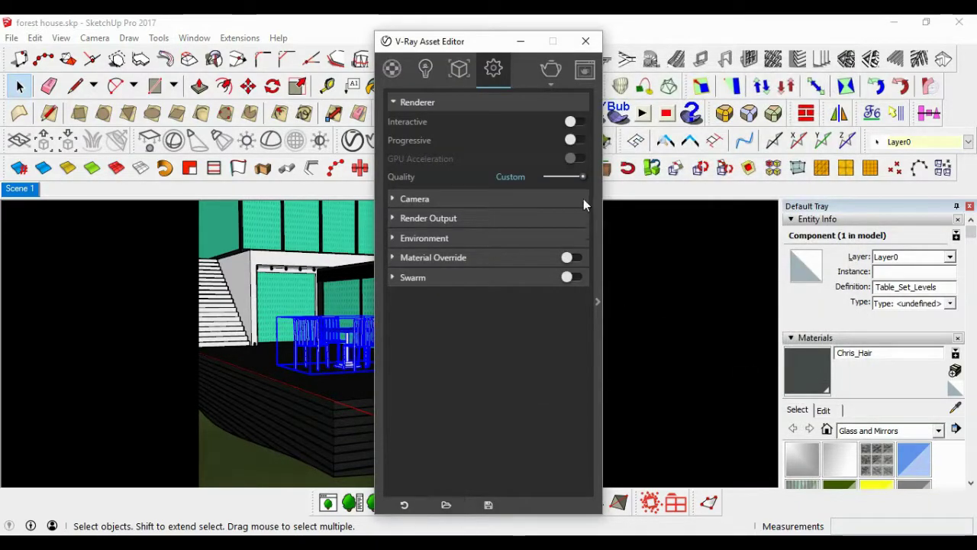
# Set the render output width to 1200 (1200×900) and enable the safe frame
pyautogui.click(414, 218)
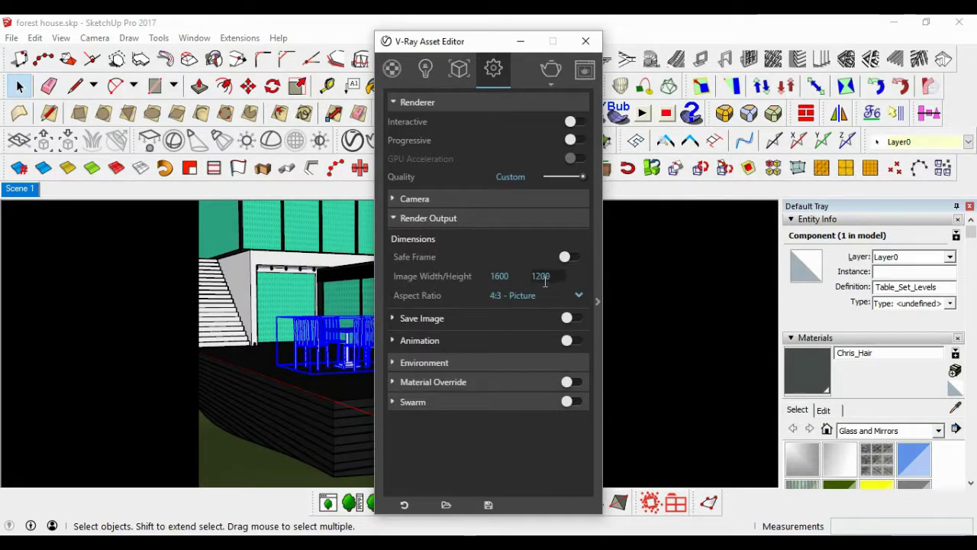
pyautogui.doubleClick(494, 276)
pyautogui.write('1200')
pyautogui.press('Return')
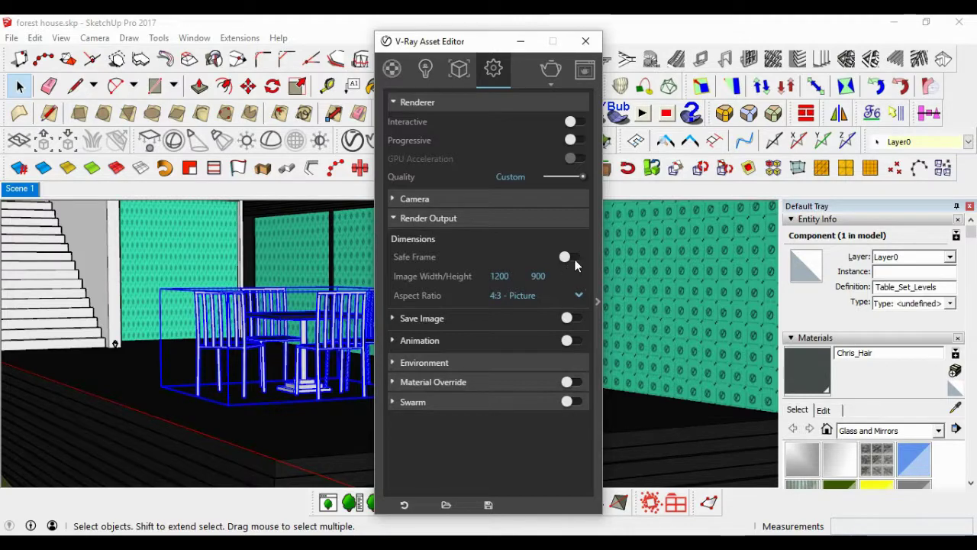
pyautogui.click(574, 260)
pyautogui.click(445, 219)
# Make the background texture a bitmap using the 1614 Sun Clouds HDR image
pyautogui.click(445, 239)
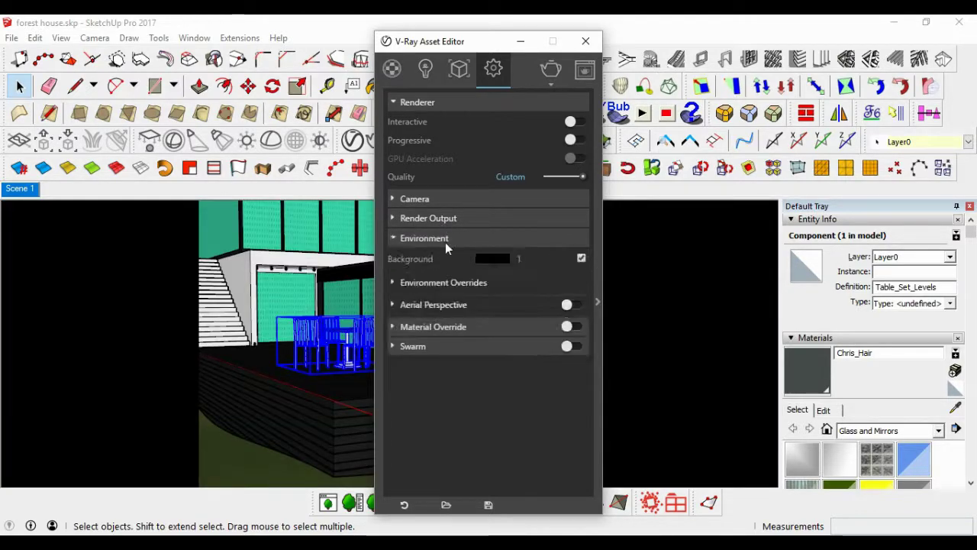
pyautogui.click(566, 259)
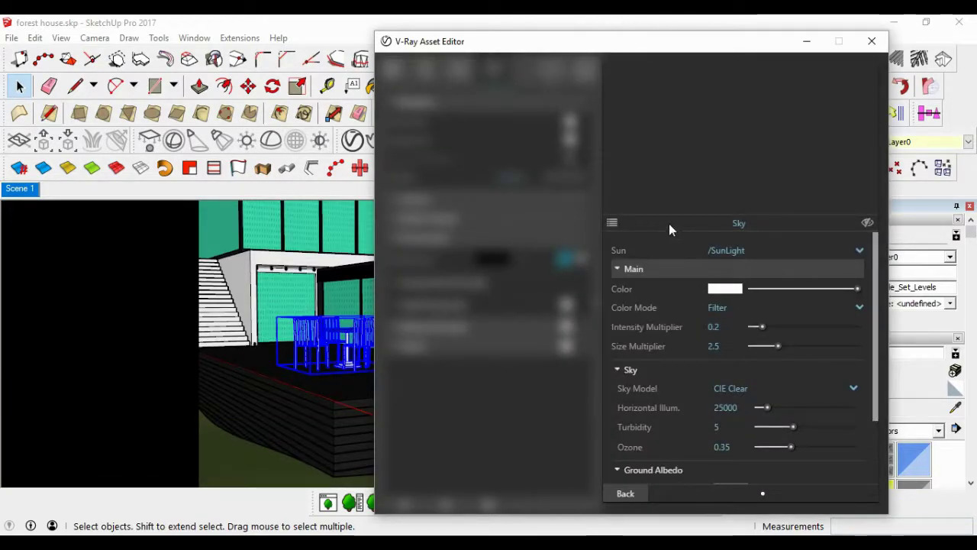
pyautogui.click(708, 226)
pyautogui.click(405, 114)
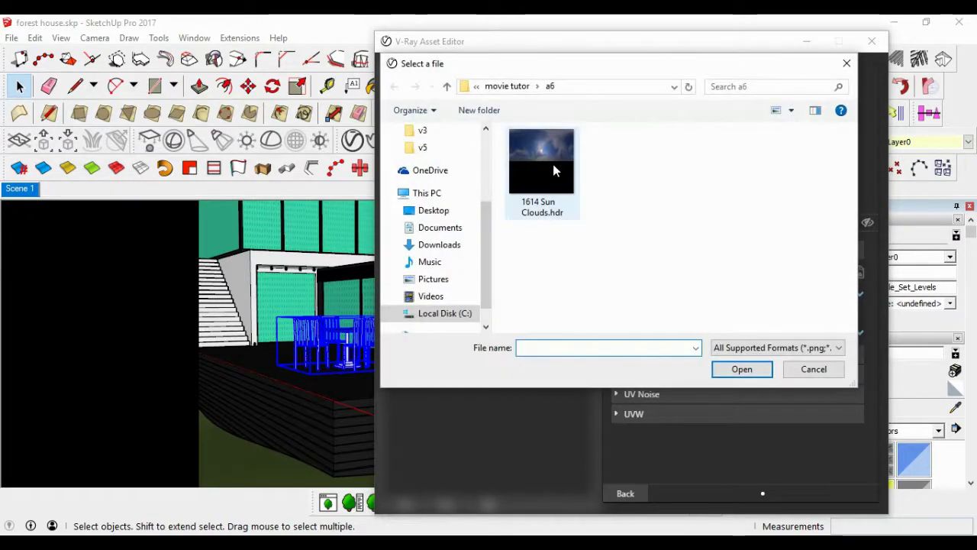
pyautogui.click(556, 170)
pyautogui.click(745, 369)
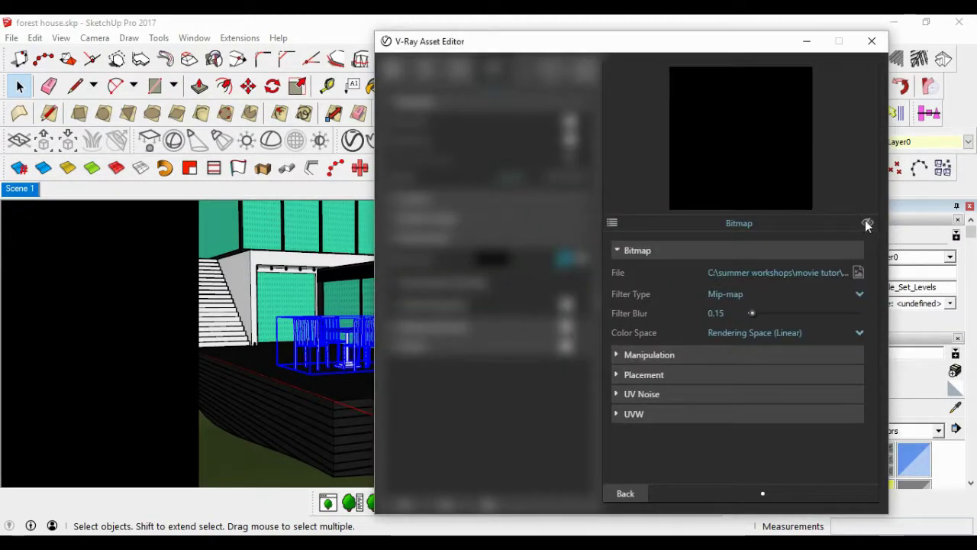
# Give the background bitmap a custom gamma of 1.5 and UVWGenEnvironment mapping
pyautogui.click(759, 332)
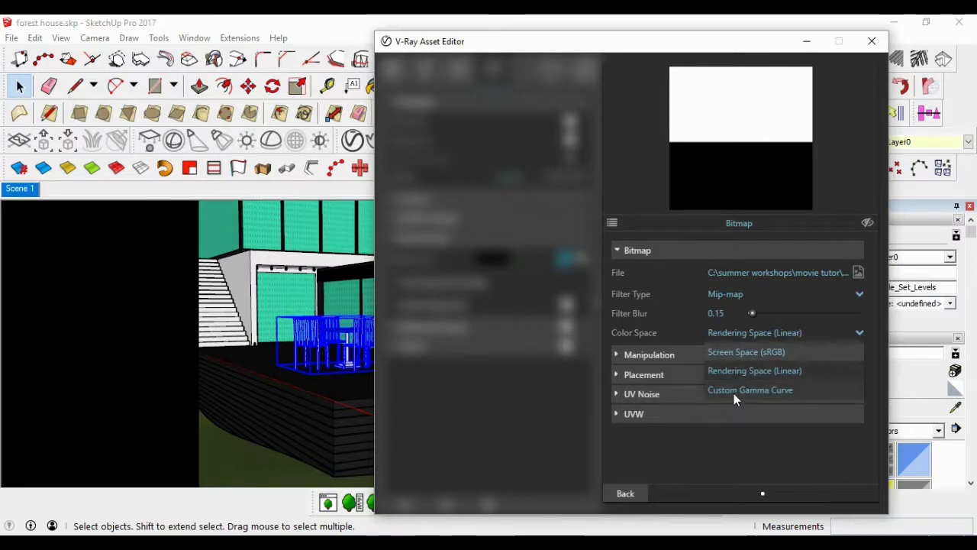
pyautogui.click(734, 394)
pyautogui.doubleClick(734, 351)
pyautogui.write('1')
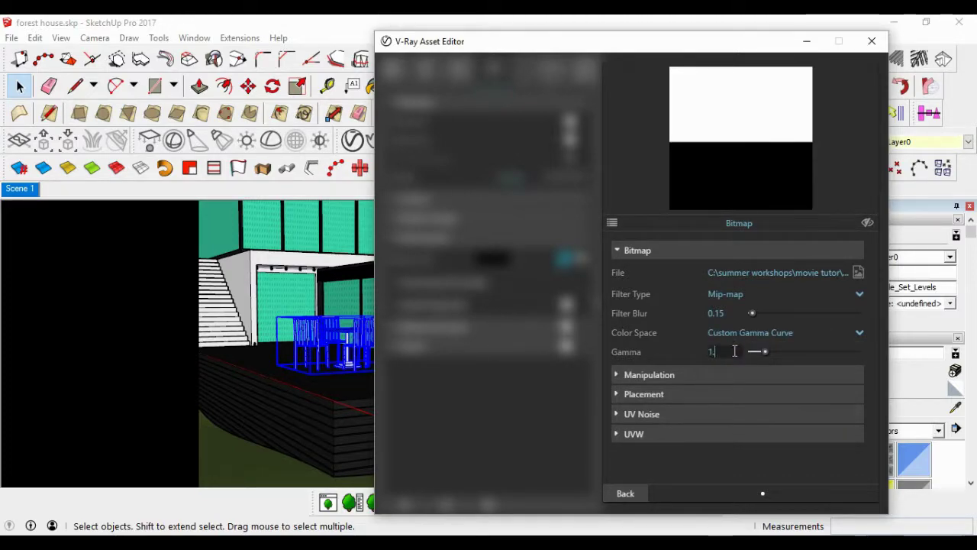
pyautogui.write('.5')
pyautogui.press('Return')
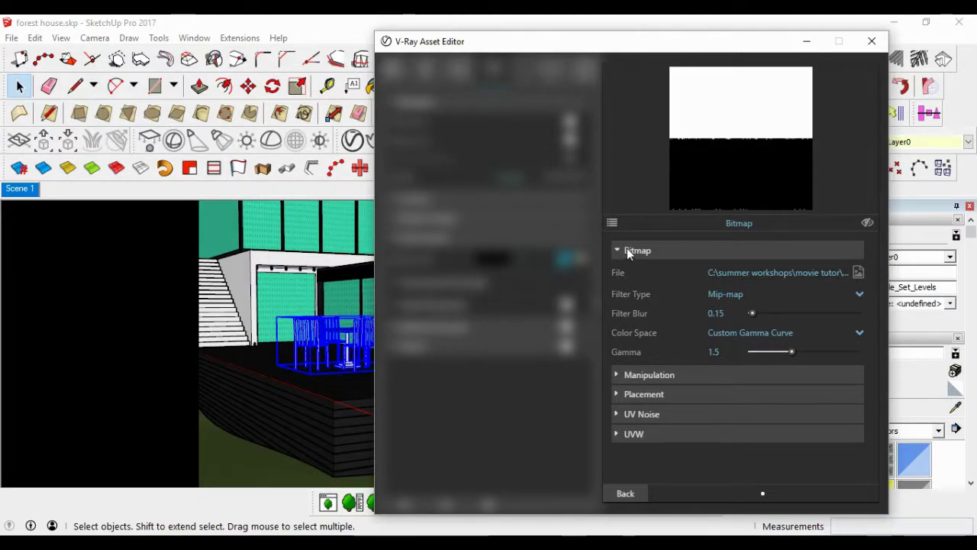
pyautogui.click(627, 249)
pyautogui.click(634, 328)
pyautogui.click(642, 347)
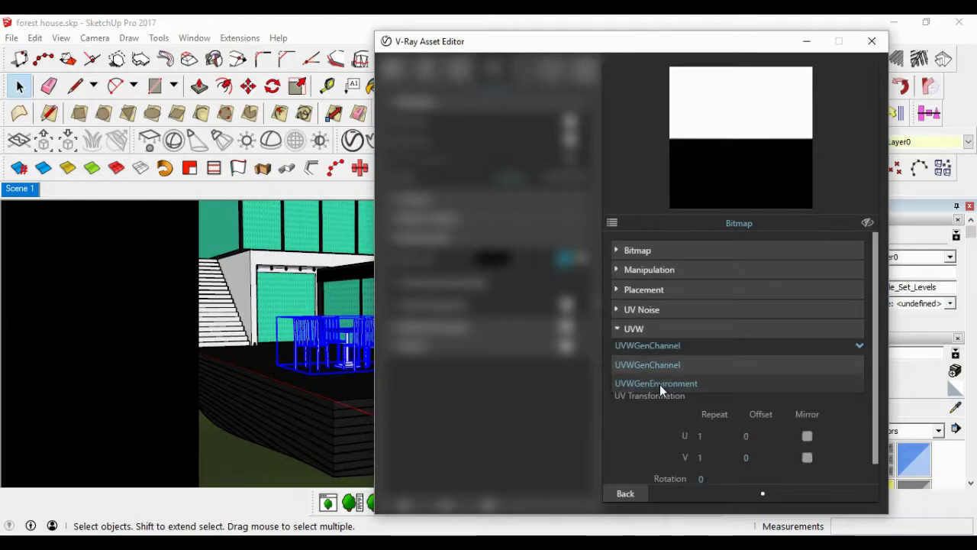
pyautogui.click(660, 382)
pyautogui.click(625, 494)
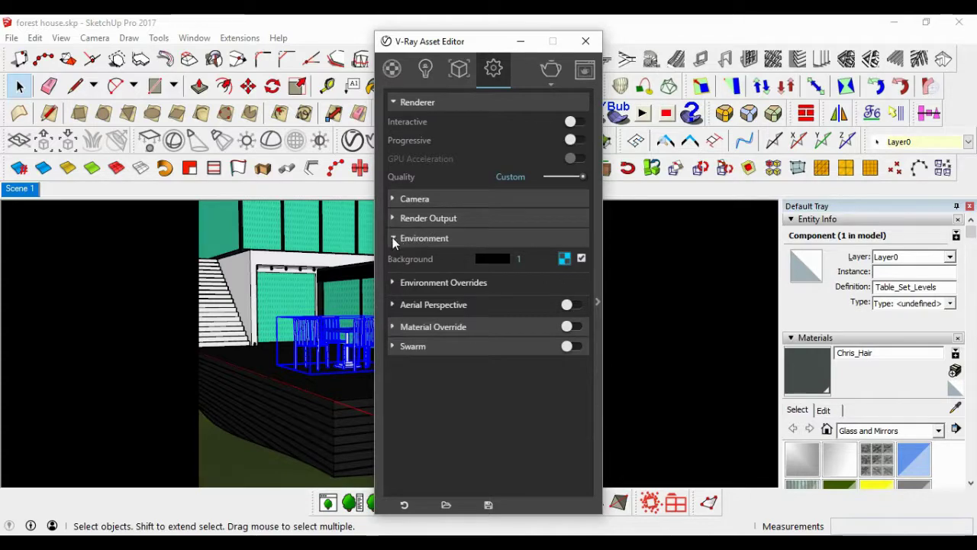
# Set the background intensity to 0 and its colour to a dark purple
pyautogui.click(427, 282)
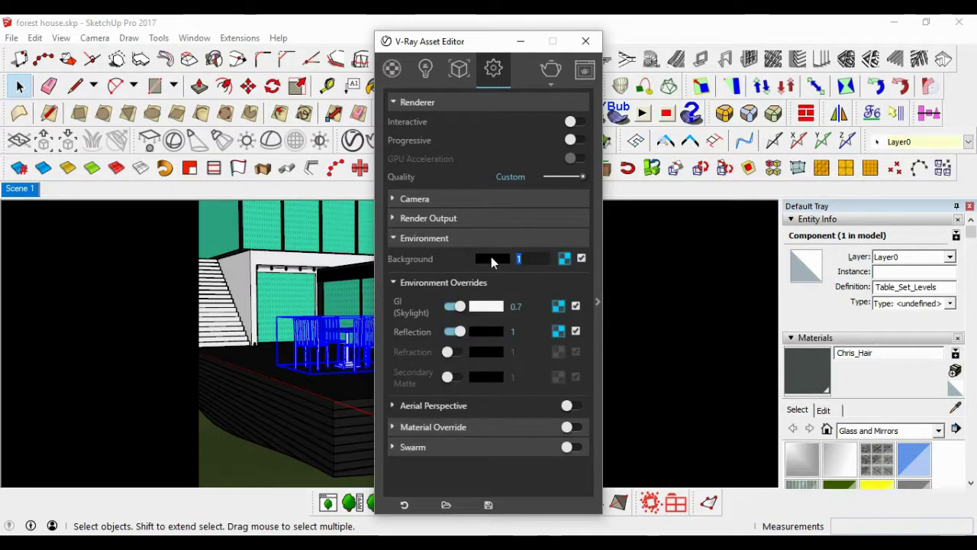
pyautogui.write('0.2')
pyautogui.press('Return')
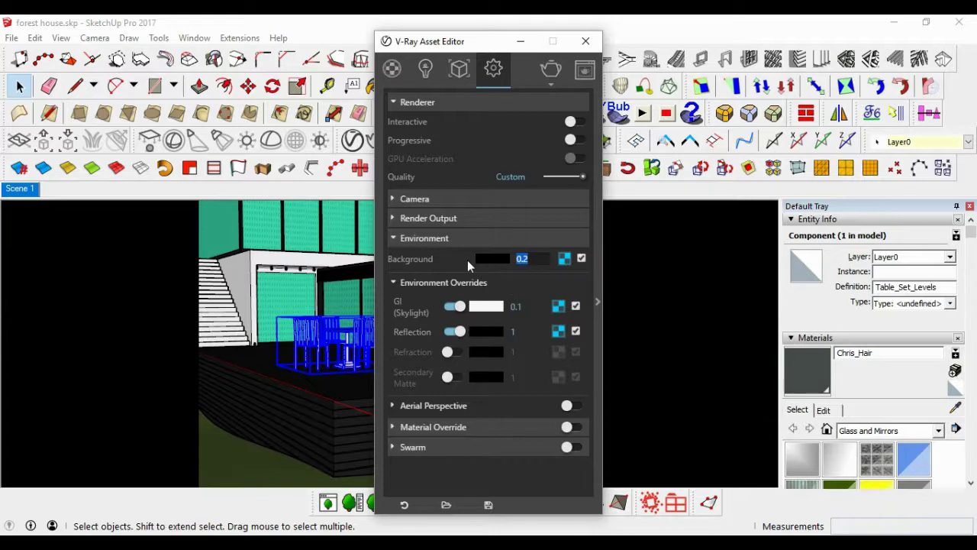
pyautogui.write('0')
pyautogui.press('Return')
pyautogui.click(493, 258)
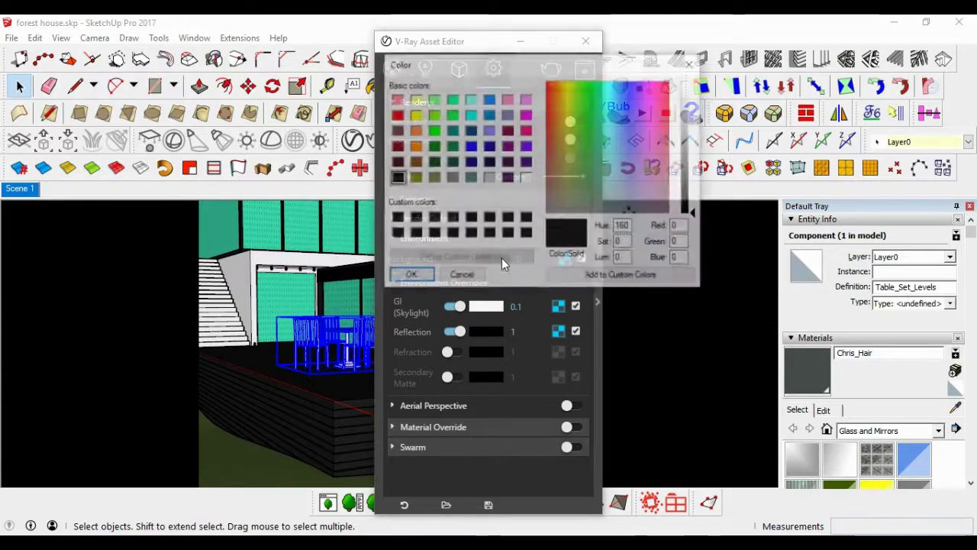
pyautogui.moveTo(618, 189); pyautogui.dragTo(636, 172)
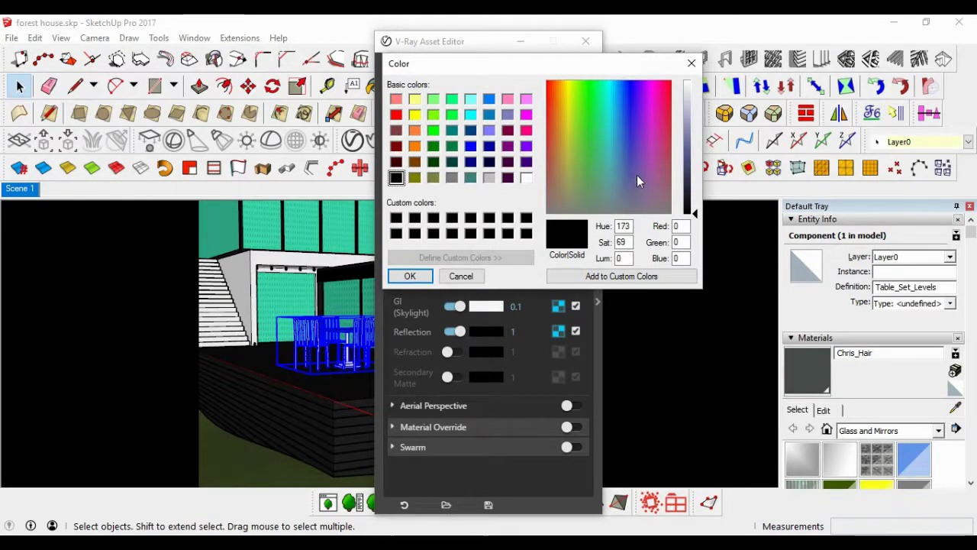
pyautogui.click(693, 186)
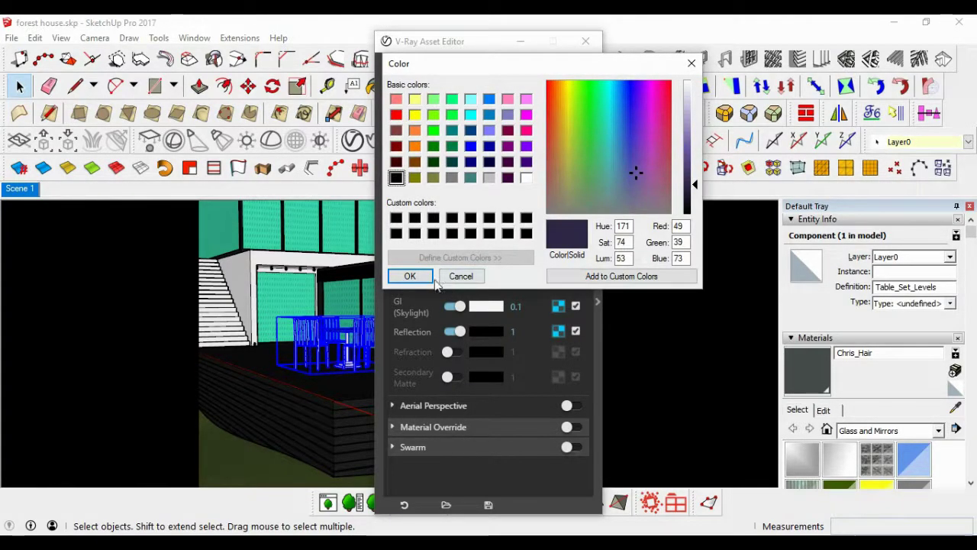
pyautogui.click(412, 277)
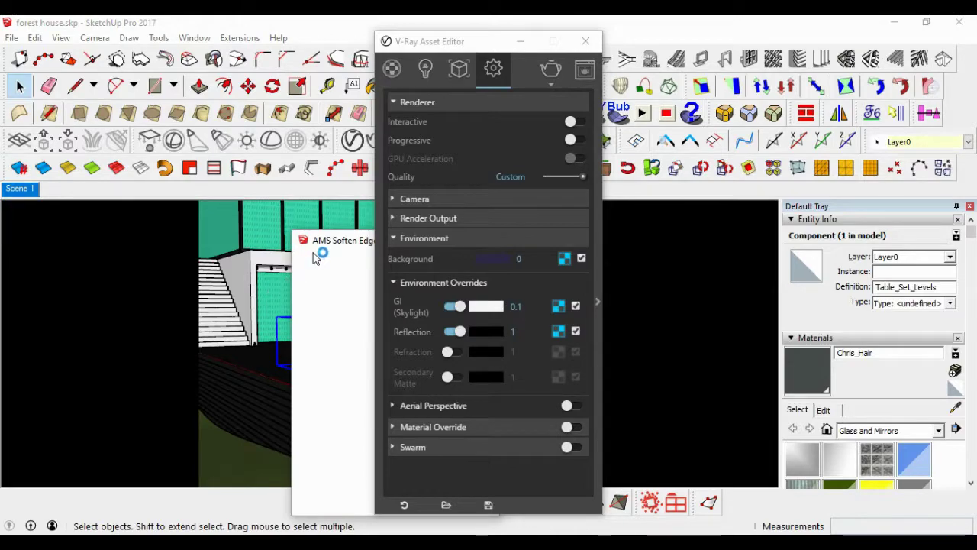
# Close the AMS Soften Edges window and return to the Scene 1 view
pyautogui.click(519, 45)
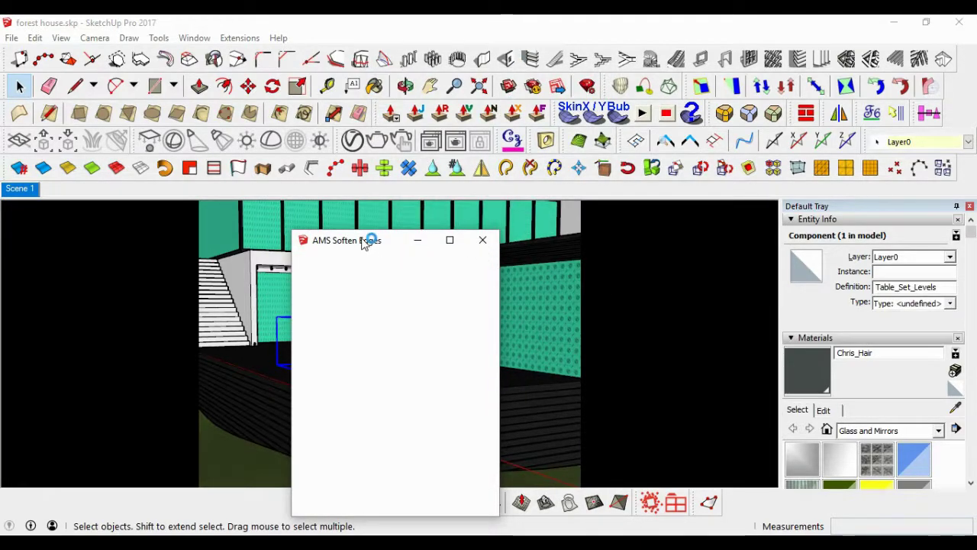
pyautogui.click(470, 241)
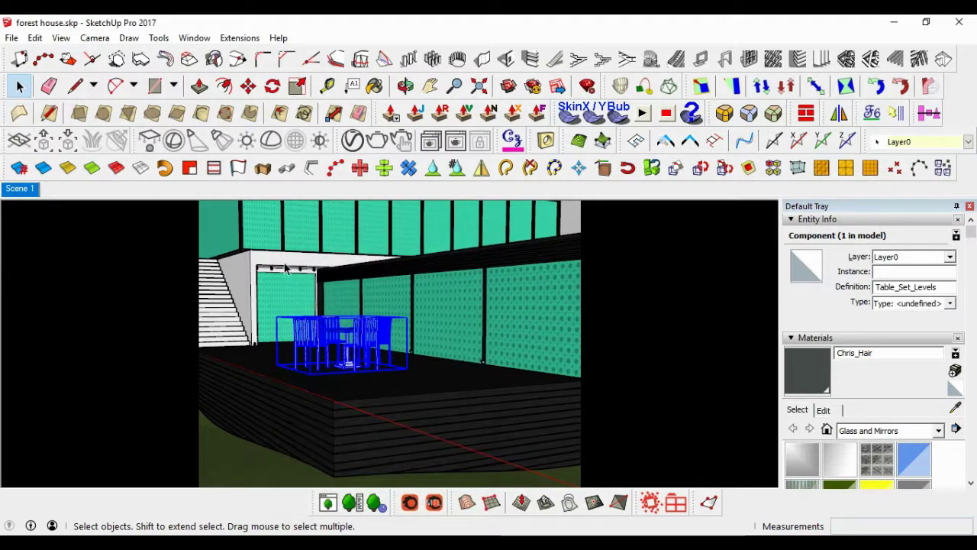
pyautogui.click(33, 191)
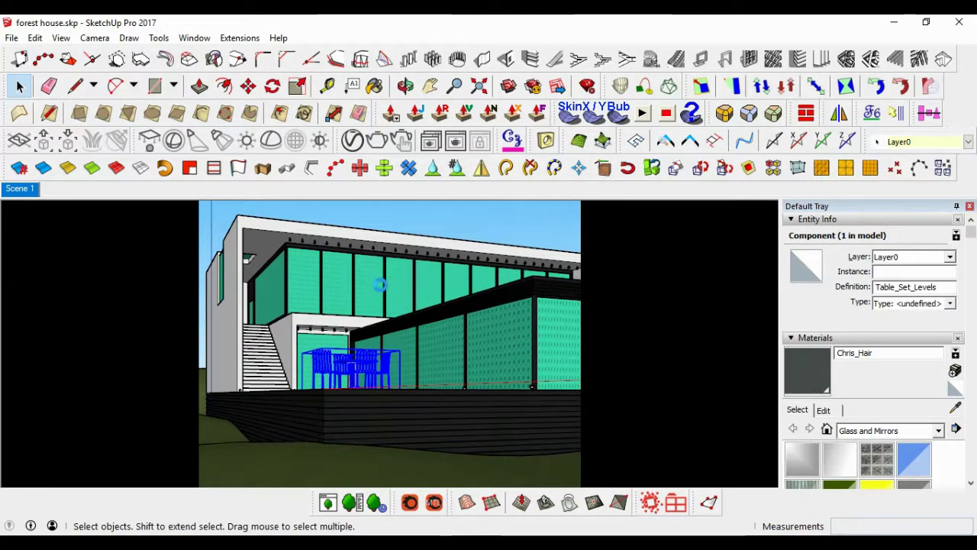
# Run a 1200×900 test render of the house, view it full screen, then close it
pyautogui.click(380, 141)
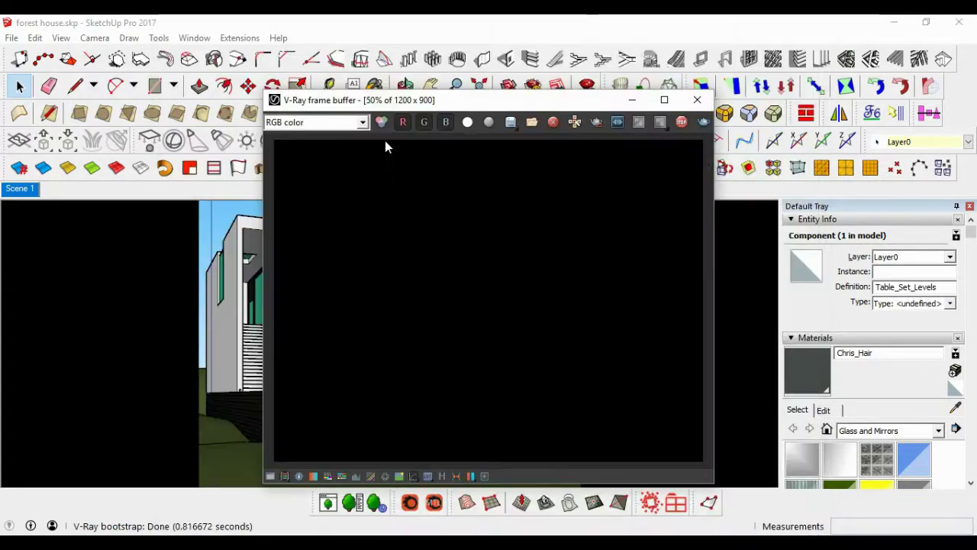
pyautogui.click(664, 100)
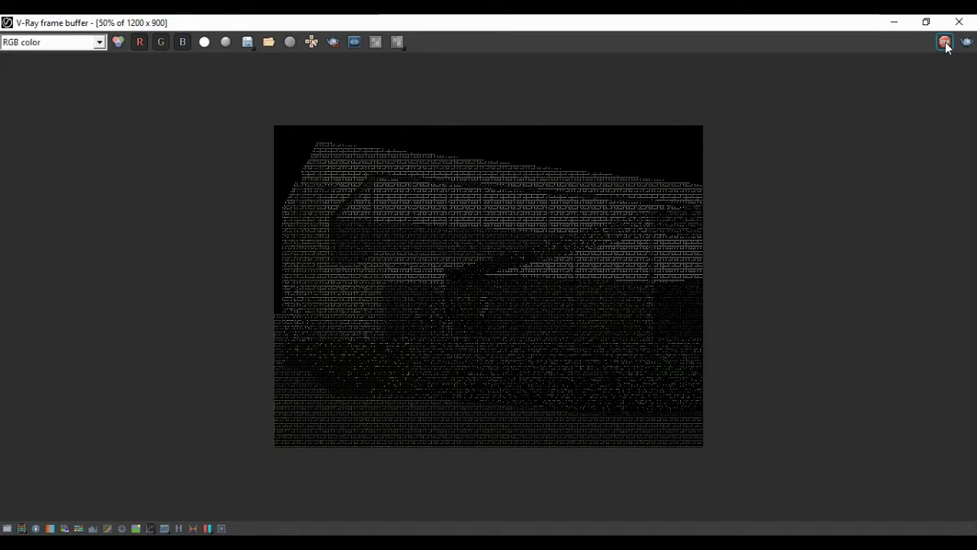
pyautogui.click(960, 22)
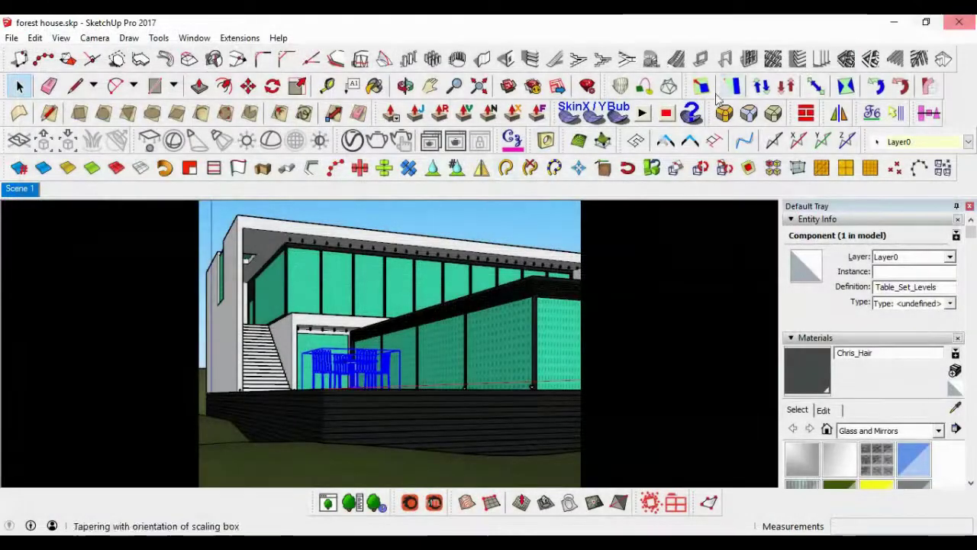
# Run another test render with the background intensity at 0.1, then close it
pyautogui.click(352, 140)
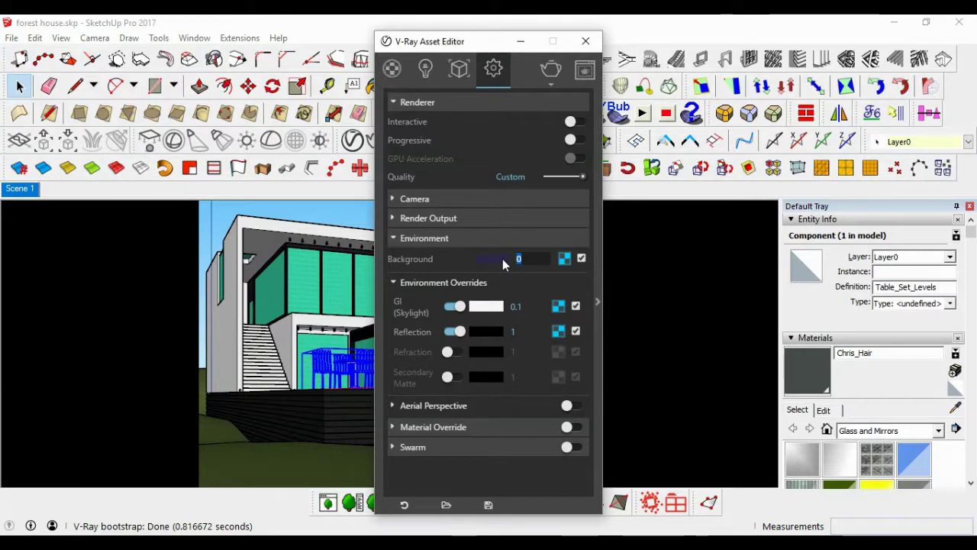
pyautogui.scroll(1, 502, 259)
pyautogui.click(550, 69)
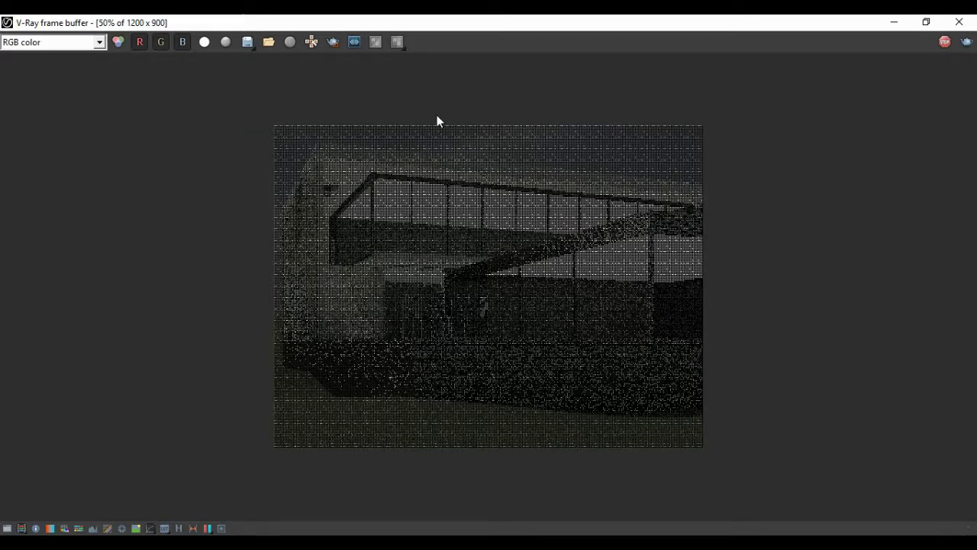
pyautogui.click(960, 25)
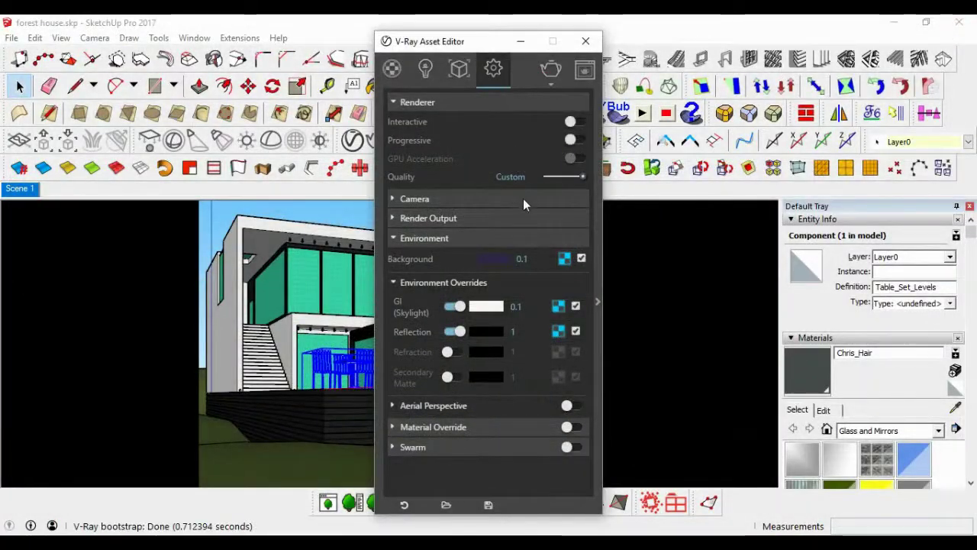
# Switch the background bitmap to Rendering Space (Linear) and test-render the result
pyautogui.click(564, 260)
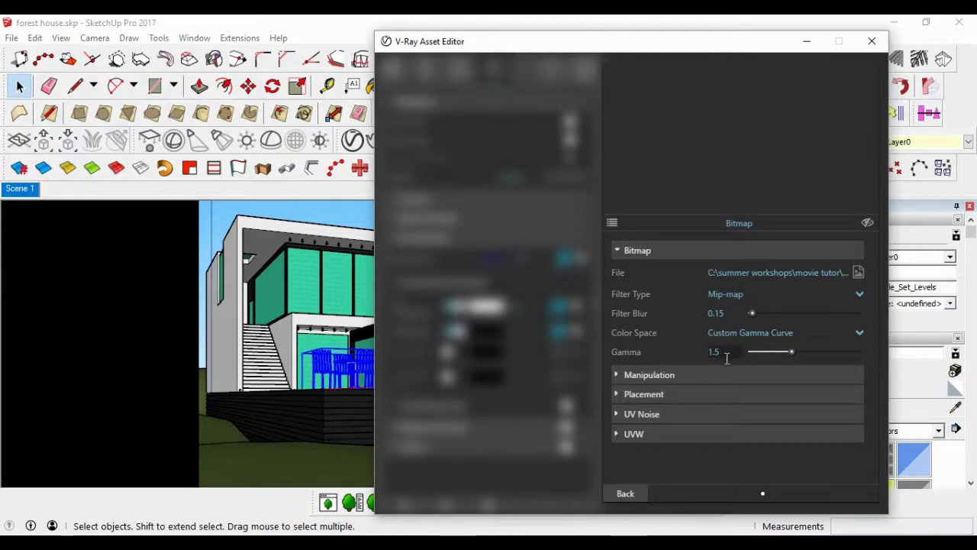
pyautogui.click(748, 332)
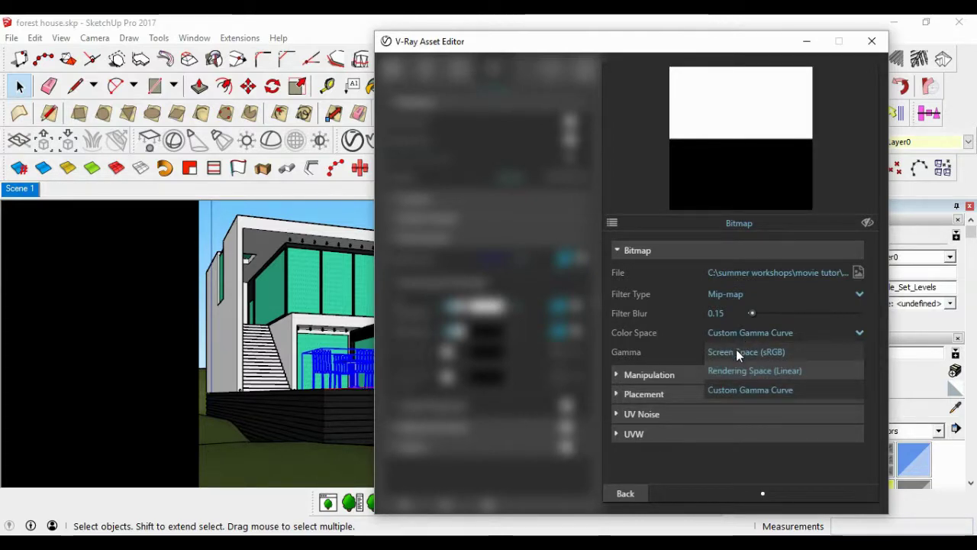
pyautogui.click(736, 369)
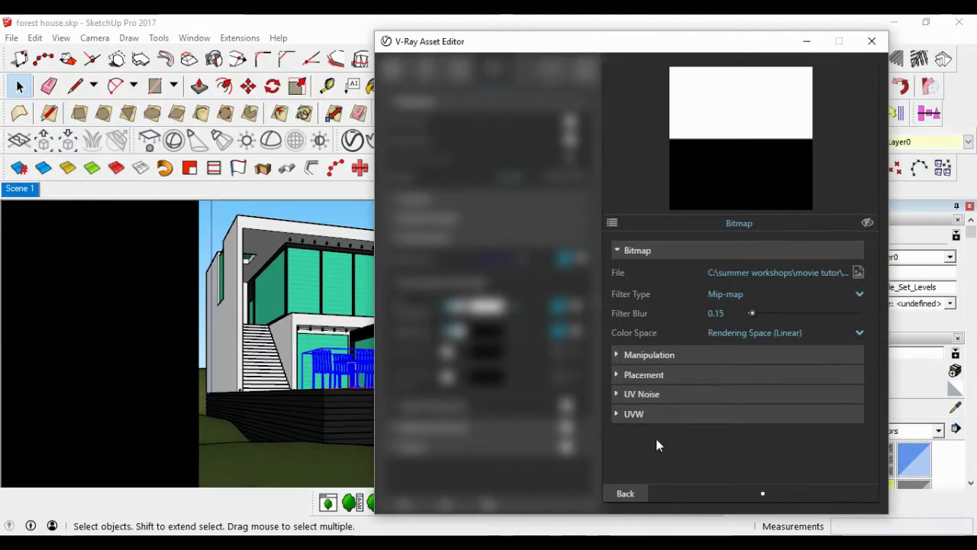
pyautogui.click(625, 494)
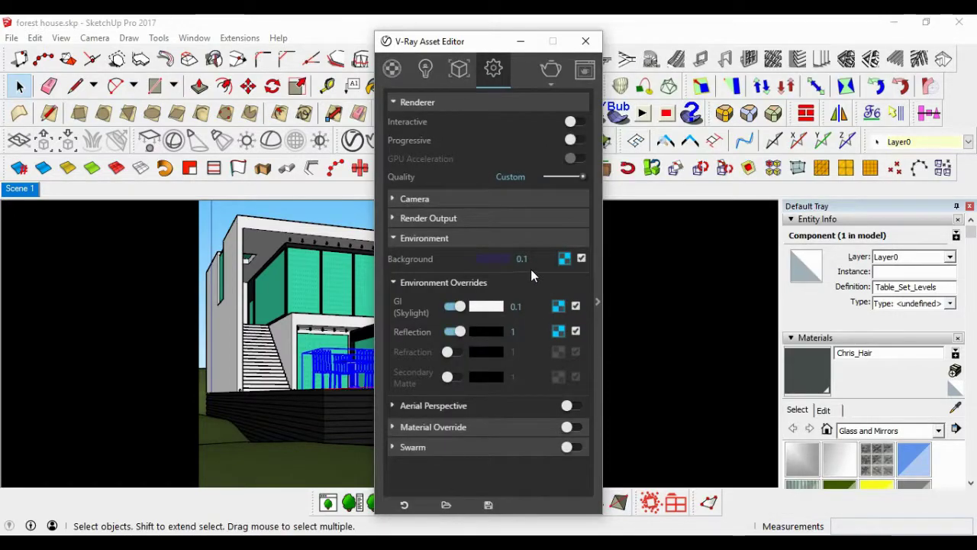
pyautogui.click(552, 69)
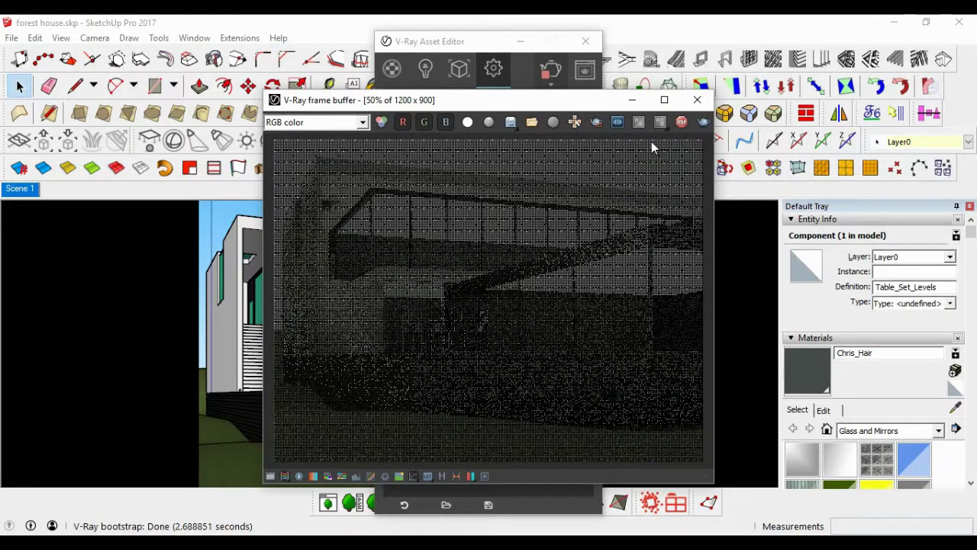
pyautogui.click(697, 99)
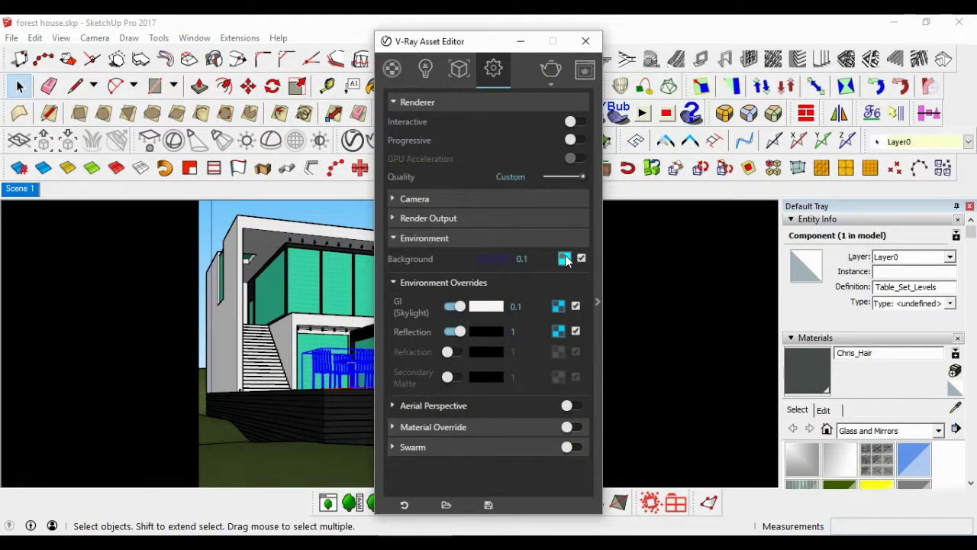
# Put the background bitmap on a custom gamma curve, try gamma 2.5 and test-render it
pyautogui.click(566, 260)
pyautogui.click(738, 340)
pyautogui.click(729, 387)
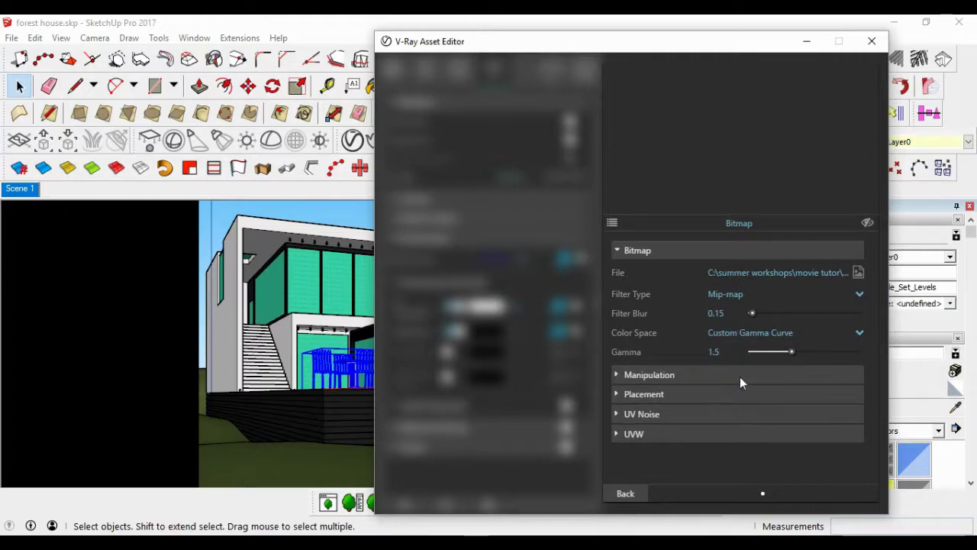
pyautogui.moveTo(739, 350); pyautogui.dragTo(670, 349)
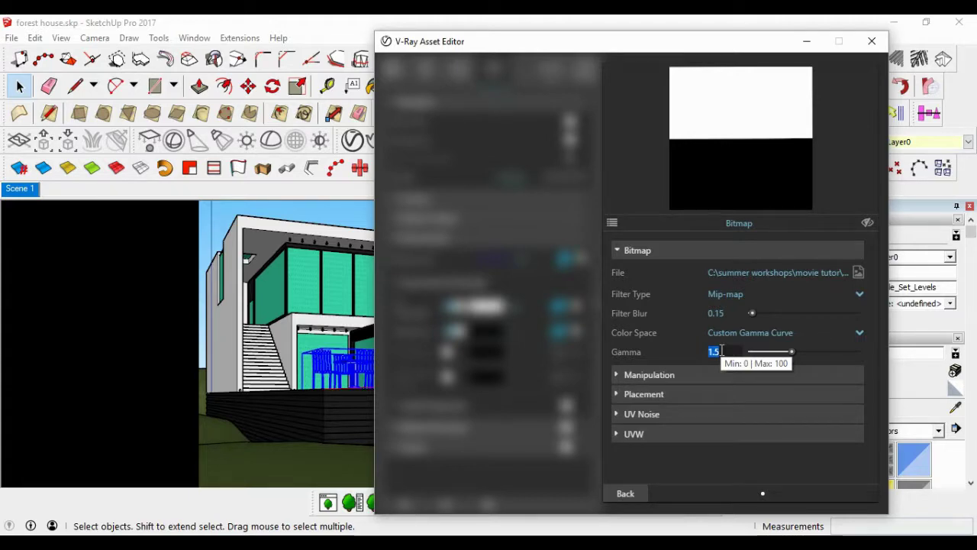
pyautogui.write('2')
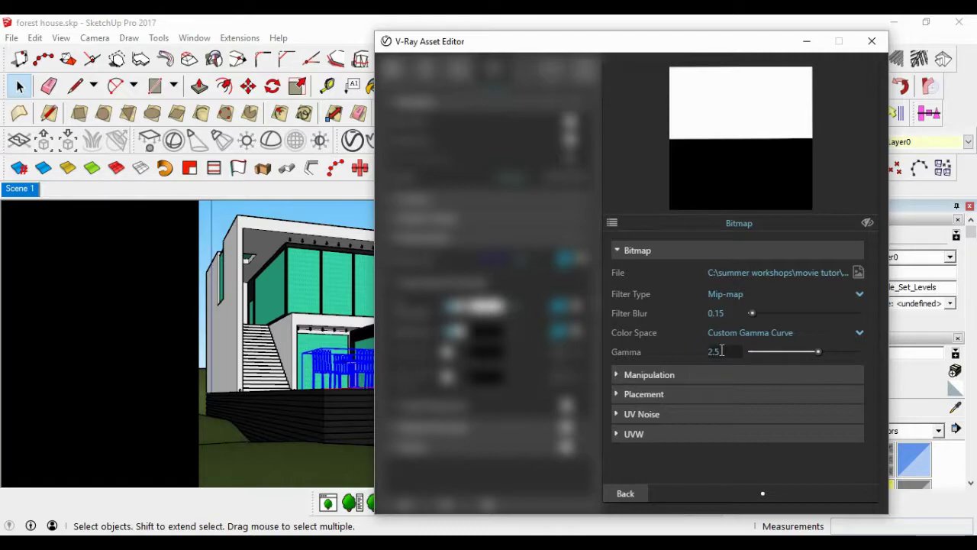
pyautogui.click(625, 493)
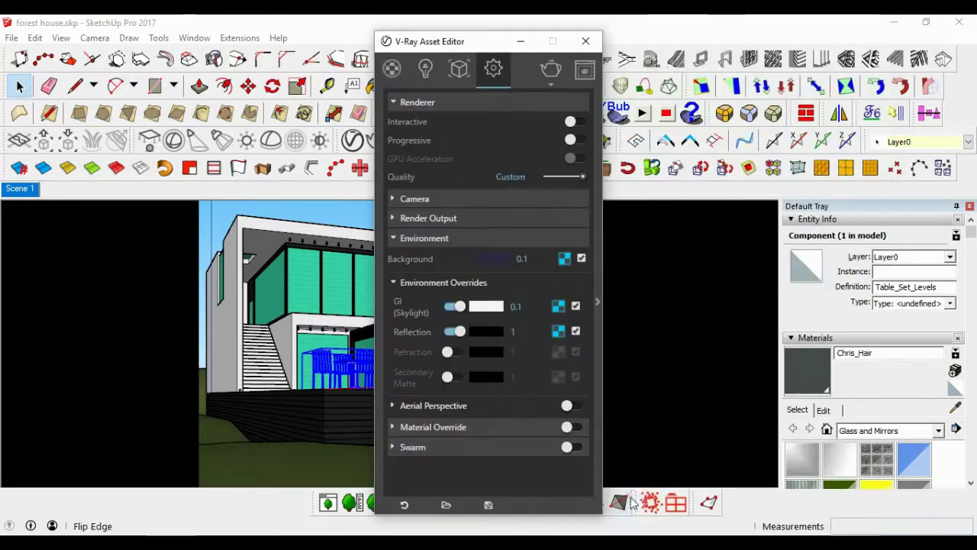
pyautogui.click(552, 70)
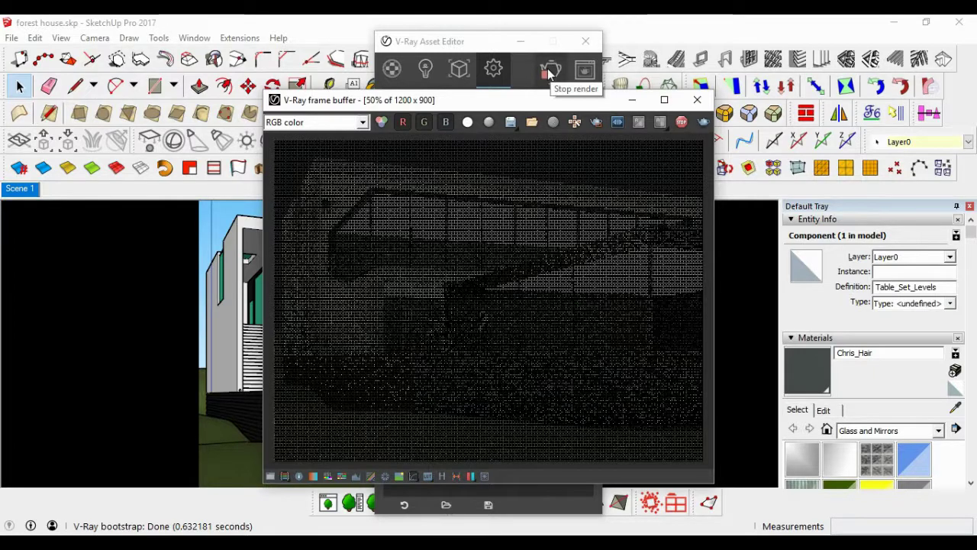
pyautogui.click(697, 99)
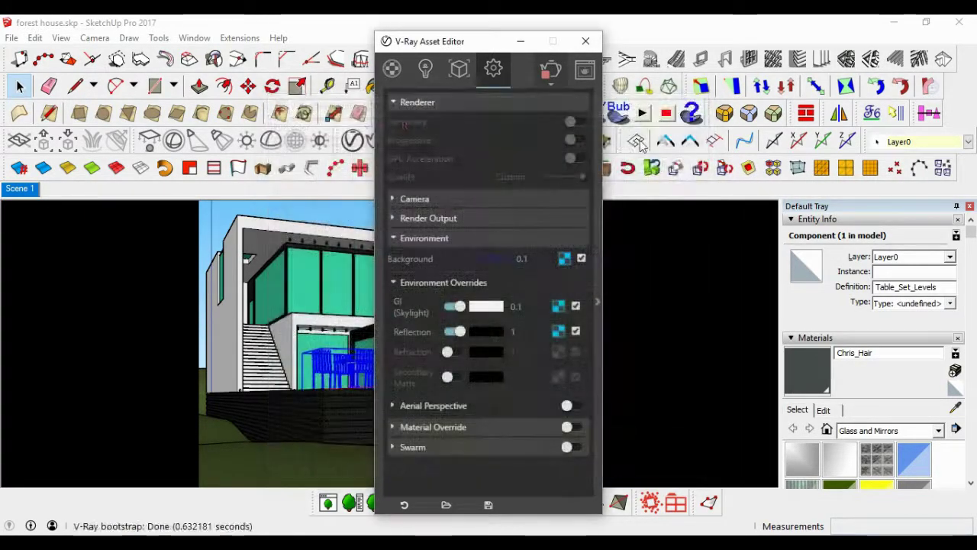
# Change the background bitmap's gamma to 1.8
pyautogui.click(564, 259)
pyautogui.moveTo(722, 351); pyautogui.dragTo(672, 354)
pyautogui.write('1')
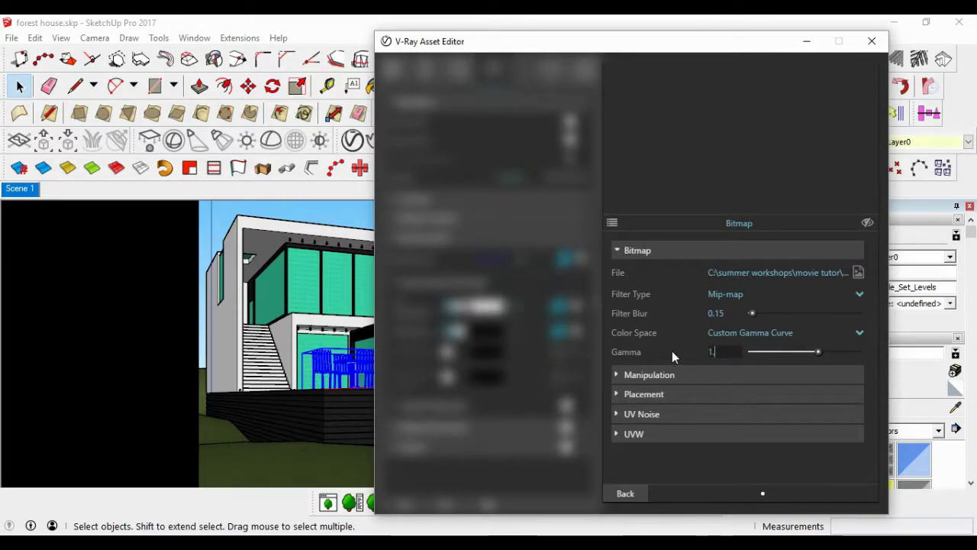
pyautogui.write('.8')
pyautogui.press('Return')
pyautogui.click(630, 253)
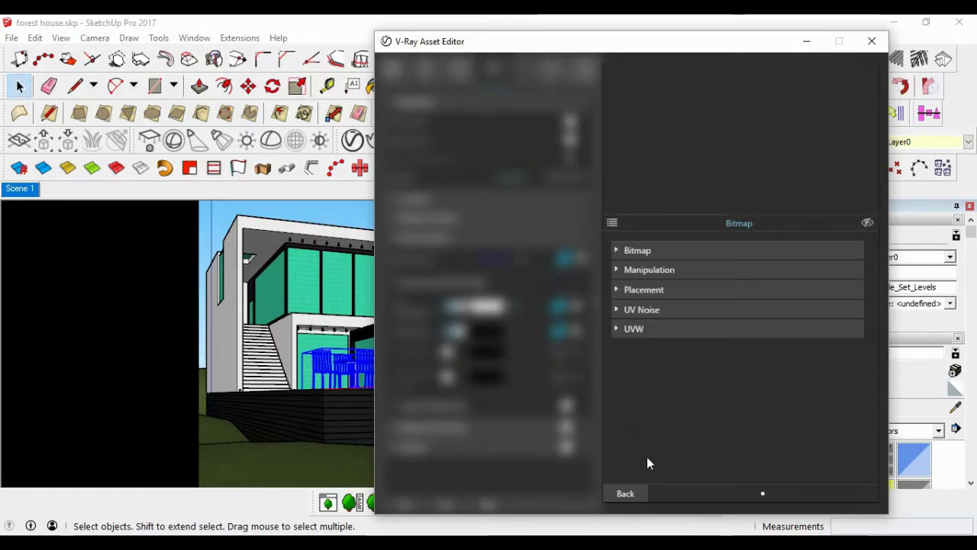
pyautogui.click(640, 494)
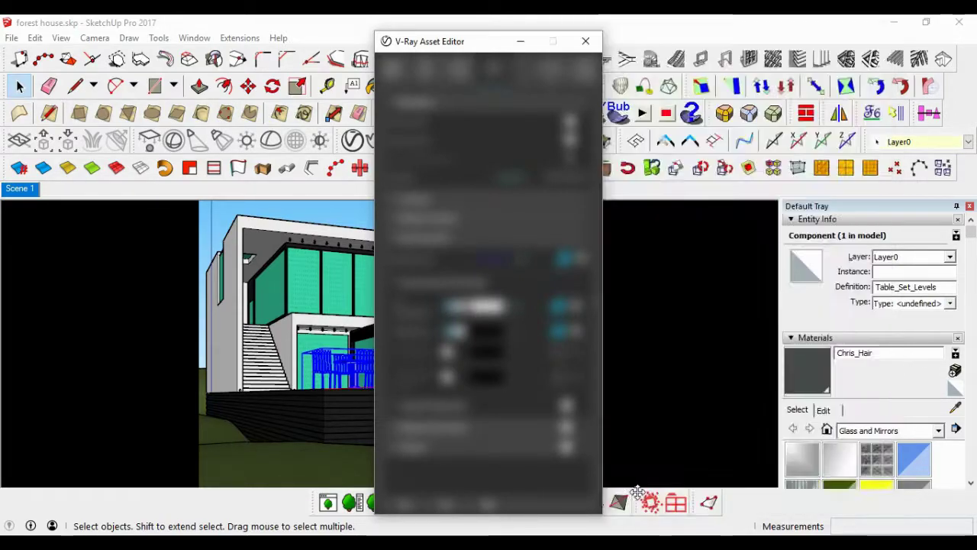
# Raise the background intensity from 0.1 to 0.5
pyautogui.doubleClick(511, 260)
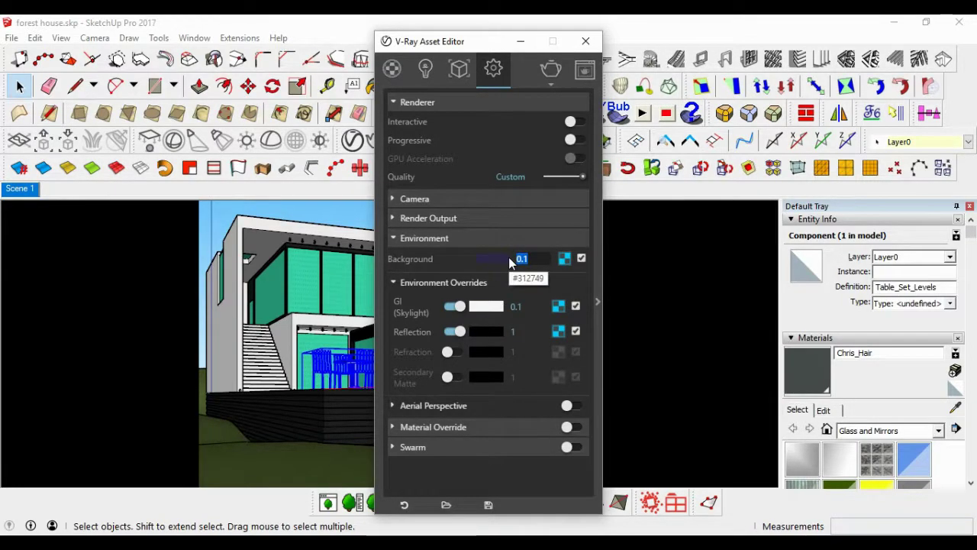
pyautogui.press('BackSpace')
pyautogui.write('0.5')
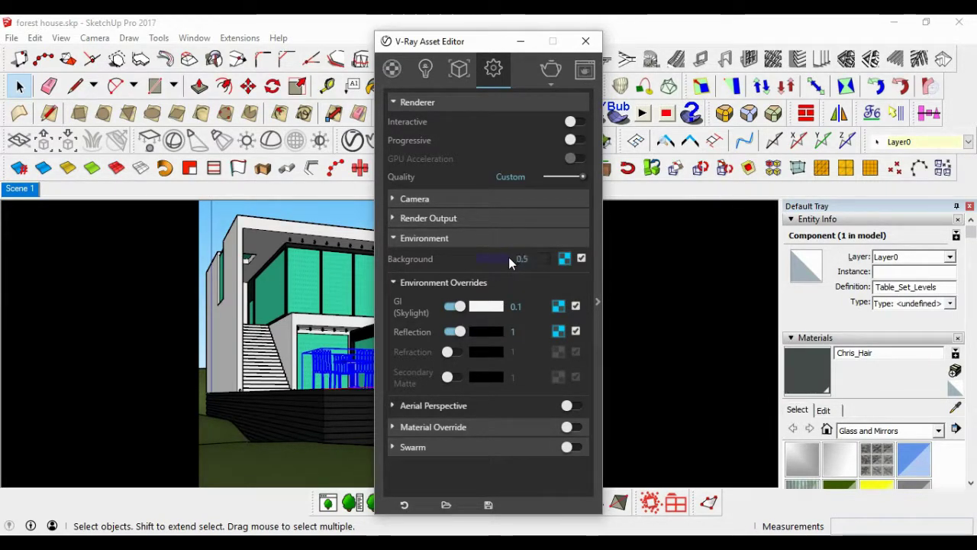
pyautogui.press('Return')
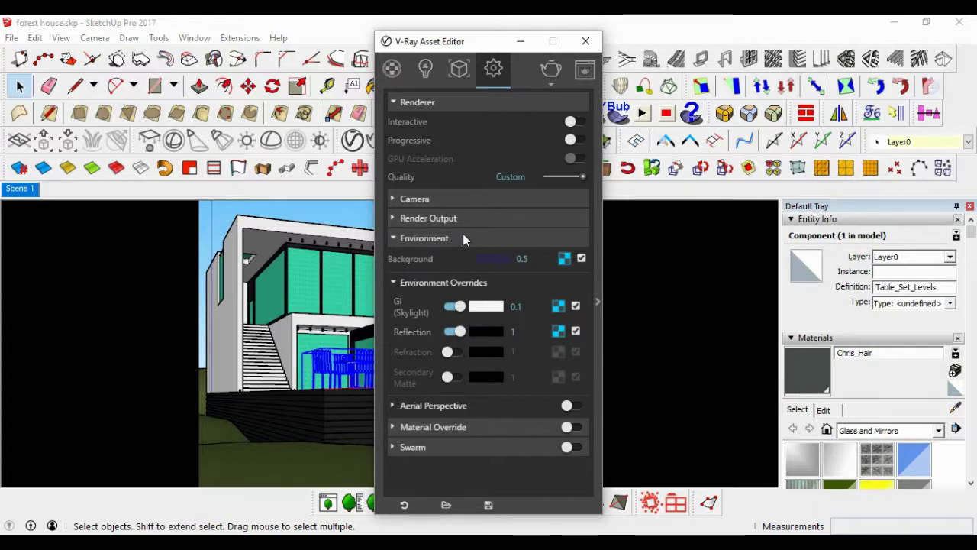
pyautogui.click(462, 238)
# Use detailed camera exposure with ISO 80, f-number 6 and shutter 300, then test-render
pyautogui.click(449, 200)
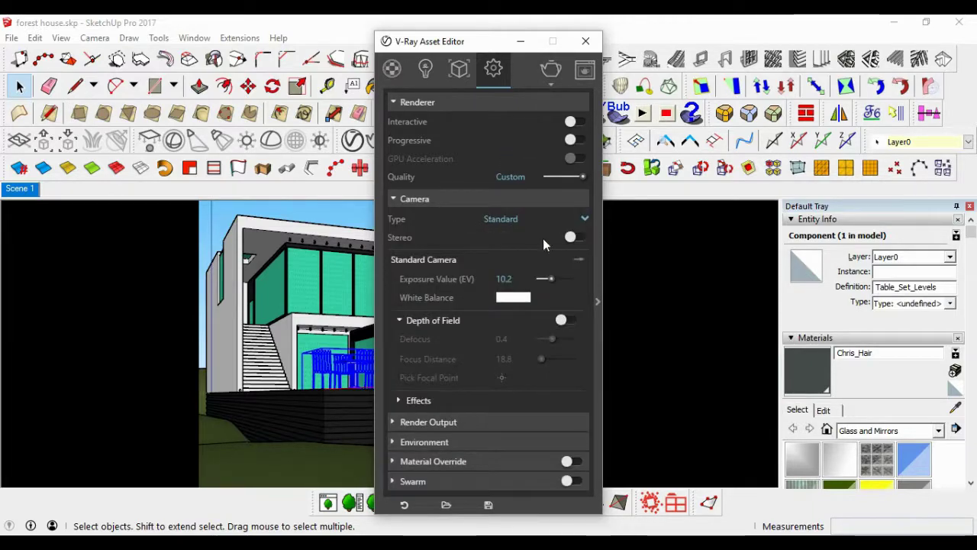
pyautogui.click(578, 261)
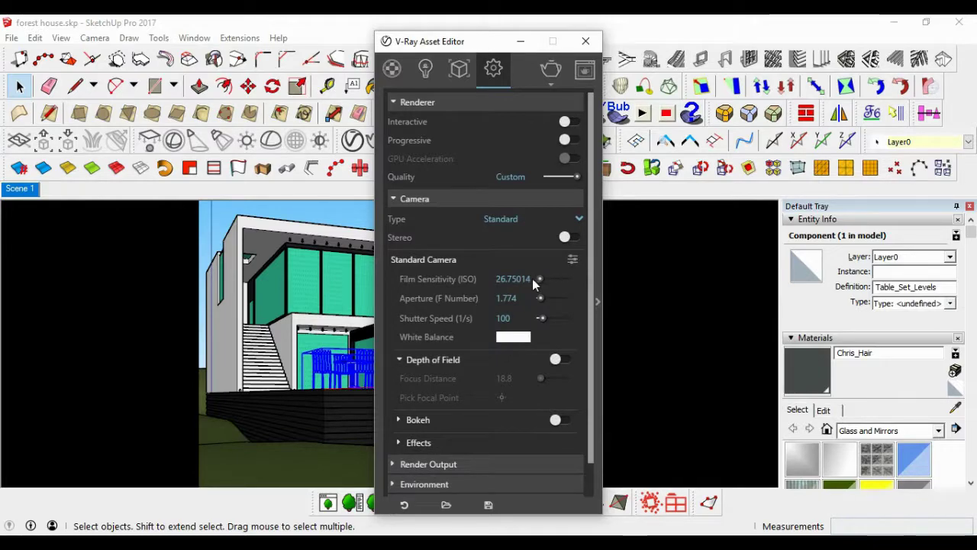
pyautogui.moveTo(530, 279); pyautogui.dragTo(463, 277)
pyautogui.write('1505999')
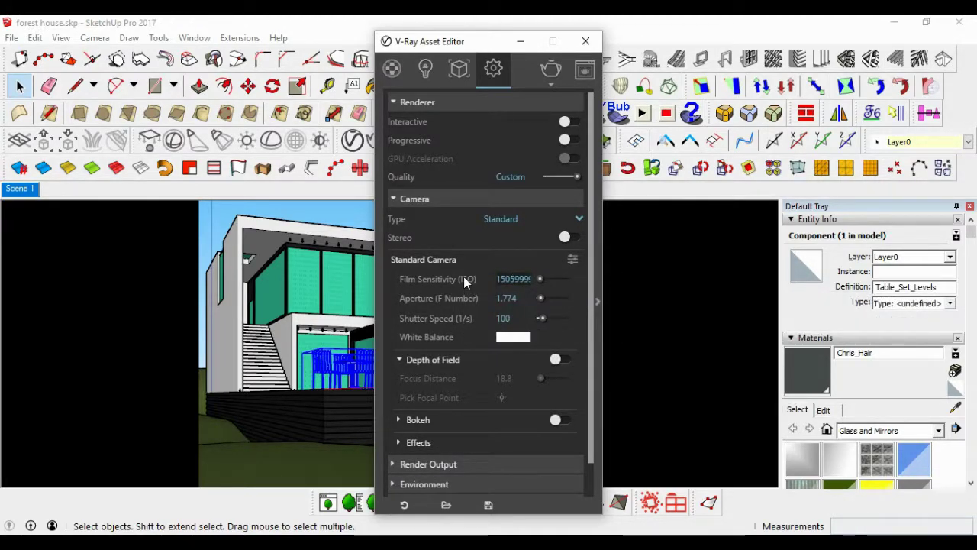
pyautogui.hotkey('ctrl', 'a')
pyautogui.write('80')
pyautogui.moveTo(512, 305); pyautogui.dragTo(468, 304)
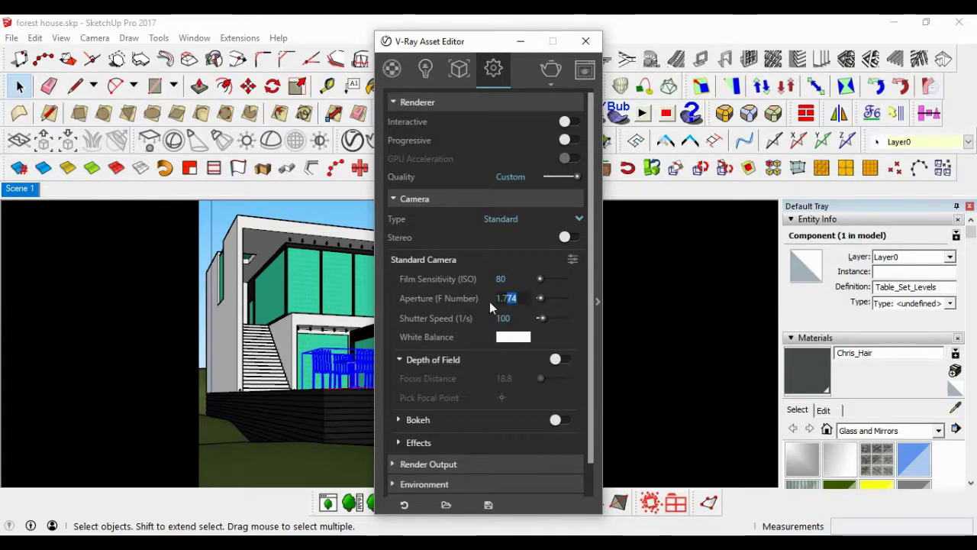
pyautogui.write('6')
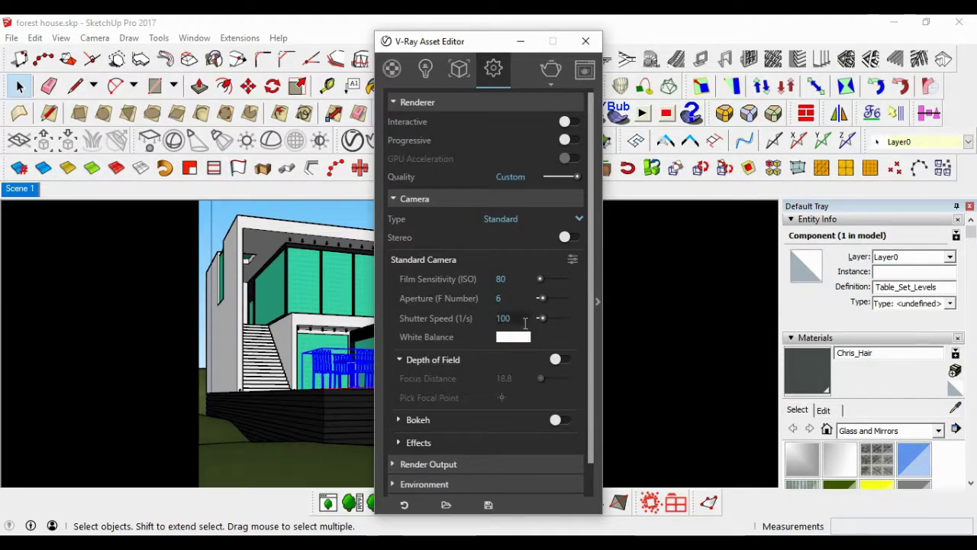
pyautogui.write('300')
pyautogui.press('Return')
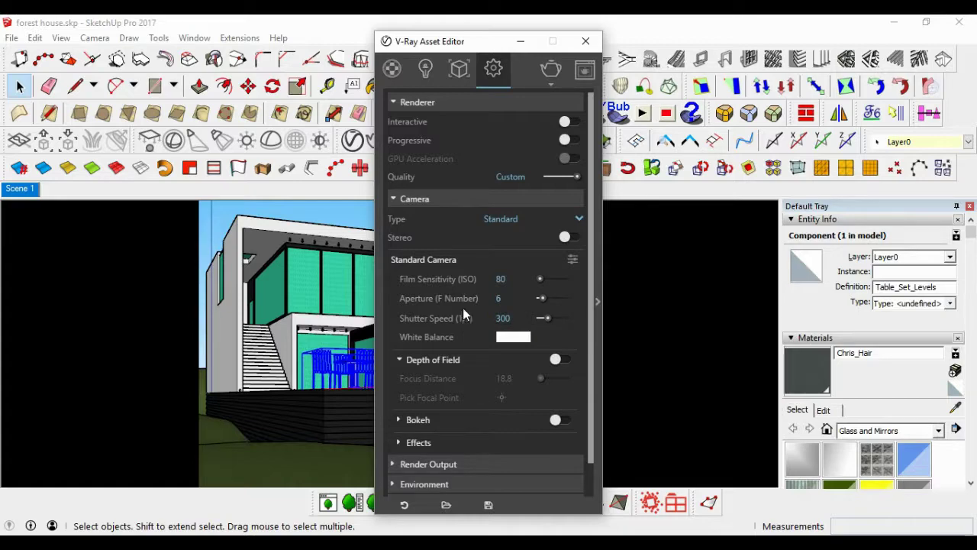
pyautogui.click(551, 70)
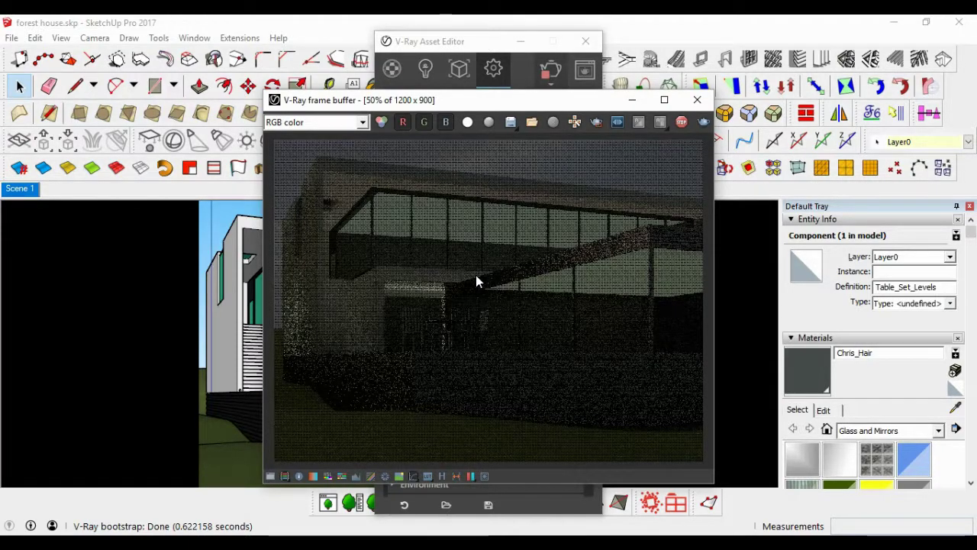
# Enable the 1700 intensity on both V-Ray IES lights
pyautogui.click(697, 99)
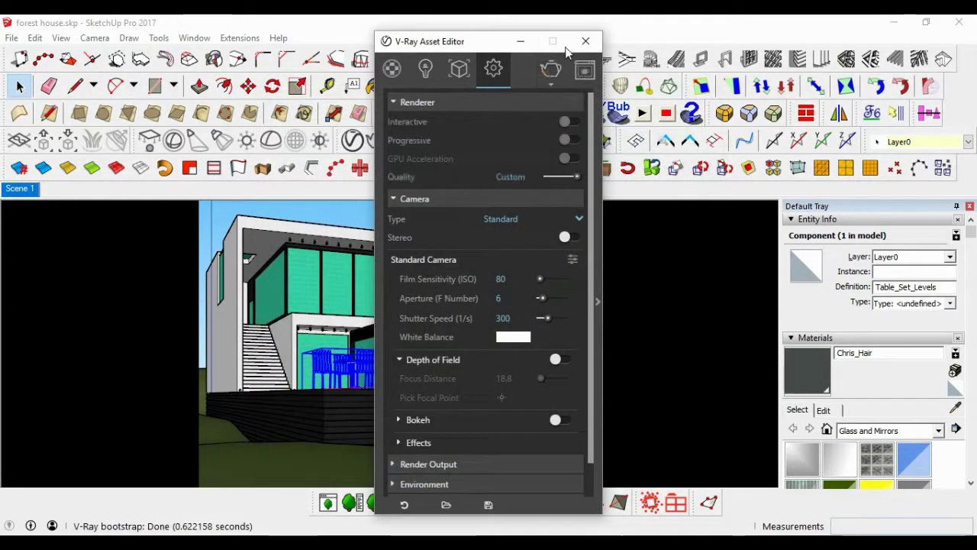
pyautogui.click(425, 68)
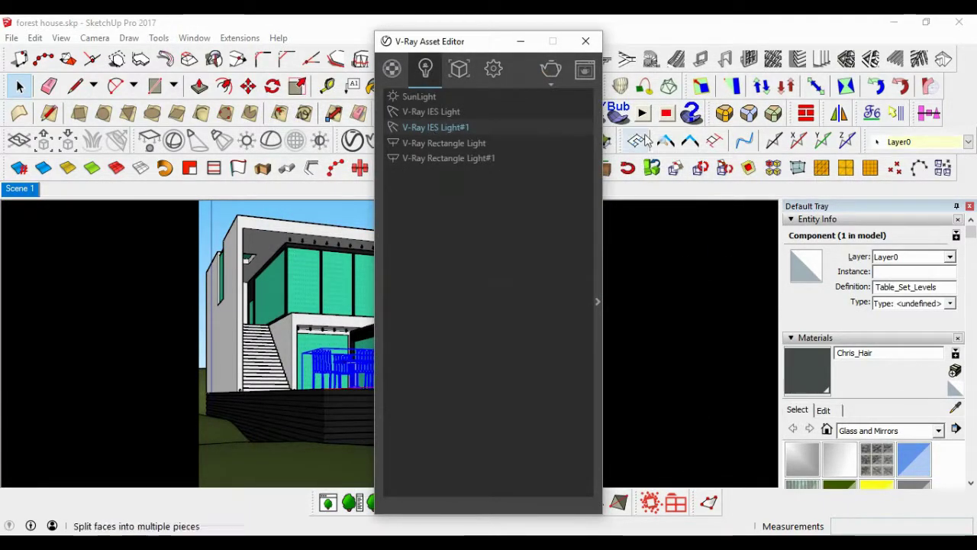
pyautogui.click(598, 122)
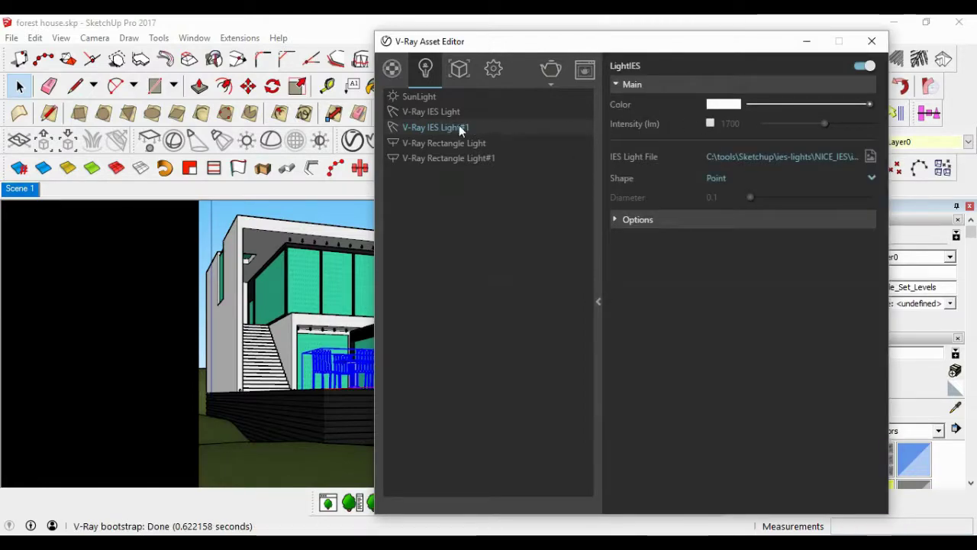
pyautogui.click(710, 124)
pyautogui.click(437, 113)
pyautogui.click(710, 124)
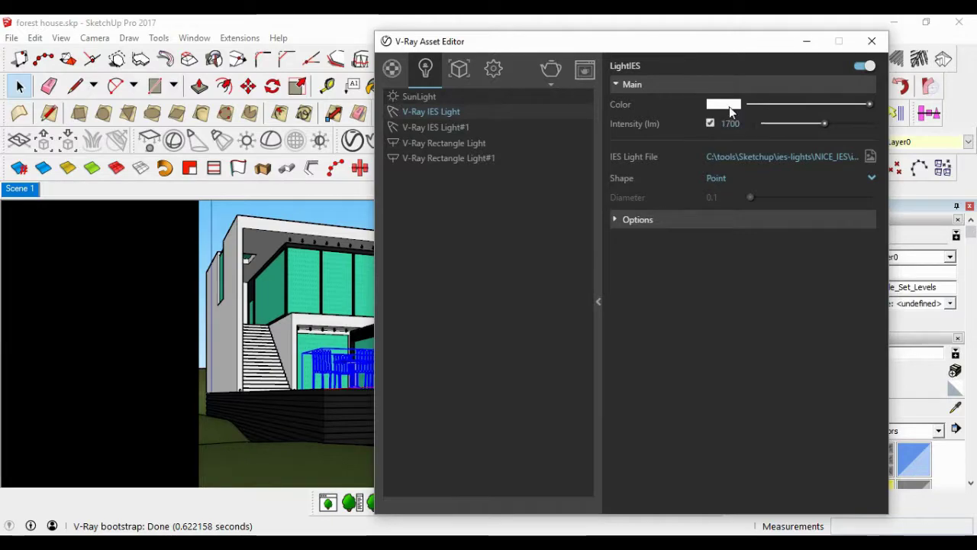
# Tint both IES lights a pale yellow
pyautogui.click(728, 106)
pyautogui.click(415, 100)
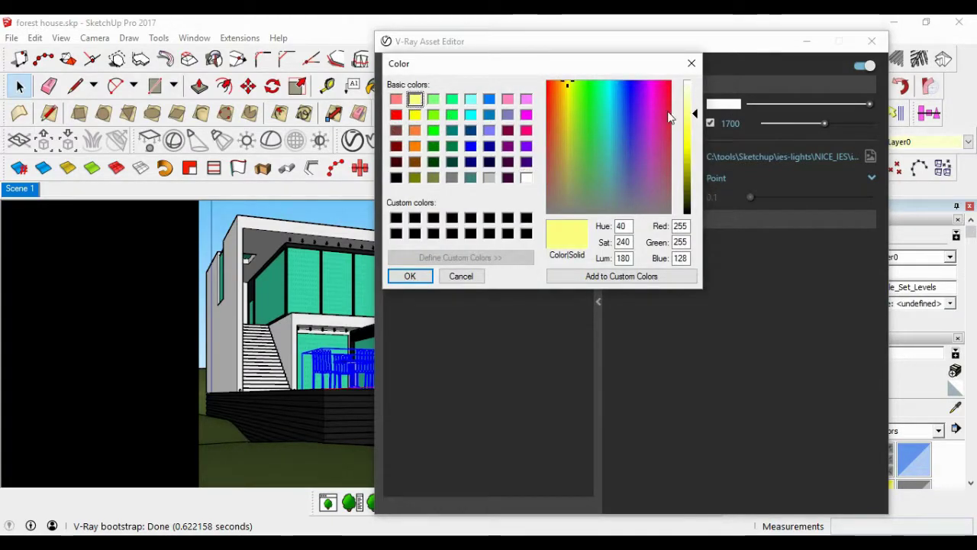
pyautogui.moveTo(691, 110); pyautogui.dragTo(695, 104)
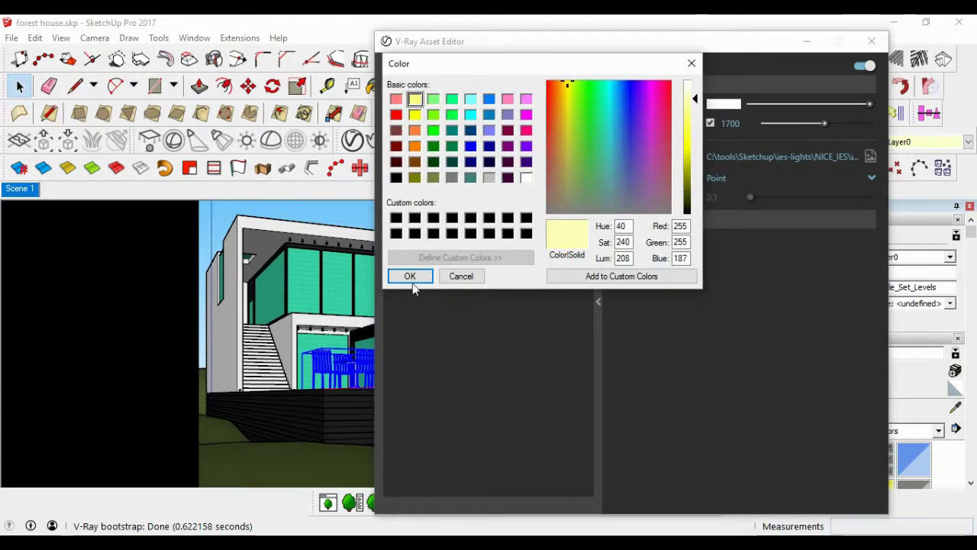
pyautogui.click(411, 278)
pyautogui.click(445, 127)
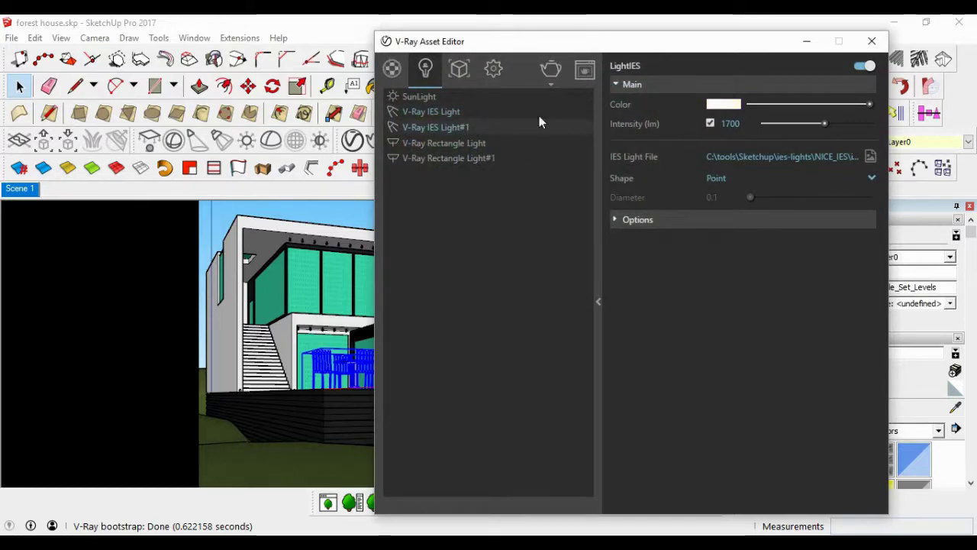
pyautogui.click(711, 106)
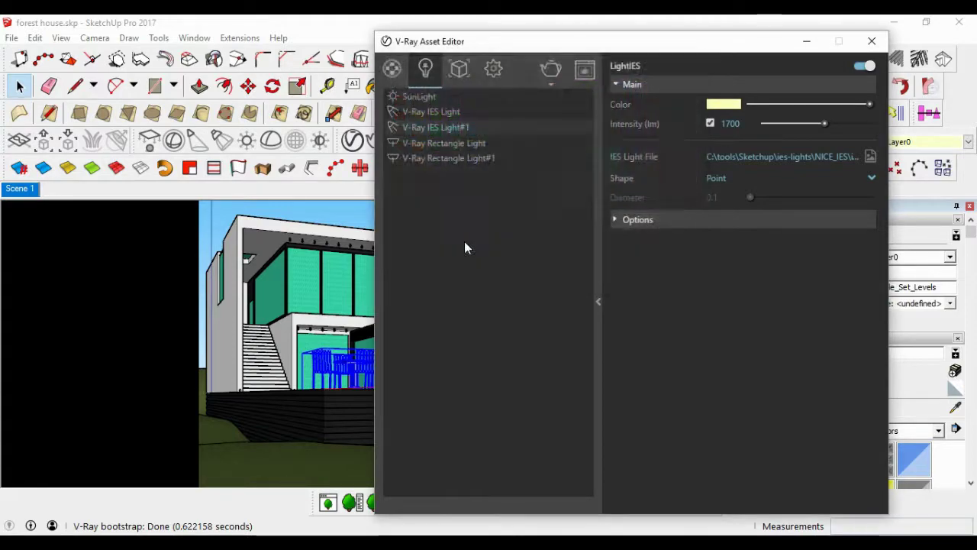
pyautogui.click(410, 276)
# Shape both IES lights From IES File and run a test render
pyautogui.click(735, 179)
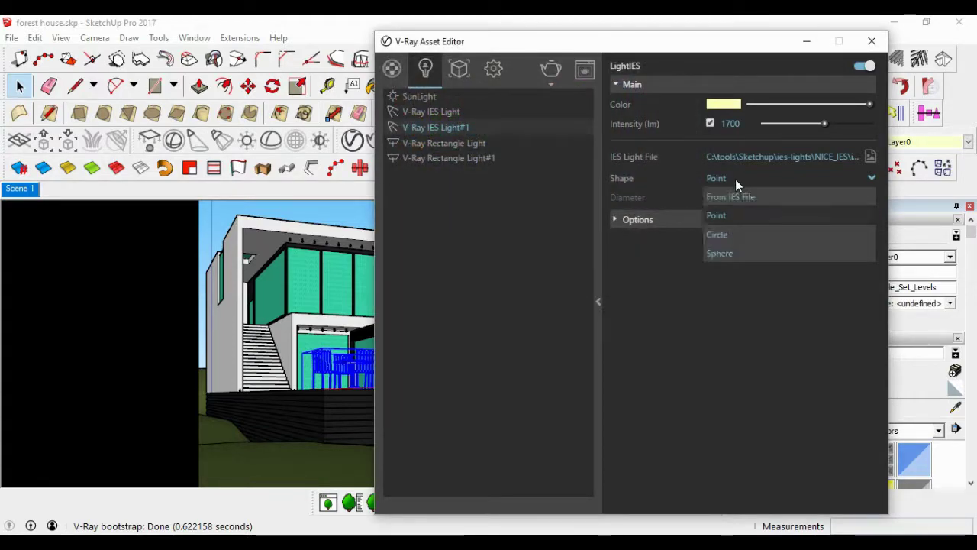
pyautogui.click(737, 195)
pyautogui.click(430, 111)
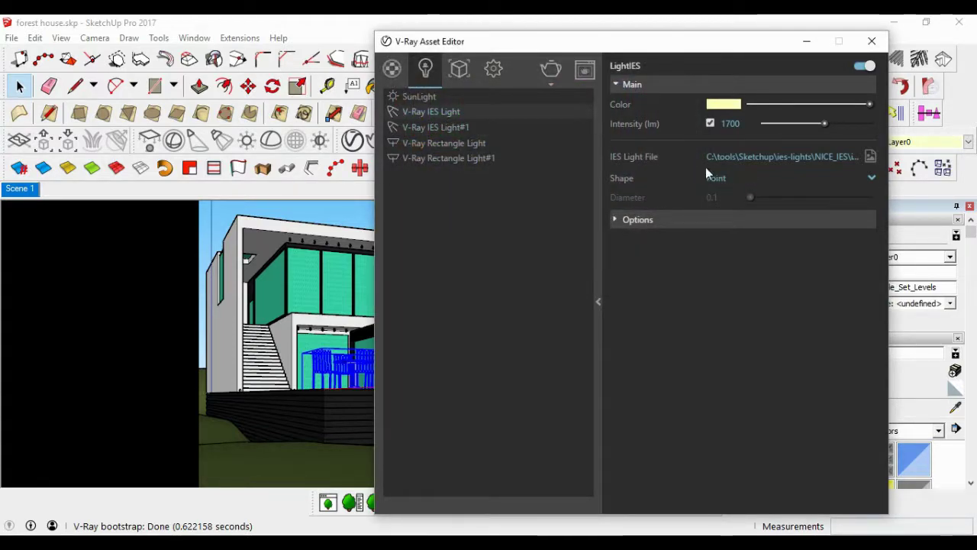
pyautogui.click(728, 179)
pyautogui.click(736, 195)
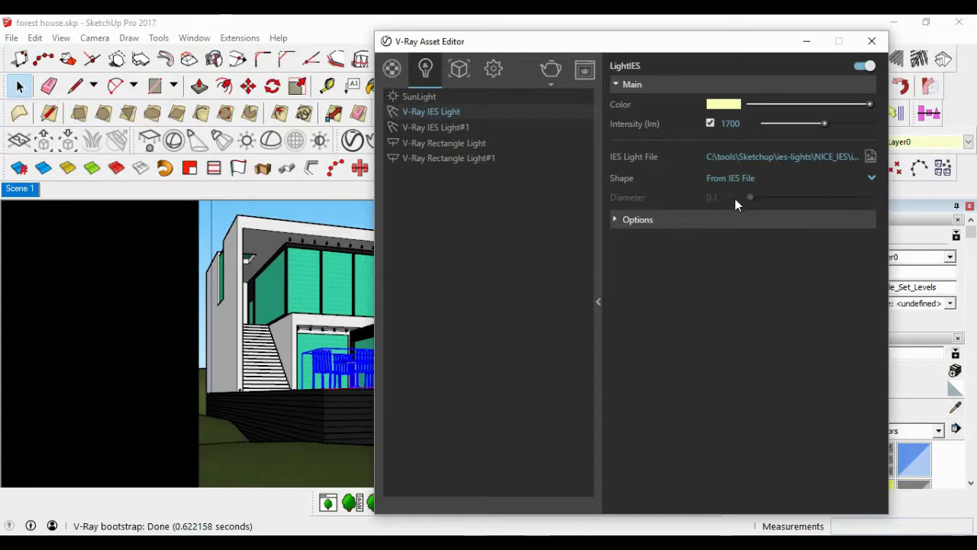
pyautogui.click(550, 69)
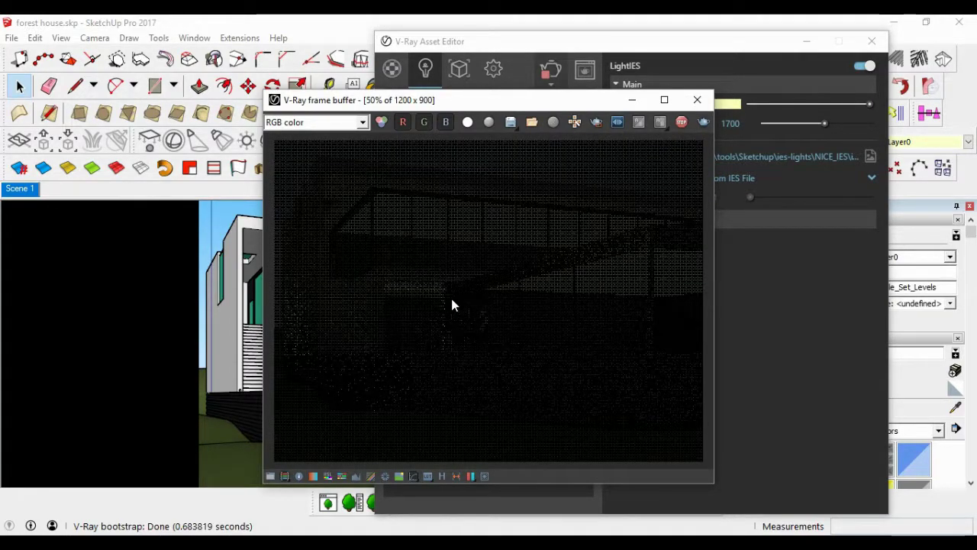
# Raise the IES light intensity to 100000 and render again
pyautogui.click(697, 99)
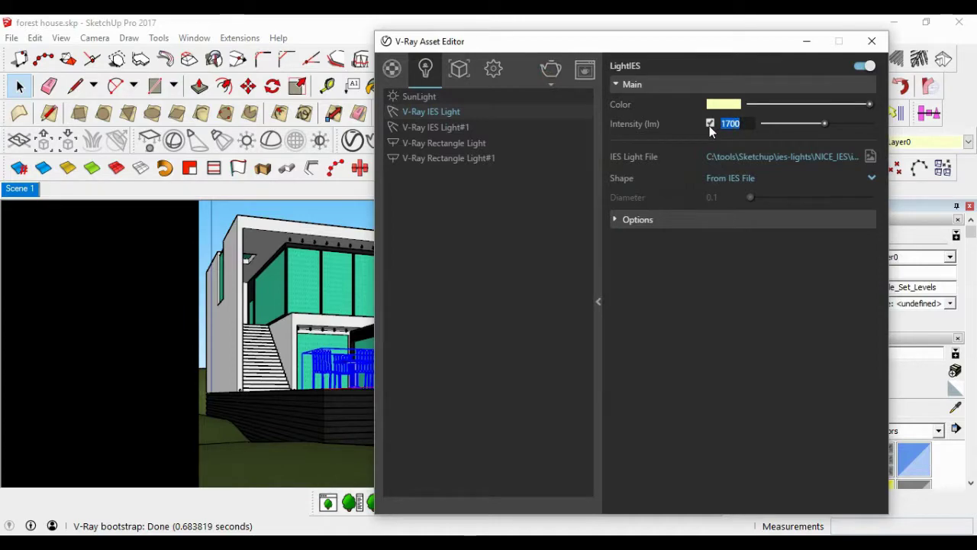
pyautogui.click(739, 123)
pyautogui.write('10000')
pyautogui.press('Return')
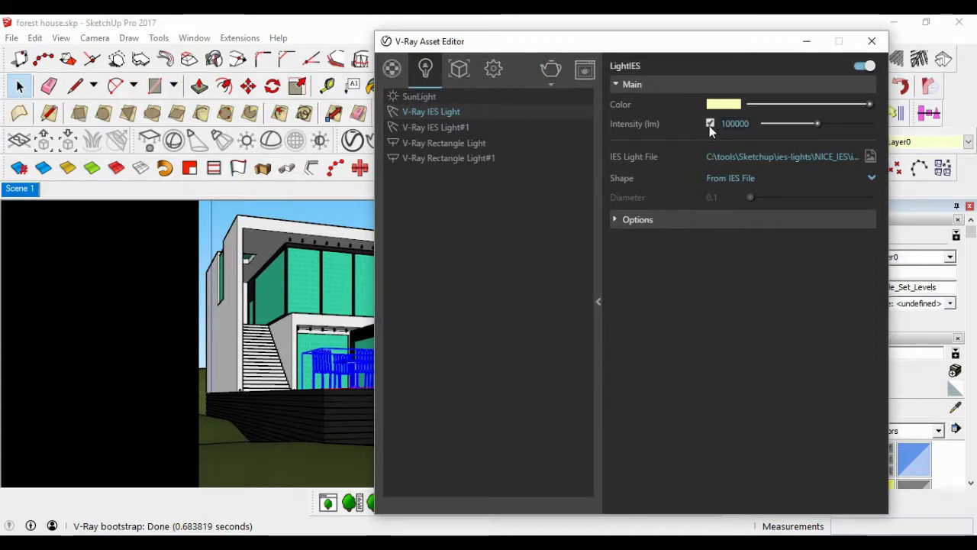
pyautogui.click(558, 68)
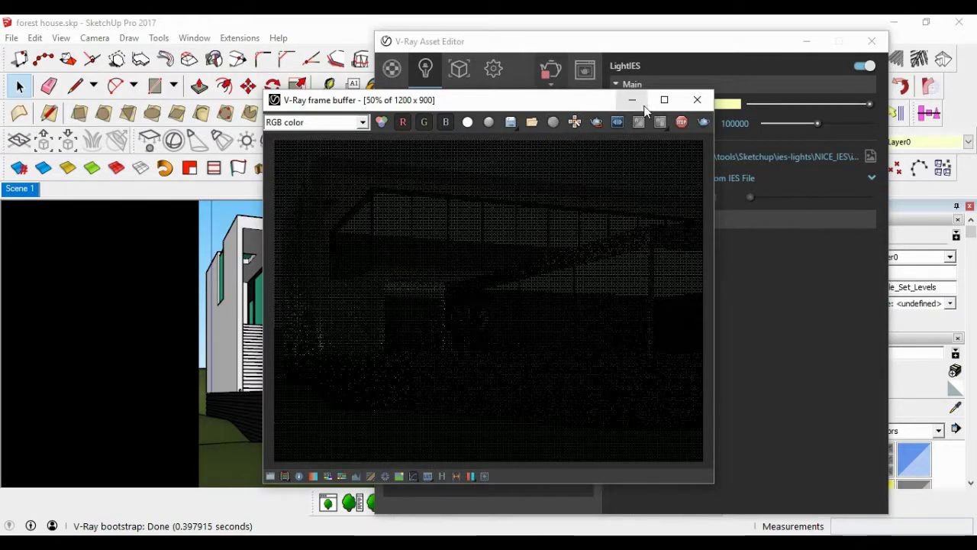
pyautogui.click(682, 122)
pyautogui.click(696, 101)
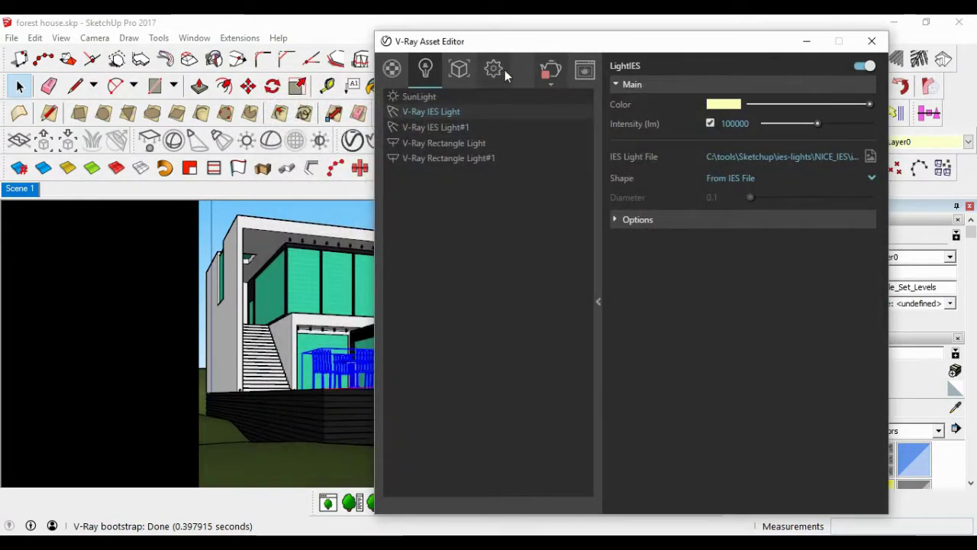
pyautogui.click(394, 68)
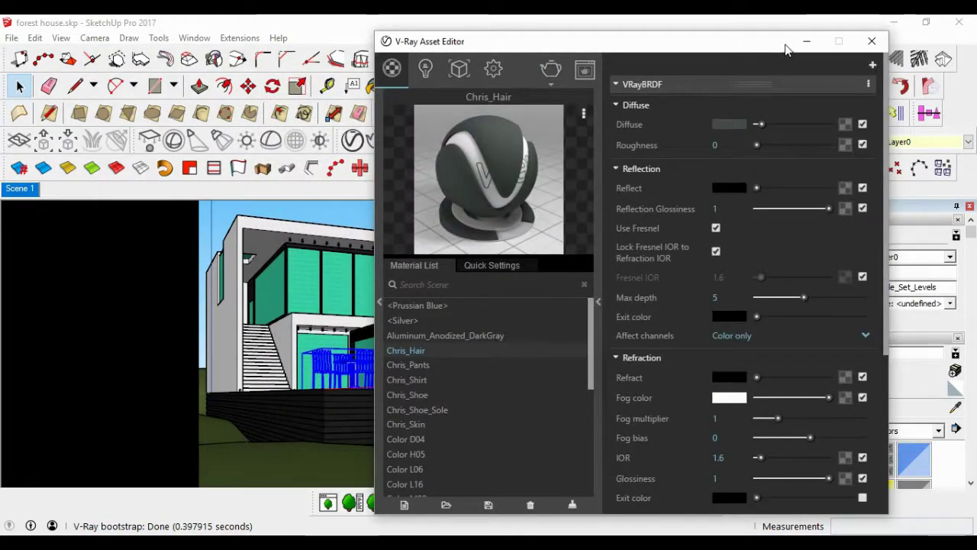
# Sample the ceiling lamp caps' Color D04 material with the Paint Bucket
pyautogui.click(872, 40)
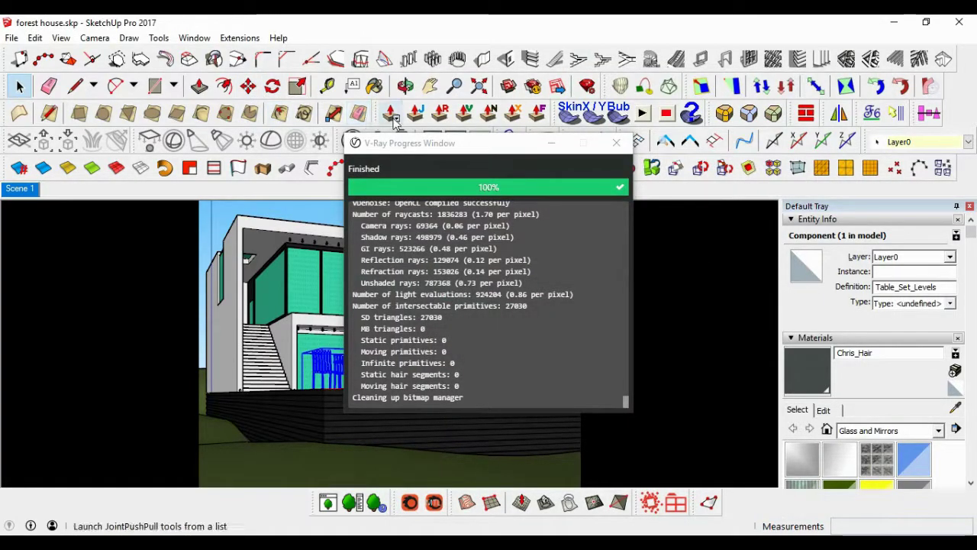
pyautogui.click(374, 86)
pyautogui.click(551, 142)
pyautogui.scroll(3, 329, 229)
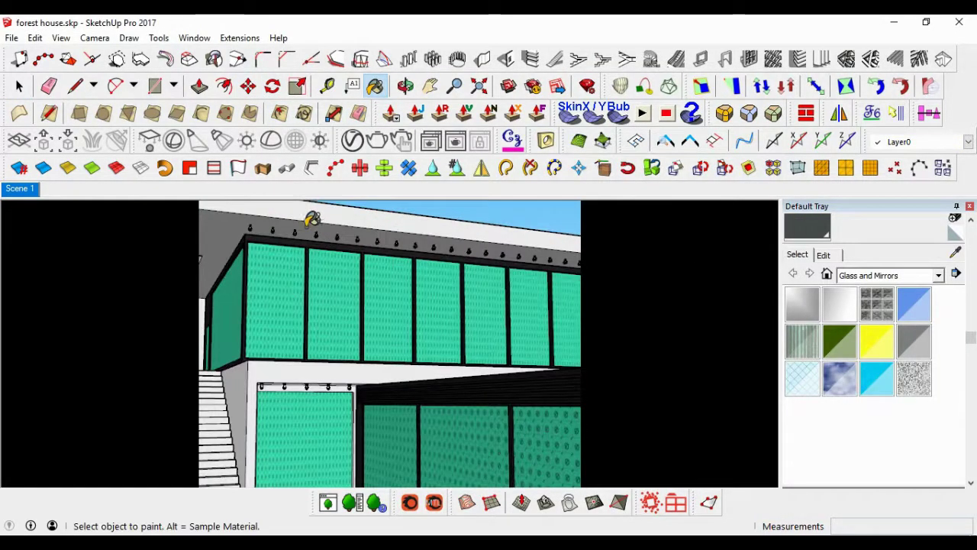
pyautogui.scroll(2, 298, 216)
pyautogui.scroll(2, 281, 218)
pyautogui.moveTo(279, 218)
pyautogui.mouseDown(button='middle')
pyautogui.moveTo(283, 233)
pyautogui.moveTo(300, 206)
pyautogui.mouseUp(button='middle')
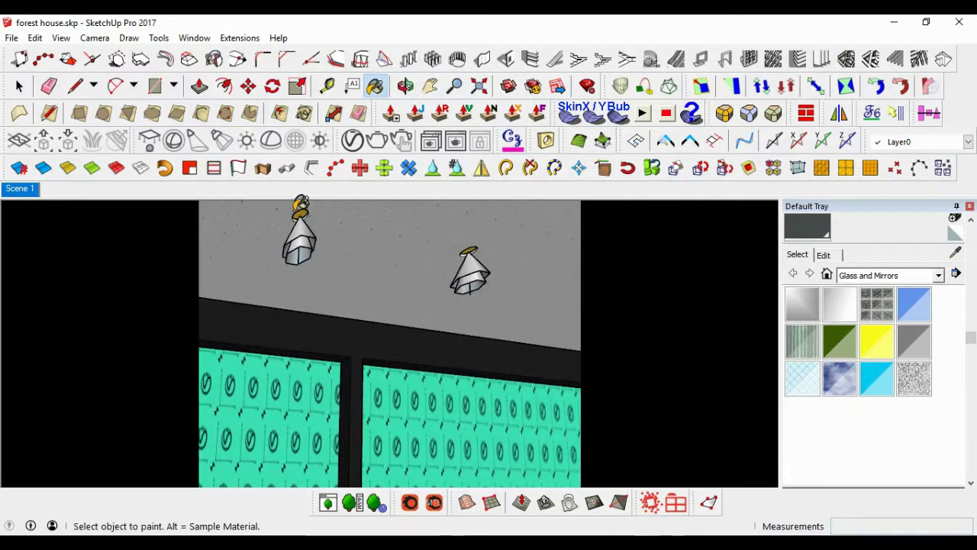
pyautogui.scroll(4, 300, 207)
pyautogui.keyDown('alt'); pyautogui.click(344, 223); pyautogui.keyUp('alt')
pyautogui.press('space')
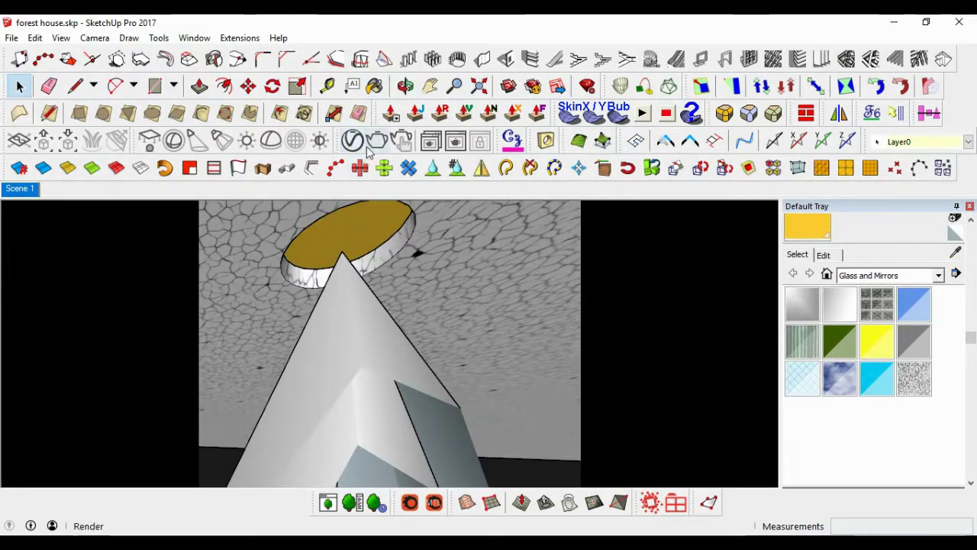
# Add an Emissive layer to the Color D04 material
pyautogui.click(352, 140)
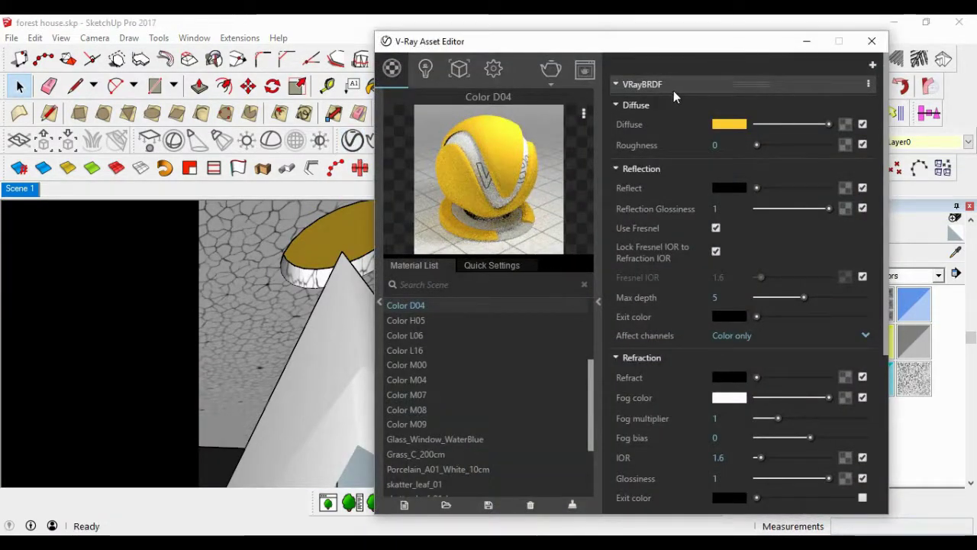
pyautogui.click(640, 86)
pyautogui.click(873, 65)
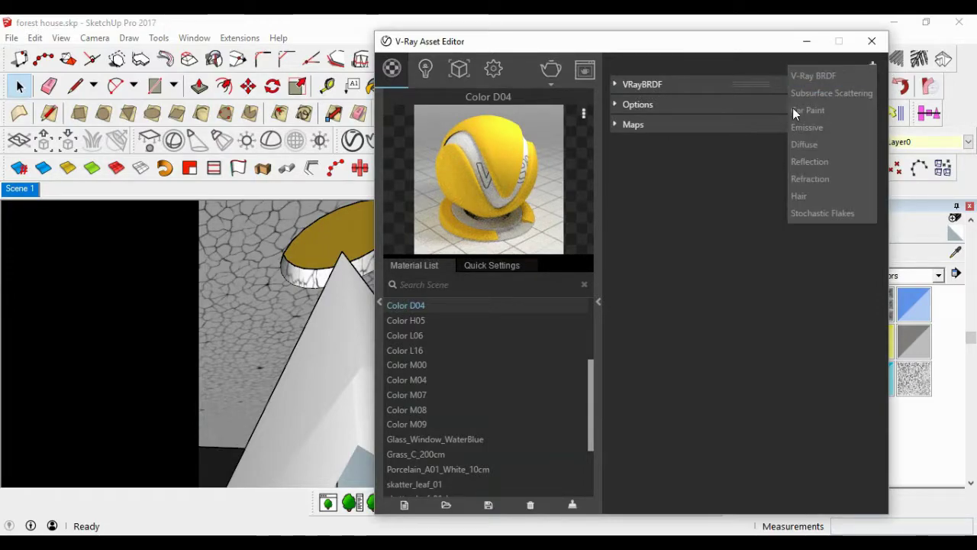
pyautogui.click(808, 129)
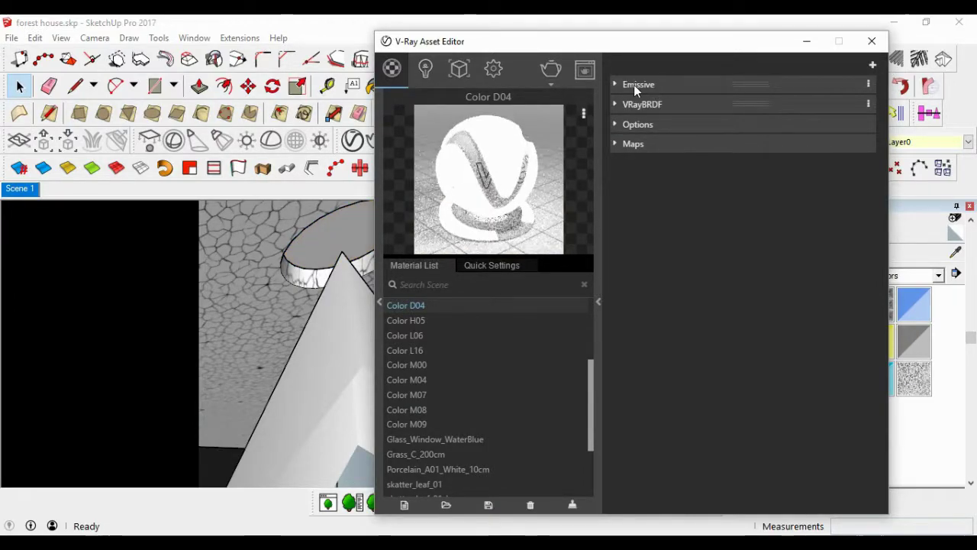
# Give the emissive layer a pale yellow colour, intensity 3 and double-sided emission
pyautogui.click(634, 85)
pyautogui.click(724, 105)
pyautogui.click(416, 101)
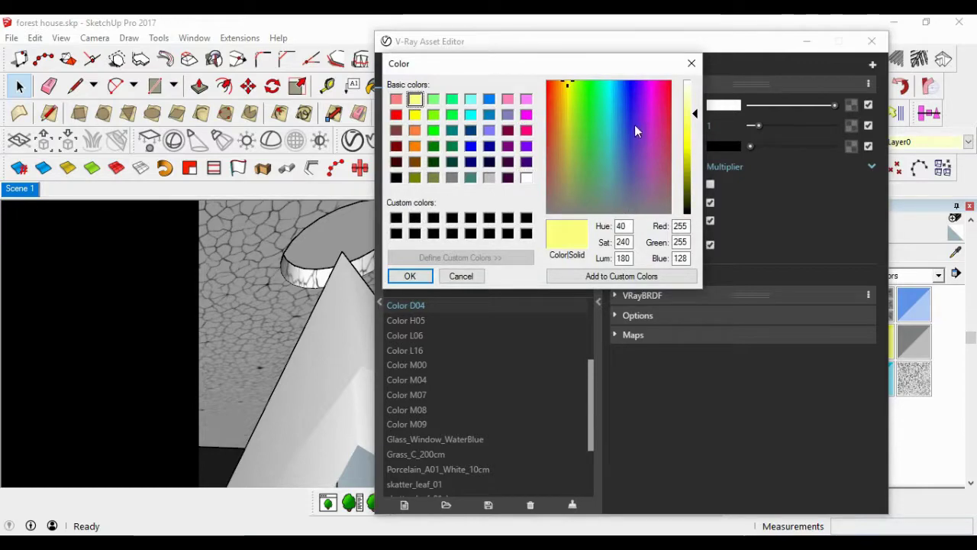
pyautogui.click(410, 275)
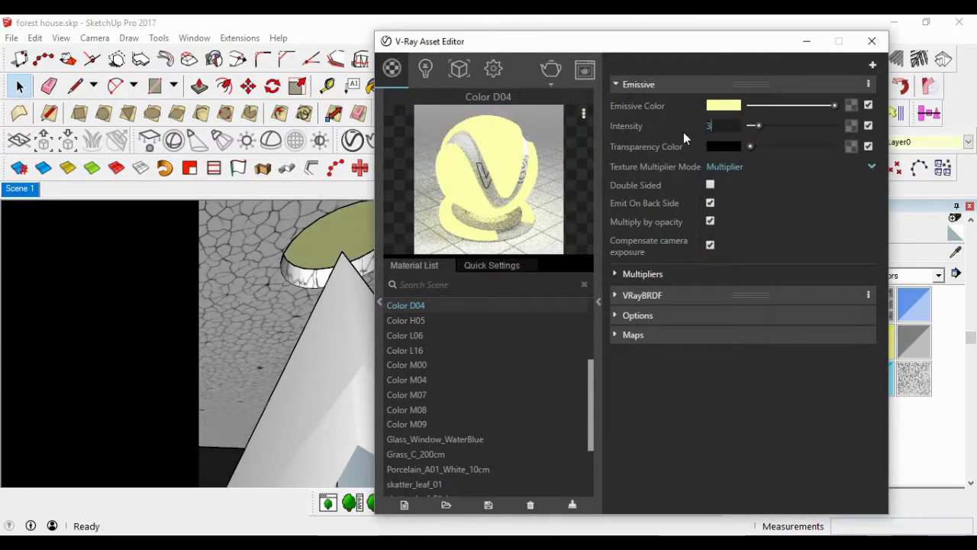
pyautogui.write('3')
pyautogui.press('Return')
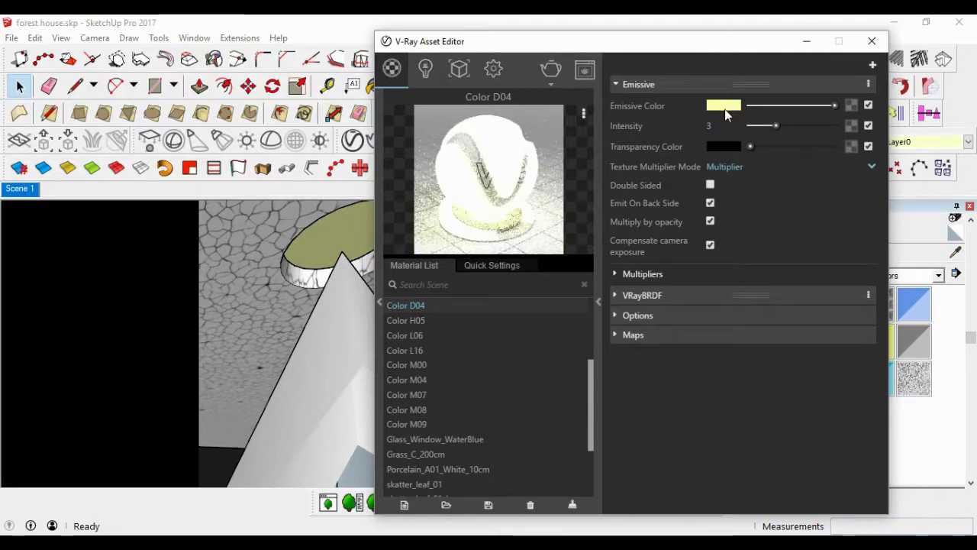
pyautogui.click(711, 186)
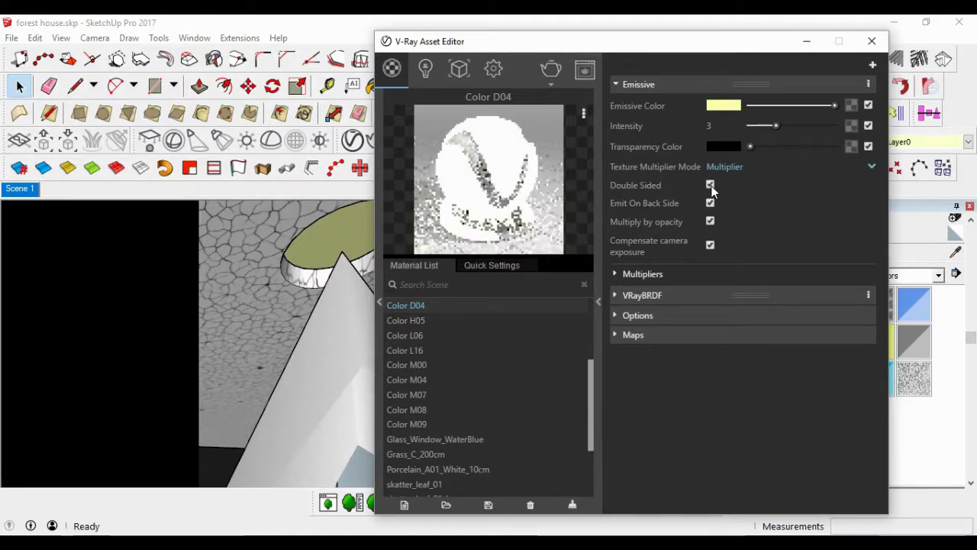
pyautogui.click(807, 41)
pyautogui.click(20, 188)
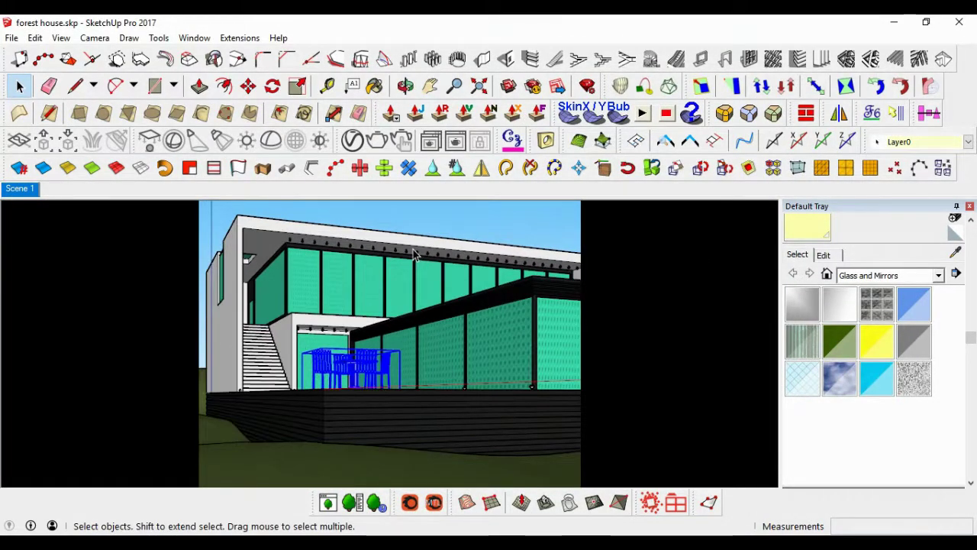
pyautogui.click(378, 143)
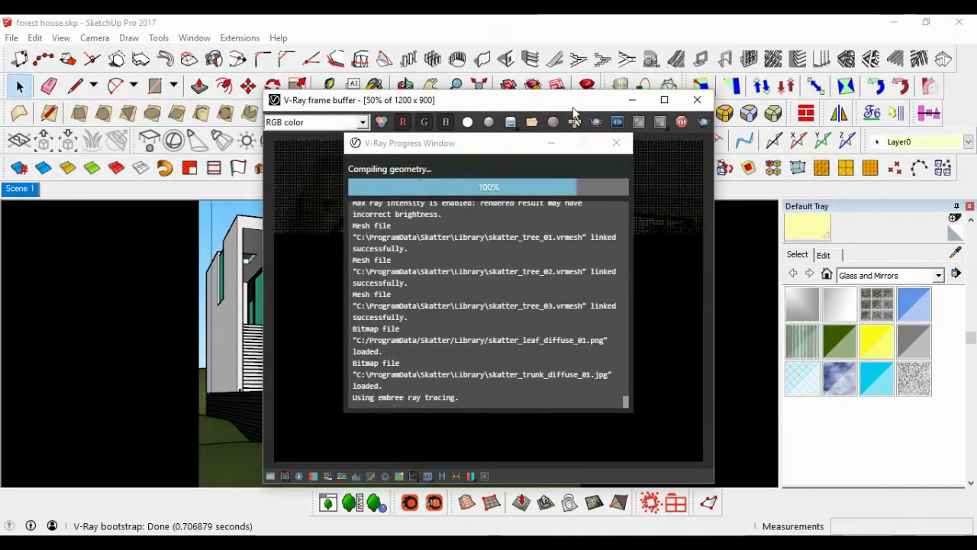
pyautogui.moveTo(537, 106); pyautogui.dragTo(401, 96)
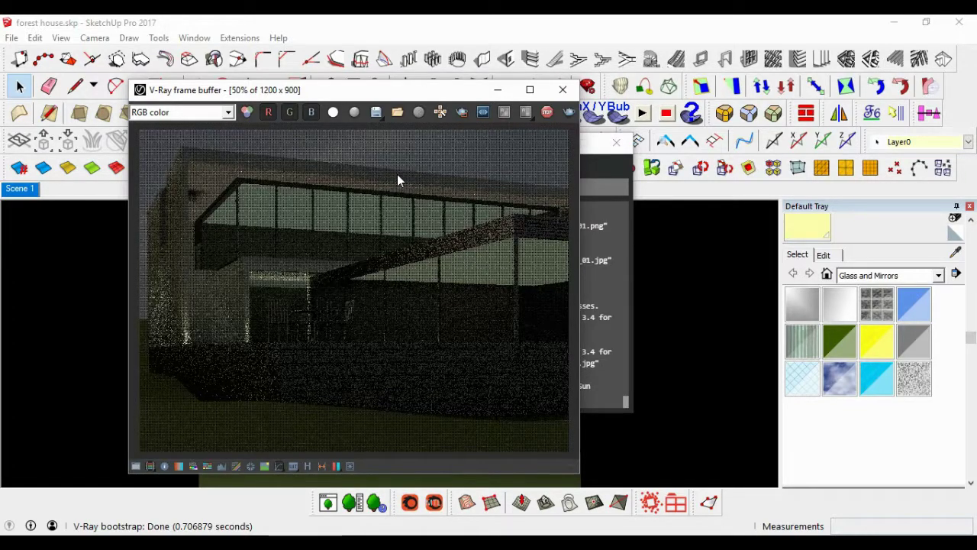
pyautogui.click(546, 114)
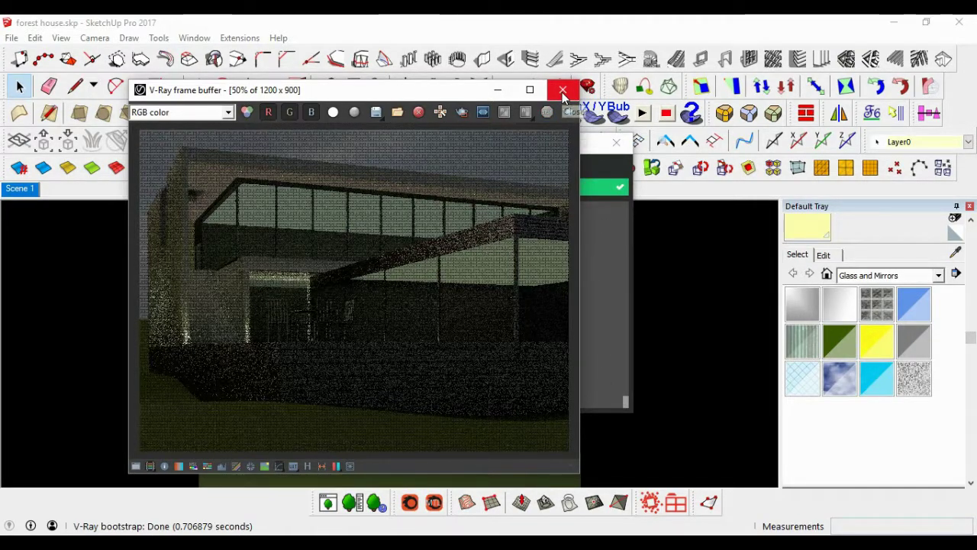
pyautogui.click(563, 90)
pyautogui.click(616, 142)
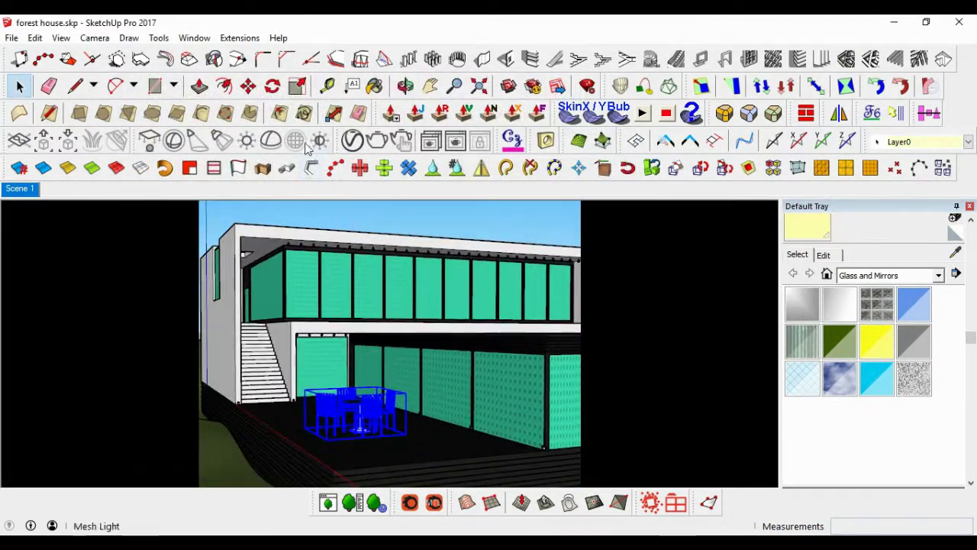
# Set both V-Ray rectangle lights to intensity 20 in the Asset Editor's Lights list
pyautogui.click(352, 140)
pyautogui.click(638, 86)
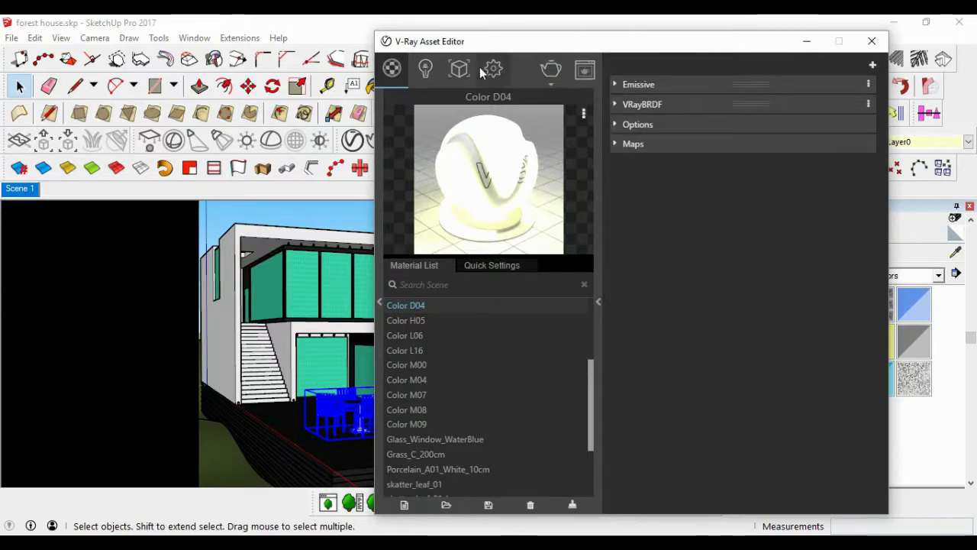
pyautogui.click(426, 70)
pyautogui.click(450, 142)
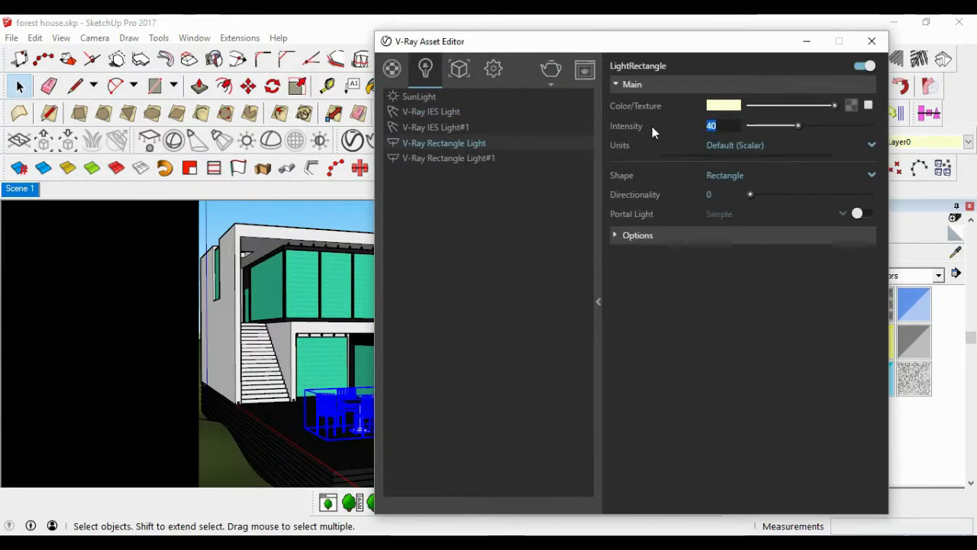
pyautogui.write('20')
pyautogui.press('Return')
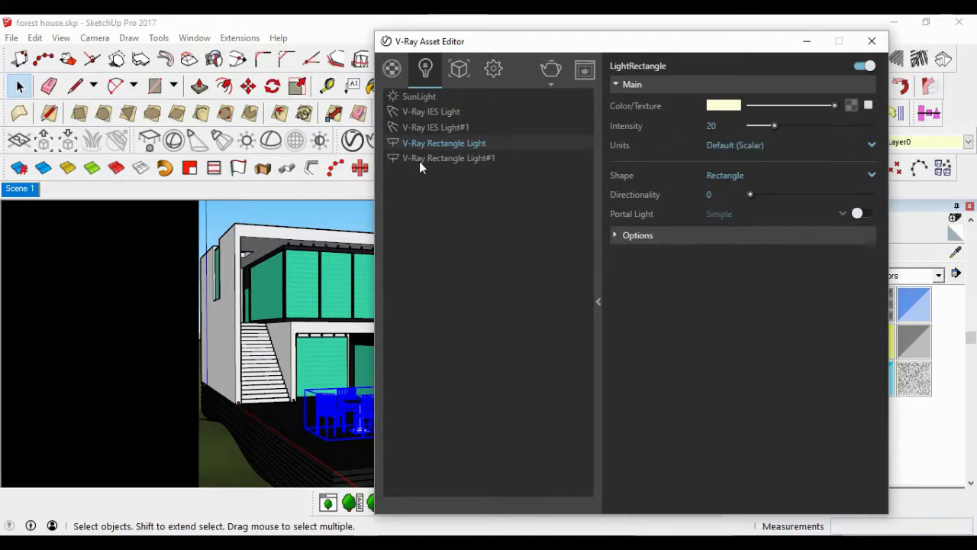
pyautogui.click(420, 161)
pyautogui.doubleClick(719, 127)
pyautogui.write('20')
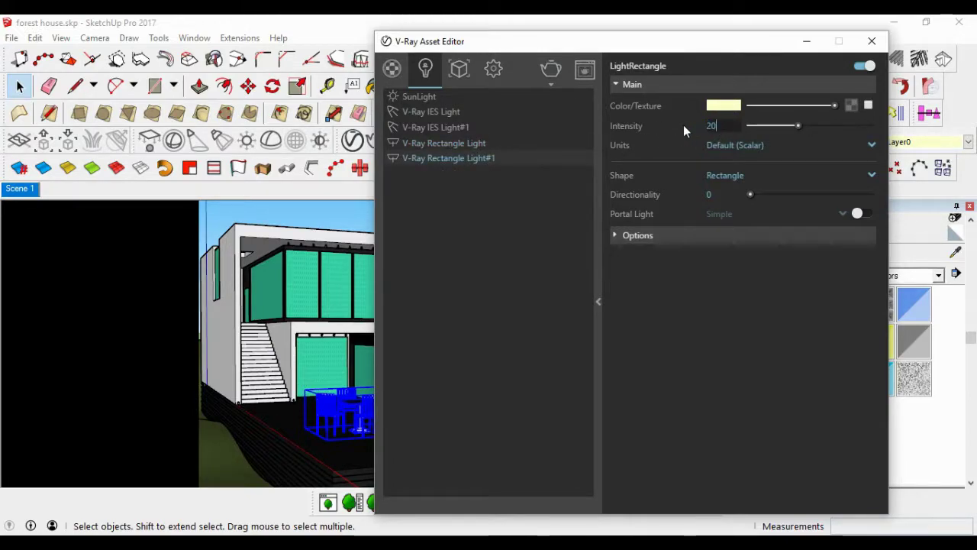
pyautogui.press('Return')
# Tint both rectangle lights bright yellow and run a test render
pyautogui.click(729, 105)
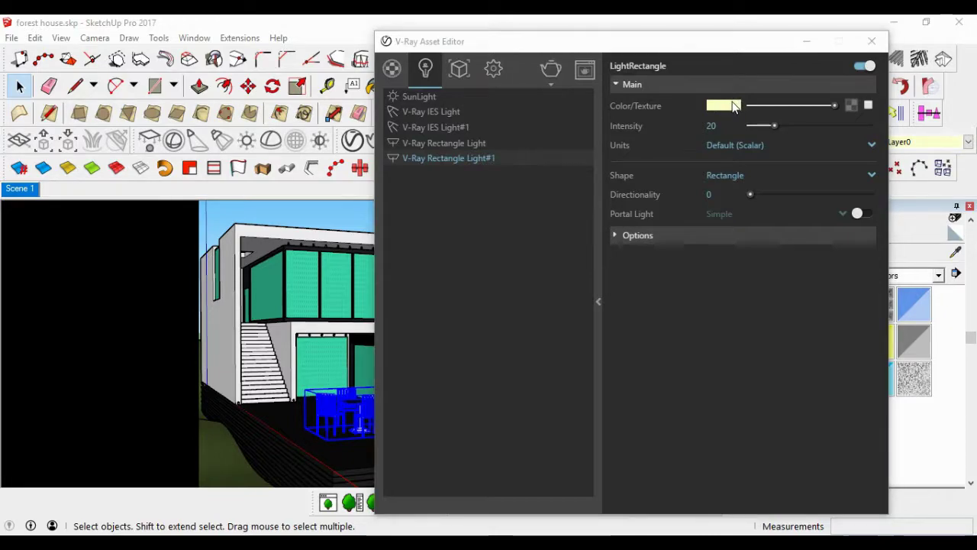
pyautogui.click(415, 101)
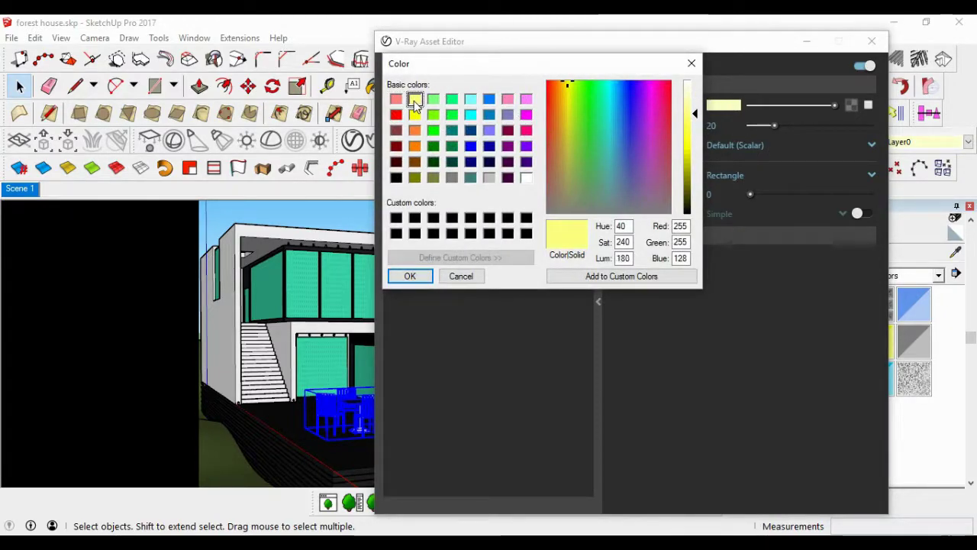
pyautogui.click(413, 277)
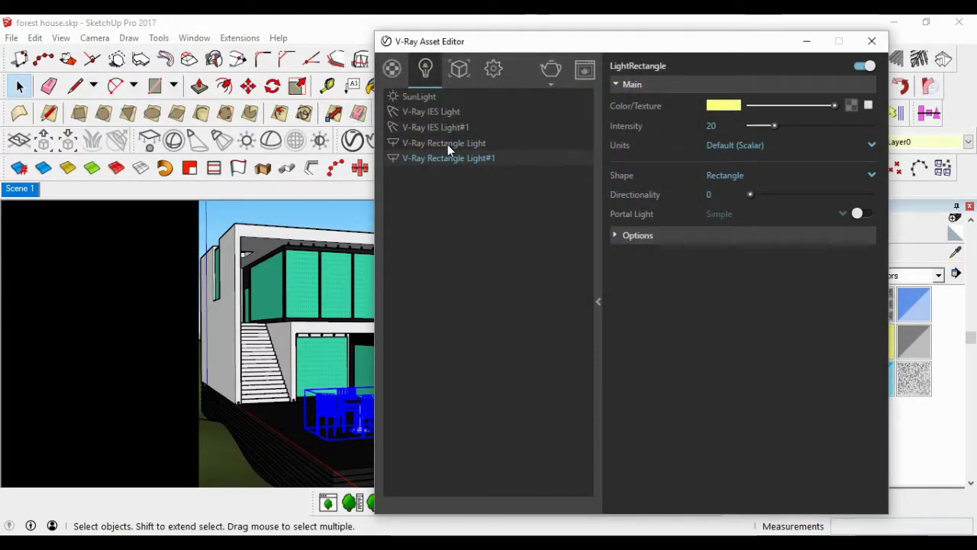
pyautogui.click(448, 144)
pyautogui.click(730, 106)
pyautogui.click(415, 100)
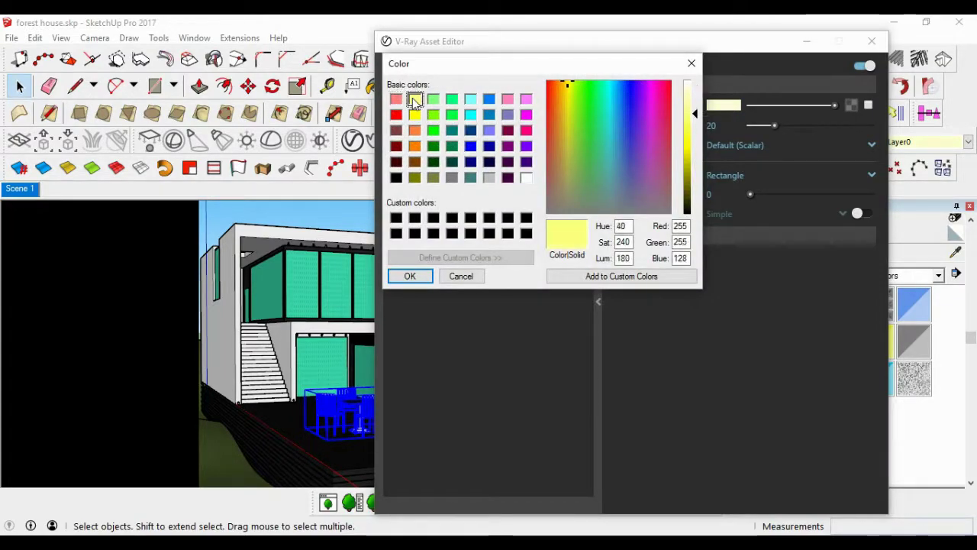
pyautogui.click(410, 276)
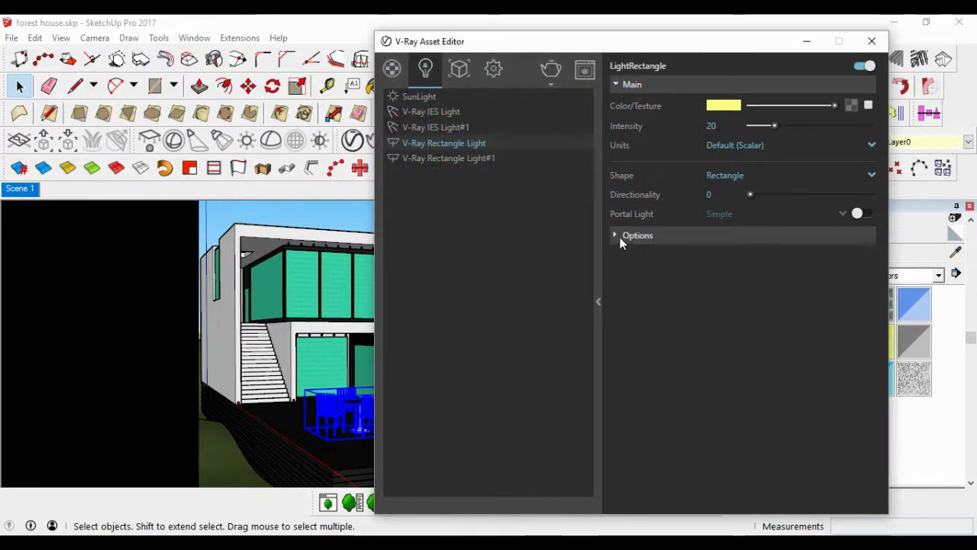
pyautogui.click(552, 70)
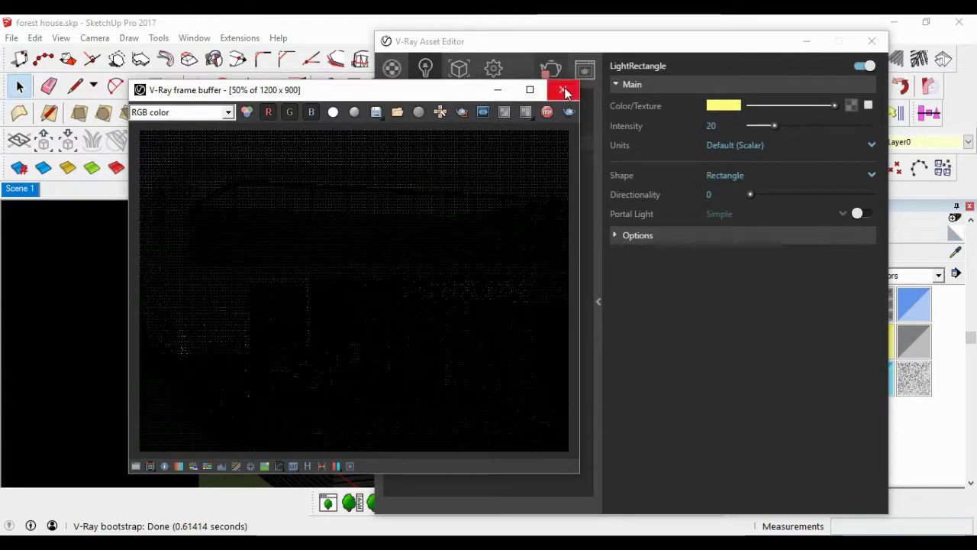
# Close the render window and lighten Rectangle Light#1's colour to a paler yellow
pyautogui.click(564, 91)
pyautogui.click(718, 105)
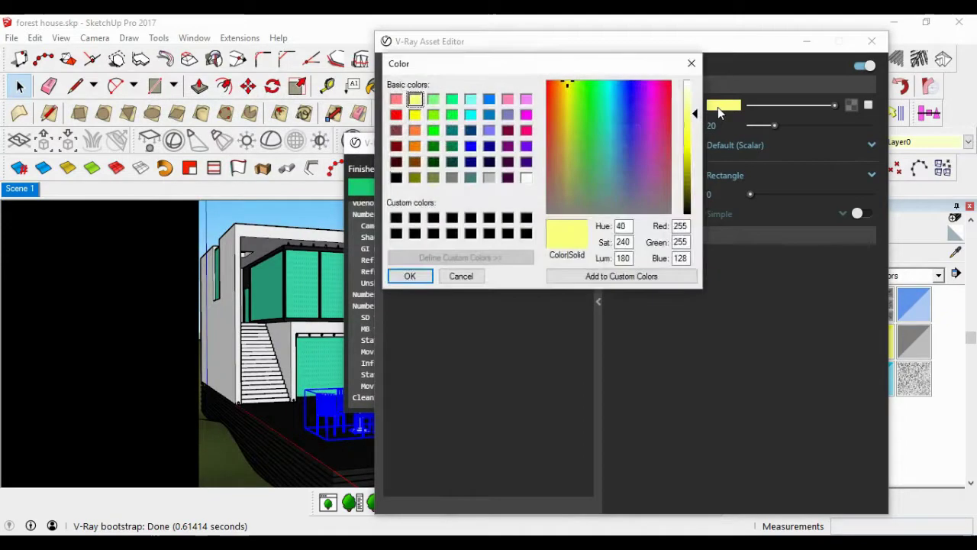
pyautogui.moveTo(683, 108); pyautogui.dragTo(694, 93)
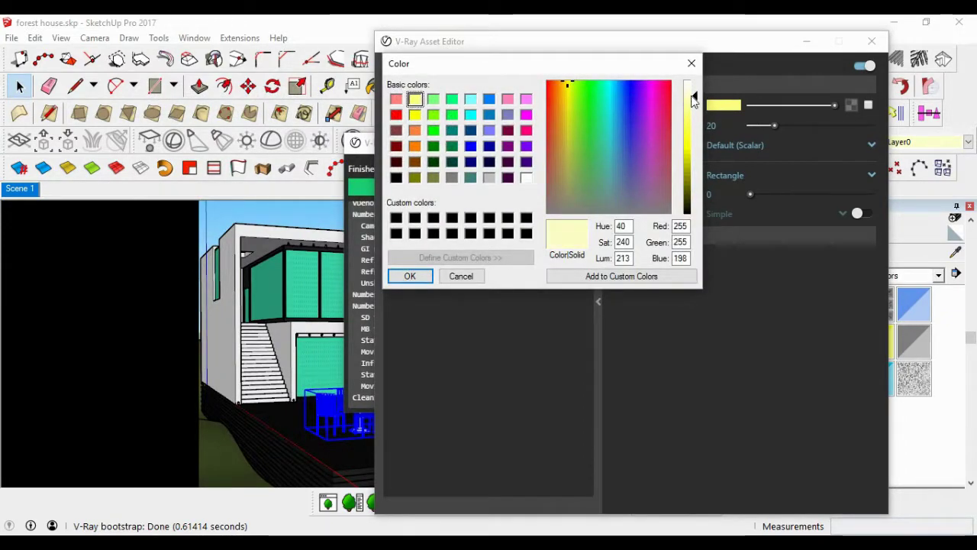
pyautogui.click(451, 280)
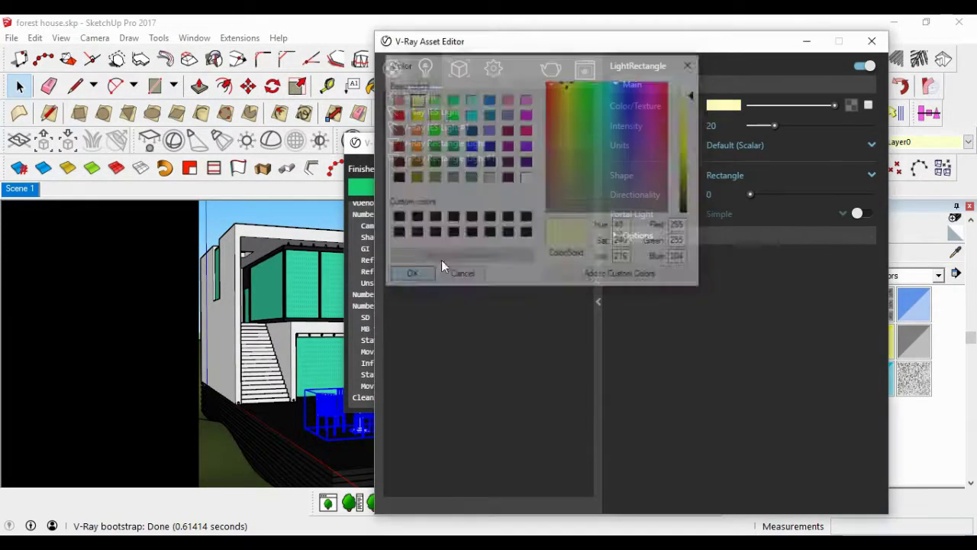
pyautogui.click(455, 159)
pyautogui.click(724, 106)
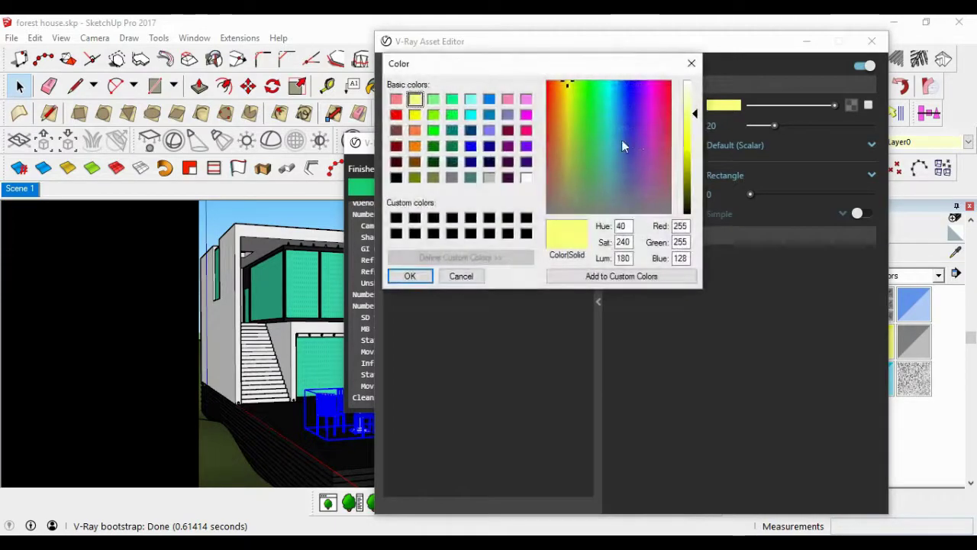
pyautogui.moveTo(690, 106); pyautogui.dragTo(694, 97)
pyautogui.click(410, 275)
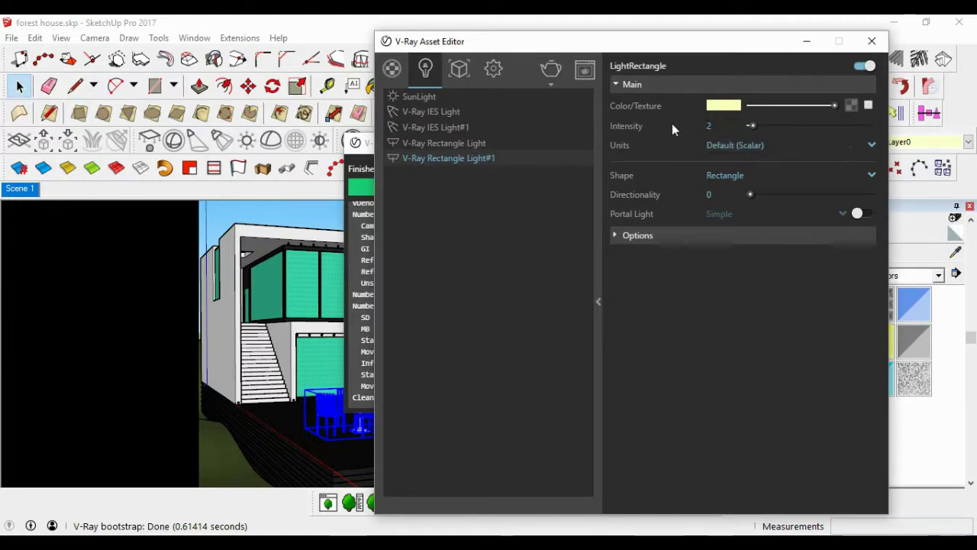
# Lower the other rectangle light's intensity to 2
pyautogui.click(445, 142)
pyautogui.doubleClick(705, 126)
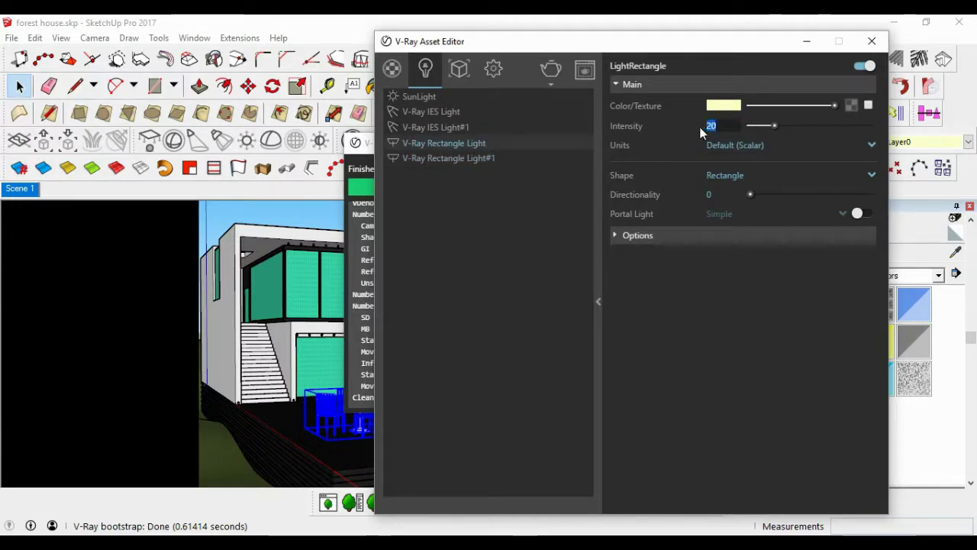
pyautogui.write('2')
pyautogui.press('Return')
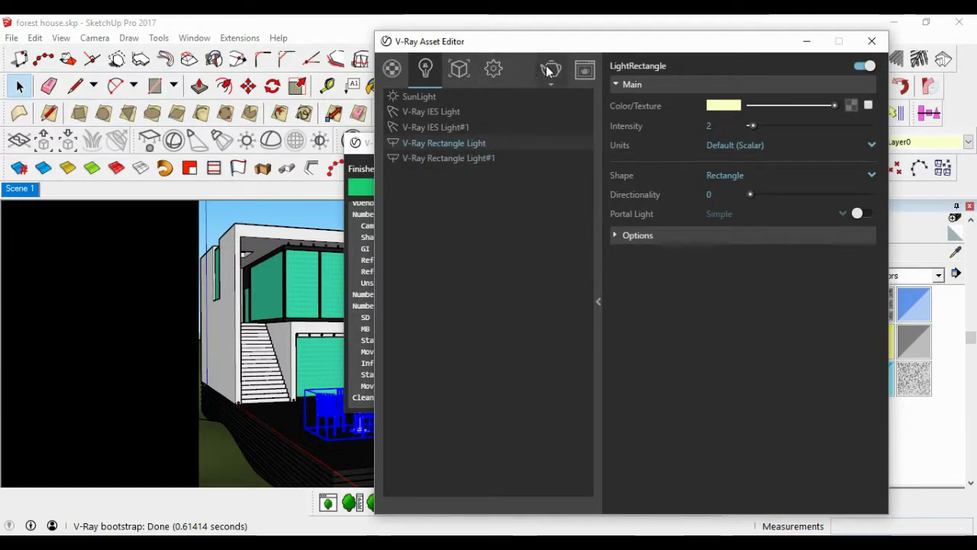
pyautogui.click(20, 188)
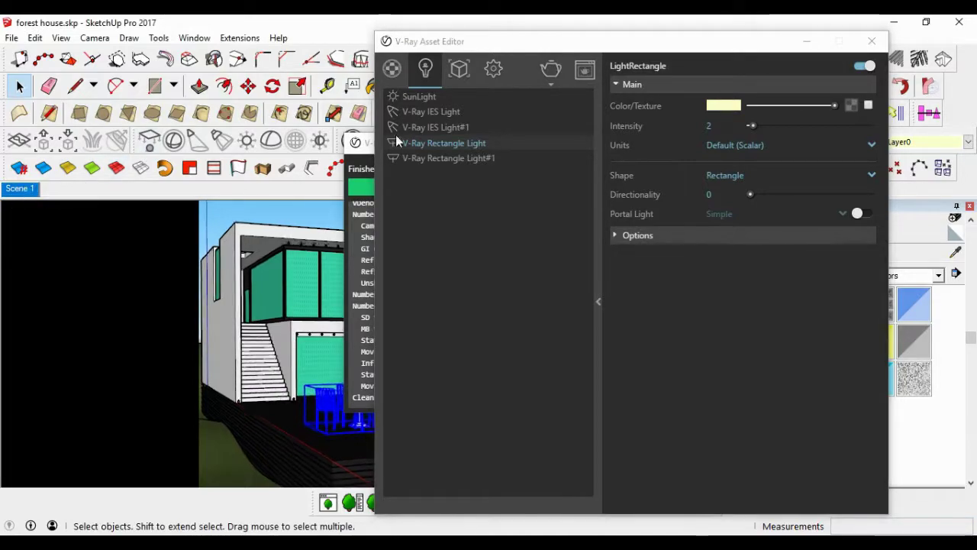
# Test-render, then raise both rectangle lights to intensity 5
pyautogui.click(551, 69)
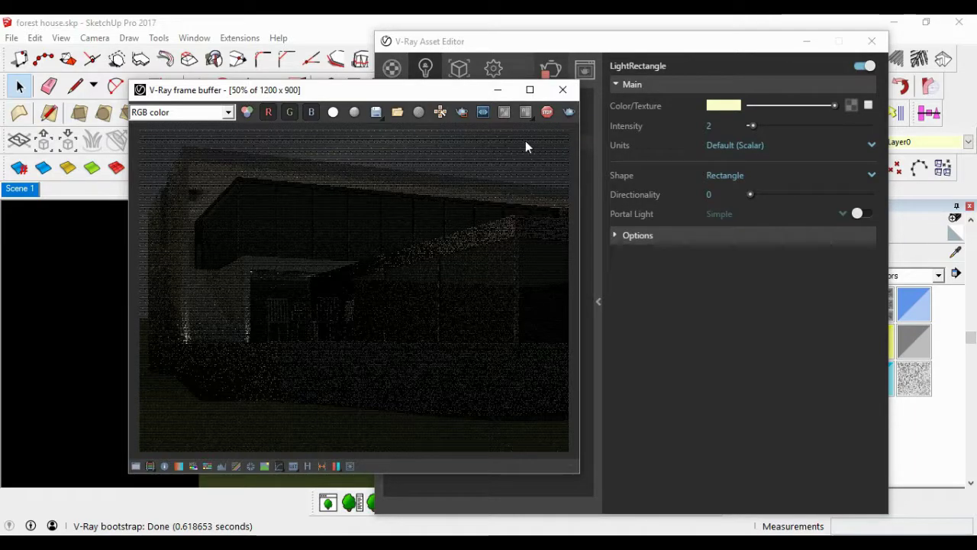
pyautogui.click(710, 126)
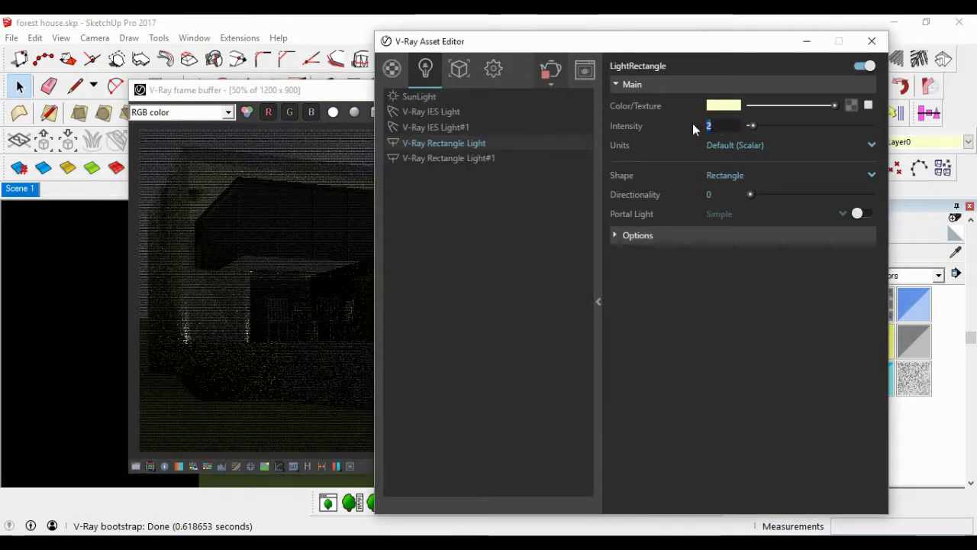
pyautogui.write('5')
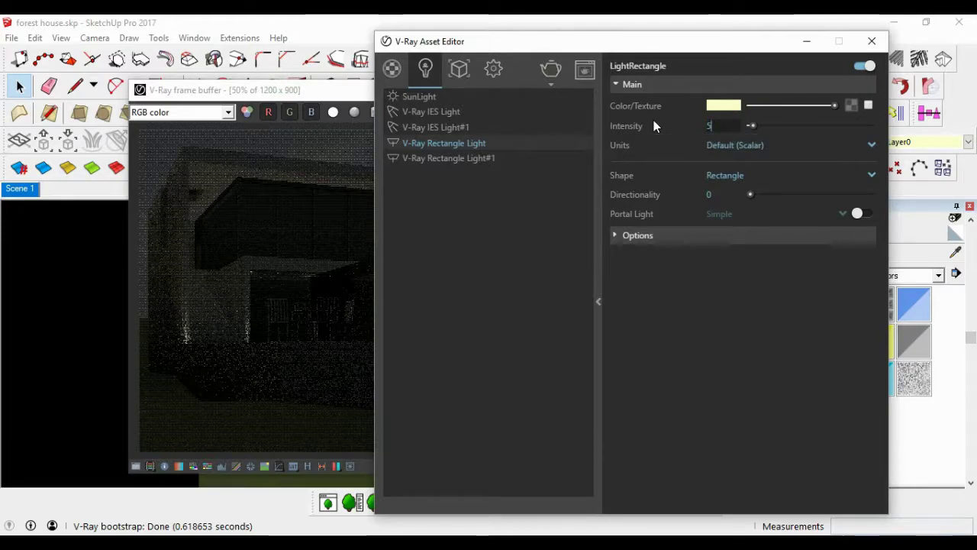
pyautogui.click(462, 159)
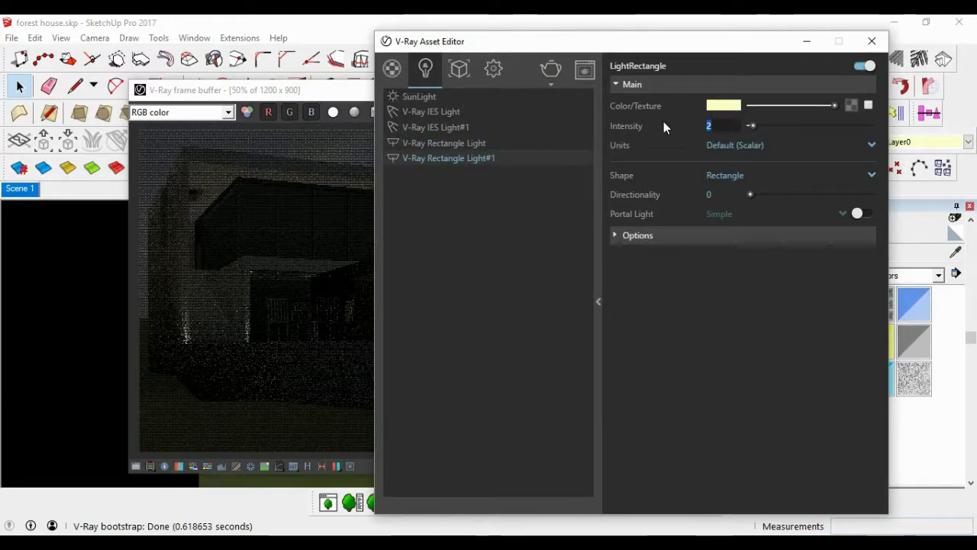
pyautogui.write('5')
pyautogui.press('Return')
# Re-render with the brighter lights, stop it, and minimize the Asset Editor
pyautogui.click(551, 70)
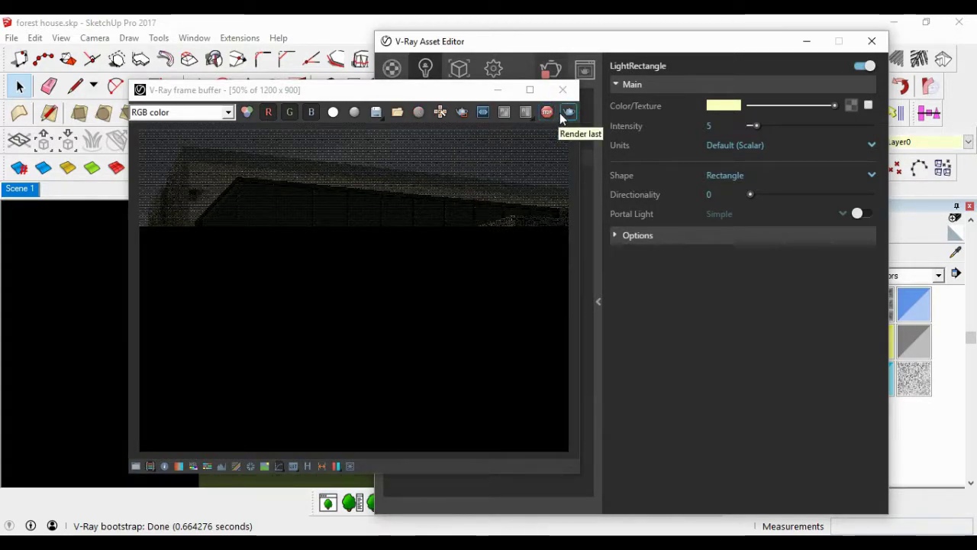
pyautogui.click(563, 113)
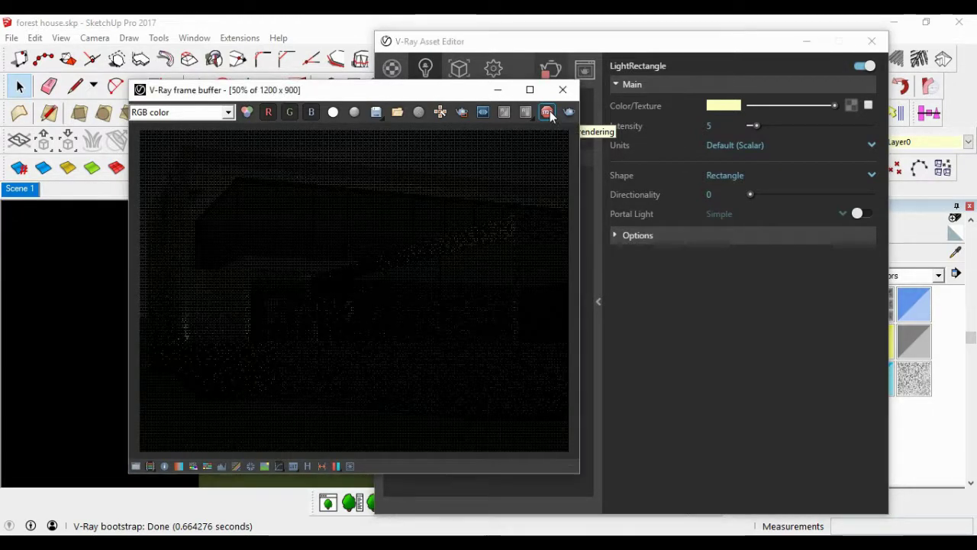
pyautogui.click(816, 48)
pyautogui.click(808, 42)
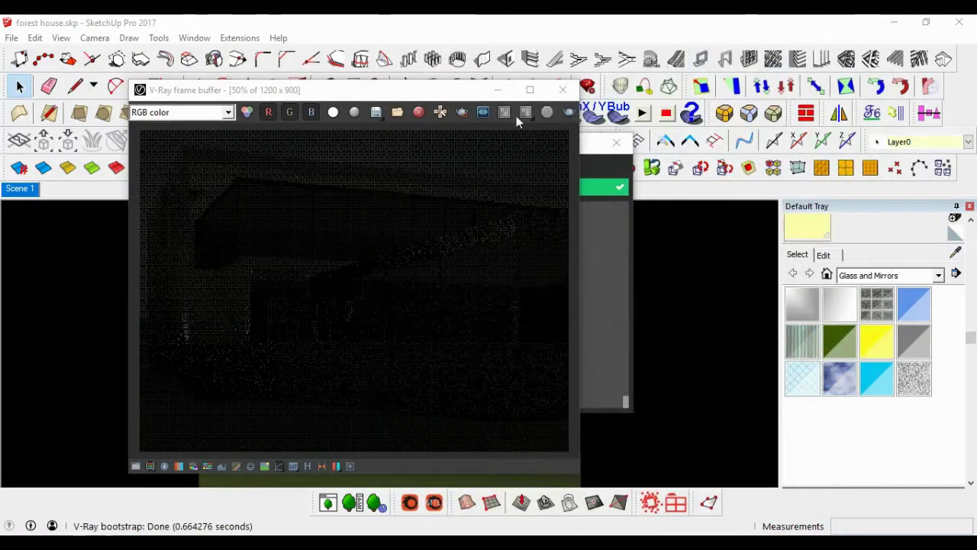
# Close the render window, then orbit and zoom in toward the house
pyautogui.click(563, 90)
pyautogui.moveTo(342, 348); pyautogui.dragTo(341, 378, button='middle')
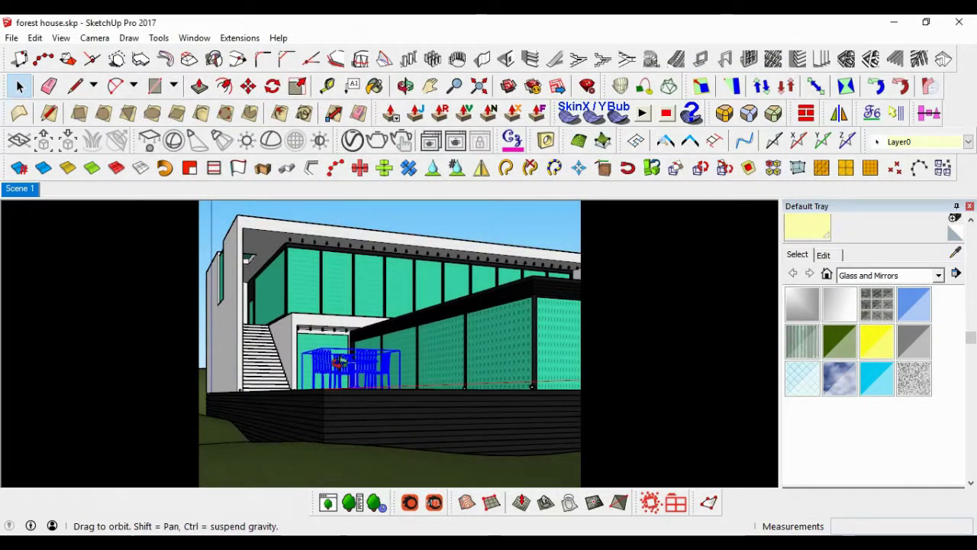
pyautogui.moveTo(345, 384)
pyautogui.mouseDown(button='middle')
pyautogui.moveTo(348, 355)
pyautogui.moveTo(345, 374)
pyautogui.mouseUp(button='middle')
pyautogui.press('z')
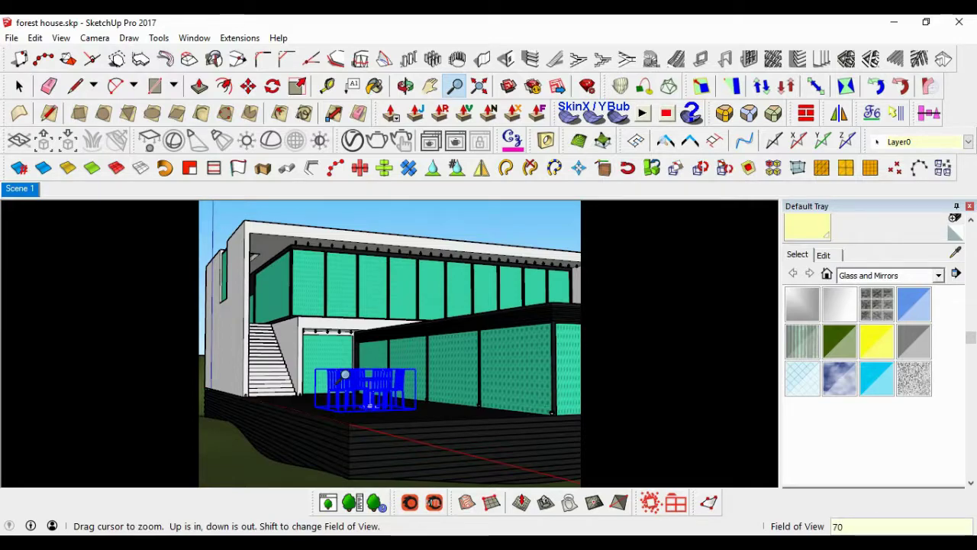
pyautogui.press('space')
pyautogui.scroll(3, 428, 367)
pyautogui.scroll(3, 446, 368)
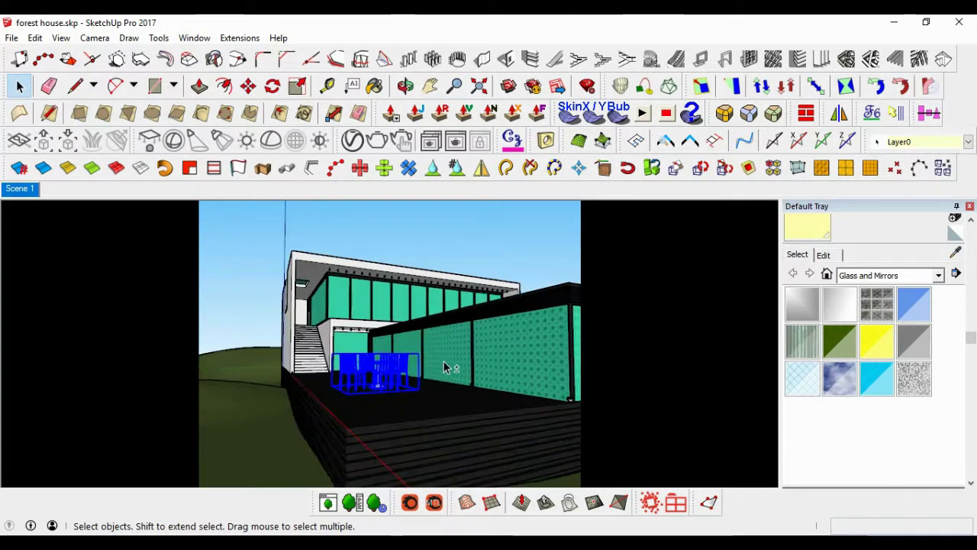
# Orbit to a low, frontal view along the deck toward the outdoor furniture
pyautogui.moveTo(443, 364)
pyautogui.mouseDown(button='middle')
pyautogui.moveTo(389, 345)
pyautogui.moveTo(400, 356)
pyautogui.mouseUp(button='middle')
pyautogui.press('z')
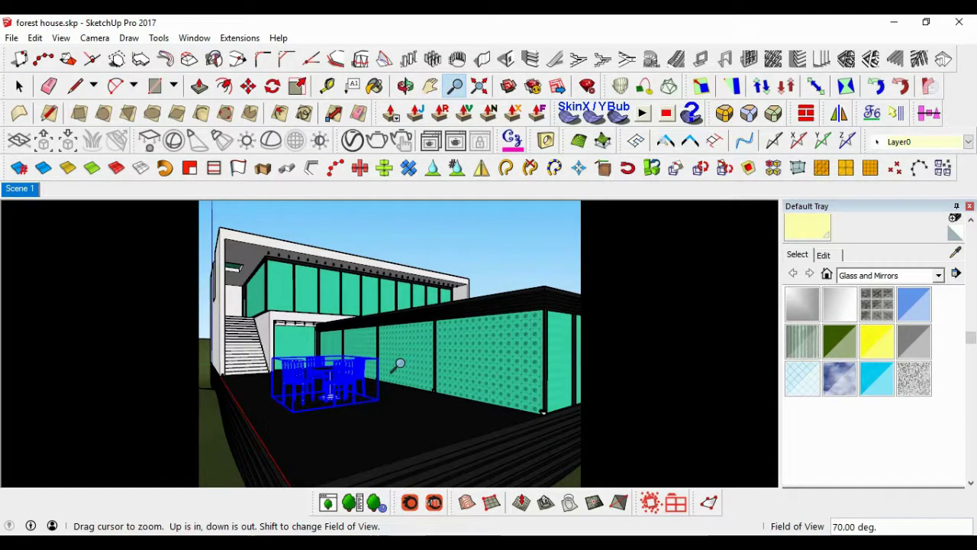
pyautogui.scroll(2, 400, 365)
pyautogui.press('space')
pyautogui.scroll(-1, 400, 364)
pyautogui.moveTo(404, 367)
pyautogui.mouseDown(button='middle')
pyautogui.moveTo(436, 366)
pyautogui.moveTo(426, 367)
pyautogui.mouseUp(button='middle')
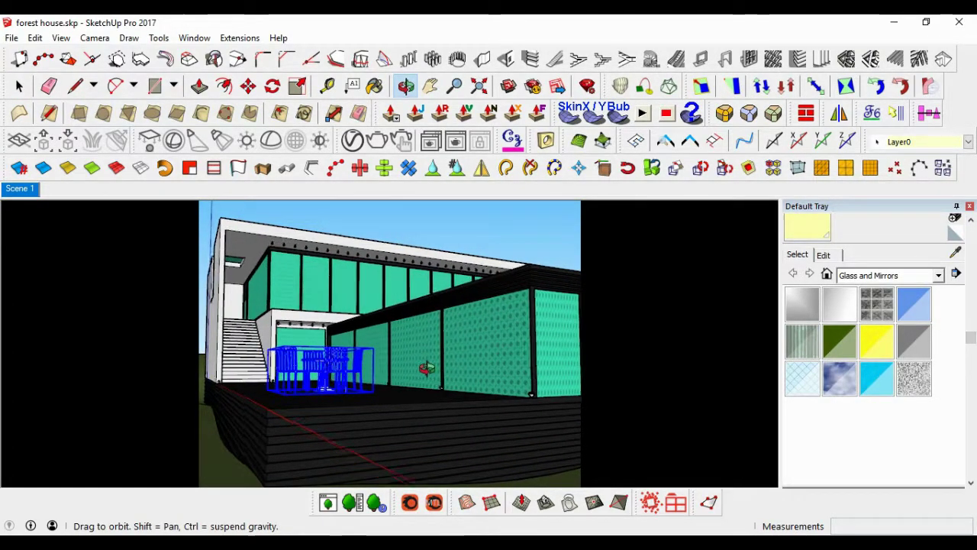
pyautogui.press('space')
pyautogui.click(95, 37)
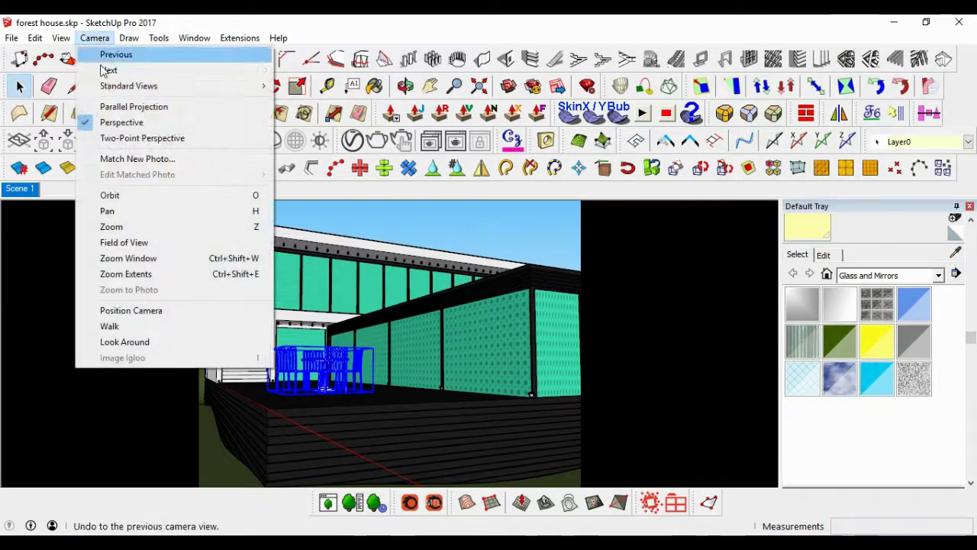
pyautogui.click(142, 138)
pyautogui.moveTo(323, 290)
pyautogui.mouseDown()
pyautogui.moveTo(332, 300)
pyautogui.moveTo(332, 275)
pyautogui.moveTo(326, 286)
pyautogui.mouseUp()
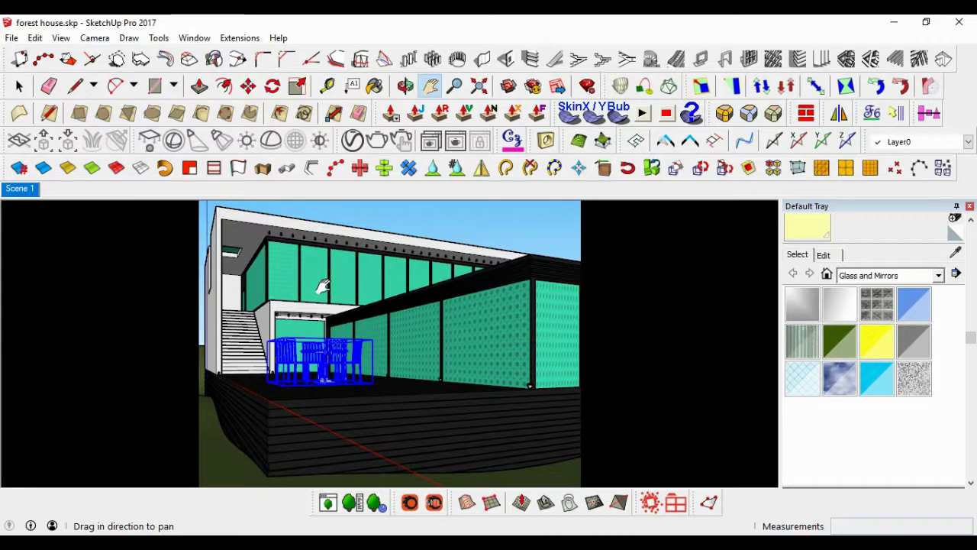
pyautogui.press('o')
pyautogui.moveTo(324, 286); pyautogui.dragTo(336, 298)
pyautogui.press('z')
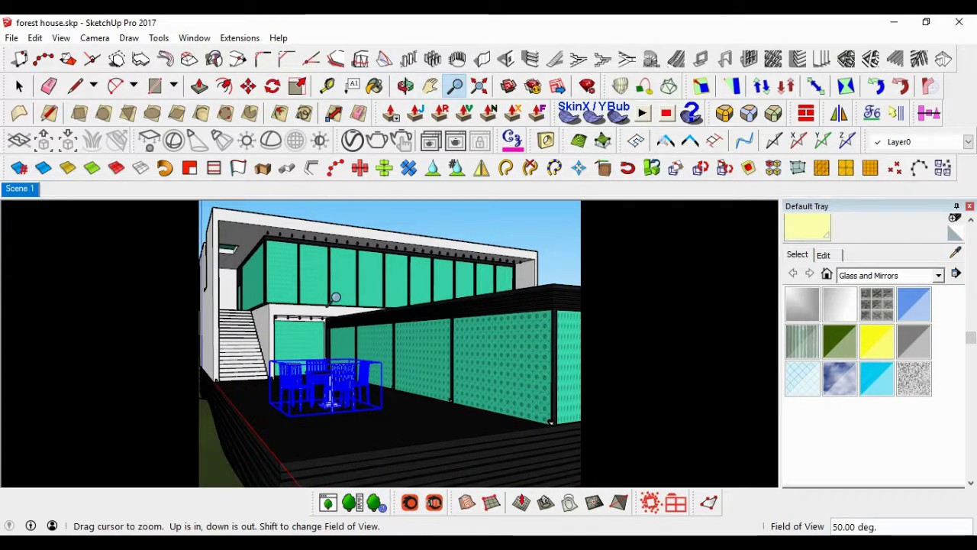
pyautogui.scroll(-5, 336, 297)
pyautogui.scroll(3, 339, 329)
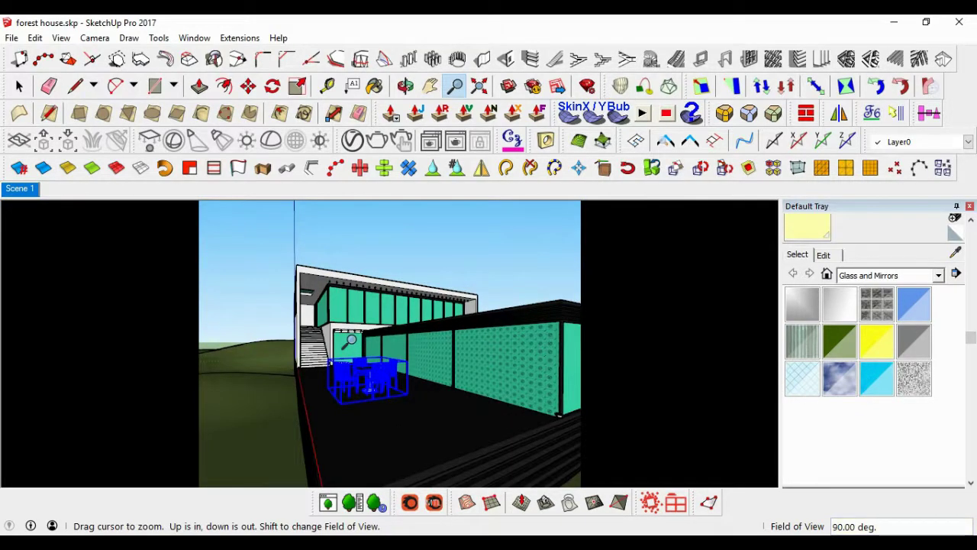
pyautogui.scroll(5, 349, 342)
pyautogui.scroll(3, 349, 341)
pyautogui.press('space')
pyautogui.scroll(-1, 396, 384)
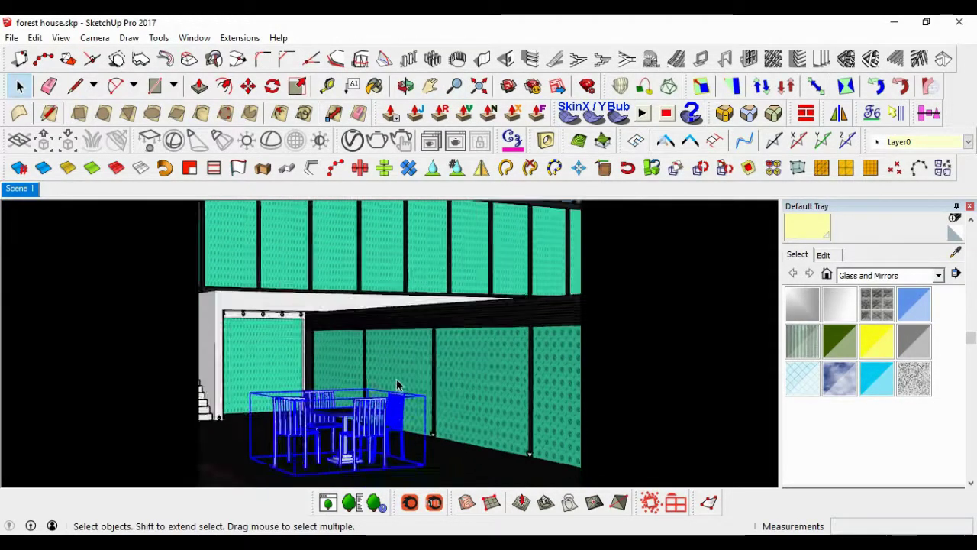
pyautogui.scroll(-3, 396, 384)
pyautogui.scroll(-2, 396, 385)
pyautogui.moveTo(396, 384); pyautogui.dragTo(384, 355, button='middle')
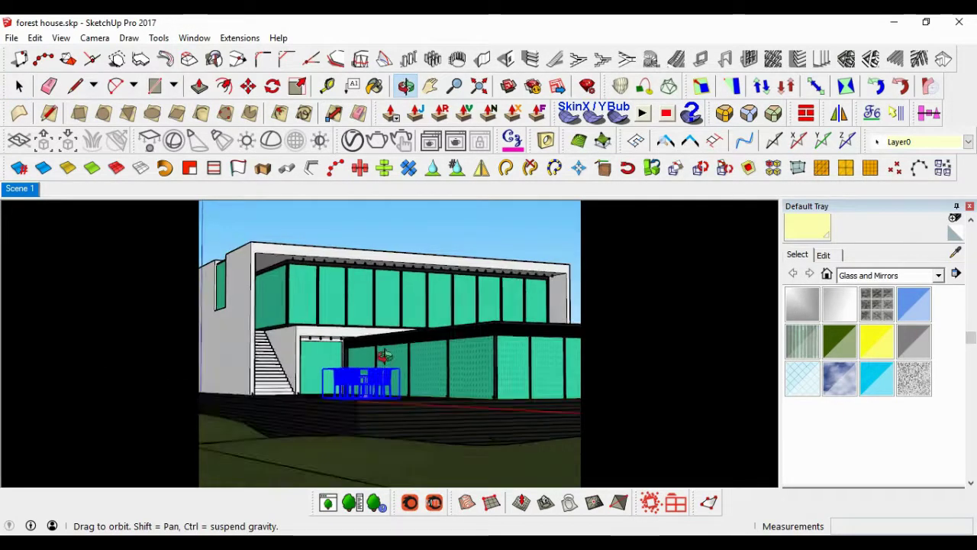
pyautogui.scroll(2, 384, 355)
pyautogui.scroll(2, 374, 360)
pyautogui.press('z')
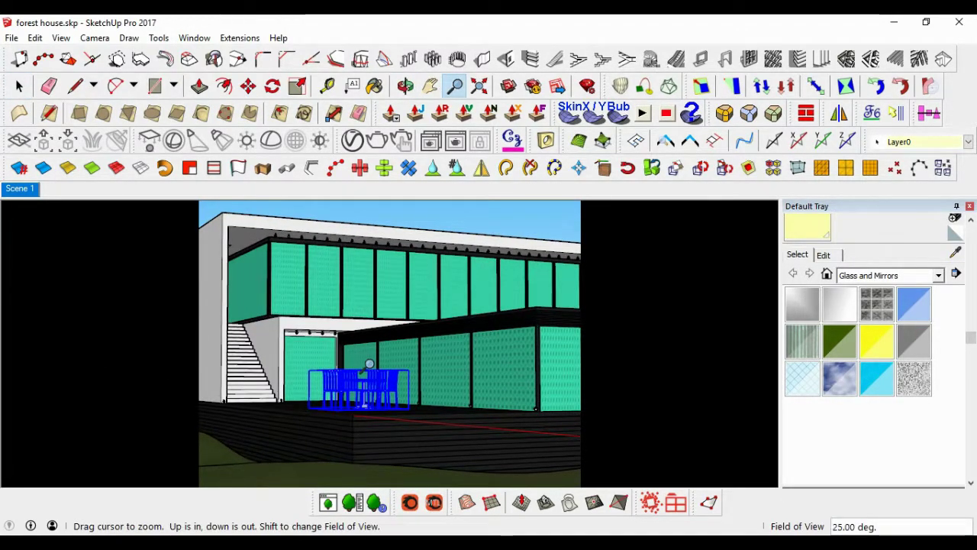
pyautogui.scroll(-3, 369, 364)
pyautogui.press('space')
pyautogui.scroll(2, 377, 386)
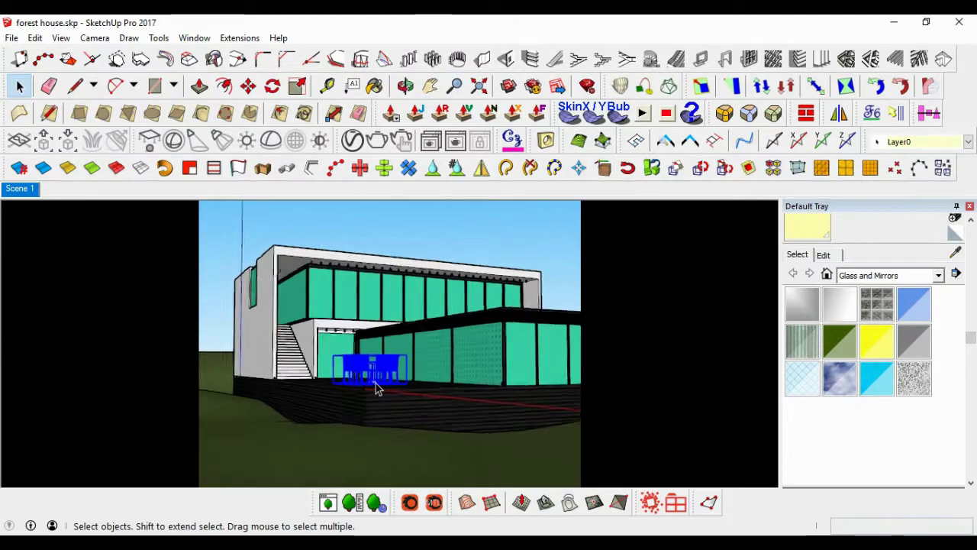
pyautogui.scroll(1, 399, 368)
pyautogui.moveTo(399, 368)
pyautogui.mouseDown(button='middle')
pyautogui.moveTo(388, 386)
pyautogui.moveTo(390, 338)
pyautogui.moveTo(398, 379)
pyautogui.mouseUp(button='middle')
pyautogui.press('z')
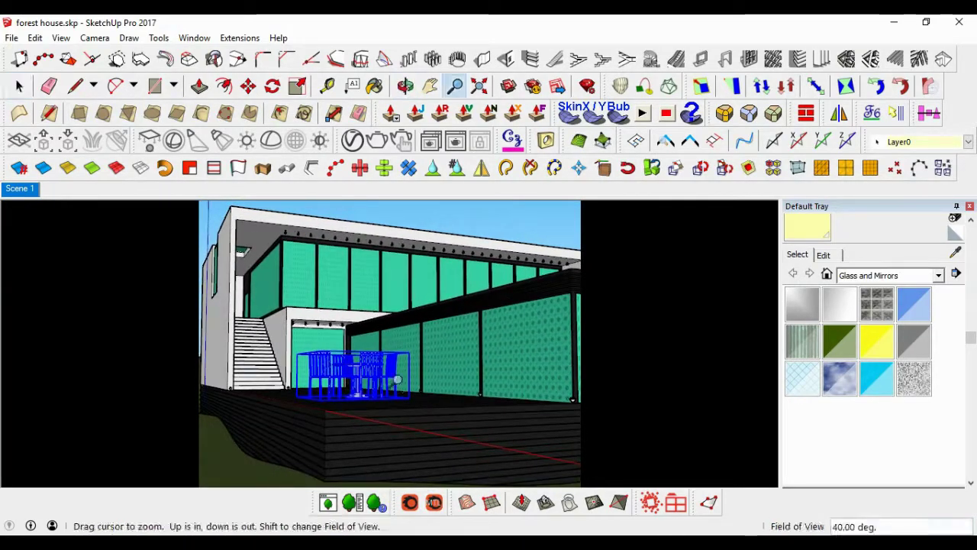
pyautogui.scroll(-3, 398, 379)
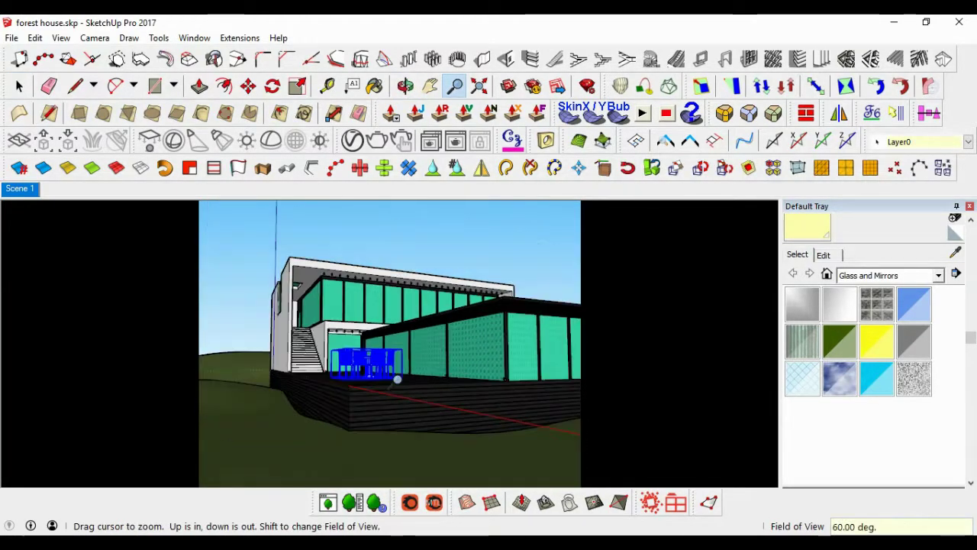
pyautogui.press('space')
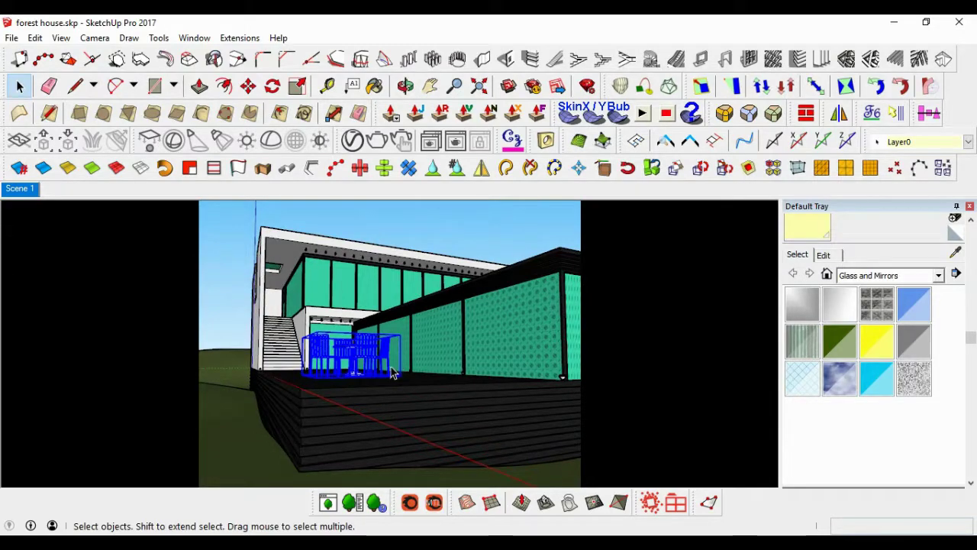
pyautogui.moveTo(392, 372); pyautogui.dragTo(374, 344, button='middle')
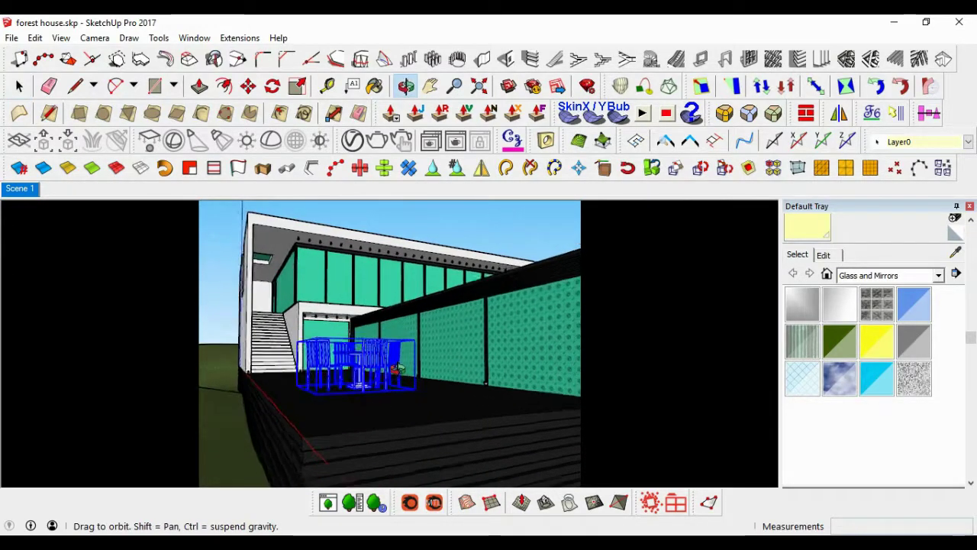
# From Scene 1, switch the camera to two-point perspective and pan to a frontal view
pyautogui.click(20, 190)
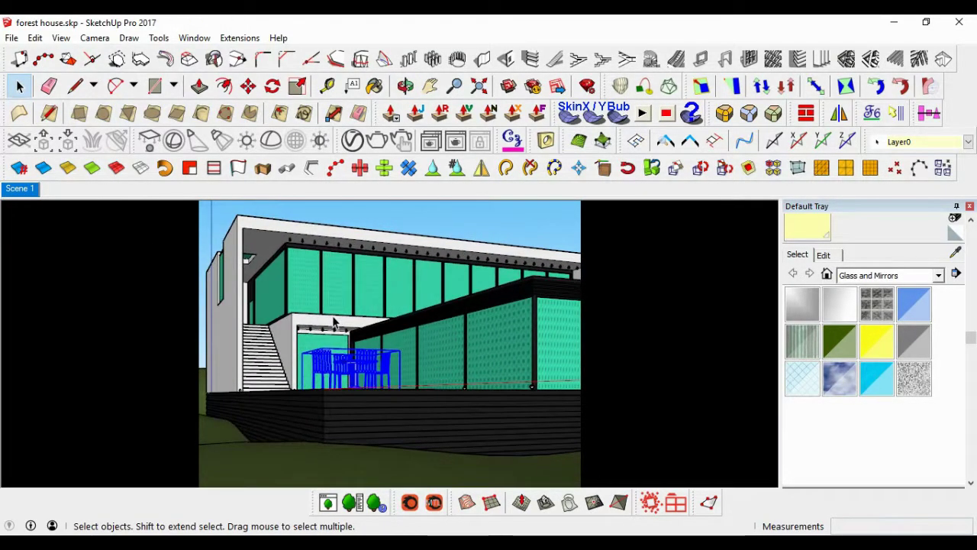
pyautogui.moveTo(333, 322)
pyautogui.mouseDown(button='middle')
pyautogui.moveTo(337, 344)
pyautogui.moveTo(328, 327)
pyautogui.moveTo(345, 336)
pyautogui.moveTo(344, 316)
pyautogui.mouseUp(button='middle')
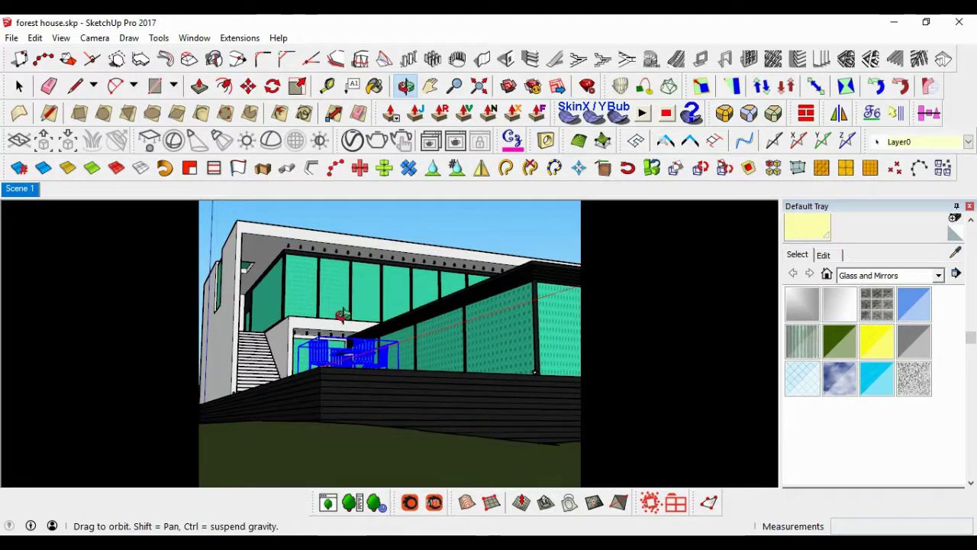
pyautogui.click(19, 86)
pyautogui.click(93, 39)
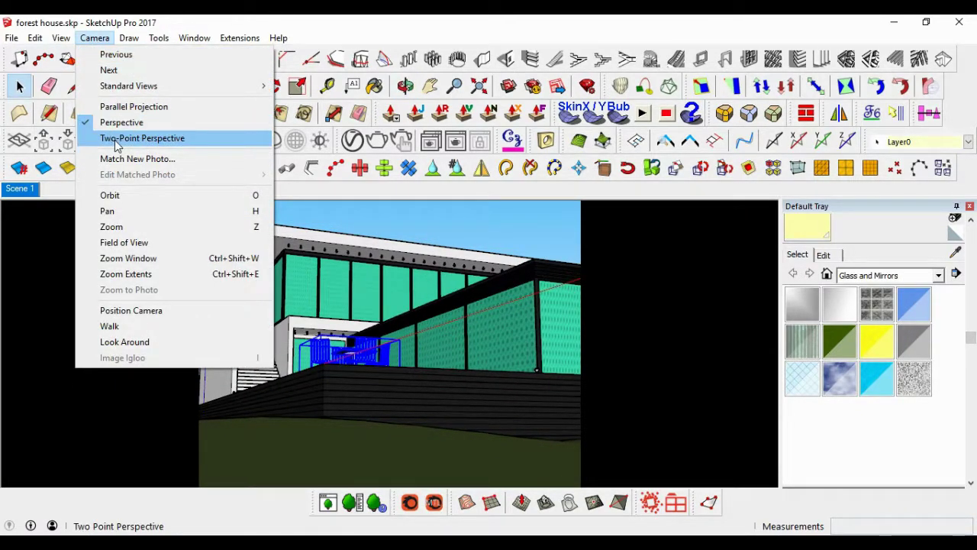
pyautogui.click(117, 140)
pyautogui.moveTo(305, 305); pyautogui.dragTo(348, 336)
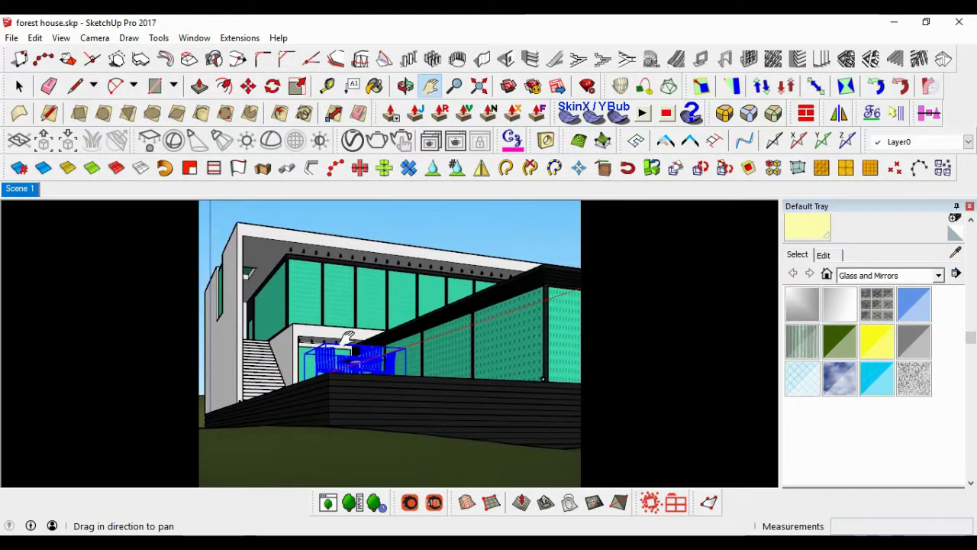
pyautogui.moveTo(353, 314); pyautogui.dragTo(349, 327, button='middle')
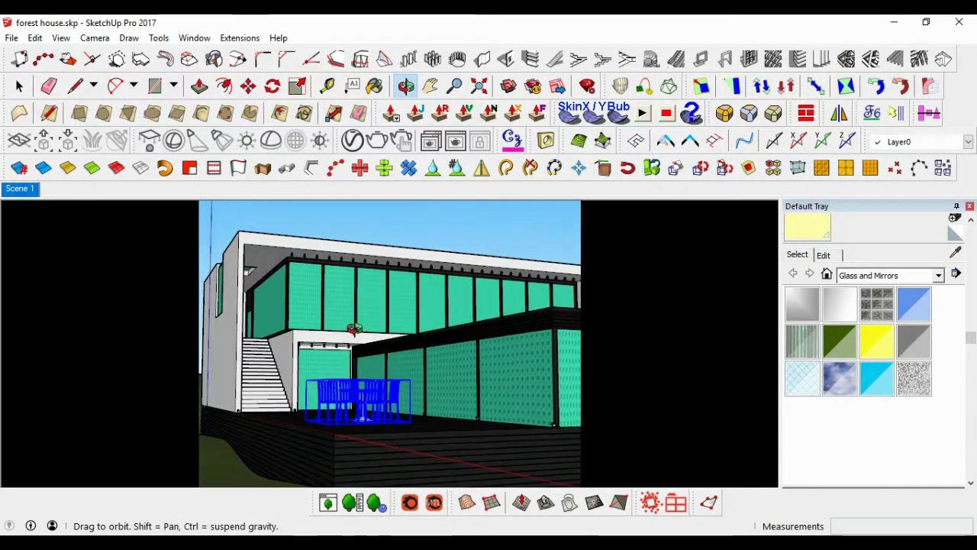
# Return to the saved Scene 1 view and orbit to a higher angle
pyautogui.click(19, 188)
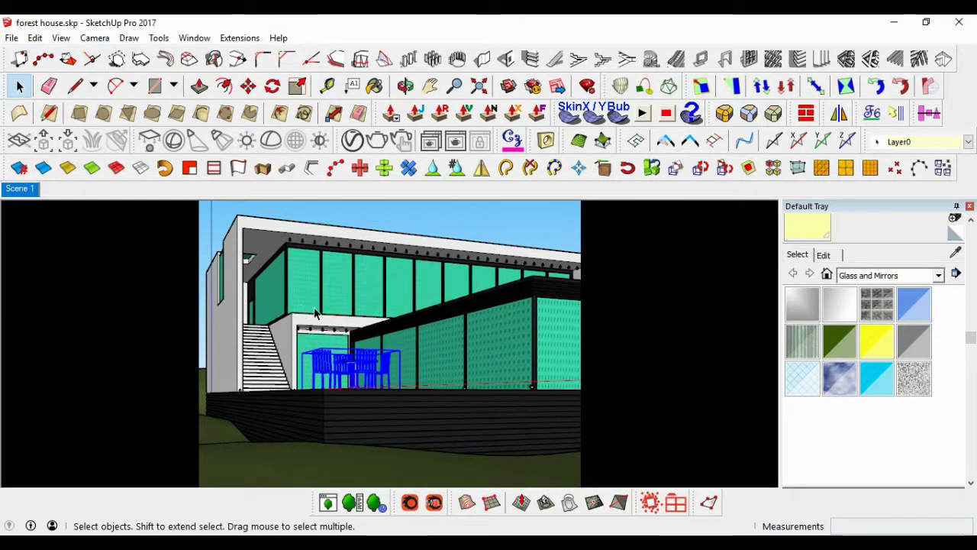
pyautogui.moveTo(316, 313); pyautogui.dragTo(366, 290, button='middle')
pyautogui.scroll(-5, 373, 246)
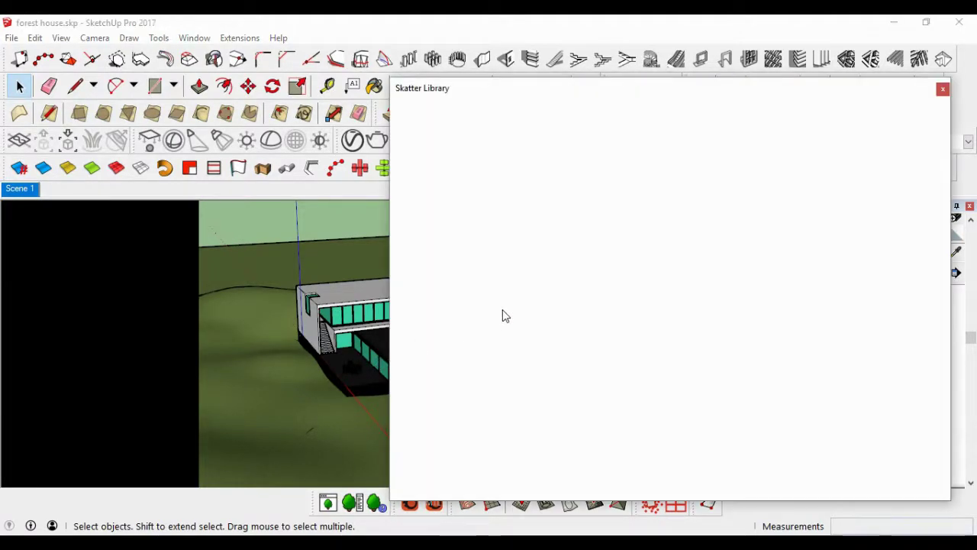
# Scatter Trees 01 proxies over the terrain host, generating 1078 trees around the house
pyautogui.scroll(-4, 484, 319)
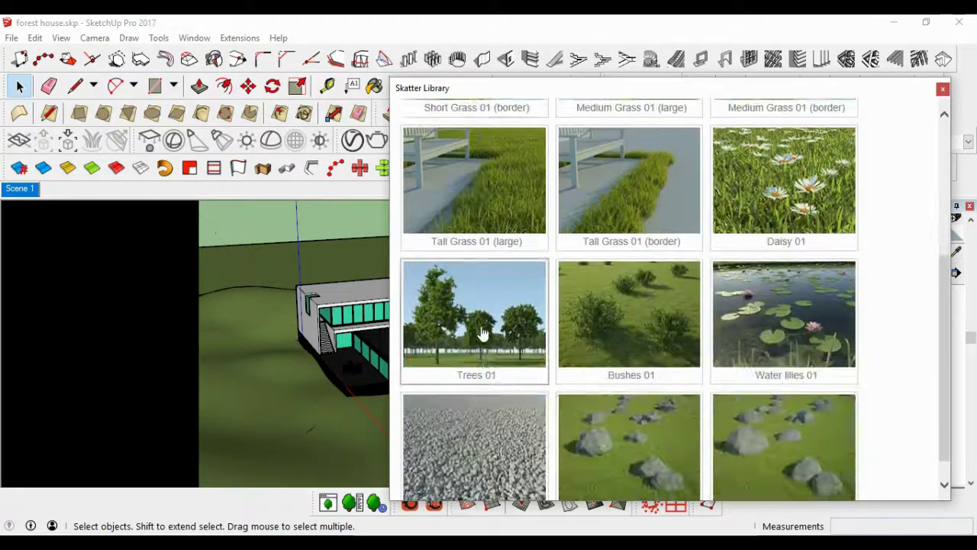
pyautogui.moveTo(474, 292)
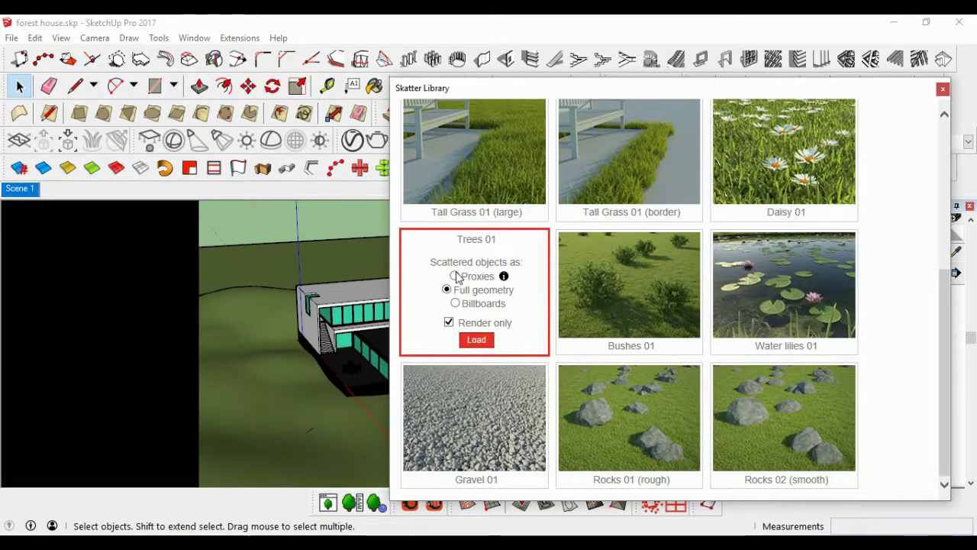
pyautogui.click(474, 344)
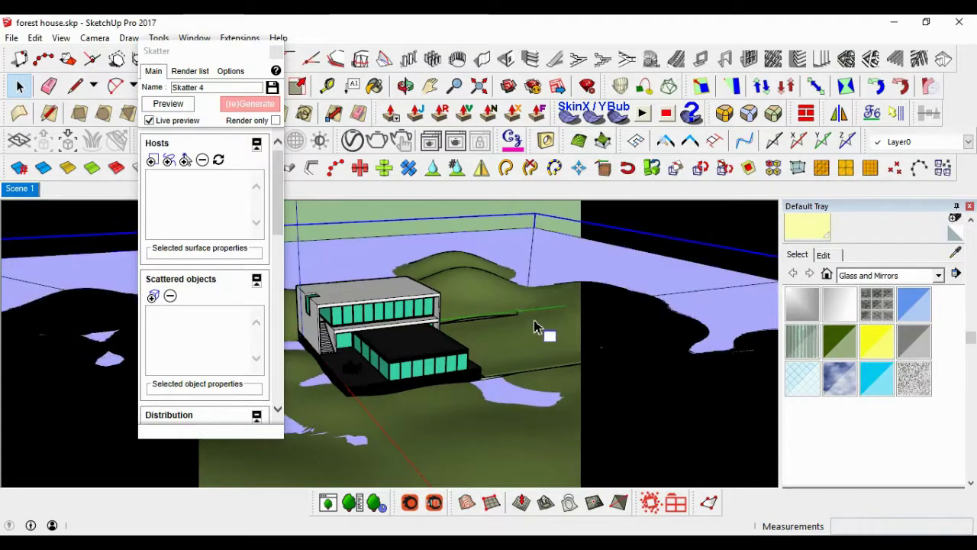
pyautogui.click(534, 324)
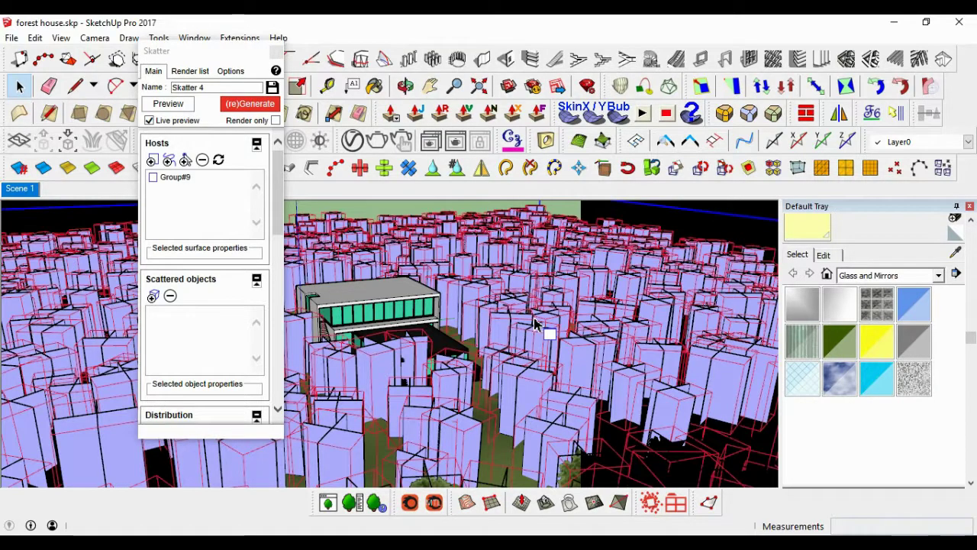
pyautogui.moveTo(374, 322); pyautogui.dragTo(243, 388, button='middle')
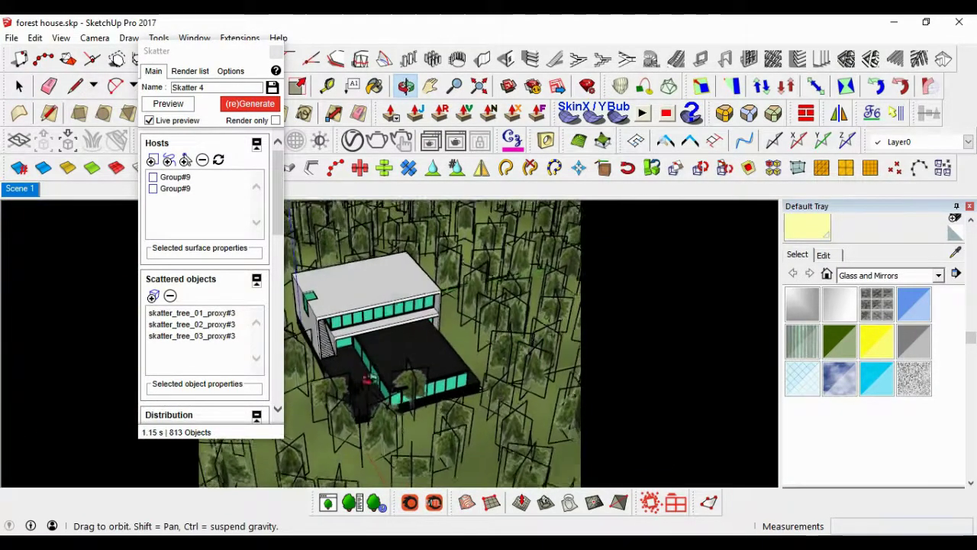
pyautogui.scroll(-3, 243, 388)
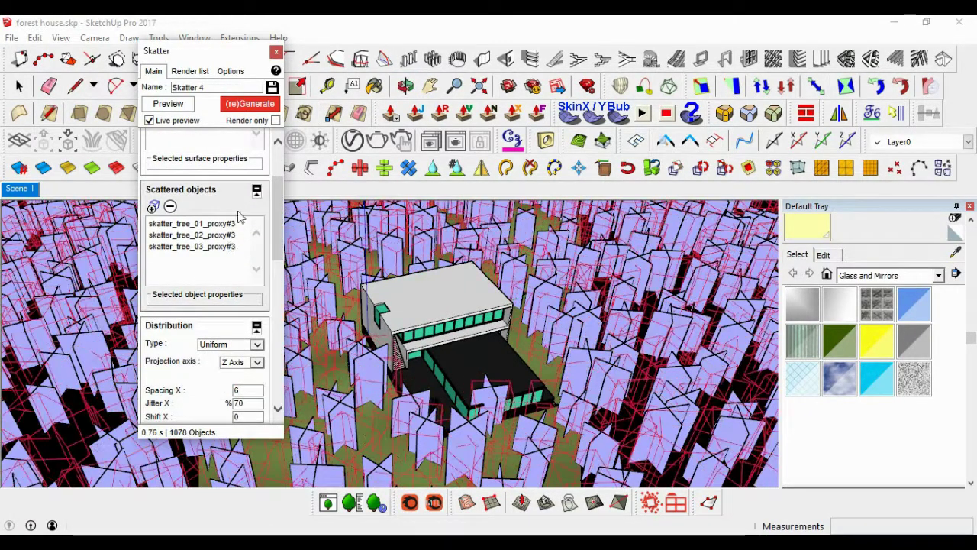
pyautogui.click(258, 111)
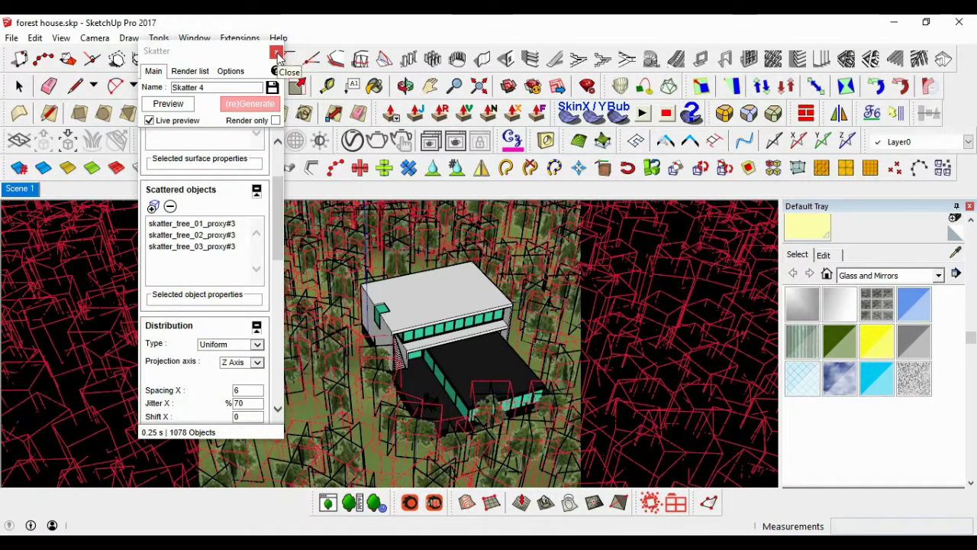
pyautogui.click(276, 53)
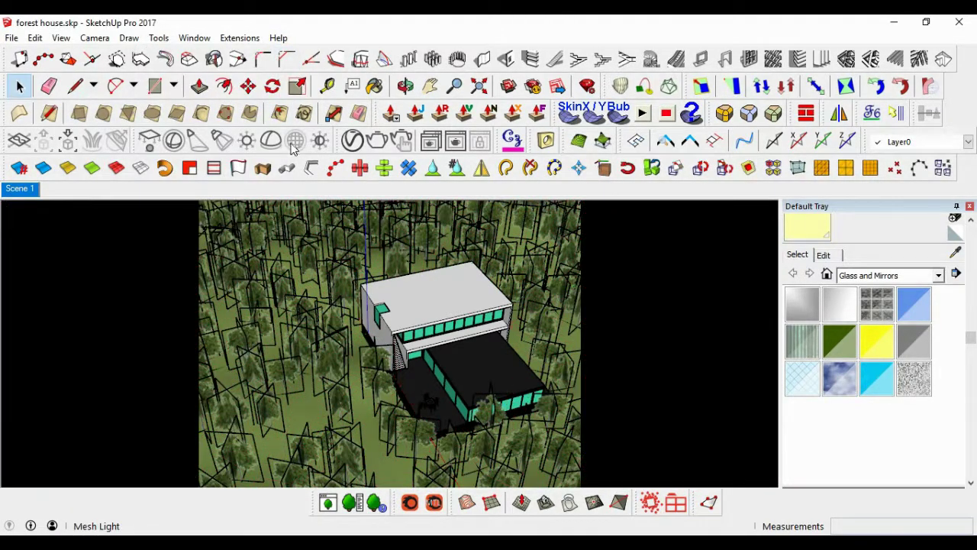
# Load Bushes 01 from the Skatter library, set density to 5 items/unit, and regenerate
pyautogui.click(679, 505)
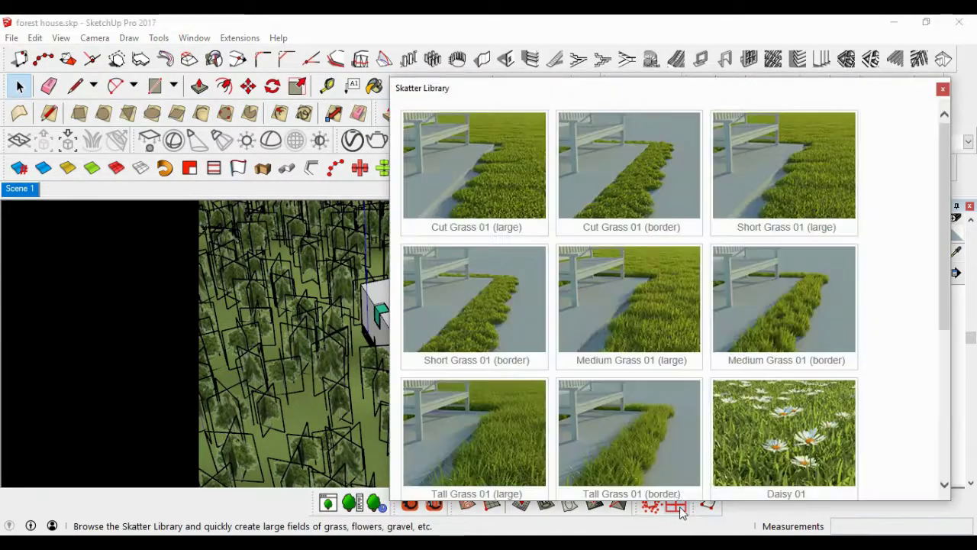
pyautogui.scroll(-1, 518, 363)
pyautogui.scroll(-1, 518, 368)
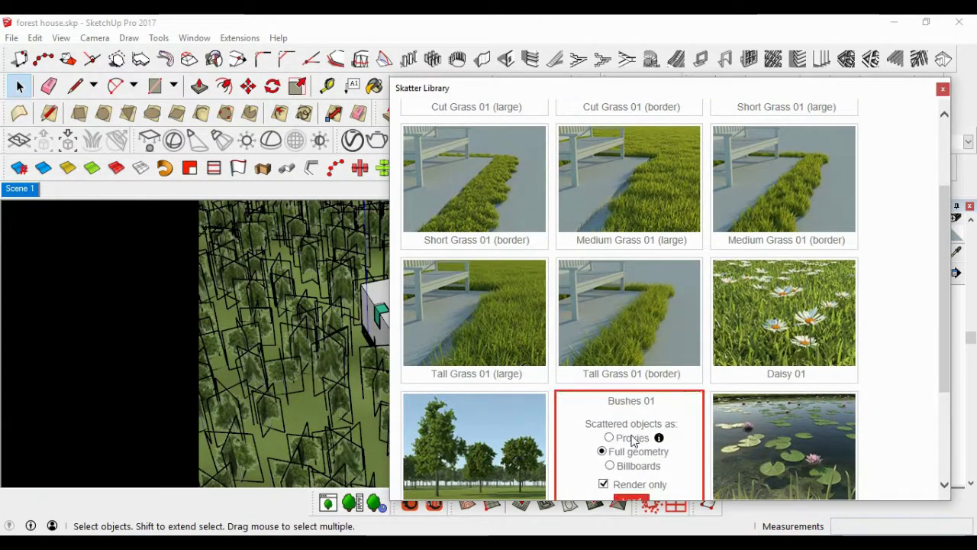
pyautogui.click(628, 500)
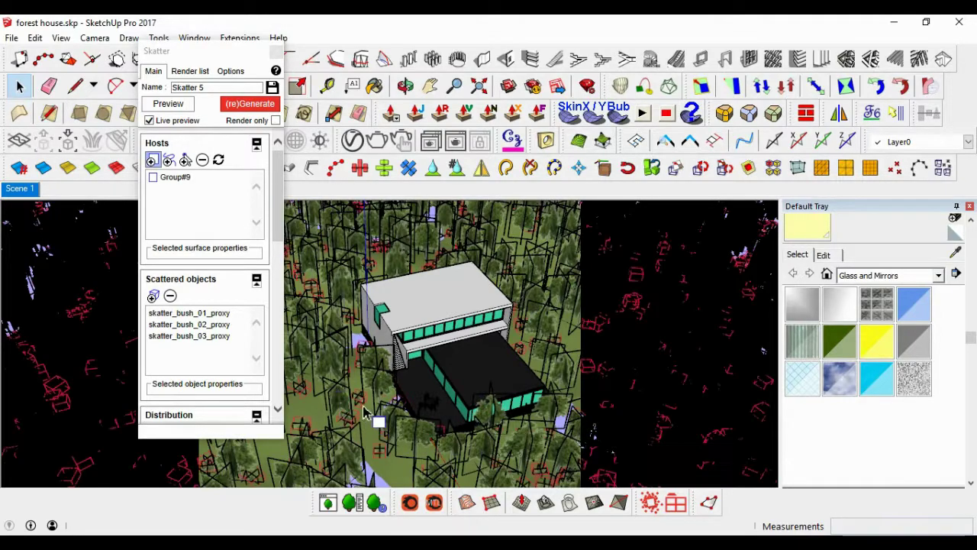
pyautogui.scroll(-2, 234, 371)
pyautogui.scroll(-3, 238, 383)
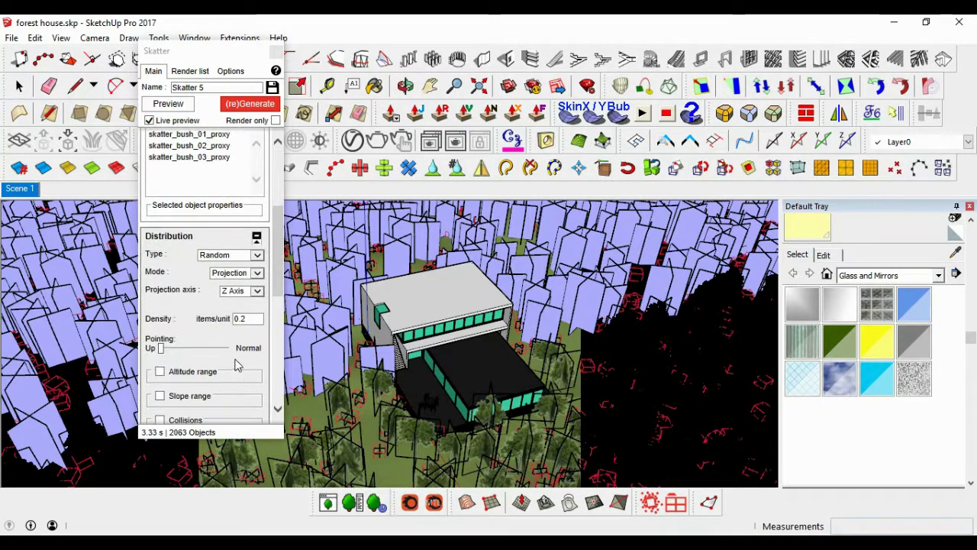
pyautogui.doubleClick(239, 318)
pyautogui.write('6')
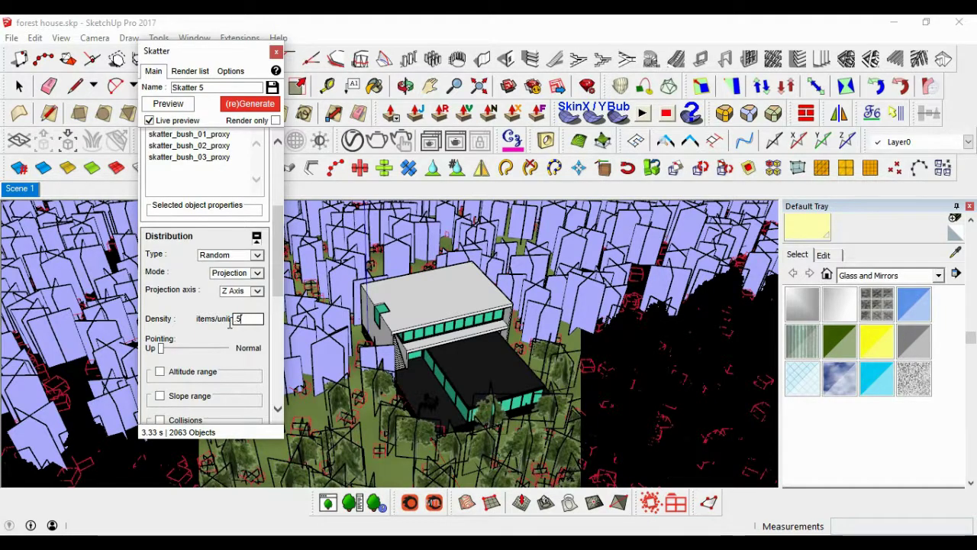
pyautogui.press('Return')
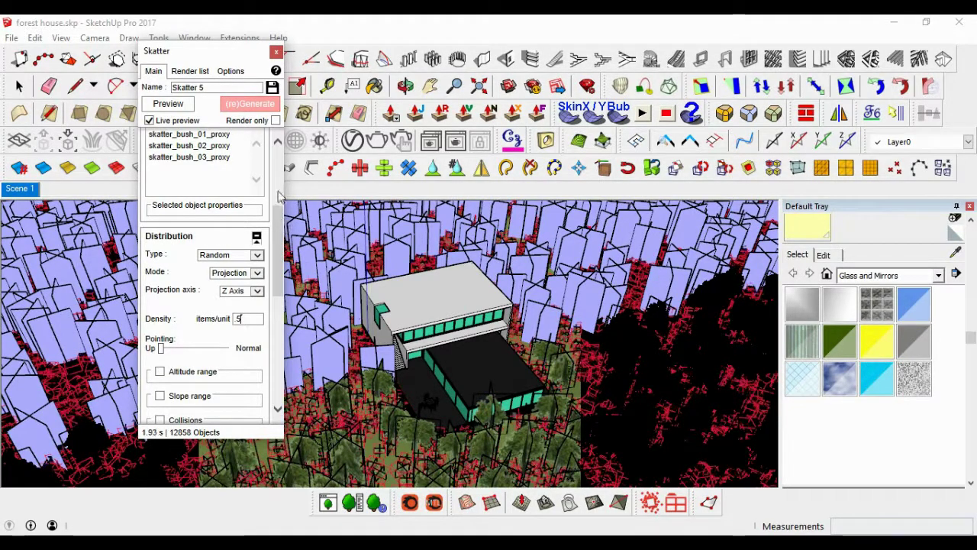
pyautogui.click(278, 53)
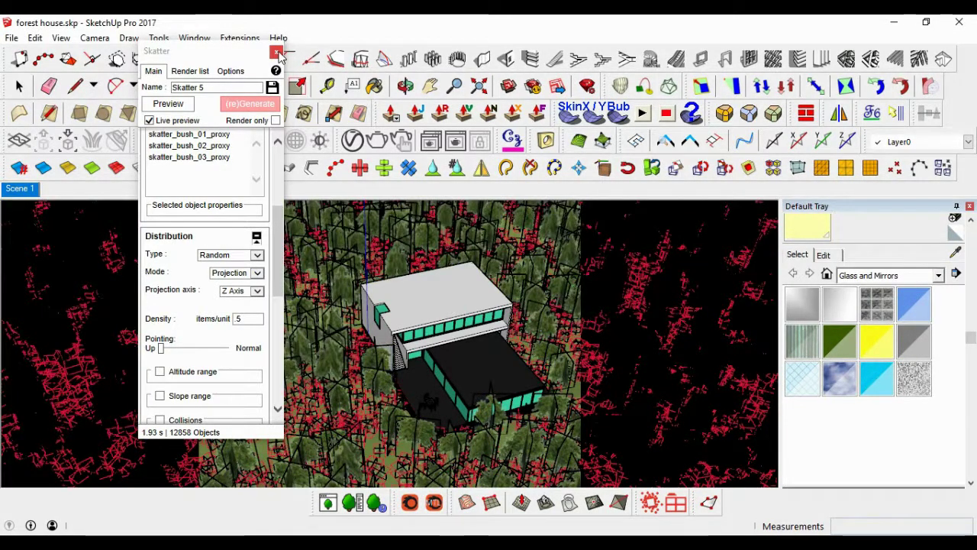
pyautogui.click(278, 53)
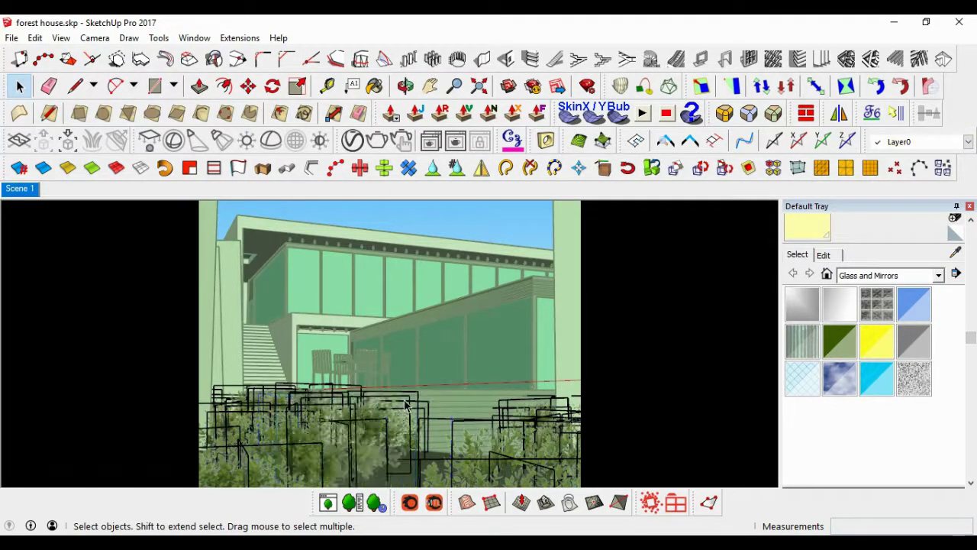
# Orbit slightly, select a couple of scattered trees, and return to the Scene 1 view
pyautogui.moveTo(400, 432)
pyautogui.mouseDown(button='middle')
pyautogui.moveTo(401, 464)
pyautogui.moveTo(425, 393)
pyautogui.moveTo(400, 384)
pyautogui.moveTo(410, 340)
pyautogui.moveTo(405, 481)
pyautogui.mouseUp(button='middle')
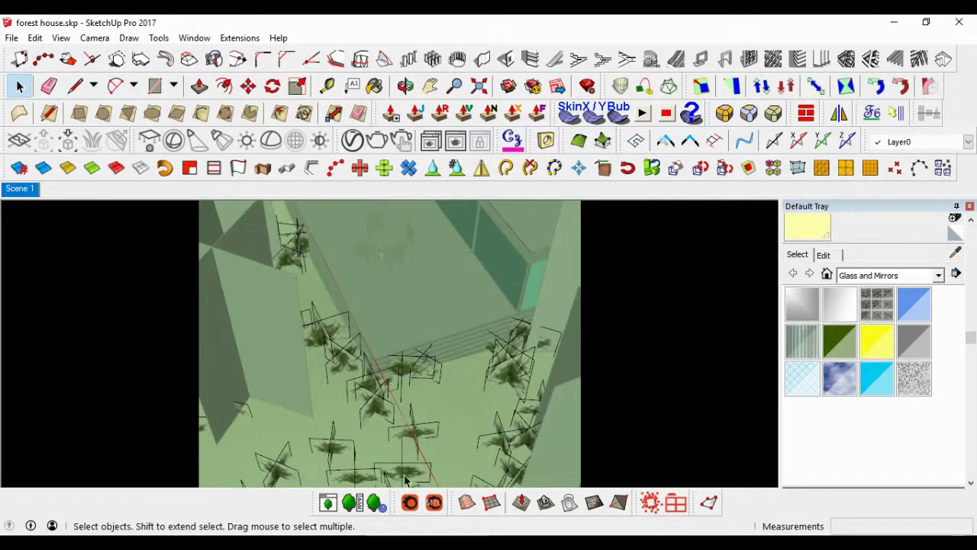
pyautogui.click(328, 452)
pyautogui.click(501, 474)
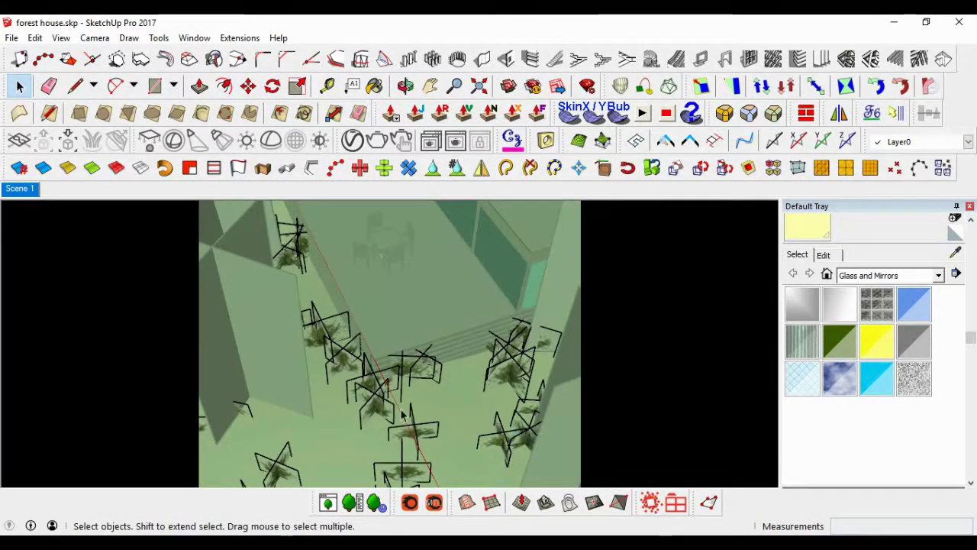
pyautogui.click(31, 188)
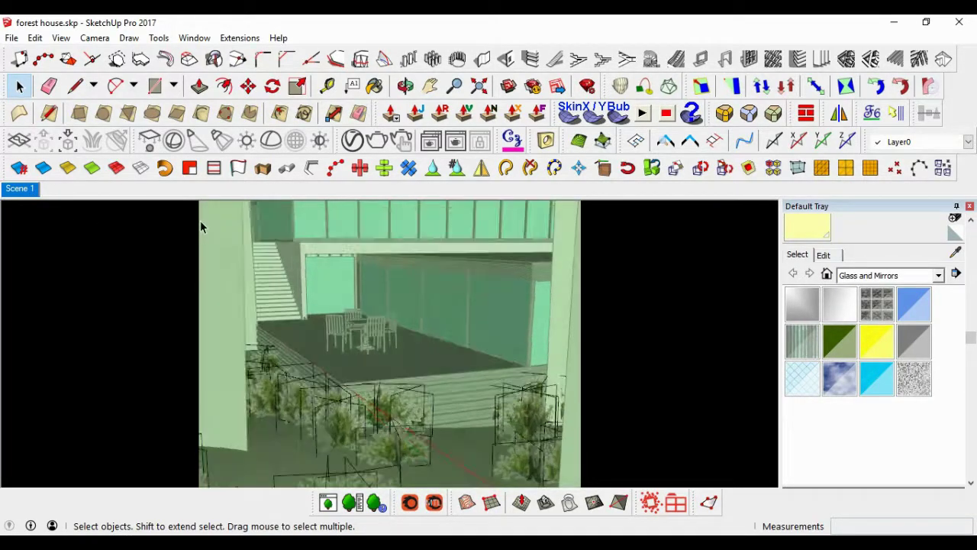
# Try deleting trees in front of the deck, then undo and clear the selection
pyautogui.click(311, 419)
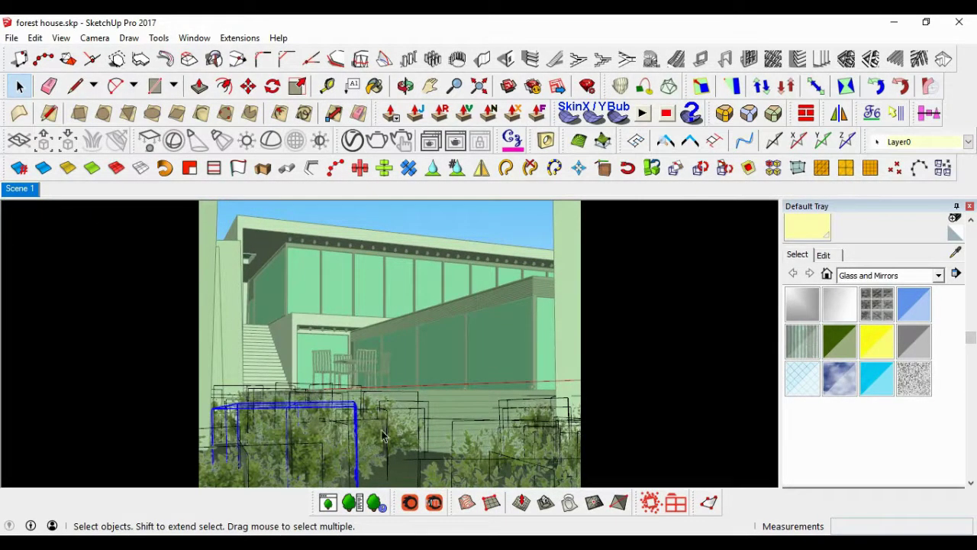
pyautogui.click(403, 415)
pyautogui.press('Delete')
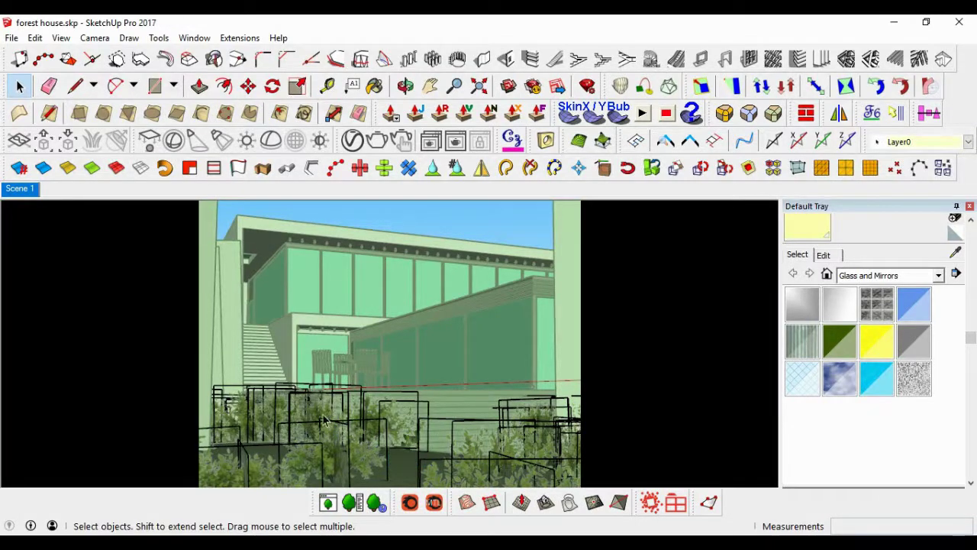
pyautogui.click(283, 422)
pyautogui.press('Delete')
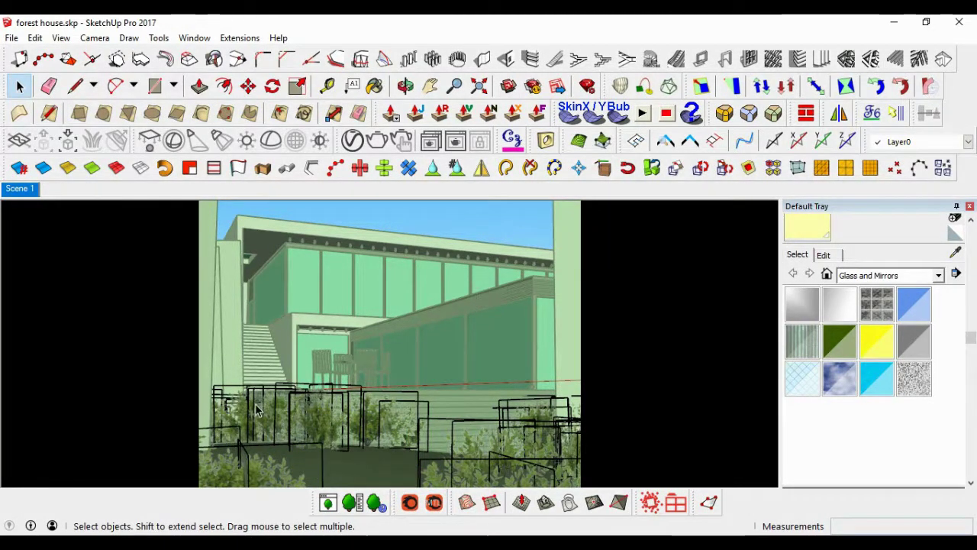
pyautogui.hotkey('ctrl', 'z')
pyautogui.press('Escape')
pyautogui.click(288, 413)
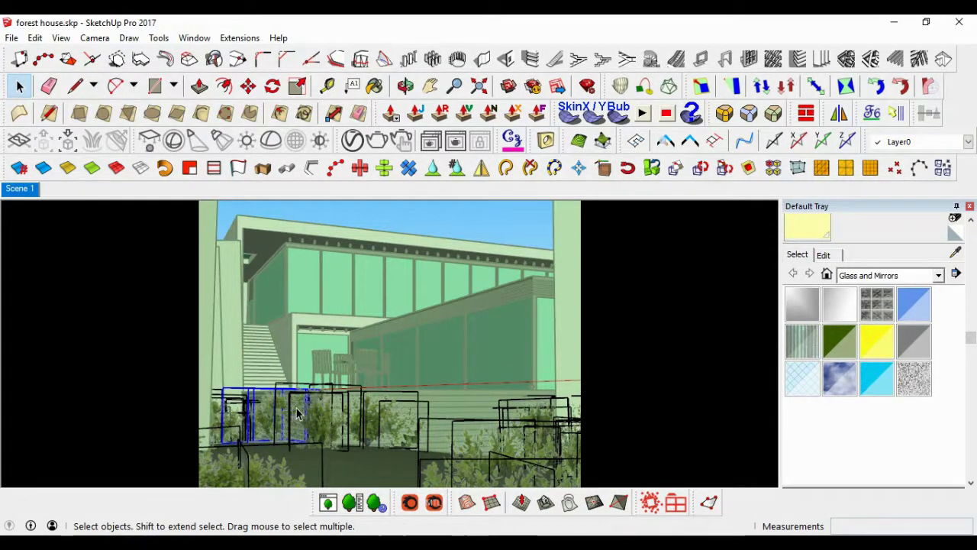
pyautogui.press('Escape')
pyautogui.click(344, 420)
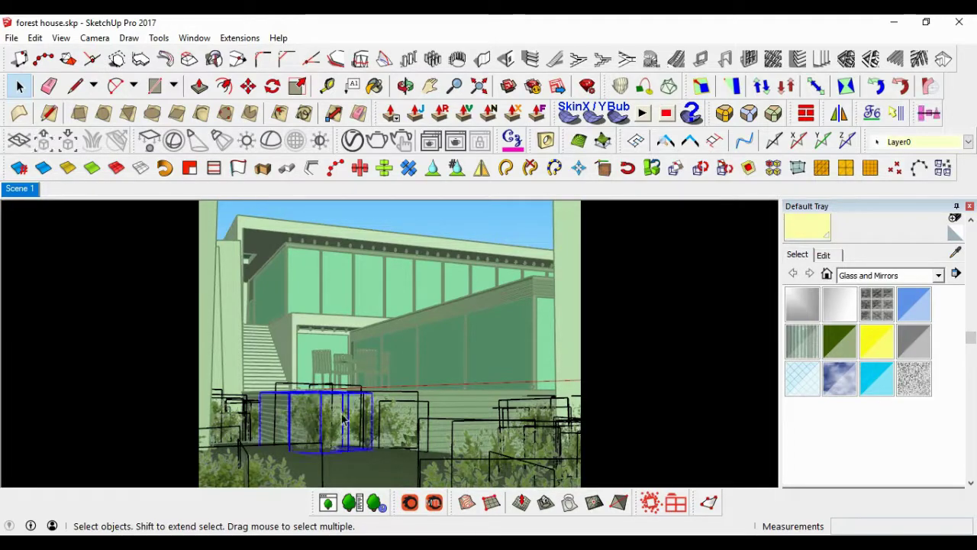
pyautogui.press('Escape')
pyautogui.click(388, 421)
pyautogui.press('Escape')
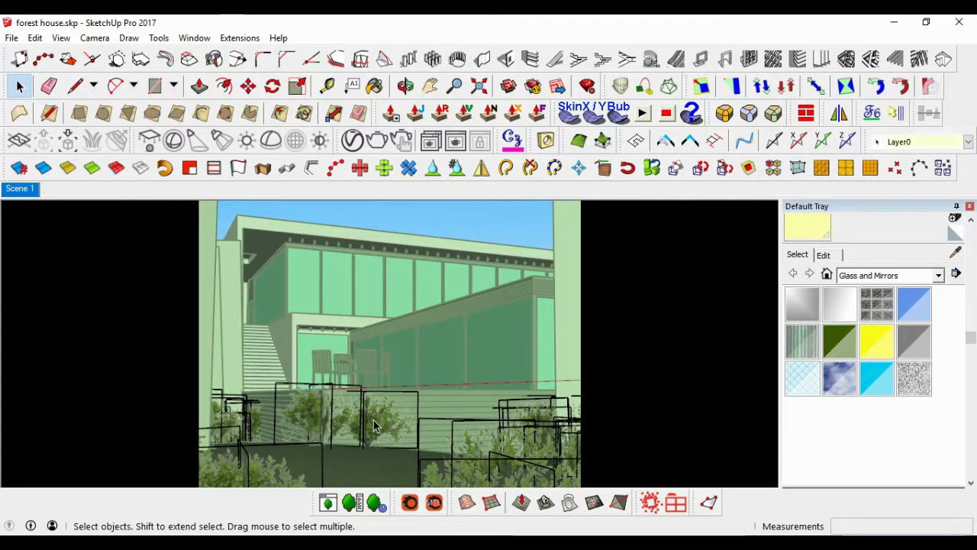
pyautogui.click(313, 418)
# From overhead, copy a tree to three spots on the lawn, then return to Scene 1
pyautogui.moveTo(386, 360)
pyautogui.mouseDown(button='middle')
pyautogui.moveTo(372, 469)
pyautogui.moveTo(414, 329)
pyautogui.mouseUp(button='middle')
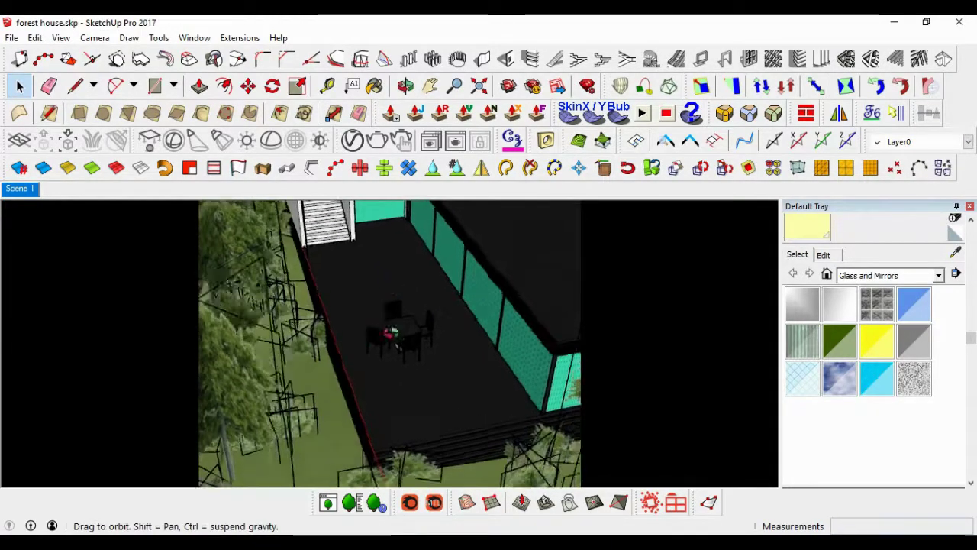
pyautogui.doubleClick(414, 328)
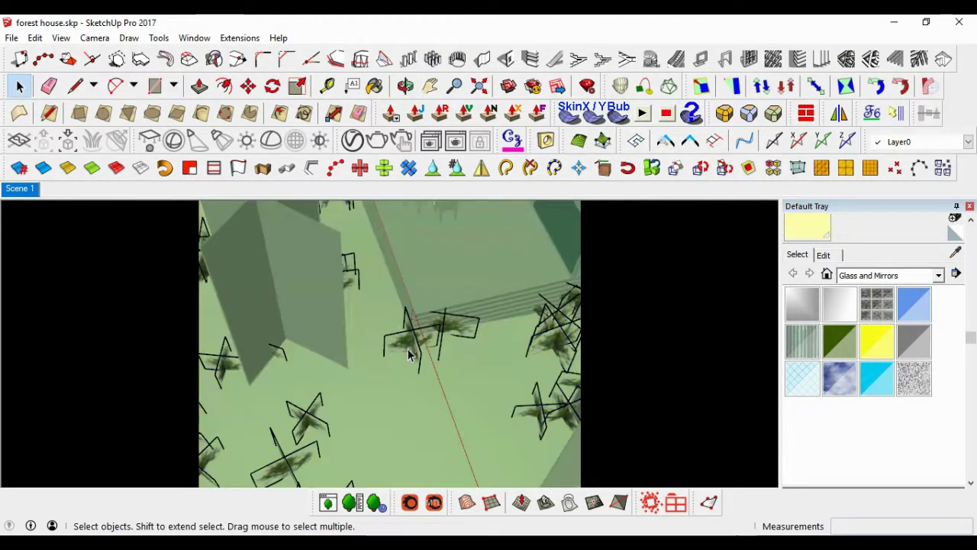
pyautogui.press('m')
pyautogui.press('space')
pyautogui.click(409, 339)
pyautogui.press('m')
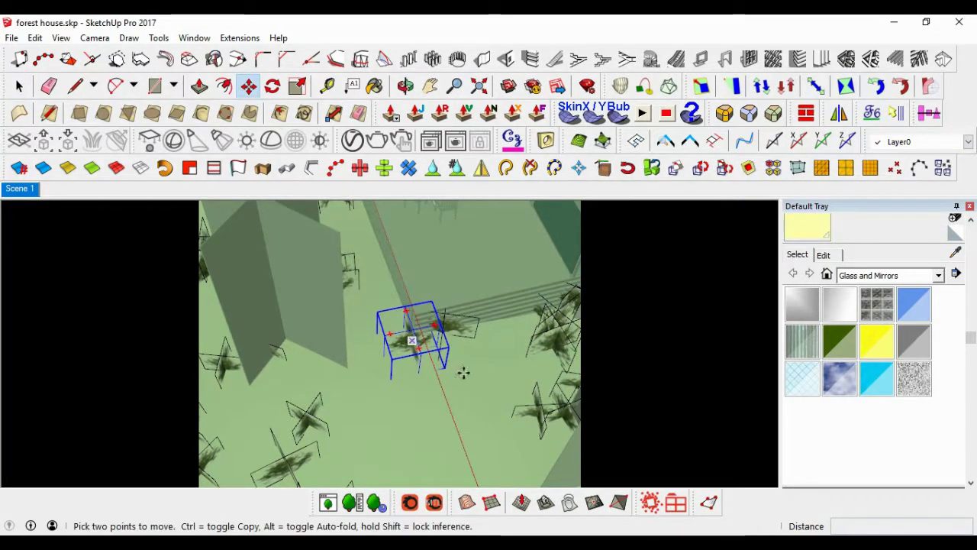
pyautogui.press('ctrl')
pyautogui.click(462, 363)
pyautogui.click(425, 410)
pyautogui.click(411, 398)
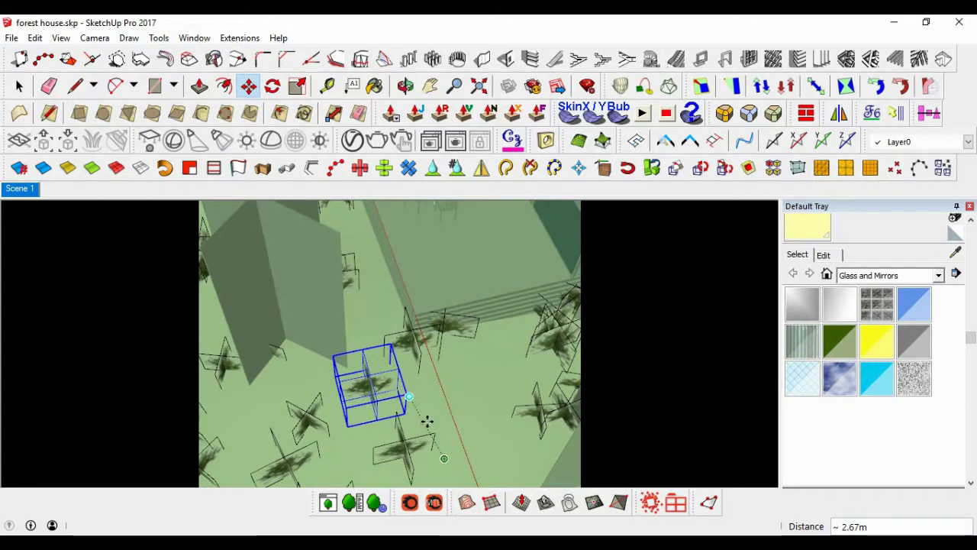
pyautogui.click(426, 422)
pyautogui.click(425, 421)
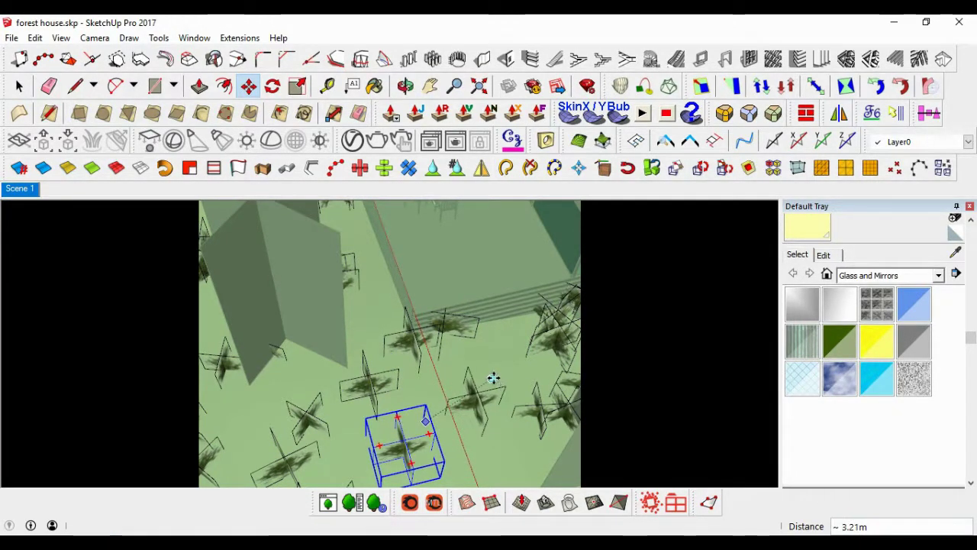
pyautogui.click(493, 380)
pyautogui.press('space')
pyautogui.press('o')
pyautogui.press('space')
pyautogui.click(23, 189)
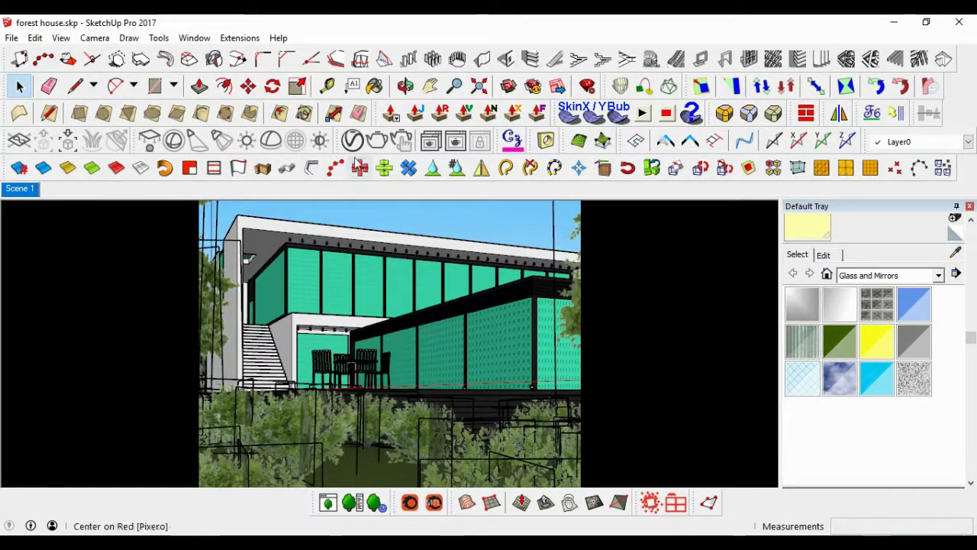
# Render the Scene 1 view in V-Ray, view it full-screen, then stop and close it
pyautogui.click(374, 147)
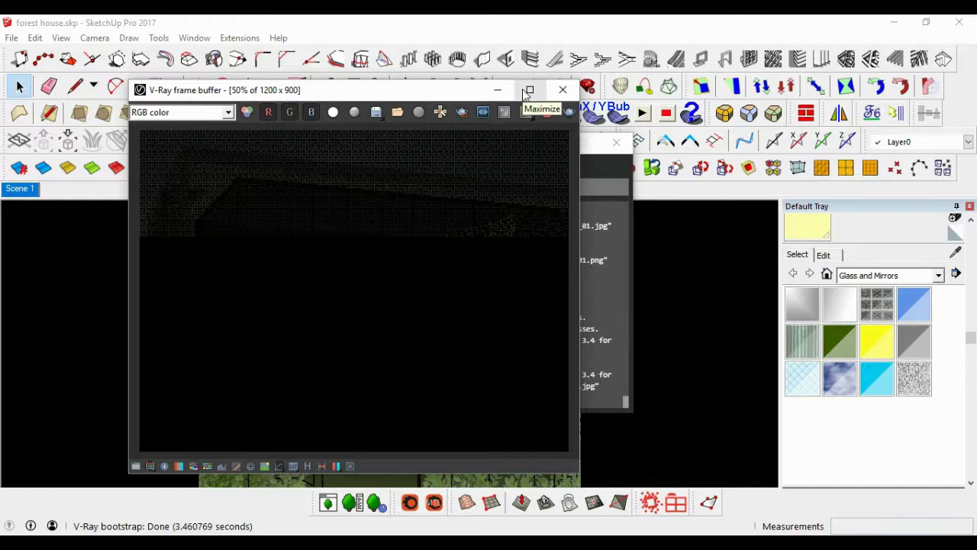
pyautogui.click(624, 209)
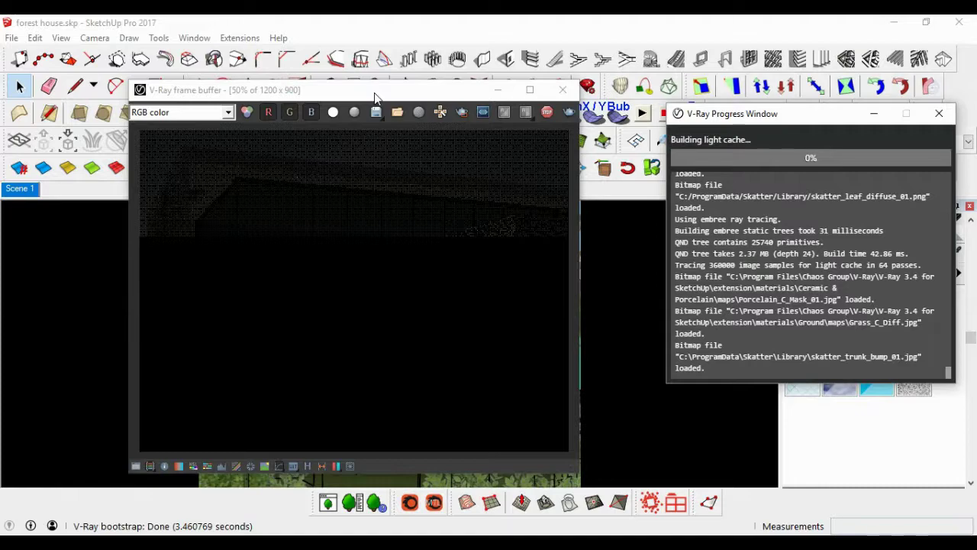
pyautogui.moveTo(374, 97); pyautogui.dragTo(377, 82)
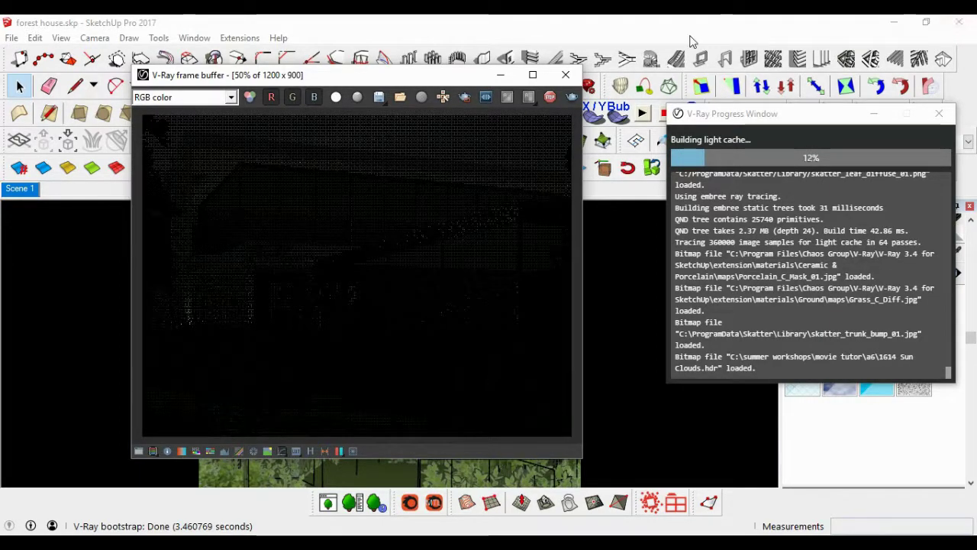
pyautogui.click(532, 74)
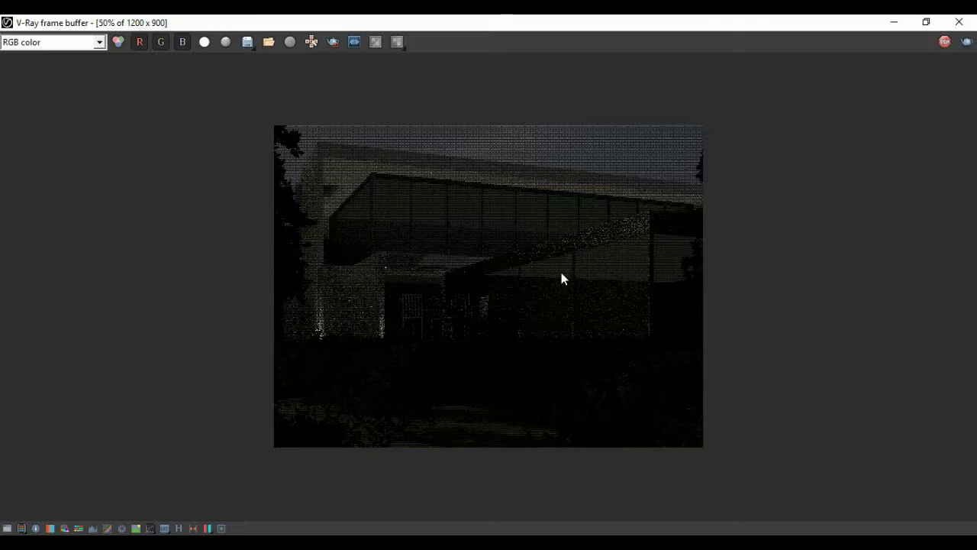
pyautogui.click(945, 41)
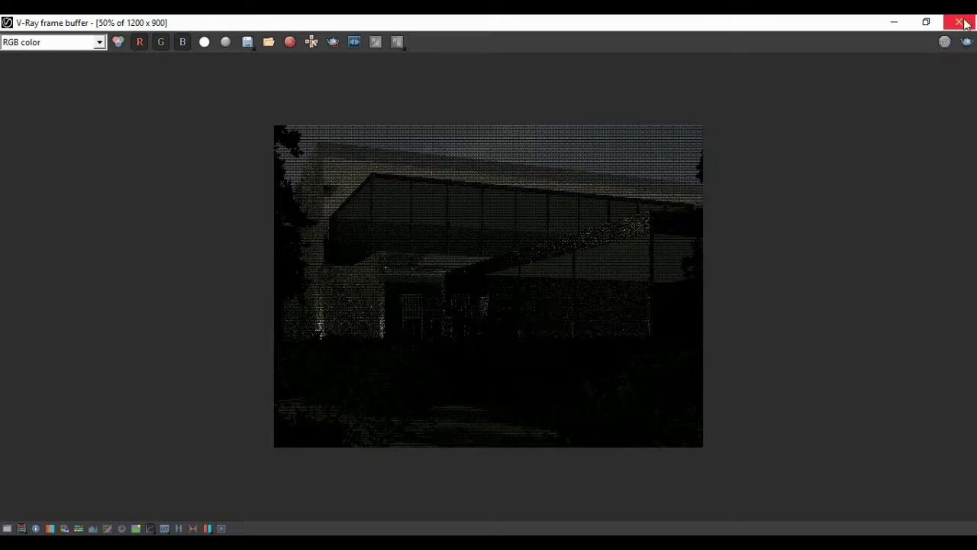
pyautogui.click(966, 23)
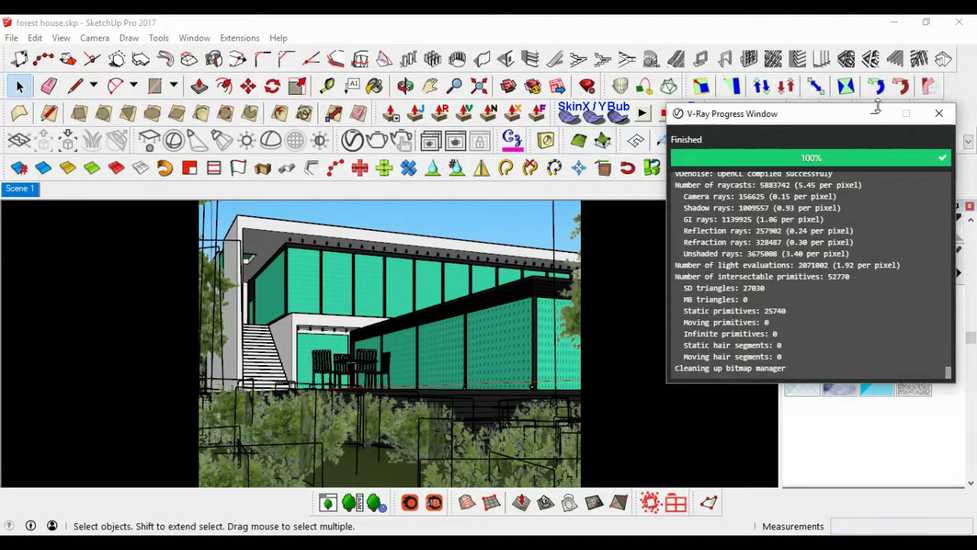
# Orbit to a lower frontal view, switch to two-point perspective, and shift the house down
pyautogui.press('o')
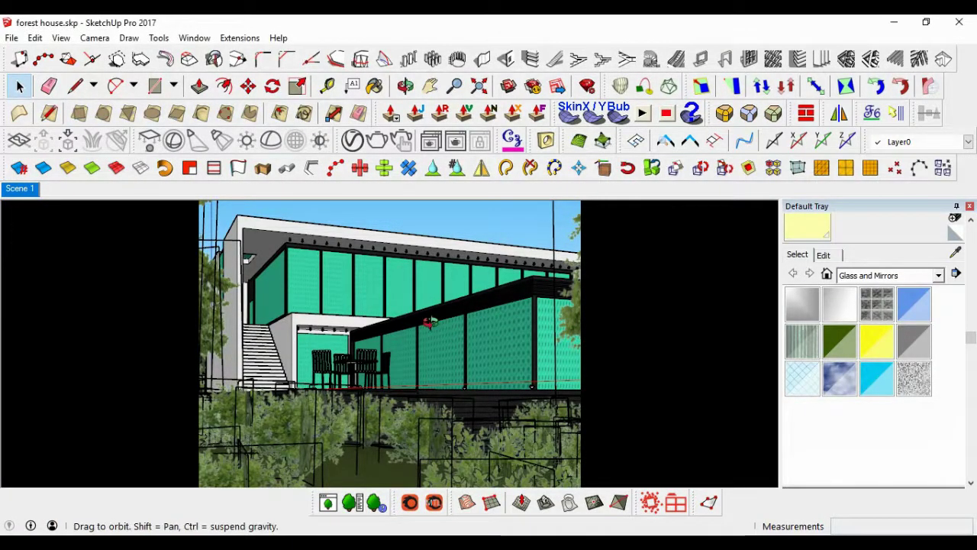
pyautogui.moveTo(427, 322); pyautogui.dragTo(430, 324)
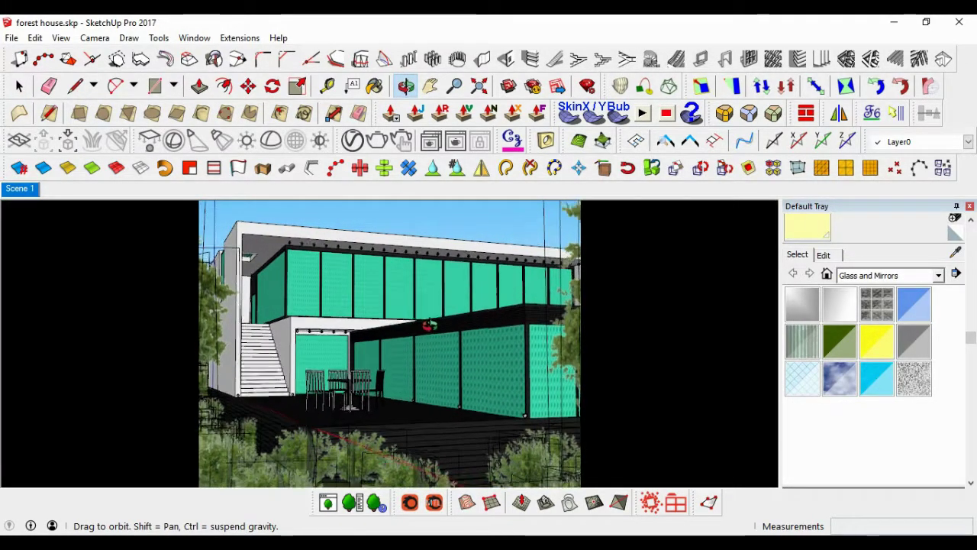
pyautogui.press('space')
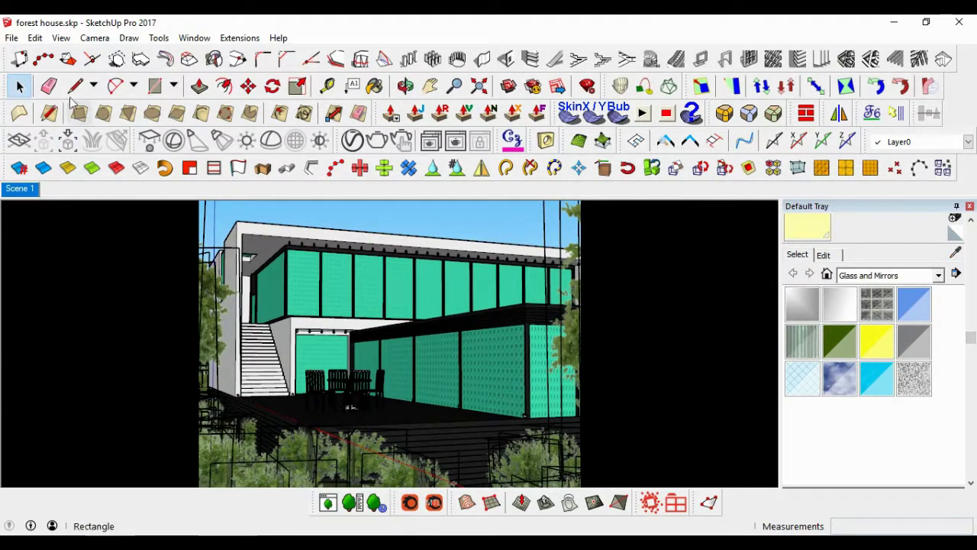
pyautogui.click(95, 37)
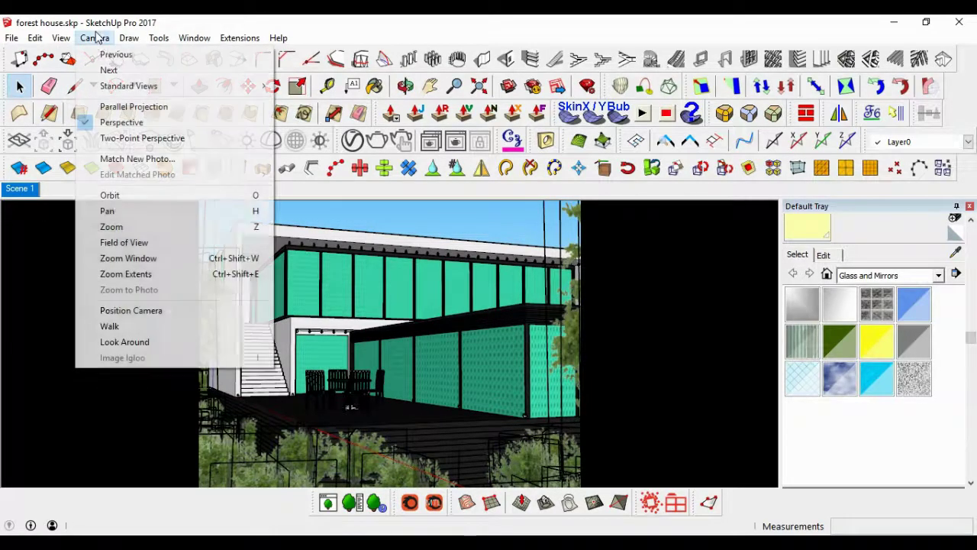
pyautogui.click(122, 138)
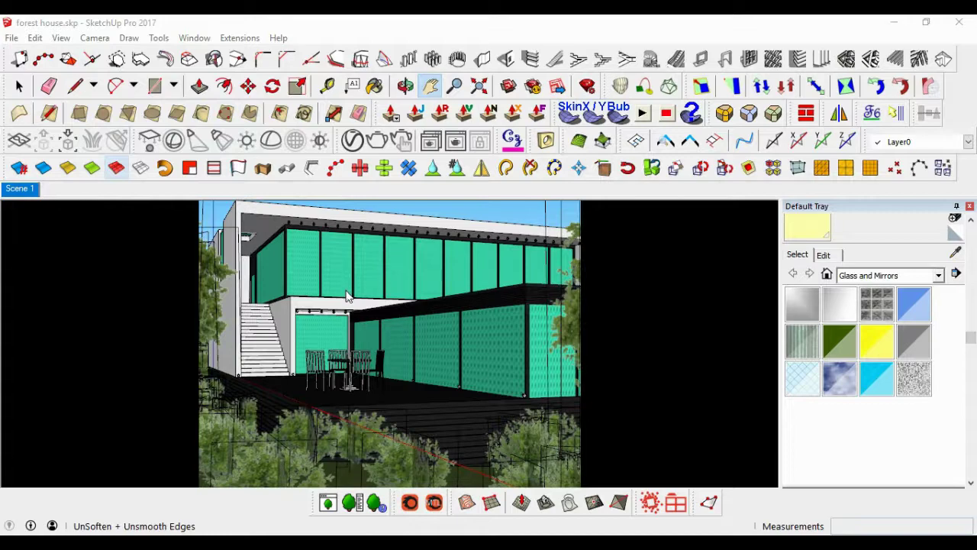
pyautogui.moveTo(347, 303); pyautogui.dragTo(358, 277)
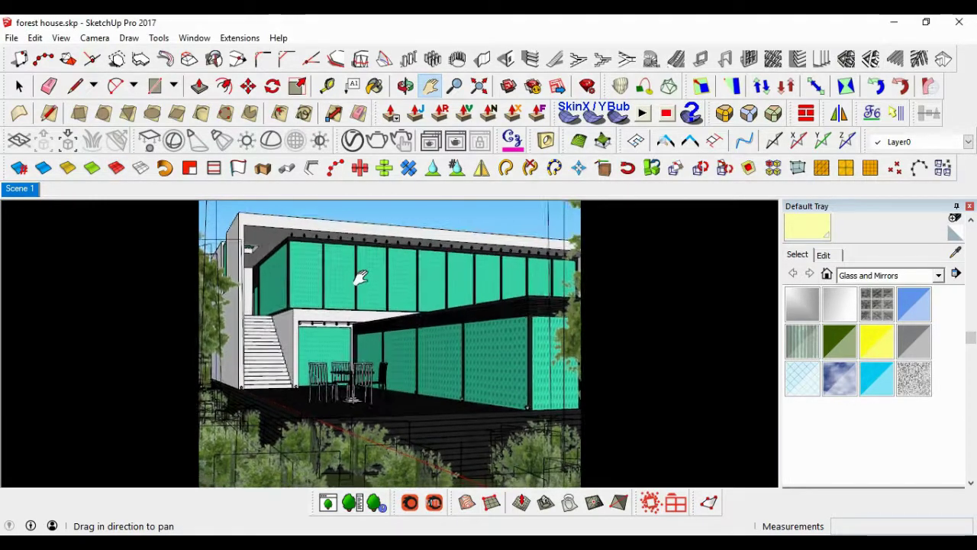
# Update Scene 1 with the new two-point perspective view
pyautogui.rightClick(33, 191)
pyautogui.click(73, 246)
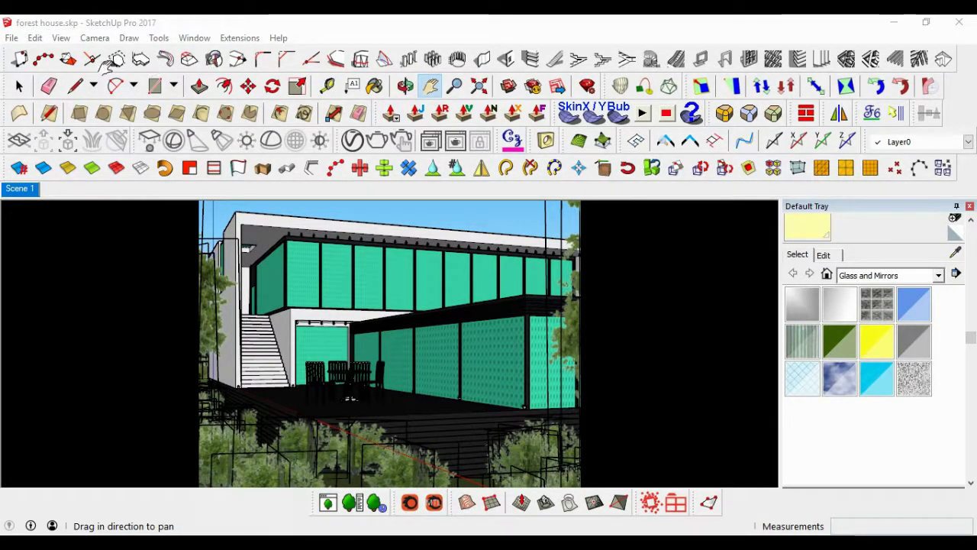
pyautogui.hotkey('alt', 'space')
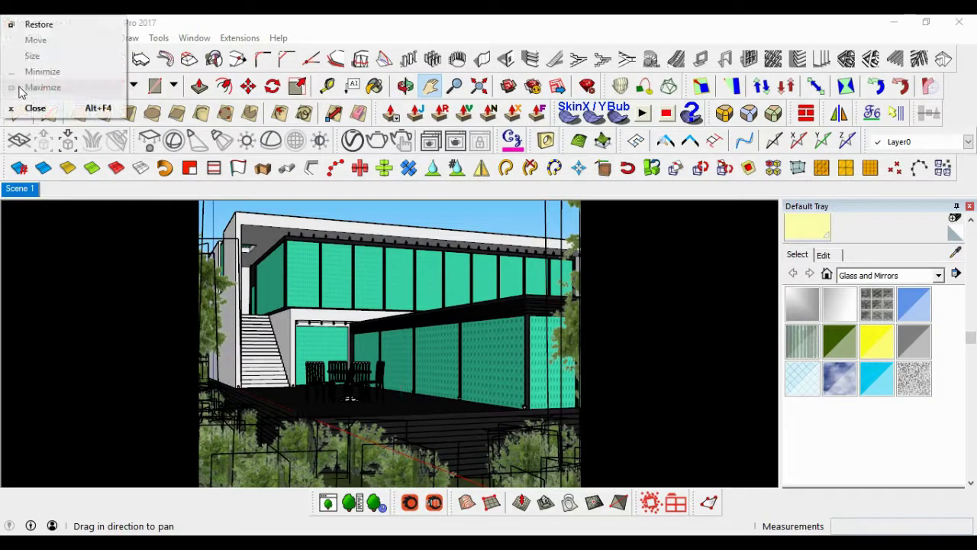
pyautogui.press('Escape')
pyautogui.press('space')
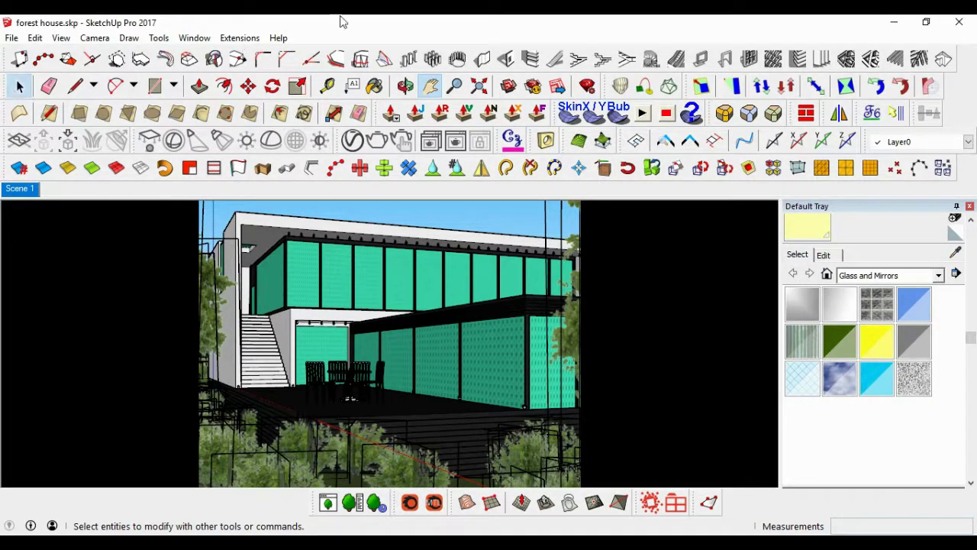